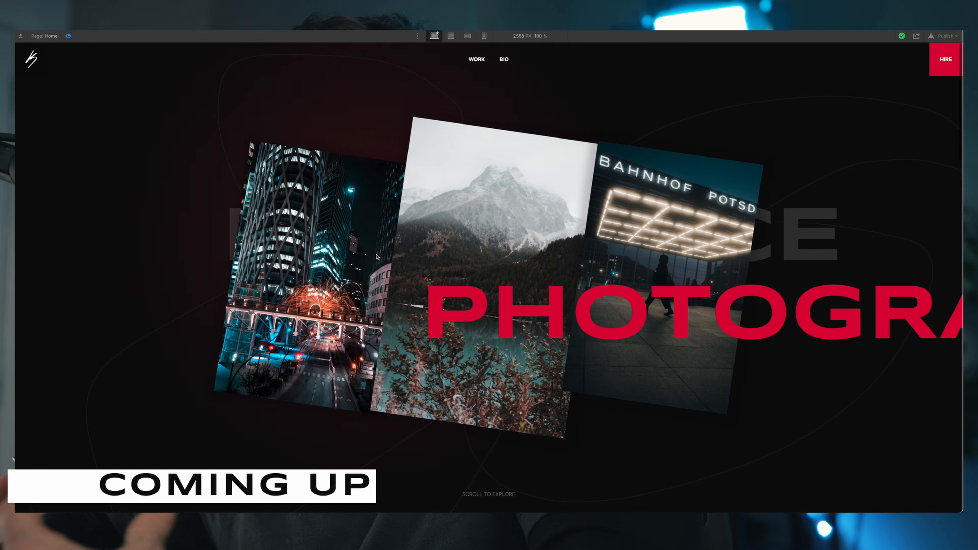
Preview the home page at desktop size, checking the hero images and the sections below it
{"action": "scroll", "coordinate": [453, 182], "scroll_direction": "down", "scroll_amount": 4}
{"action": "scroll", "coordinate": [453, 182], "scroll_direction": "up", "scroll_amount": 4}
{"action": "scroll", "coordinate": [451, 178], "scroll_direction": "down", "scroll_amount": 3}
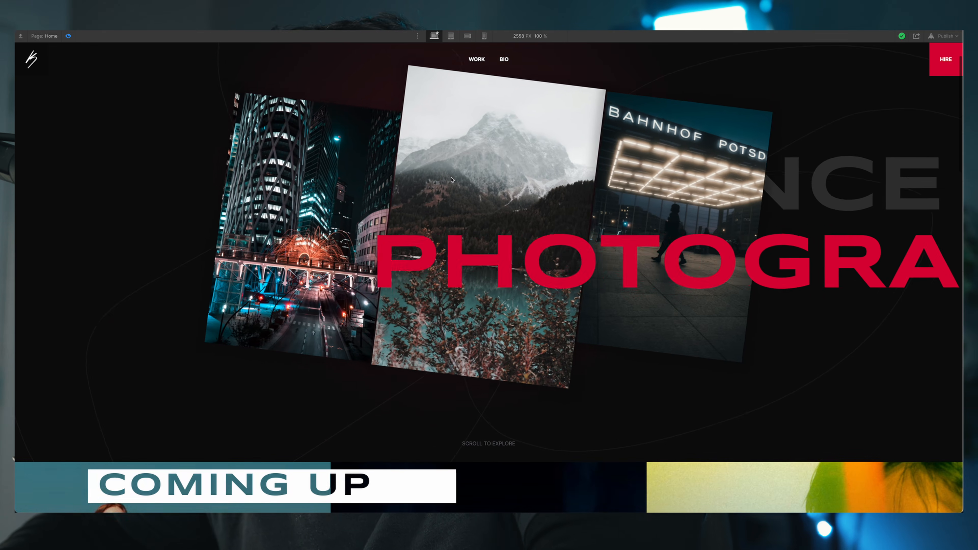
{"action": "scroll", "coordinate": [451, 178], "scroll_direction": "down", "scroll_amount": 3}
{"action": "scroll", "coordinate": [451, 177], "scroll_direction": "up", "scroll_amount": 3}
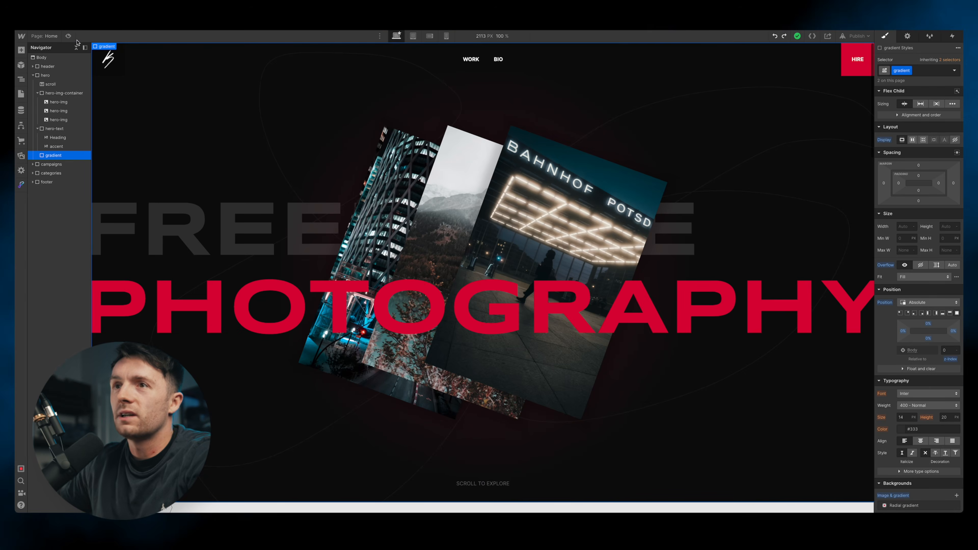
{"action": "left_click", "coordinate": [69, 37]}
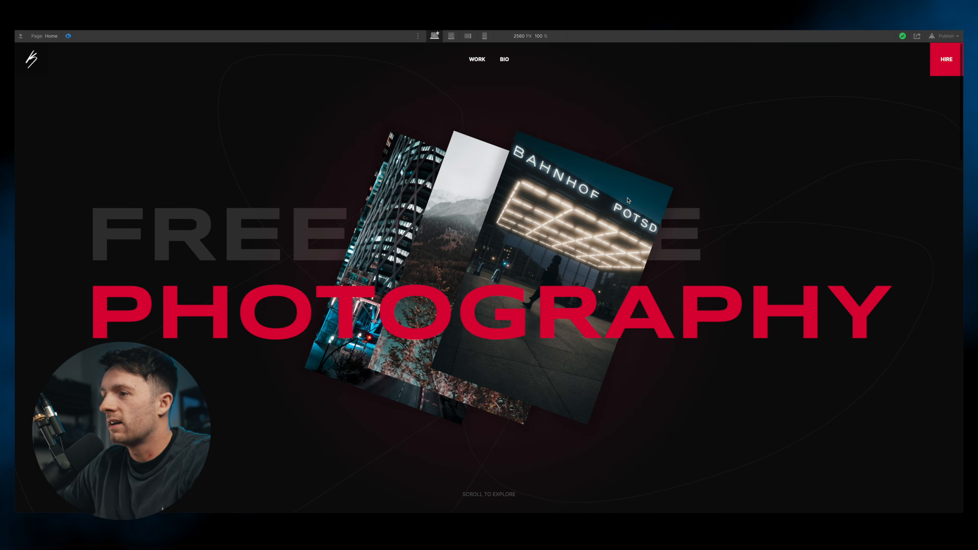
{"action": "scroll", "coordinate": [627, 201], "scroll_direction": "down", "scroll_amount": 10}
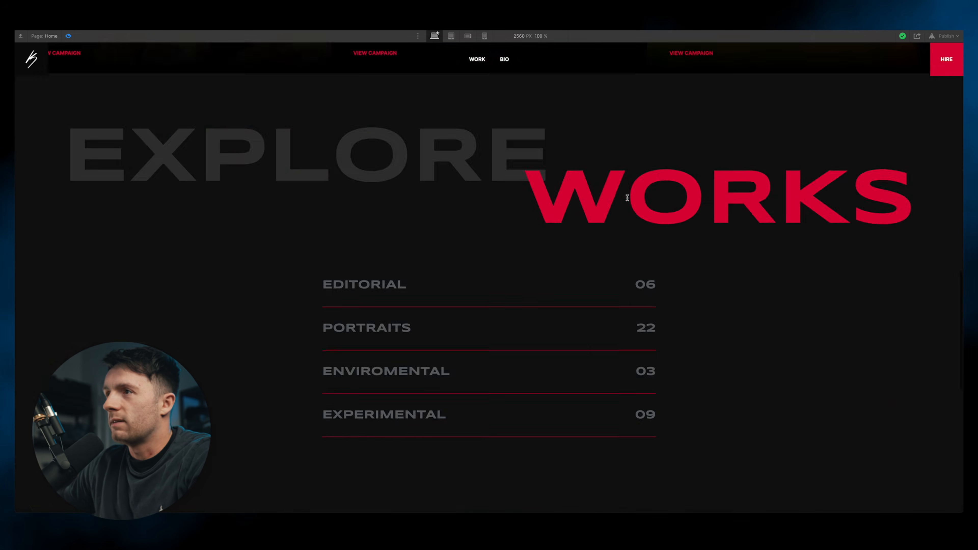
{"action": "scroll", "coordinate": [627, 198], "scroll_direction": "up", "scroll_amount": 20}
{"action": "scroll", "coordinate": [628, 200], "scroll_direction": "down", "scroll_amount": 20}
{"action": "scroll", "coordinate": [628, 200], "scroll_direction": "up", "scroll_amount": 20}
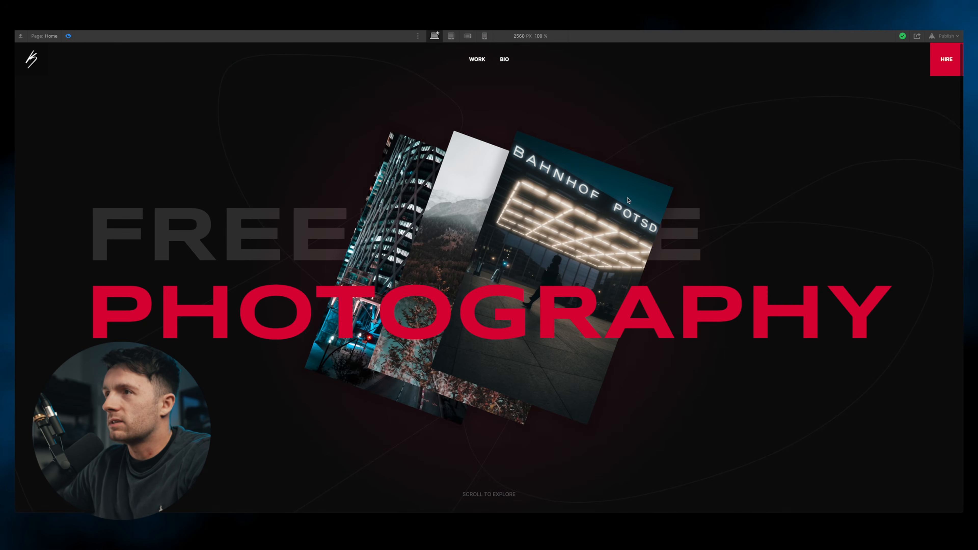
Check the hero section at the mobile portrait breakpoint, return to desktop and leave the preview
{"action": "left_click", "coordinate": [484, 36]}
{"action": "scroll", "coordinate": [512, 177], "scroll_direction": "down", "scroll_amount": 3}
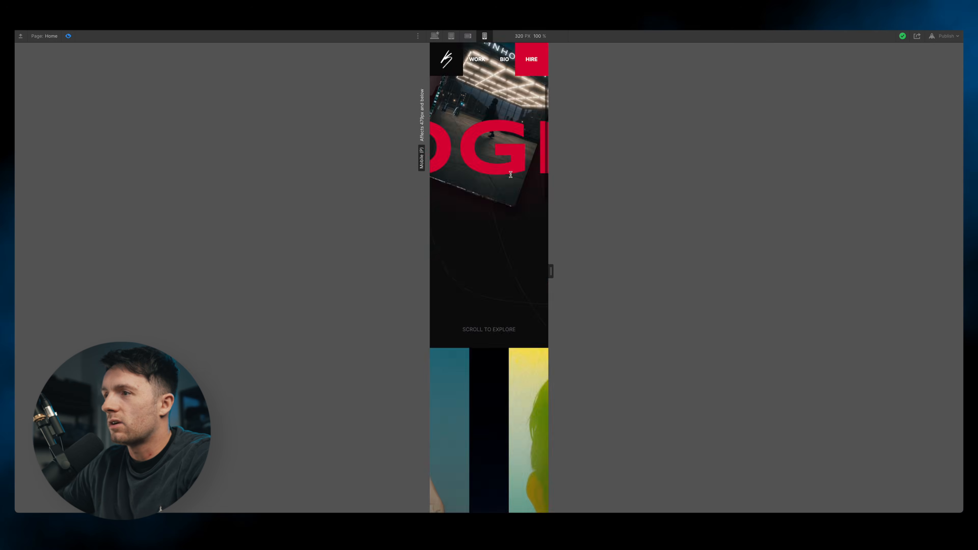
{"action": "scroll", "coordinate": [512, 177], "scroll_direction": "up", "scroll_amount": 3}
{"action": "scroll", "coordinate": [511, 132], "scroll_direction": "left", "scroll_amount": 1}
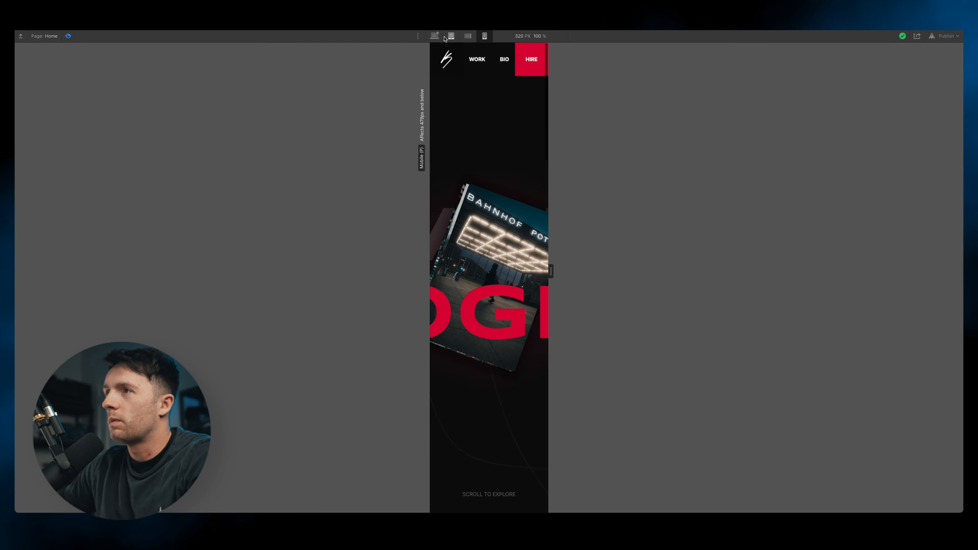
{"action": "left_click", "coordinate": [435, 36]}
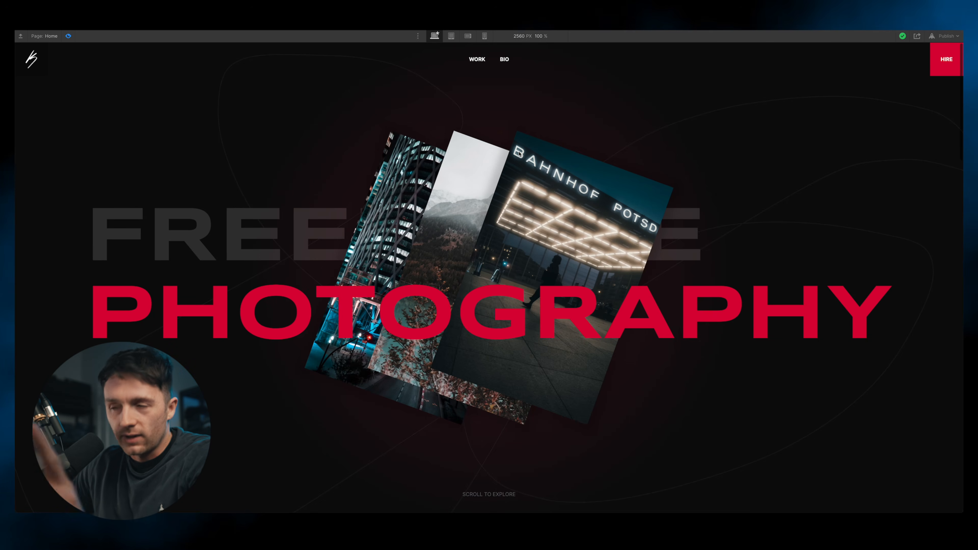
{"action": "left_click", "coordinate": [68, 37]}
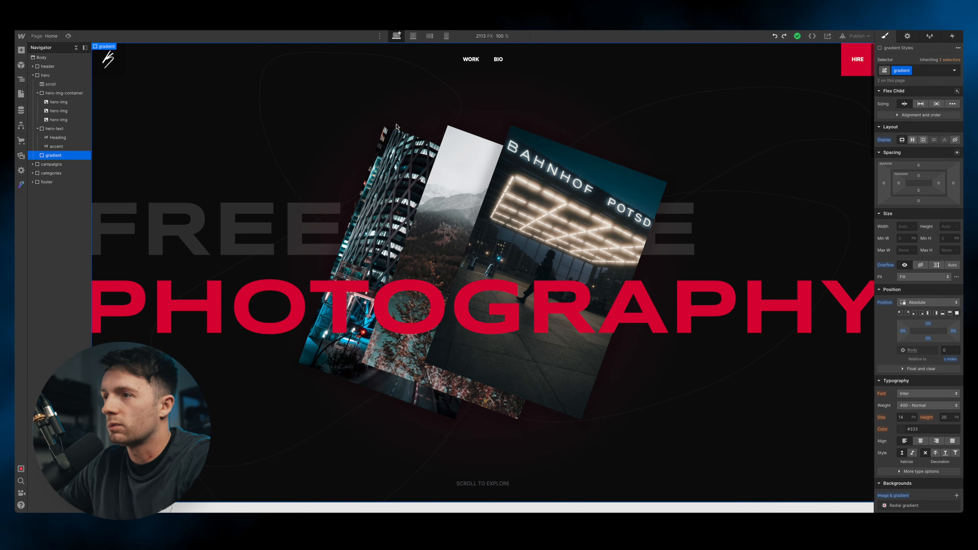
{"action": "scroll", "coordinate": [399, 125], "scroll_direction": "down", "scroll_amount": 15}
{"action": "scroll", "coordinate": [397, 116], "scroll_direction": "up", "scroll_amount": 15}
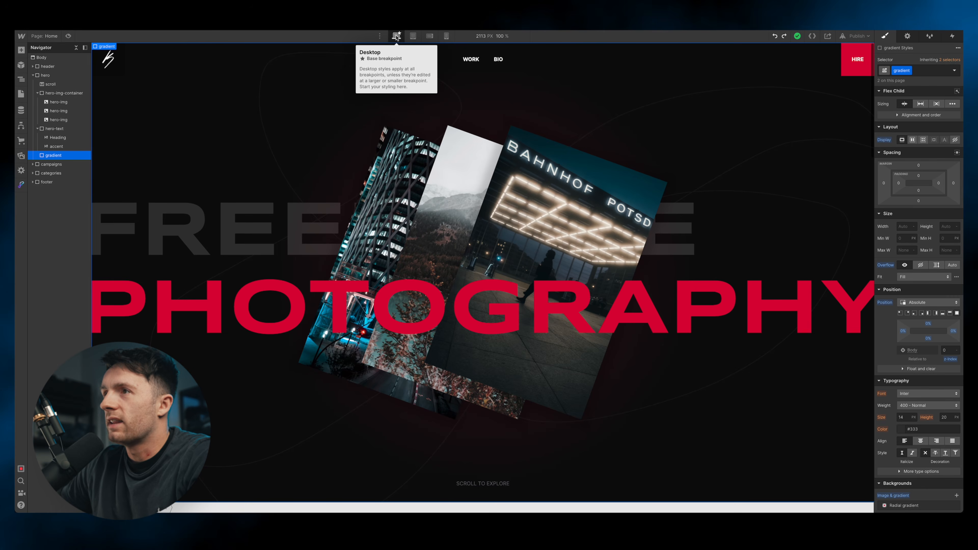
{"action": "scroll", "coordinate": [518, 135], "scroll_direction": "down", "scroll_amount": 20}
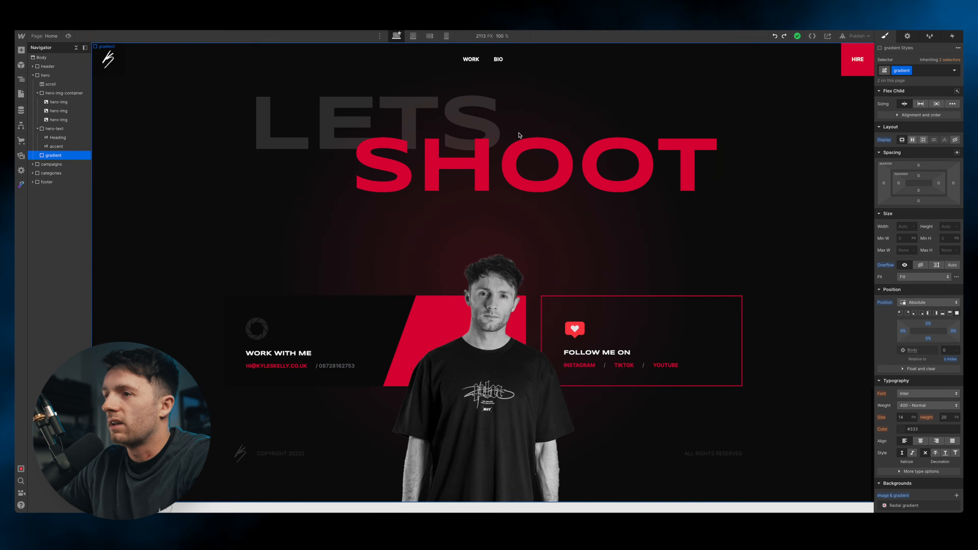
{"action": "scroll", "coordinate": [519, 136], "scroll_direction": "up", "scroll_amount": 3}
{"action": "scroll", "coordinate": [519, 136], "scroll_direction": "up", "scroll_amount": 15}
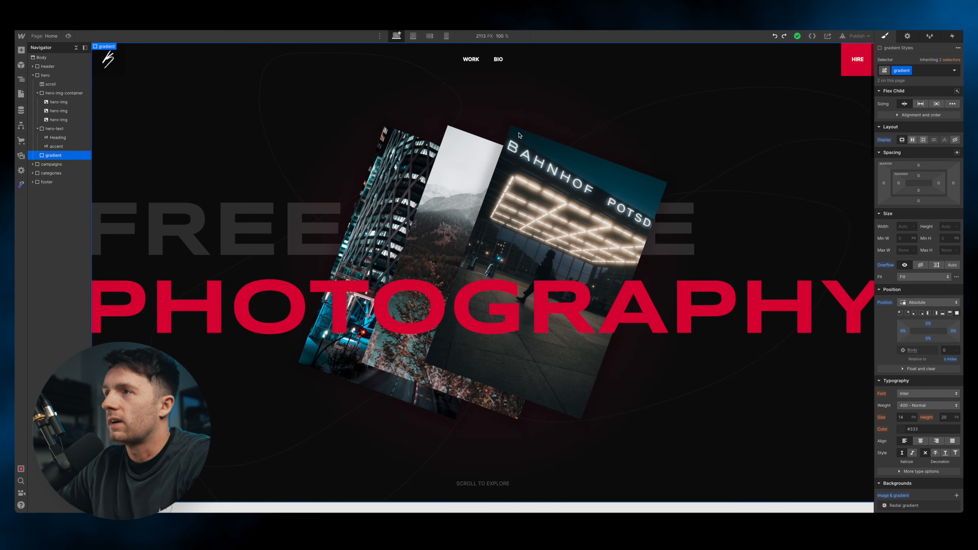
Preview the page at the tablet breakpoint and check the hero section for sideways overflow
{"action": "left_click", "coordinate": [412, 36]}
{"action": "left_click", "coordinate": [68, 36]}
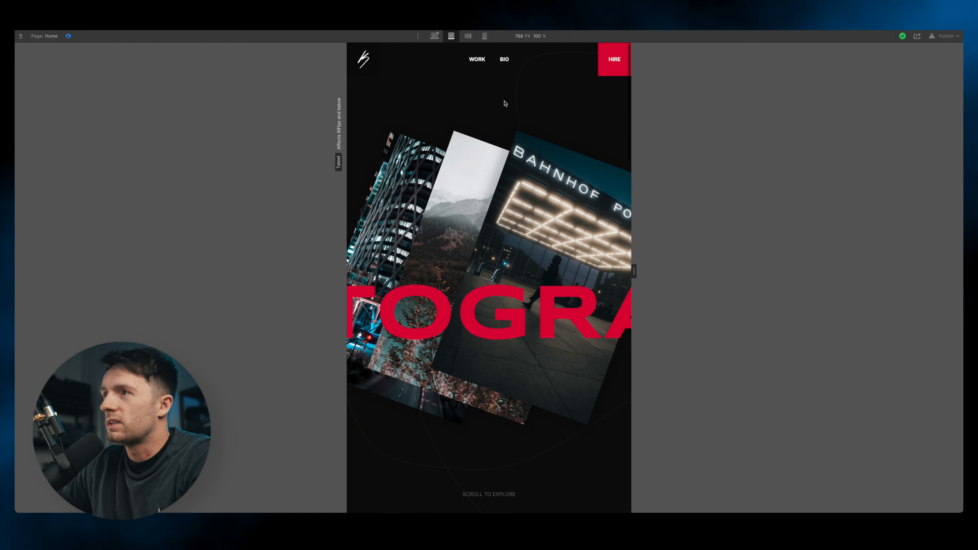
{"action": "scroll", "coordinate": [505, 103], "scroll_direction": "down", "scroll_amount": 2}
{"action": "scroll", "coordinate": [505, 103], "scroll_direction": "right", "scroll_amount": 3}
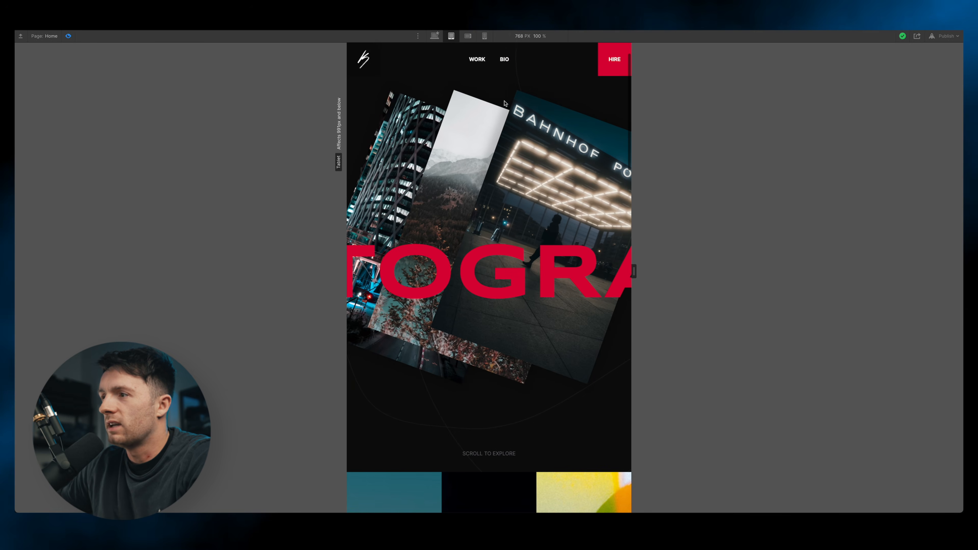
{"action": "scroll", "coordinate": [505, 103], "scroll_direction": "right", "scroll_amount": 4}
{"action": "scroll", "coordinate": [505, 103], "scroll_direction": "left", "scroll_amount": 6}
{"action": "scroll", "coordinate": [505, 103], "scroll_direction": "right", "scroll_amount": 6}
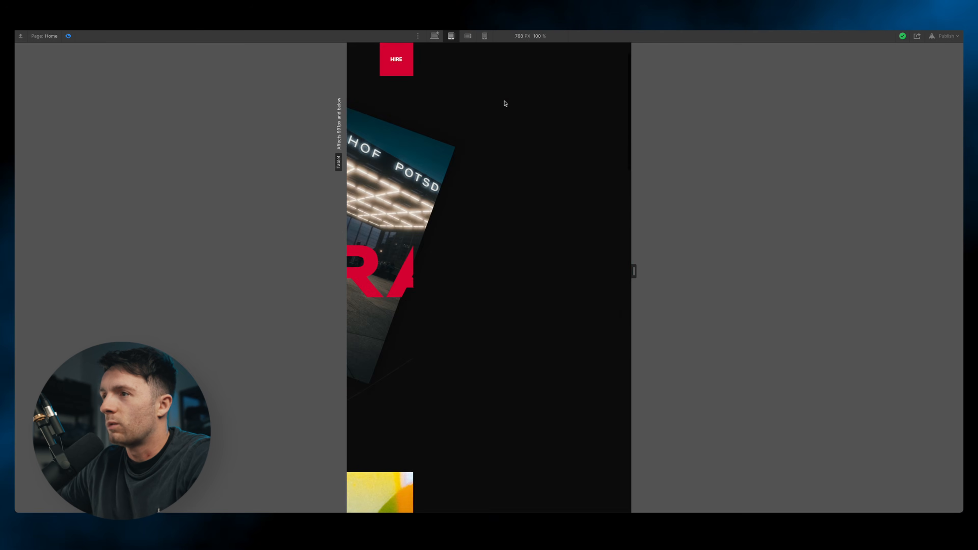
{"action": "scroll", "coordinate": [504, 104], "scroll_direction": "left", "scroll_amount": 6}
{"action": "scroll", "coordinate": [504, 103], "scroll_direction": "right", "scroll_amount": 5}
{"action": "scroll", "coordinate": [504, 102], "scroll_direction": "left", "scroll_amount": 5}
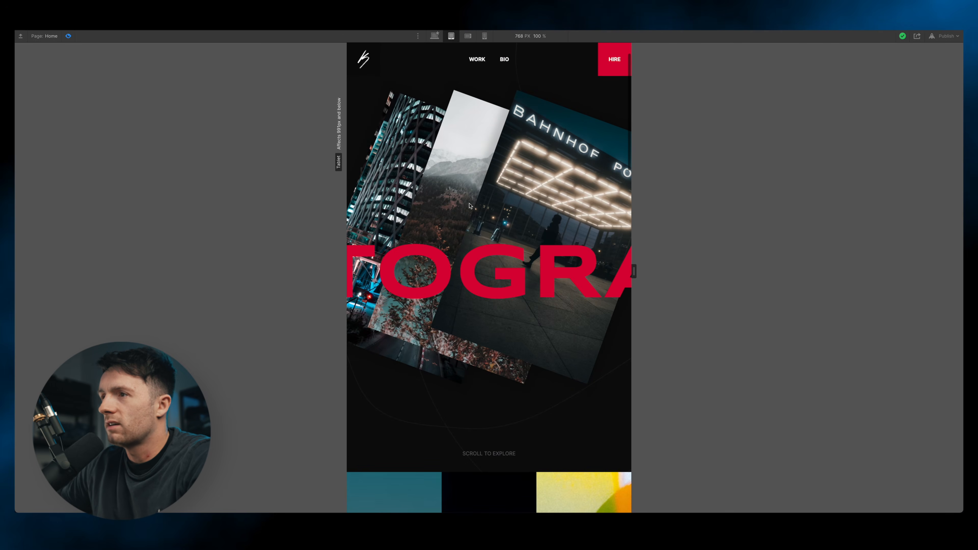
Check the Explore Works and footer sections for overflow in the tablet preview, then return to desktop editing
{"action": "scroll", "coordinate": [527, 227], "scroll_direction": "down", "scroll_amount": 10}
{"action": "scroll", "coordinate": [526, 223], "scroll_direction": "right", "scroll_amount": 4}
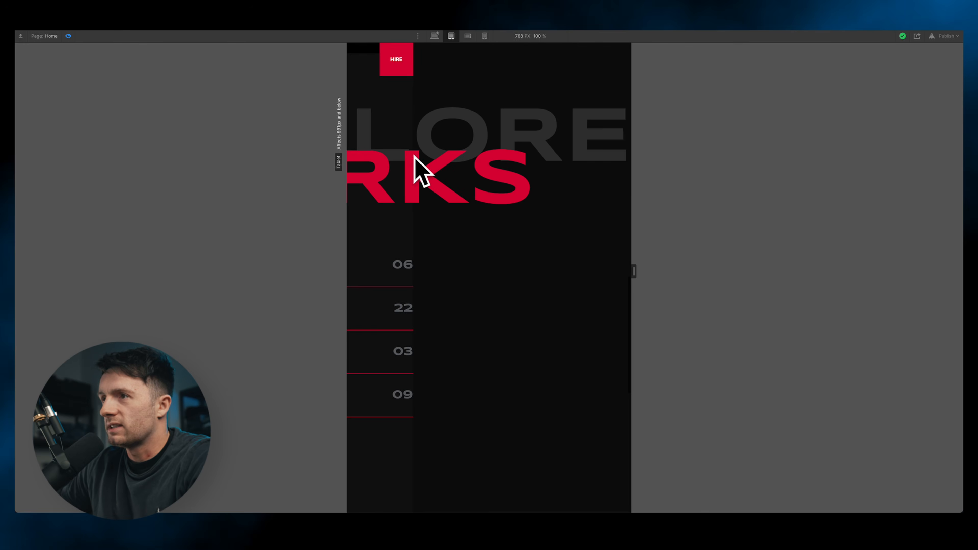
{"action": "scroll", "coordinate": [443, 181], "scroll_direction": "left", "scroll_amount": 3}
{"action": "scroll", "coordinate": [464, 198], "scroll_direction": "right", "scroll_amount": 2}
{"action": "scroll", "coordinate": [464, 198], "scroll_direction": "left", "scroll_amount": 5}
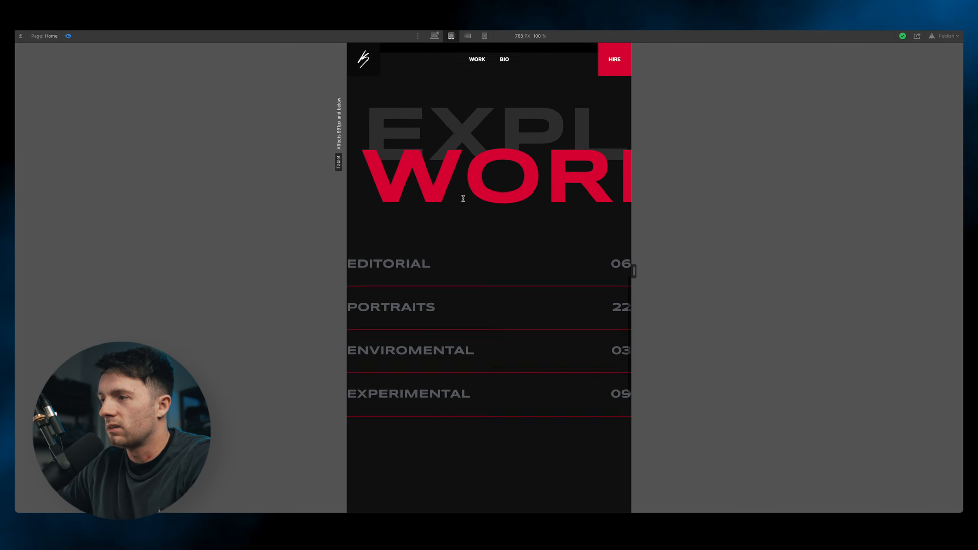
{"action": "scroll", "coordinate": [463, 199], "scroll_direction": "down", "scroll_amount": 5}
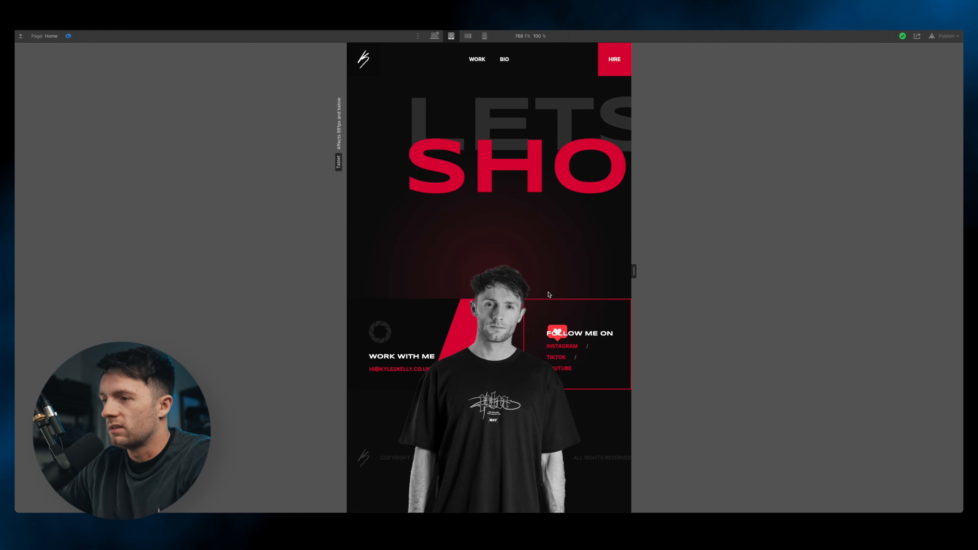
{"action": "scroll", "coordinate": [540, 411], "scroll_direction": "up", "scroll_amount": 20}
{"action": "scroll", "coordinate": [507, 314], "scroll_direction": "right", "scroll_amount": 5}
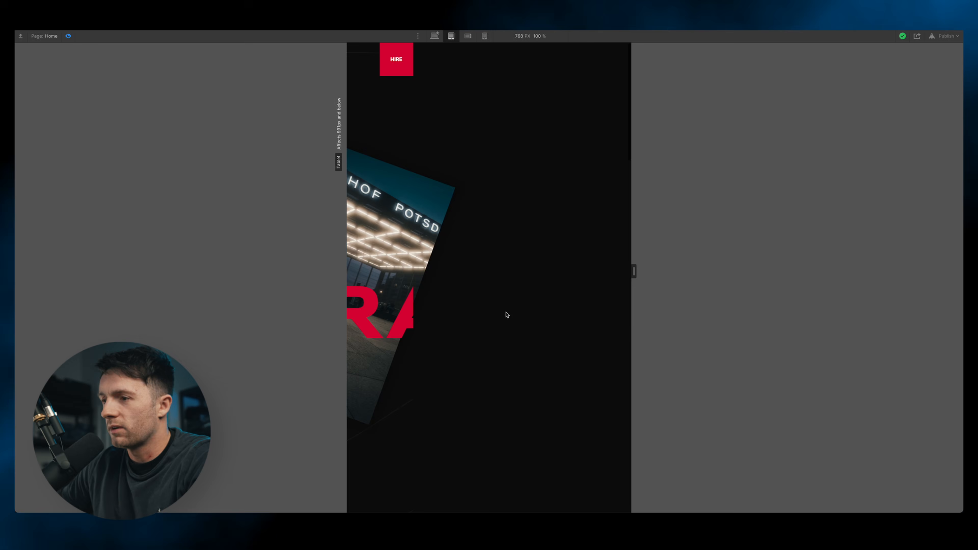
{"action": "scroll", "coordinate": [506, 314], "scroll_direction": "left", "scroll_amount": 5}
{"action": "left_click", "coordinate": [436, 37]}
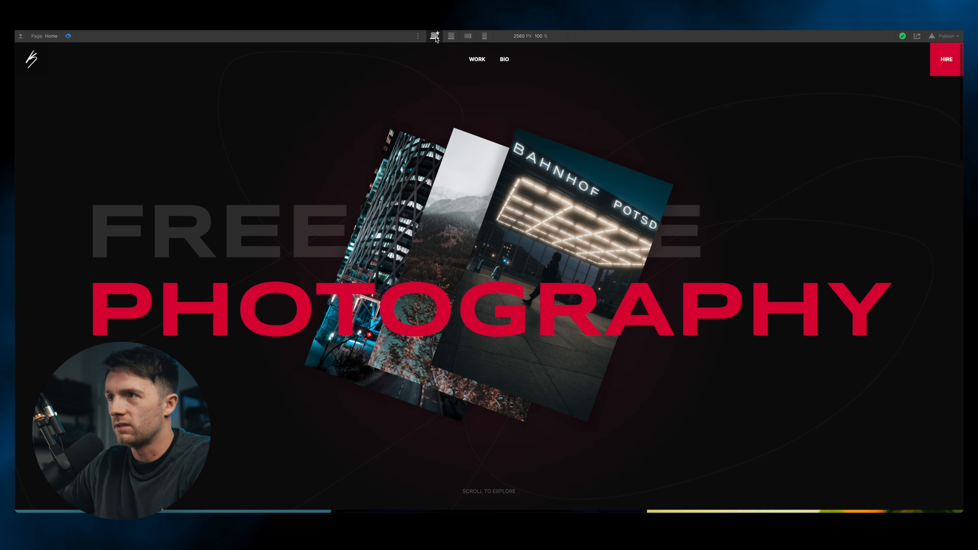
{"action": "left_click", "coordinate": [68, 35]}
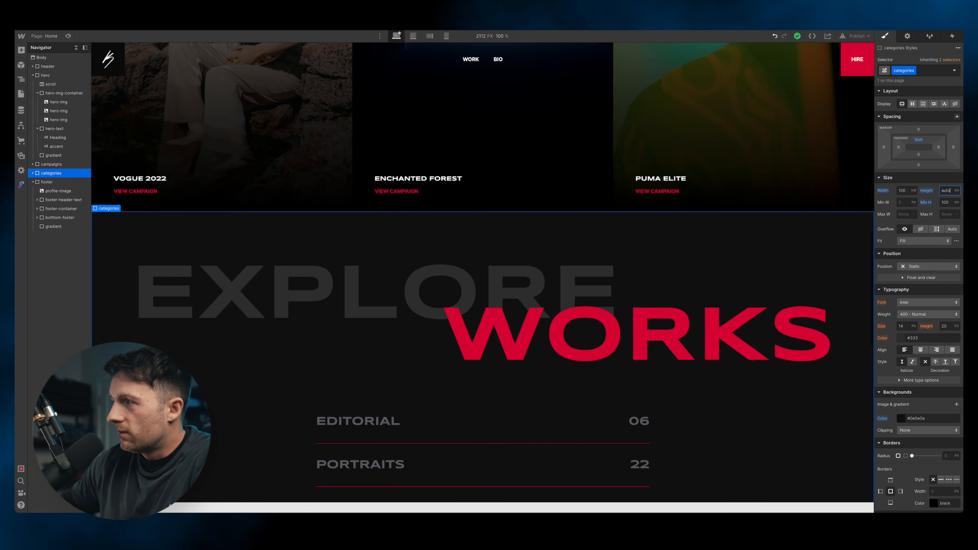
Set the footer's height to auto and its minimum height to 100 VH
{"action": "scroll", "coordinate": [761, 281], "scroll_direction": "down", "scroll_amount": 15}
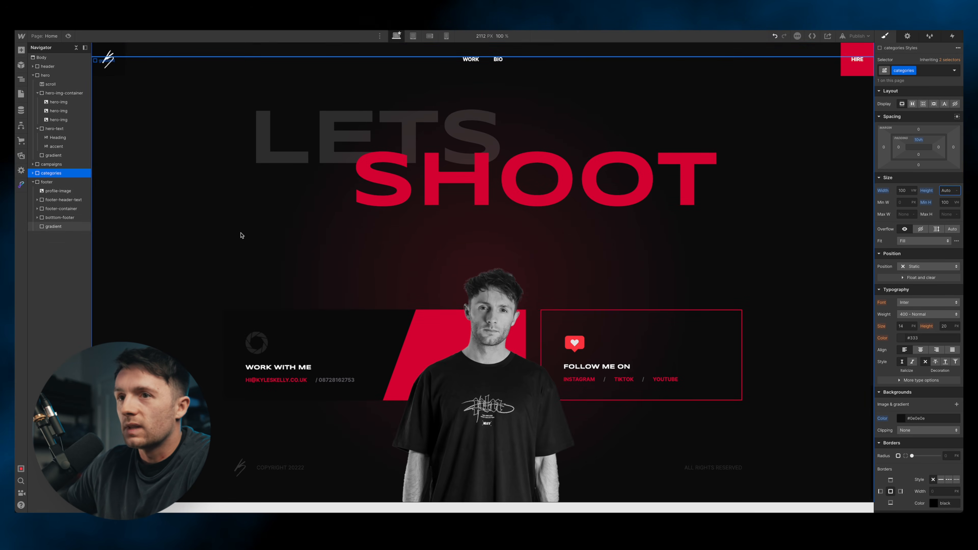
{"action": "left_click", "coordinate": [53, 227]}
{"action": "left_click", "coordinate": [46, 182]}
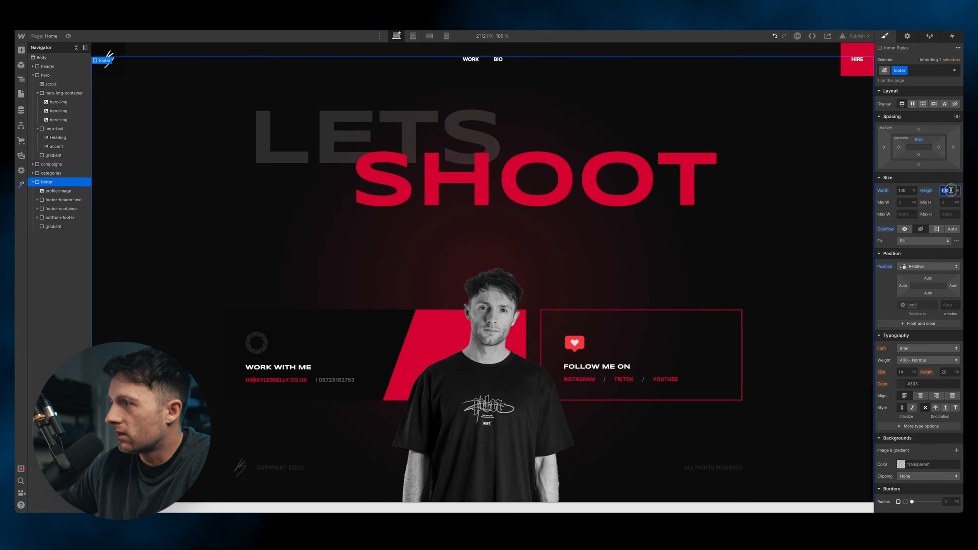
{"action": "type", "text": "auto"}
{"action": "key", "text": "Return"}
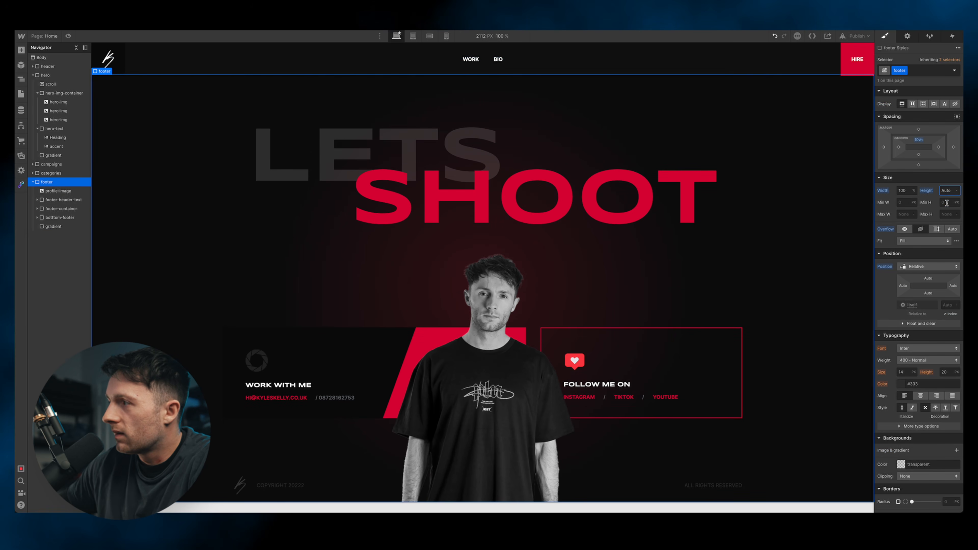
{"action": "key", "text": "Return"}
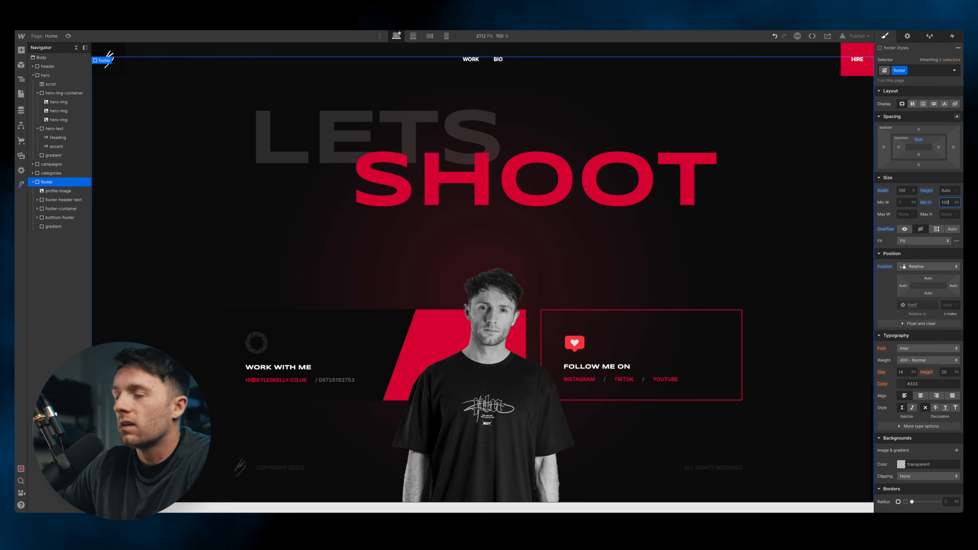
Preview the whole page at the tablet breakpoint, recheck the sideways overflow and return to editing
{"action": "left_click", "coordinate": [69, 36]}
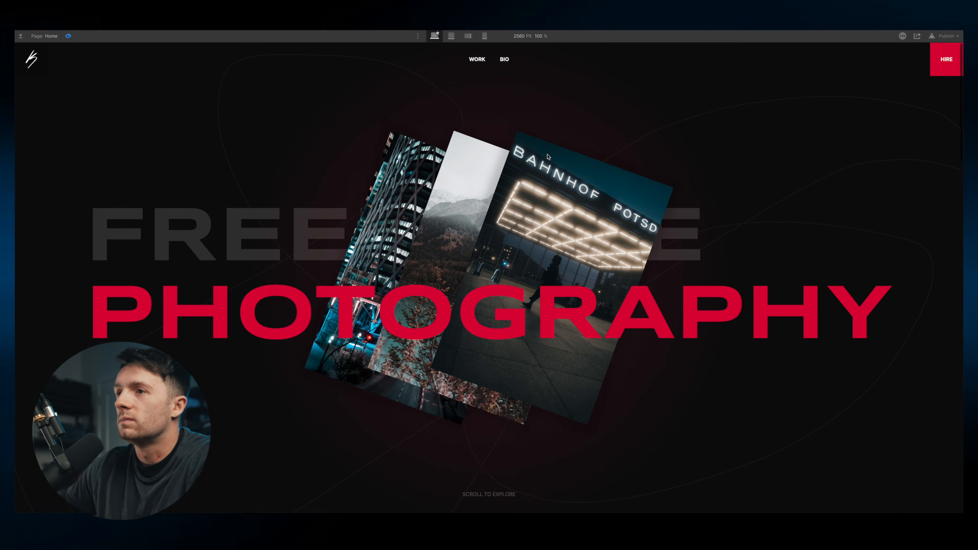
{"action": "left_click", "coordinate": [451, 37]}
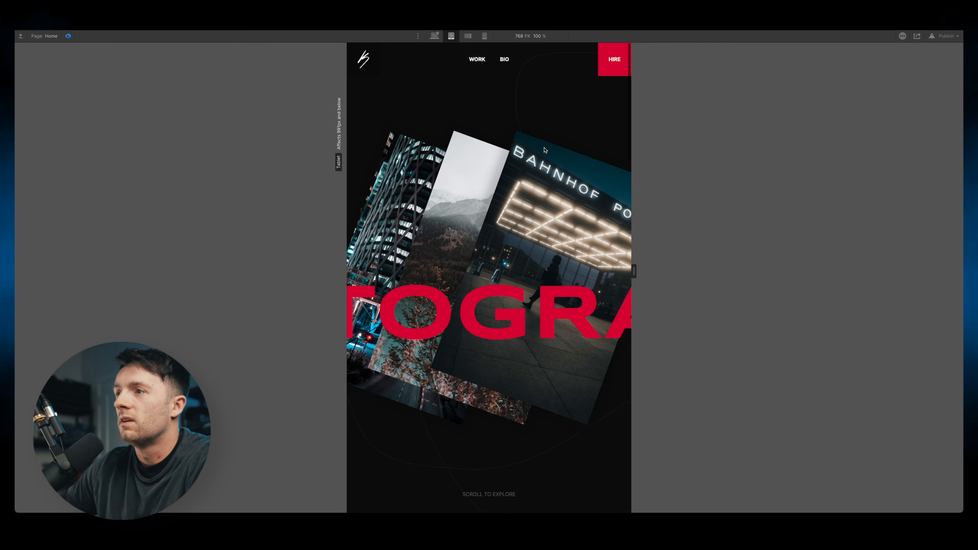
{"action": "scroll", "coordinate": [545, 149], "scroll_direction": "down", "scroll_amount": 20}
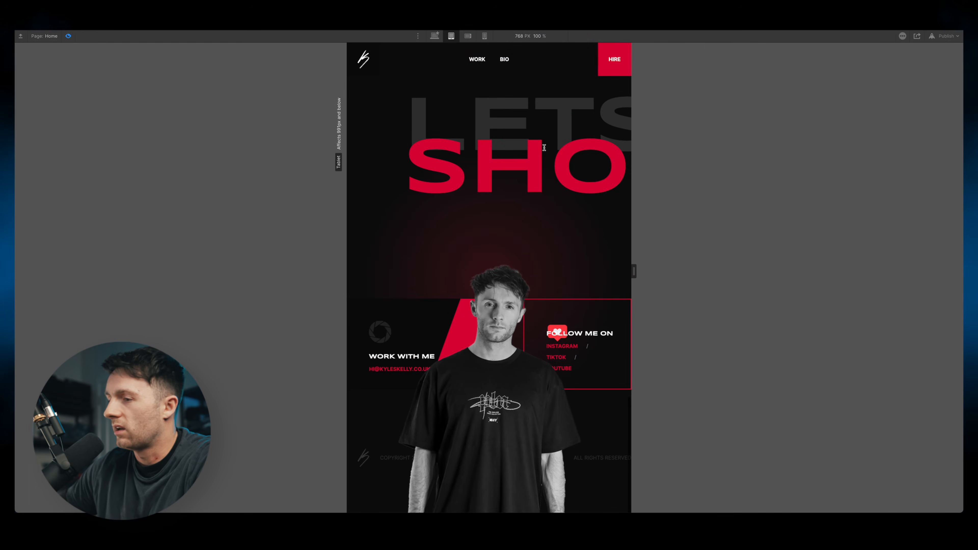
{"action": "scroll", "coordinate": [544, 148], "scroll_direction": "up", "scroll_amount": 20}
{"action": "scroll", "coordinate": [538, 139], "scroll_direction": "right", "scroll_amount": 5}
{"action": "scroll", "coordinate": [537, 138], "scroll_direction": "left", "scroll_amount": 5}
{"action": "left_click", "coordinate": [68, 36]}
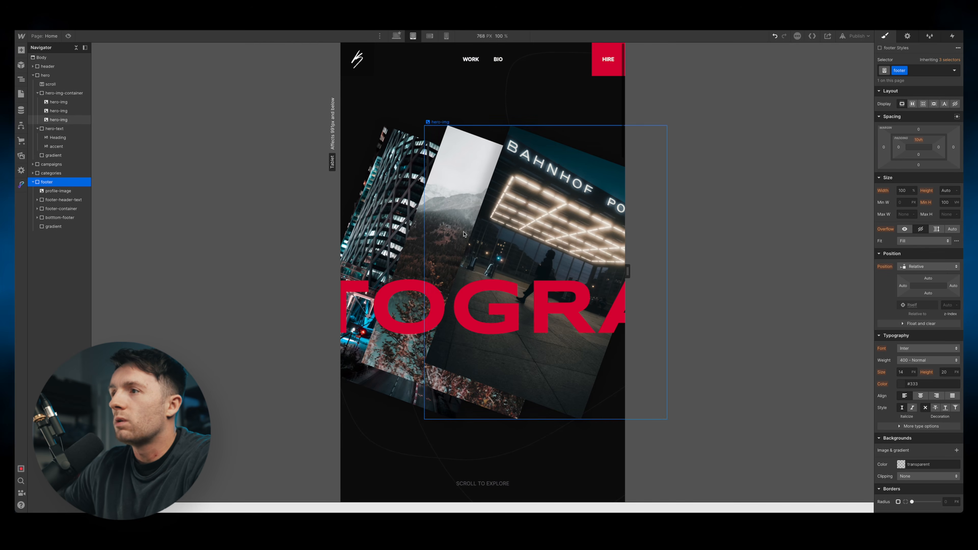
Try widths of 420 px and 20 VW for the hero-img class at the tablet breakpoint, settling on 50 VW
{"action": "left_click", "coordinate": [452, 148]}
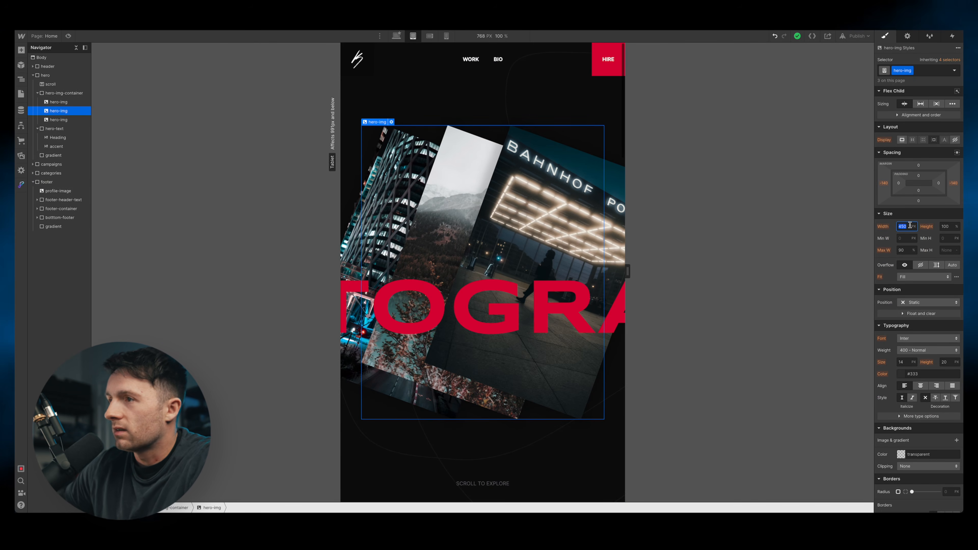
{"action": "type", "text": "420"}
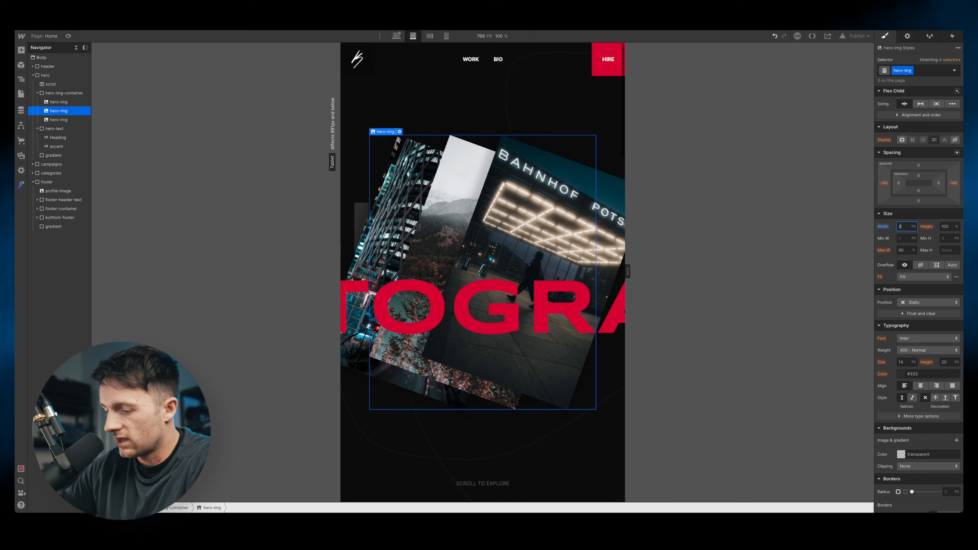
{"action": "type", "text": "vw"}
{"action": "key", "text": "Return"}
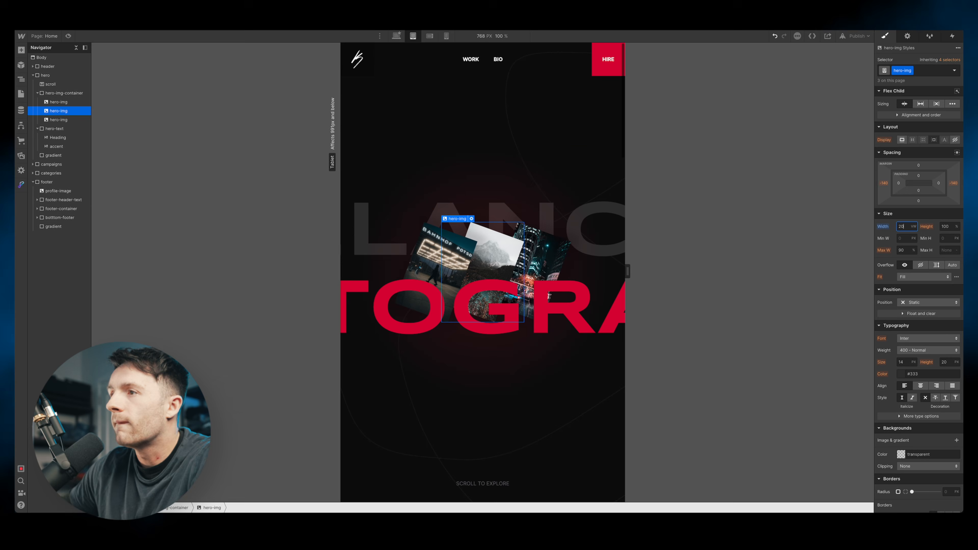
{"action": "left_click", "coordinate": [906, 225]}
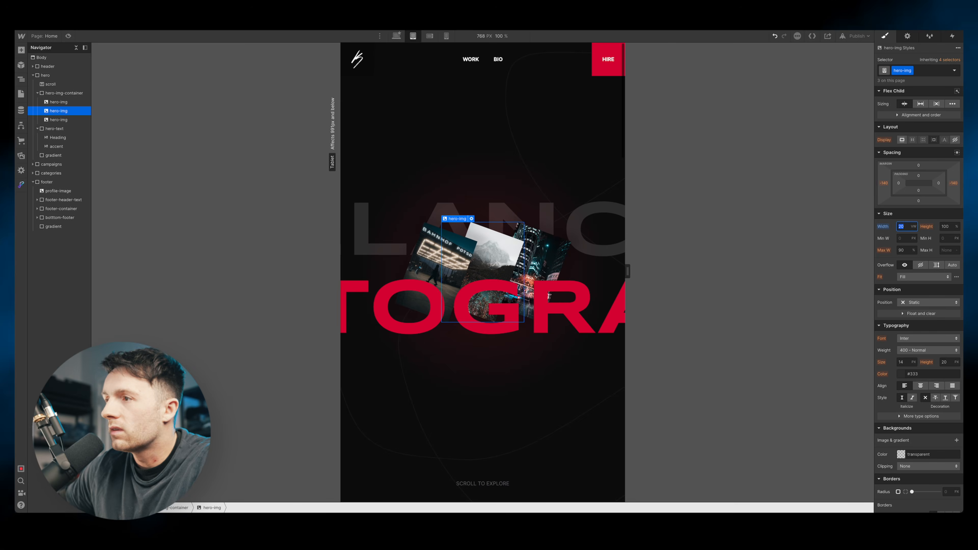
{"action": "type", "text": "50"}
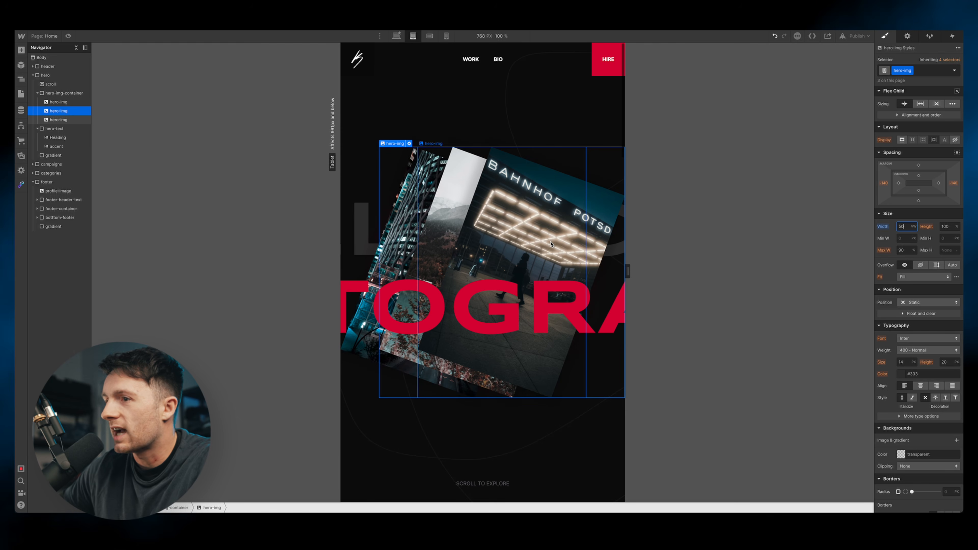
Check the hero, campaigns and Explore Works sections for sideways overflow at the tablet breakpoint
{"action": "scroll", "coordinate": [570, 218], "scroll_direction": "right", "scroll_amount": 6}
{"action": "scroll", "coordinate": [570, 219], "scroll_direction": "left", "scroll_amount": 6}
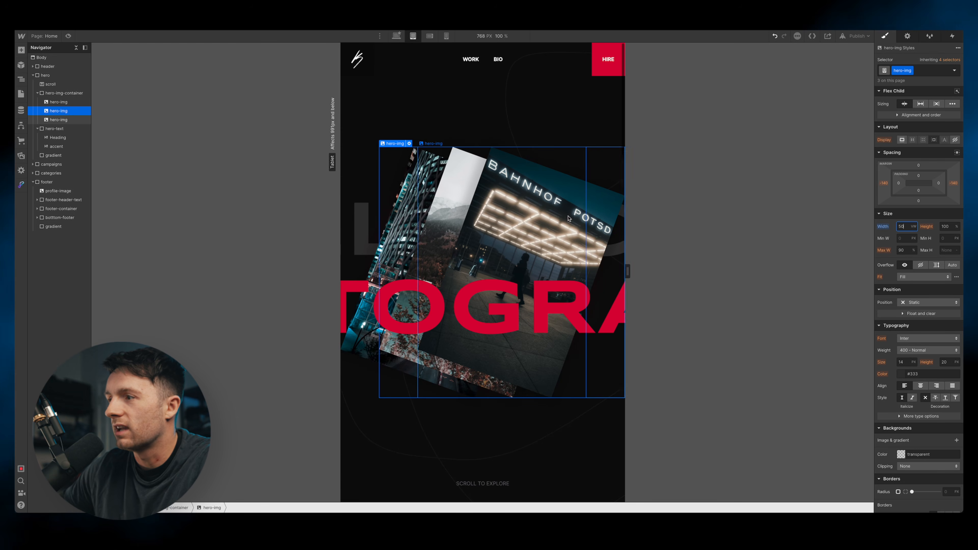
{"action": "scroll", "coordinate": [568, 219], "scroll_direction": "right", "scroll_amount": 5}
{"action": "scroll", "coordinate": [569, 218], "scroll_direction": "left", "scroll_amount": 5}
{"action": "left_click", "coordinate": [568, 218]}
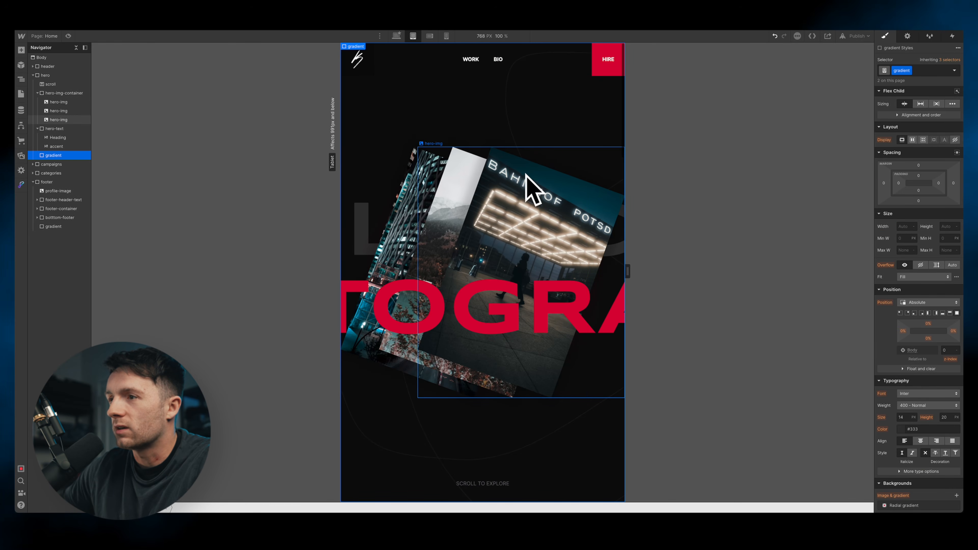
{"action": "scroll", "coordinate": [478, 208], "scroll_direction": "down", "scroll_amount": 10}
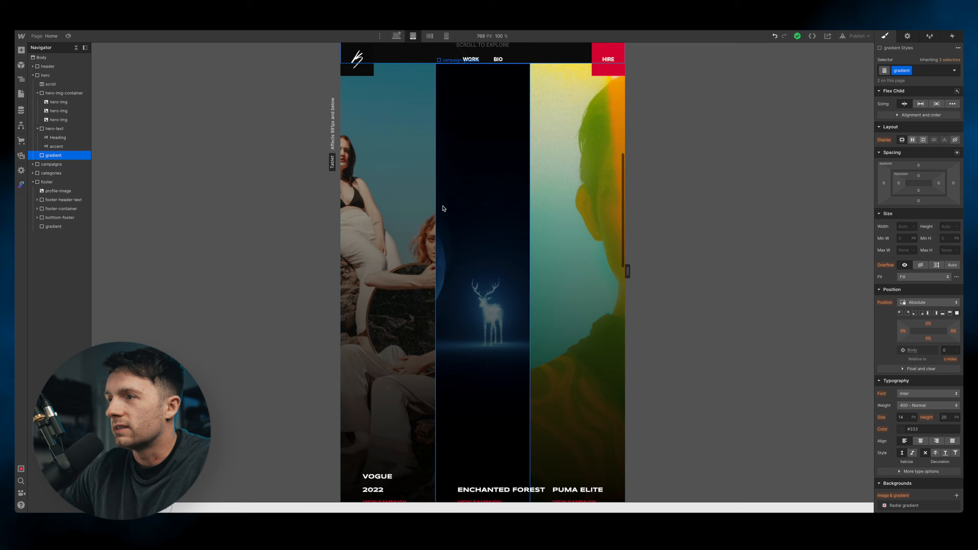
{"action": "scroll", "coordinate": [479, 269], "scroll_direction": "down", "scroll_amount": 10}
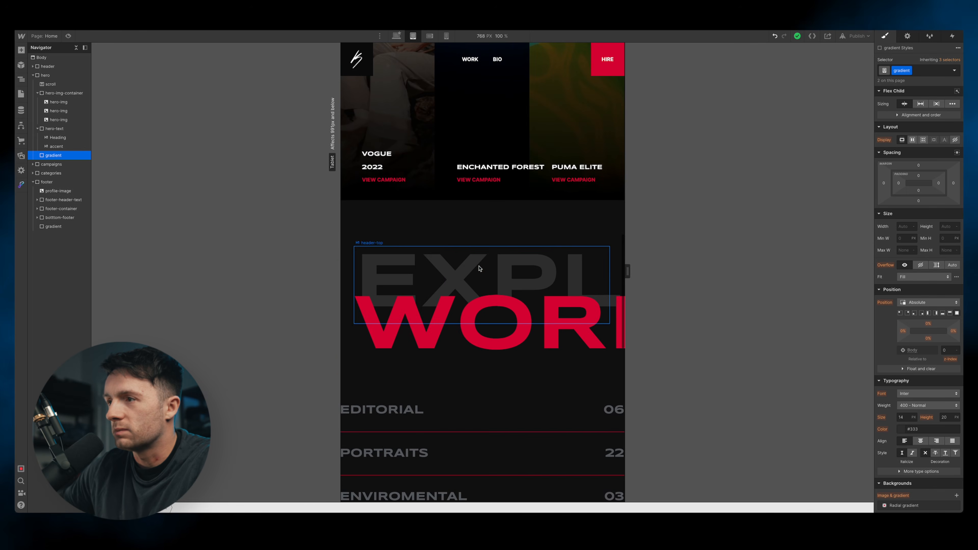
{"action": "scroll", "coordinate": [504, 234], "scroll_direction": "right", "scroll_amount": 5}
{"action": "scroll", "coordinate": [504, 236], "scroll_direction": "left", "scroll_amount": 5}
Set the category-header-text block's width to 100% and its overflow to hidden
{"action": "left_click", "coordinate": [428, 260]}
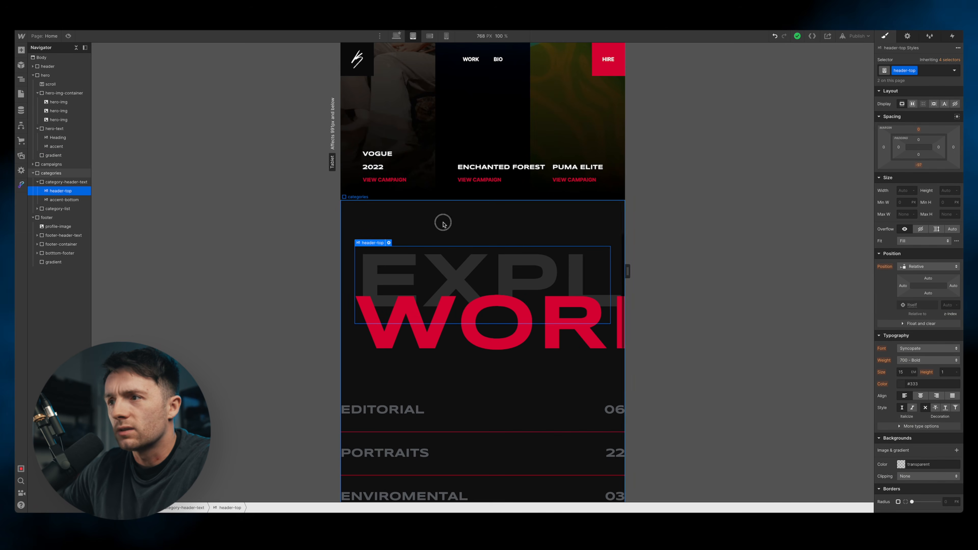
{"action": "left_click", "coordinate": [77, 182]}
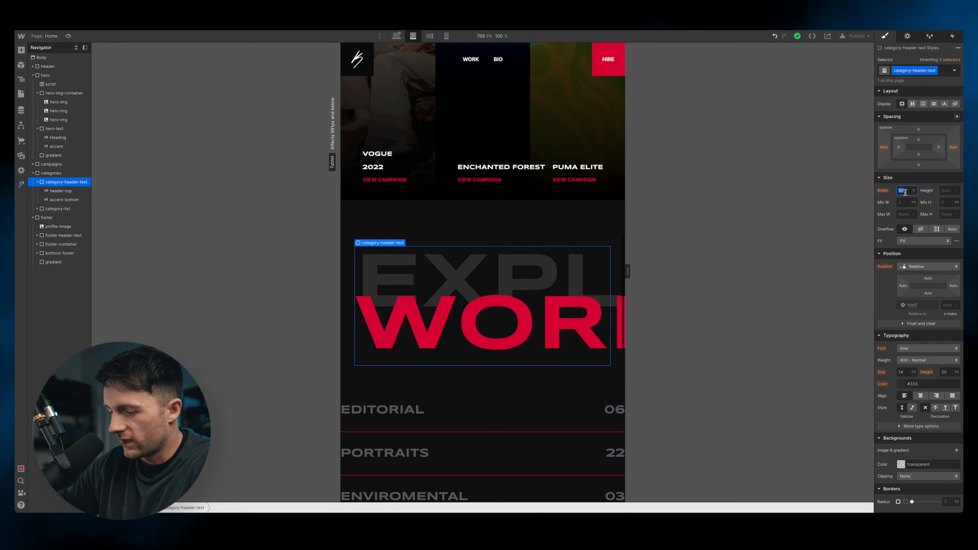
{"action": "type", "text": "100"}
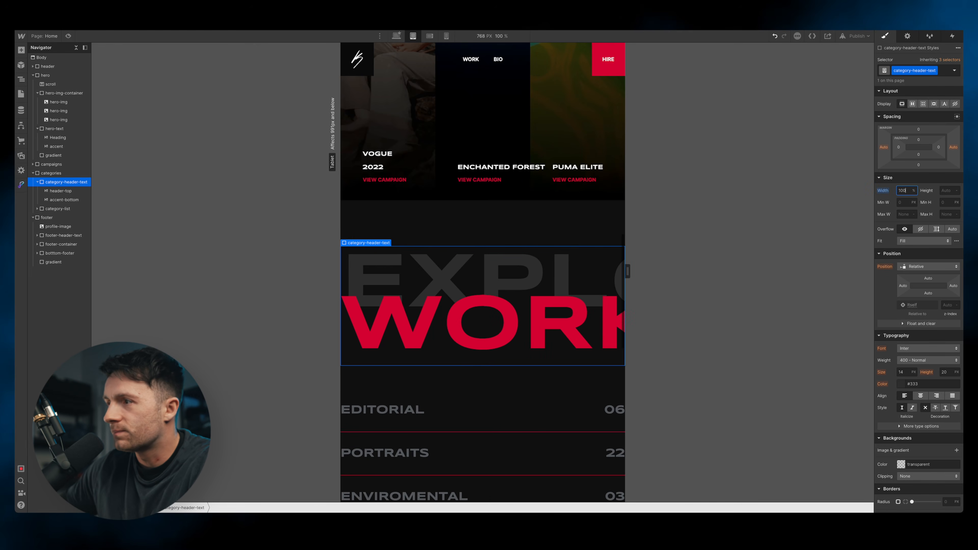
{"action": "left_click", "coordinate": [922, 230]}
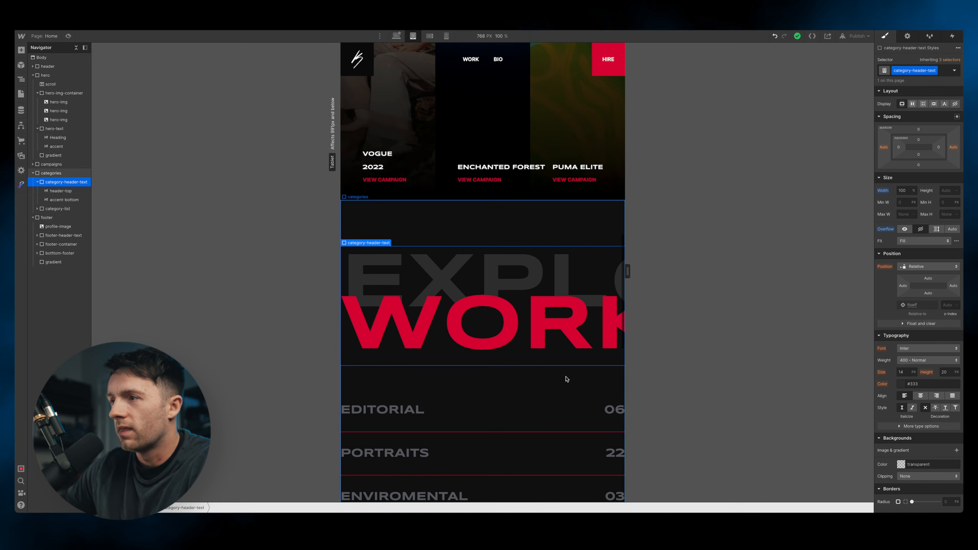
Set the font size of both the header-top and accent-bottom headings in the categories section to 8 VW
{"action": "scroll", "coordinate": [530, 327], "scroll_direction": "down", "scroll_amount": 4}
{"action": "scroll", "coordinate": [530, 327], "scroll_direction": "up", "scroll_amount": 12}
{"action": "scroll", "coordinate": [528, 327], "scroll_direction": "down", "scroll_amount": 10}
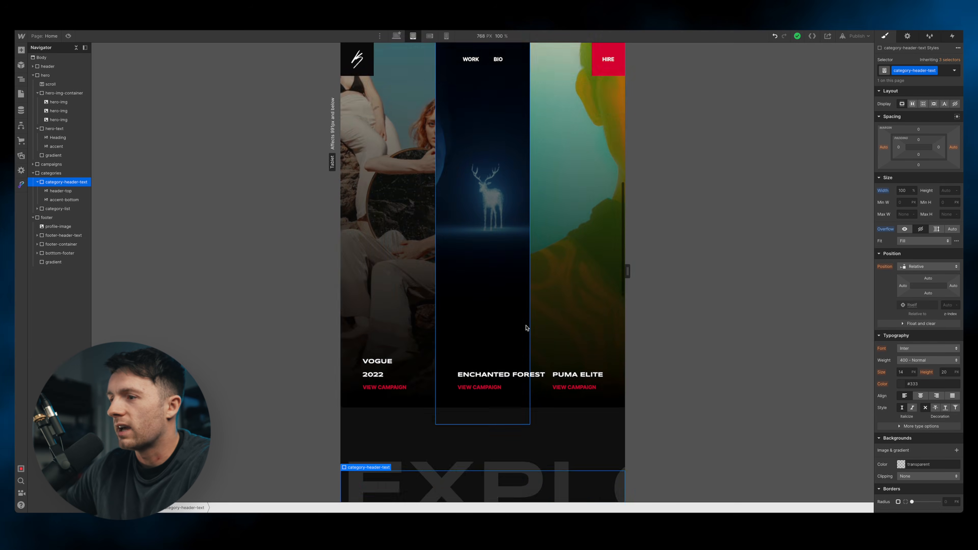
{"action": "scroll", "coordinate": [501, 270], "scroll_direction": "up", "scroll_amount": 3}
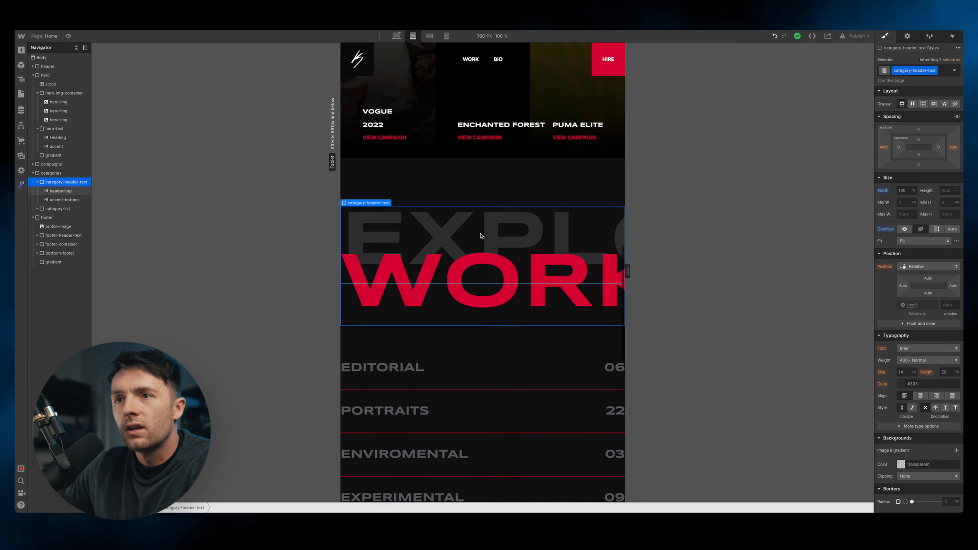
{"action": "left_click", "coordinate": [357, 239]}
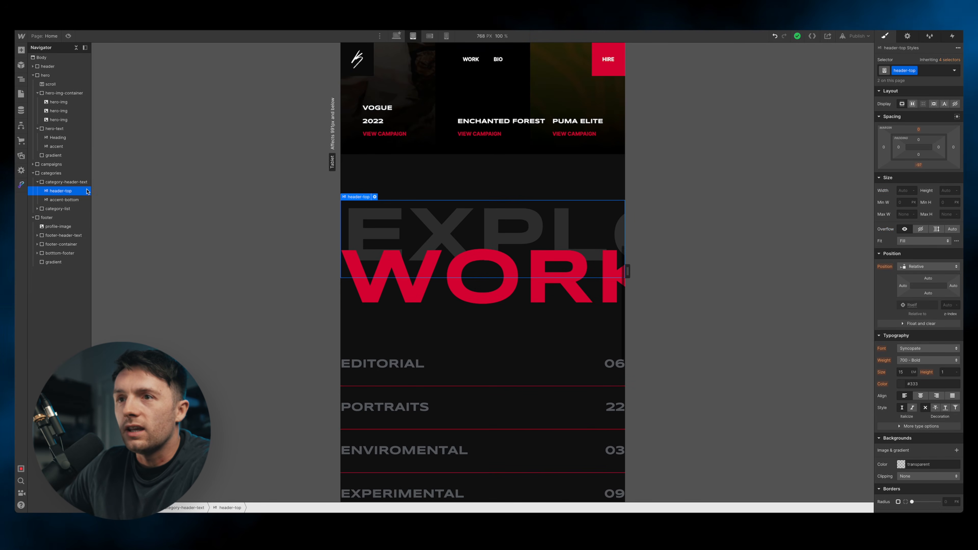
{"action": "left_click", "coordinate": [66, 182]}
{"action": "left_click", "coordinate": [65, 191]}
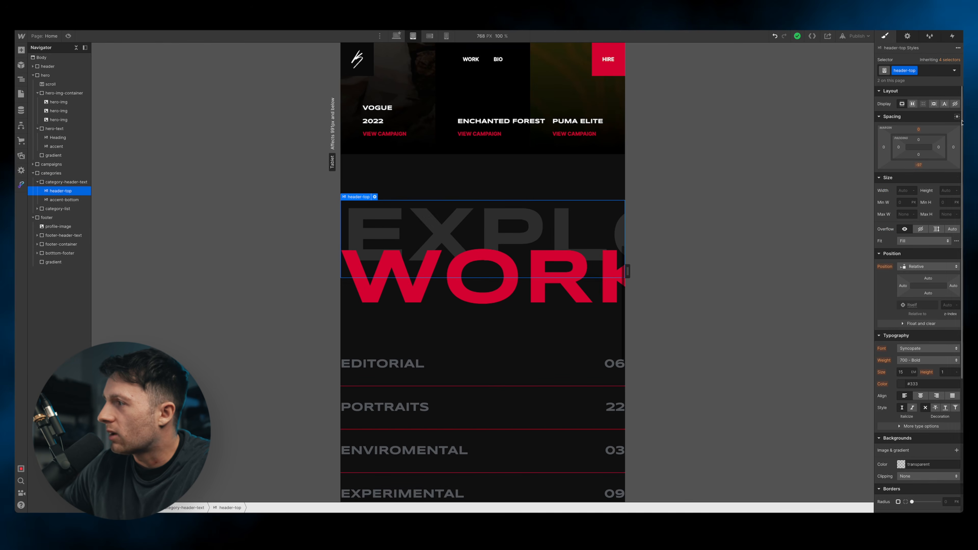
{"action": "left_click", "coordinate": [908, 373]}
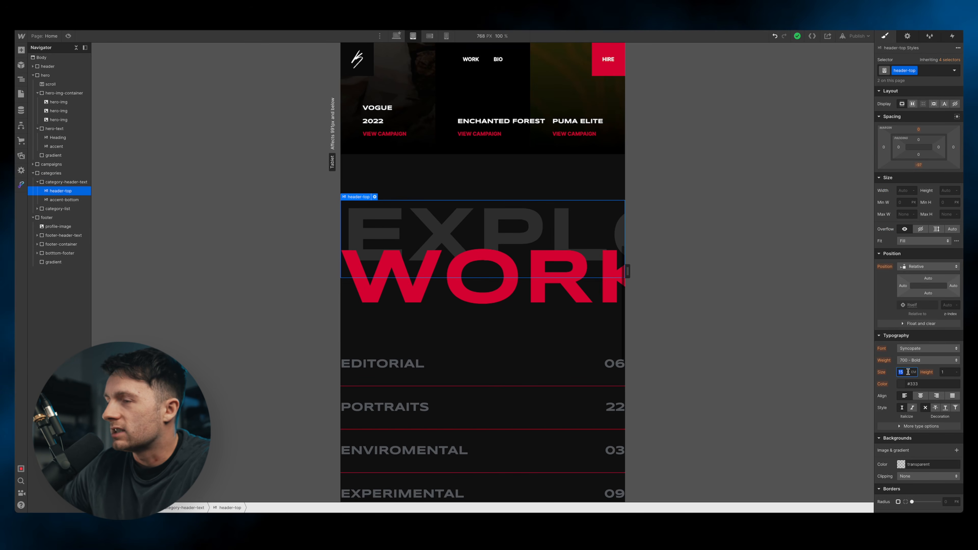
{"action": "key", "text": "Down"}
{"action": "key", "text": "Down"}
{"action": "key", "text": "Down"}
{"action": "key", "text": "Down"}
{"action": "key", "text": "Down"}
{"action": "key", "text": "Down"}
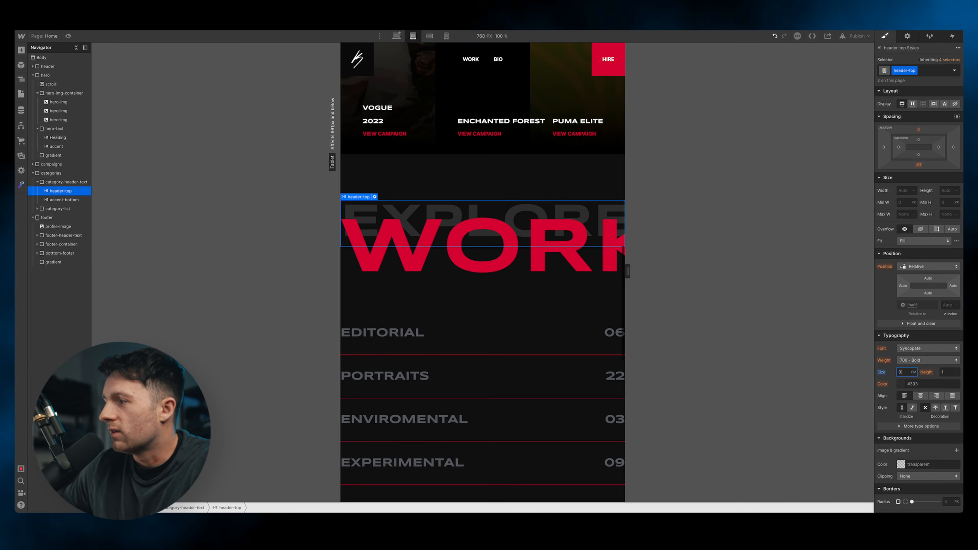
{"action": "key", "text": "Down"}
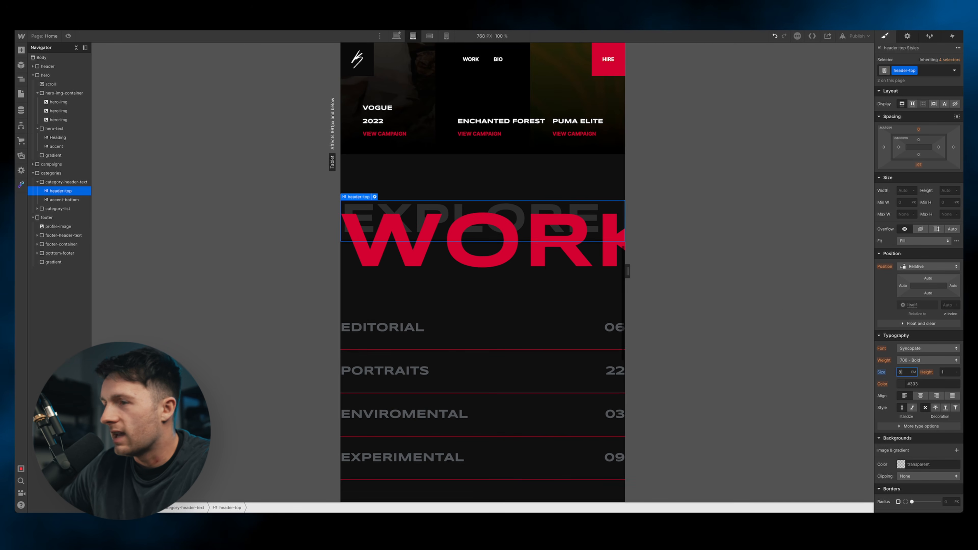
{"action": "left_click", "coordinate": [88, 200]}
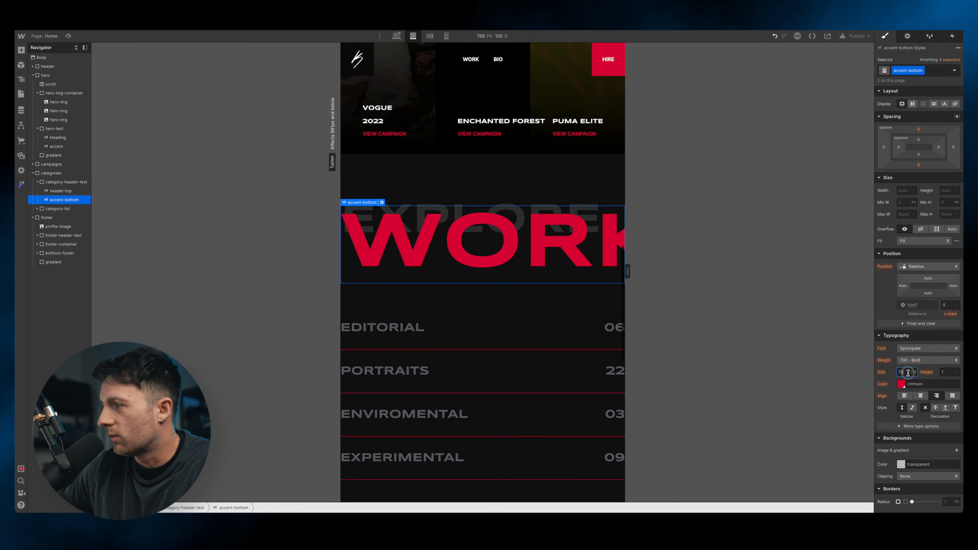
{"action": "key", "text": "Return"}
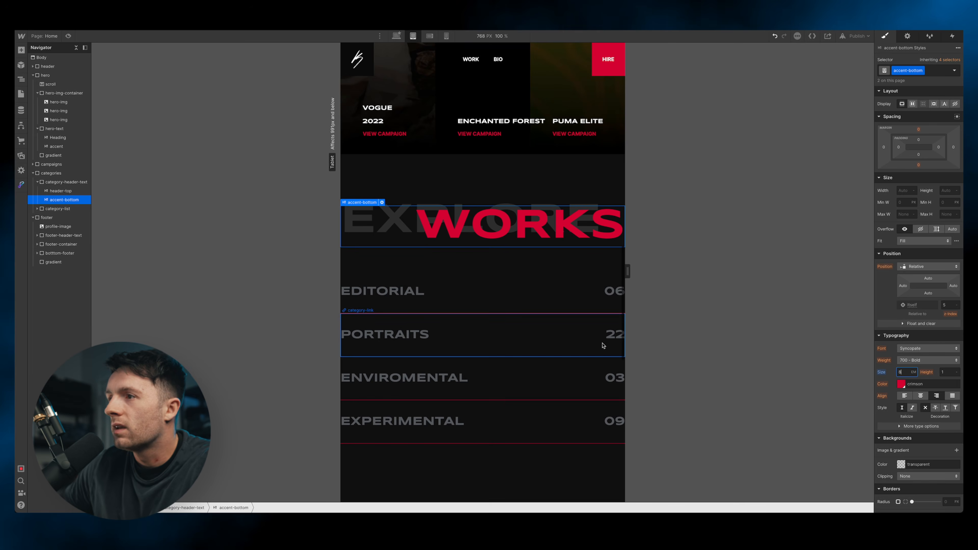
Reduce header-top's negative bottom margin to lessen the overlap with WORKS, and set category-header-text's width to 90%
{"action": "left_click", "coordinate": [50, 192]}
{"action": "left_click_drag", "start_coordinate": [919, 157], "coordinate": [857, 180]}
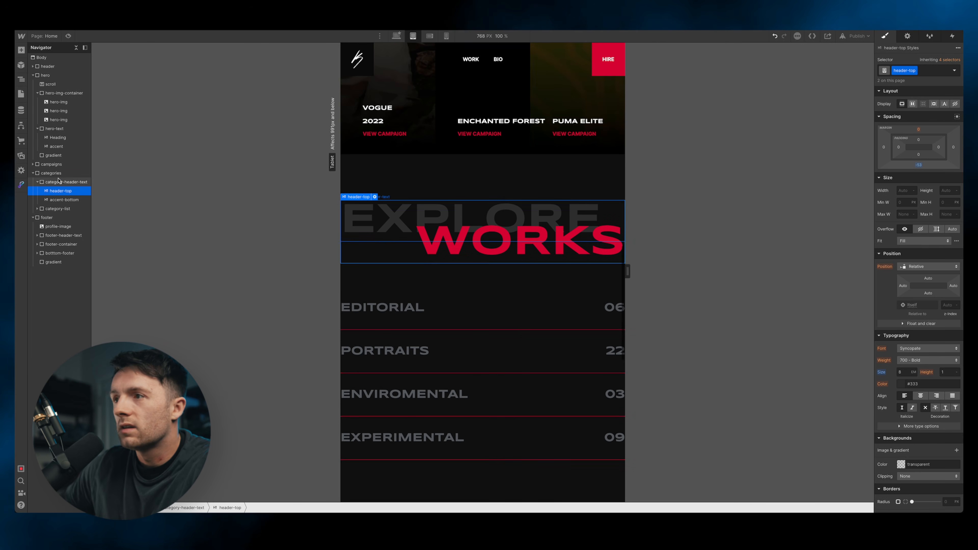
{"action": "left_click", "coordinate": [67, 182]}
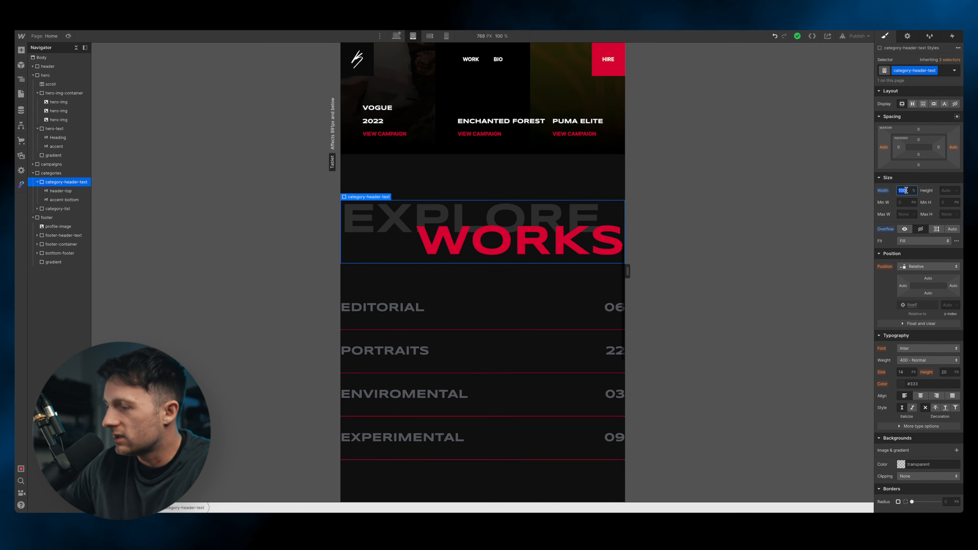
{"action": "key", "text": "Return"}
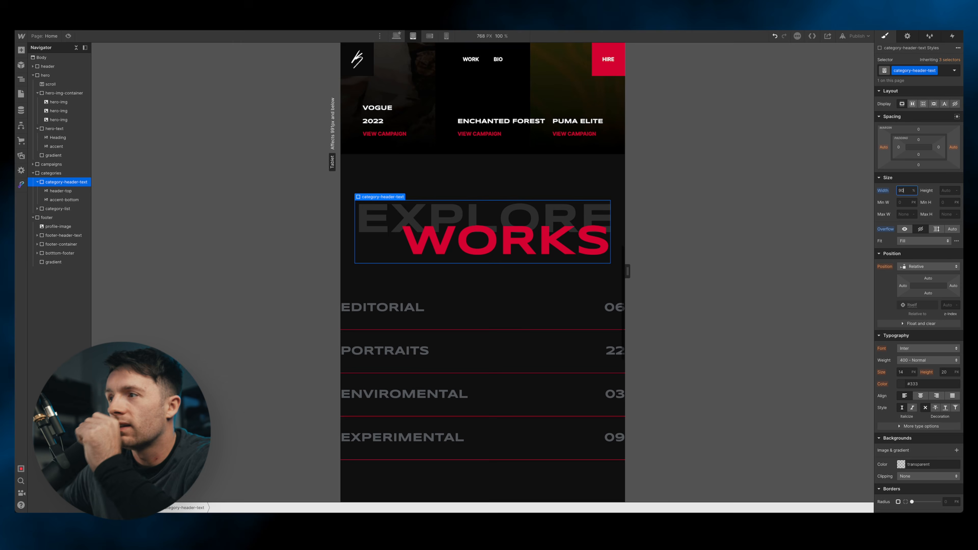
Set the width of the footer-header-text block around the LETS SHOOT heading to 90%
{"action": "scroll", "coordinate": [499, 212], "scroll_direction": "down", "scroll_amount": 10}
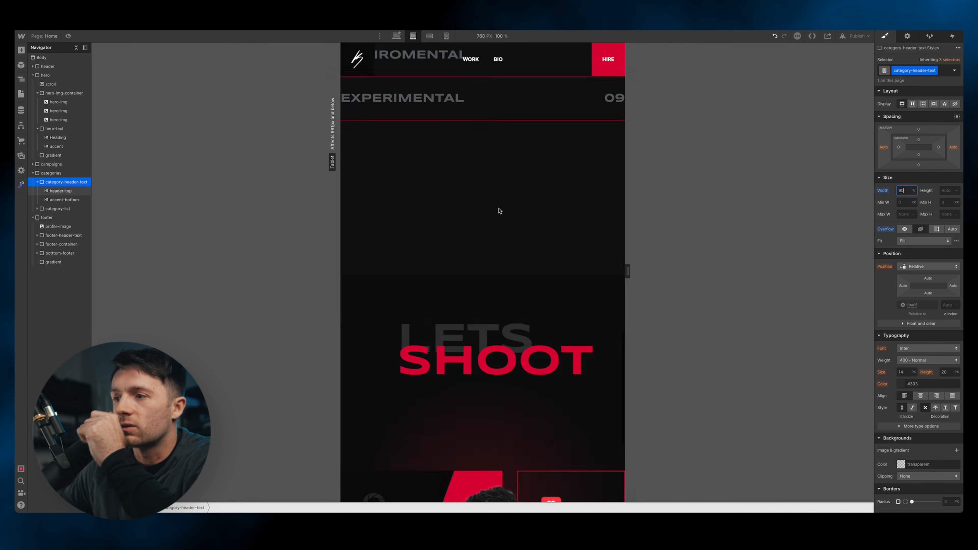
{"action": "left_click", "coordinate": [389, 121]}
{"action": "left_click", "coordinate": [418, 129]}
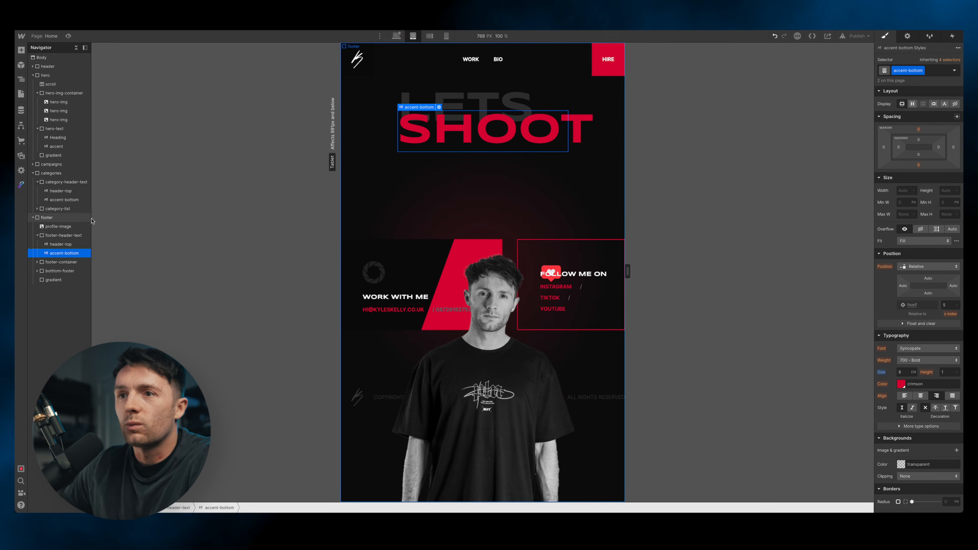
{"action": "left_click", "coordinate": [63, 236]}
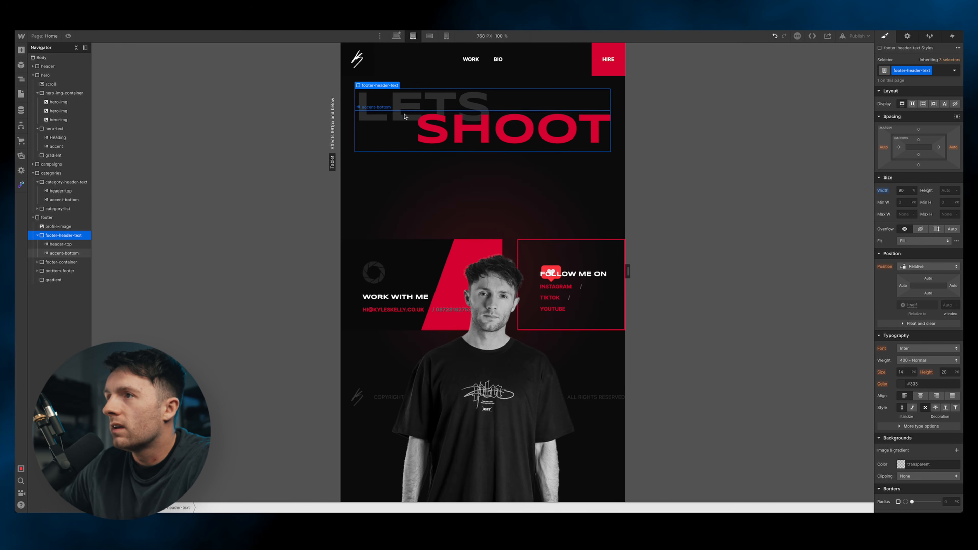
{"action": "left_click", "coordinate": [434, 99]}
{"action": "left_click", "coordinate": [455, 131]}
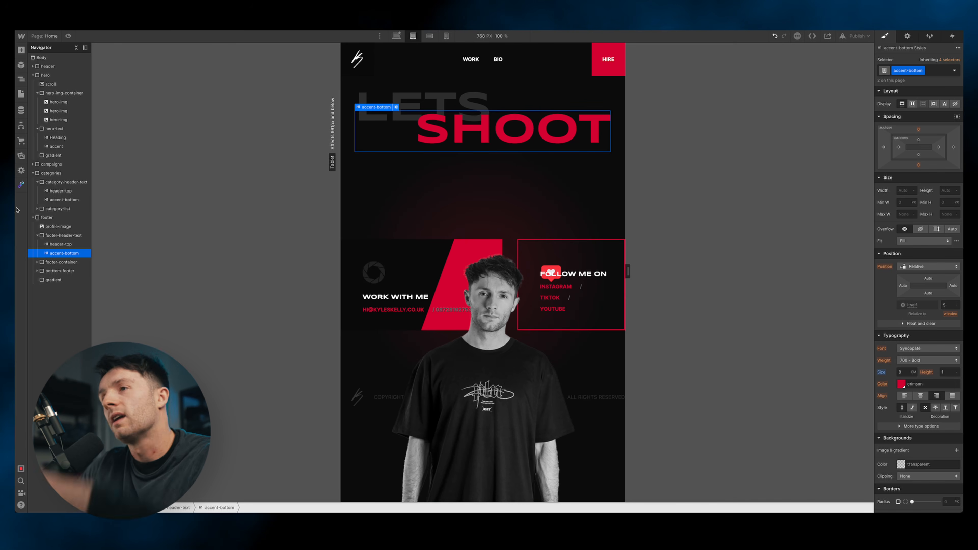
Review the tablet layout of the hero, campaigns and Explore Works sections
{"action": "scroll", "coordinate": [448, 167], "scroll_direction": "up", "scroll_amount": 15}
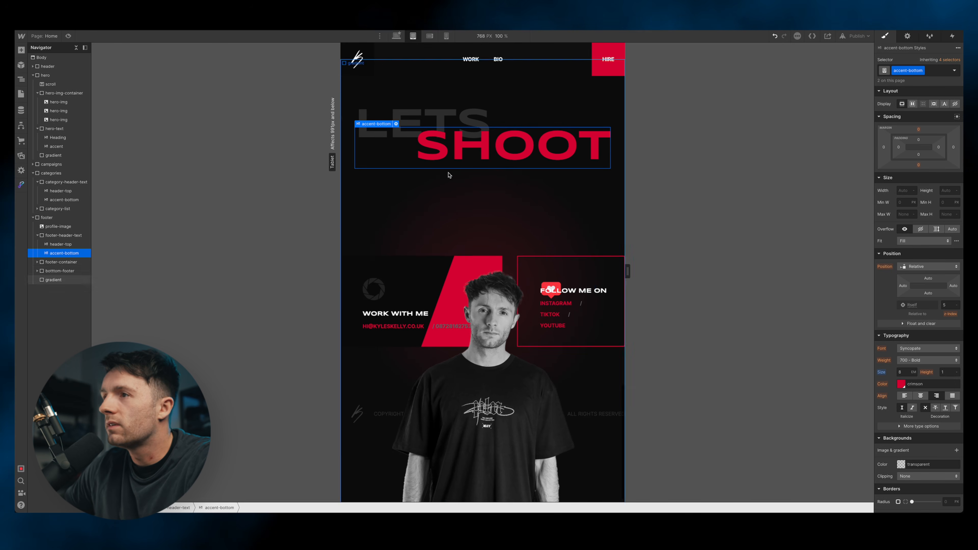
{"action": "scroll", "coordinate": [460, 203], "scroll_direction": "up", "scroll_amount": 7}
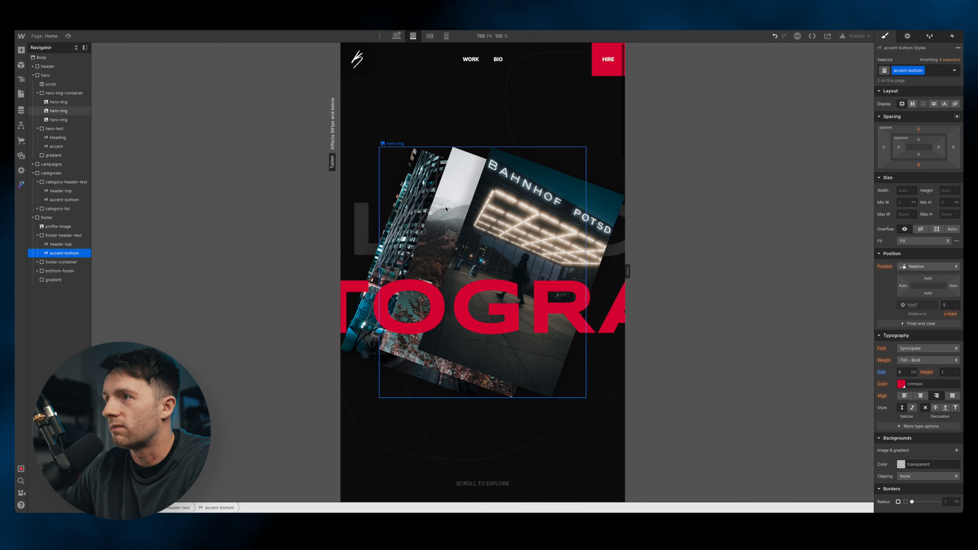
{"action": "scroll", "coordinate": [547, 230], "scroll_direction": "down", "scroll_amount": 6}
{"action": "scroll", "coordinate": [547, 230], "scroll_direction": "down", "scroll_amount": 3}
{"action": "scroll", "coordinate": [546, 229], "scroll_direction": "up", "scroll_amount": 5}
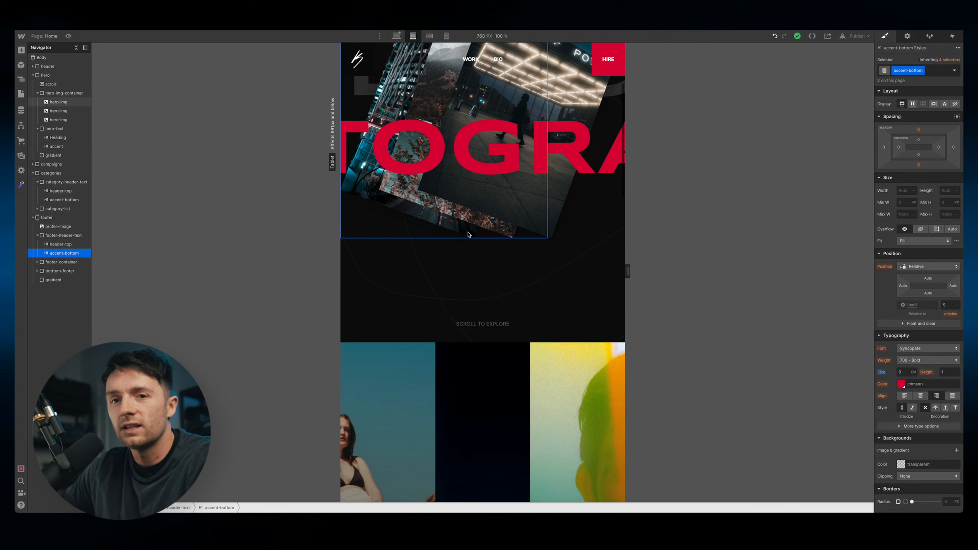
{"action": "scroll", "coordinate": [558, 302], "scroll_direction": "up", "scroll_amount": 4}
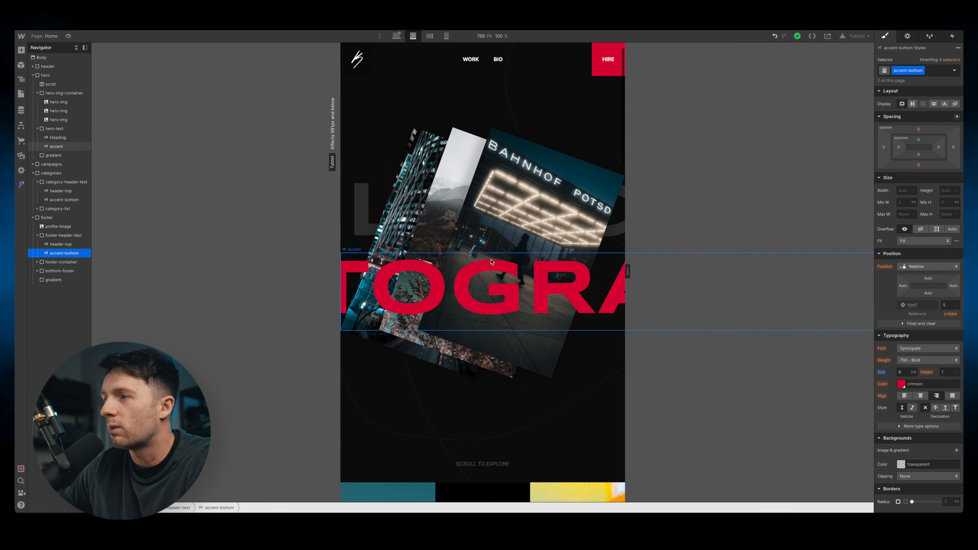
{"action": "scroll", "coordinate": [520, 277], "scroll_direction": "down", "scroll_amount": 20}
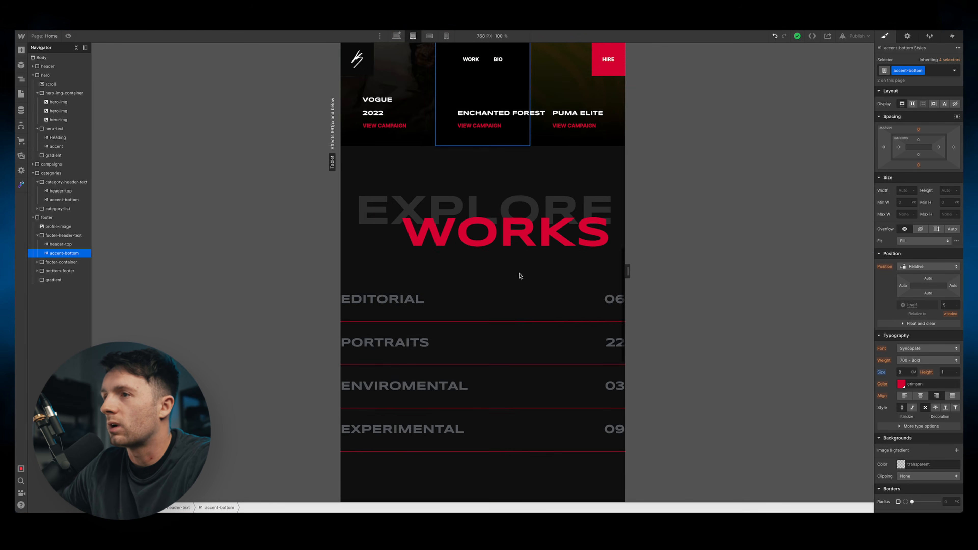
{"action": "scroll", "coordinate": [520, 276], "scroll_direction": "up", "scroll_amount": 12}
{"action": "scroll", "coordinate": [520, 275], "scroll_direction": "down", "scroll_amount": 6}
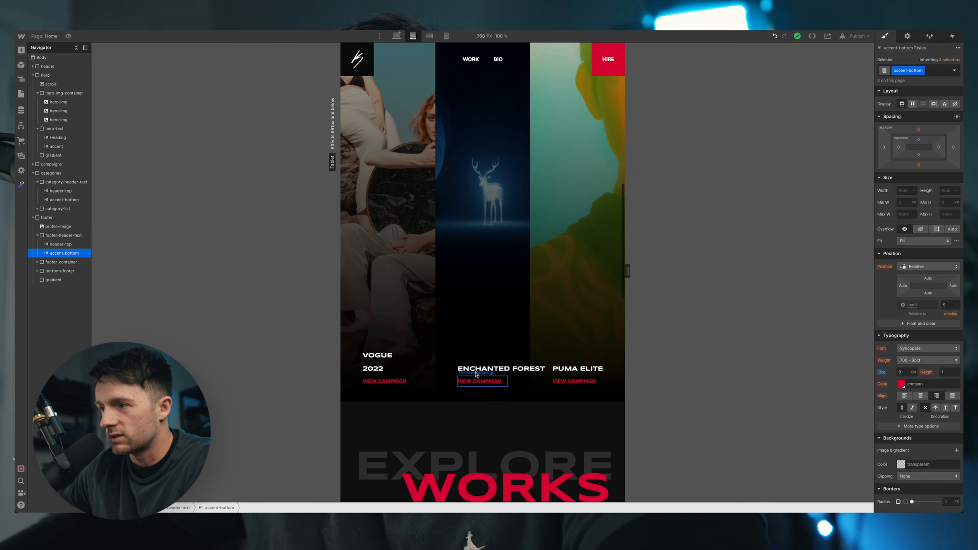
Reduce the side padding of the campaign-text block to 30 px on both sides
{"action": "scroll", "coordinate": [496, 342], "scroll_direction": "up", "scroll_amount": 3}
{"action": "scroll", "coordinate": [496, 341], "scroll_direction": "down", "scroll_amount": 2}
{"action": "left_click", "coordinate": [423, 393]}
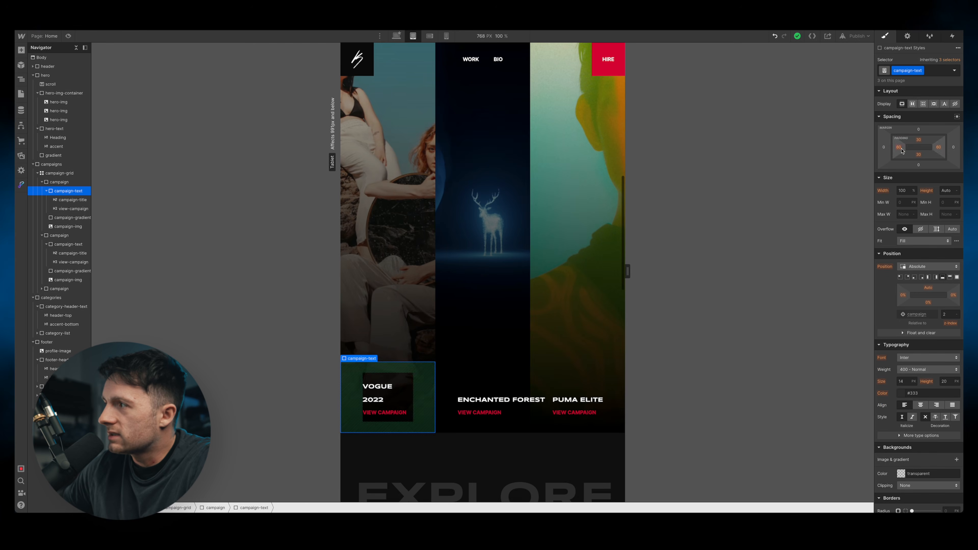
{"action": "left_click_drag", "start_coordinate": [902, 150], "coordinate": [891, 158]}
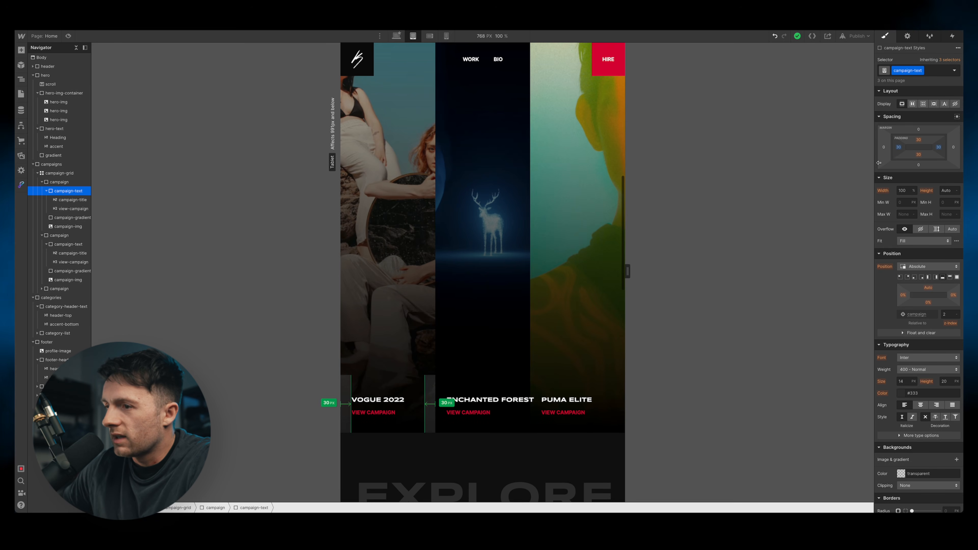
Set the campaign-title font size to 1 EM, starting from the Enchanted Forest title
{"action": "left_click", "coordinate": [500, 402]}
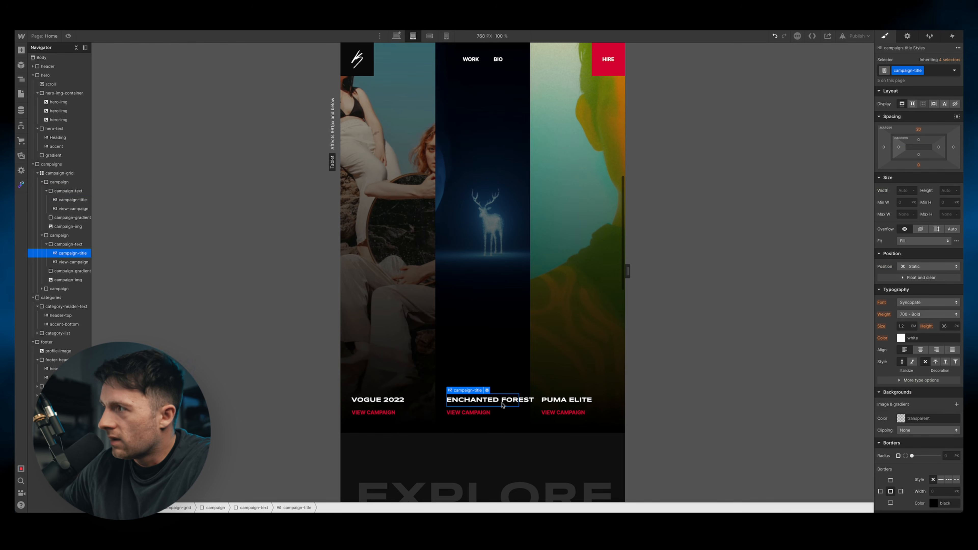
{"action": "left_click", "coordinate": [904, 326]}
{"action": "type", "text": "1"}
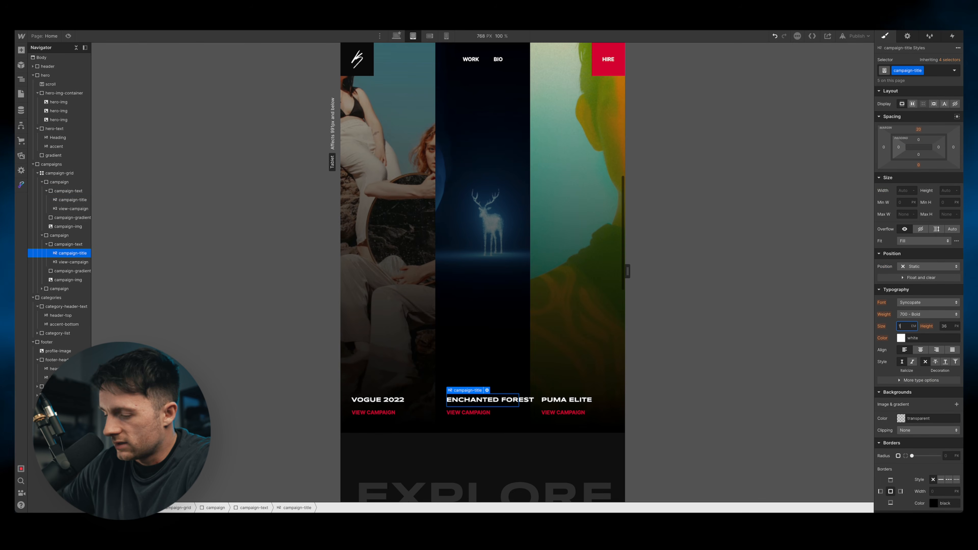
{"action": "type", "text": "em"}
{"action": "key", "text": "Return"}
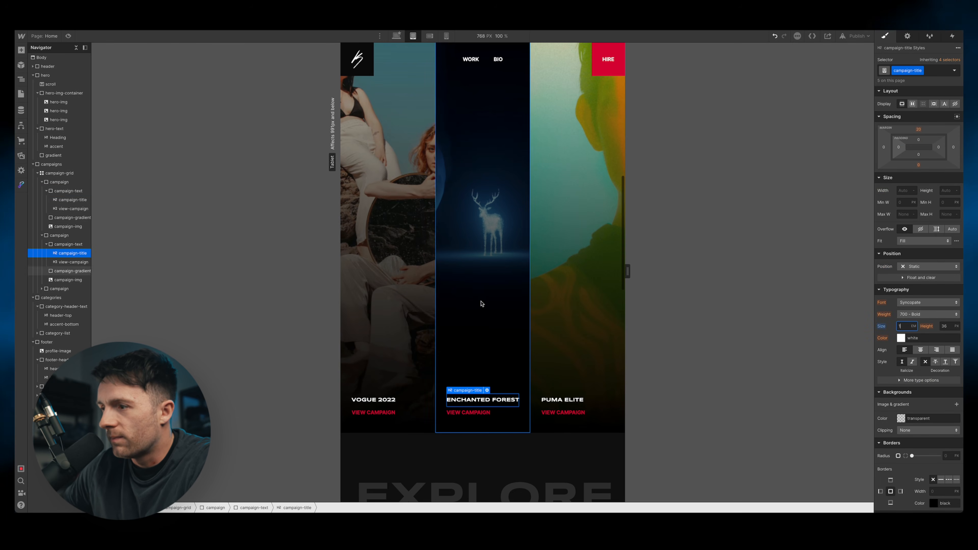
Set the maximum width of the category-list under the Explore Works heading to 90% and preview the result
{"action": "left_click", "coordinate": [586, 341]}
{"action": "scroll", "coordinate": [594, 306], "scroll_direction": "down", "scroll_amount": 8}
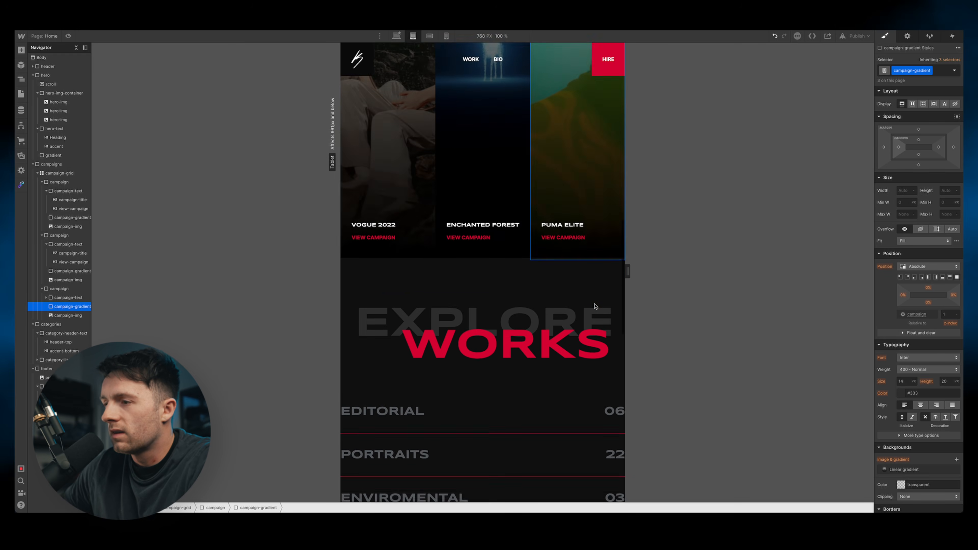
{"action": "scroll", "coordinate": [498, 291], "scroll_direction": "down", "scroll_amount": 10}
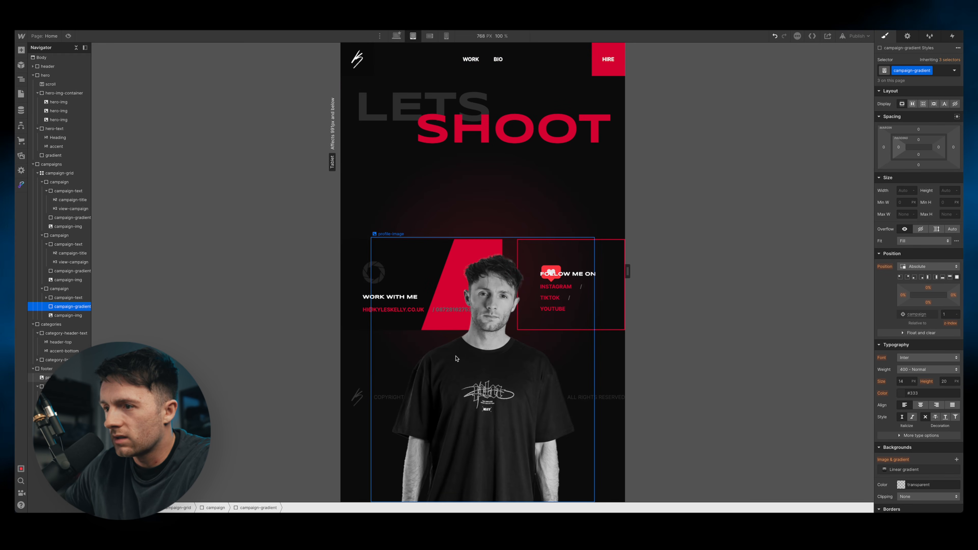
{"action": "scroll", "coordinate": [484, 367], "scroll_direction": "up", "scroll_amount": 10}
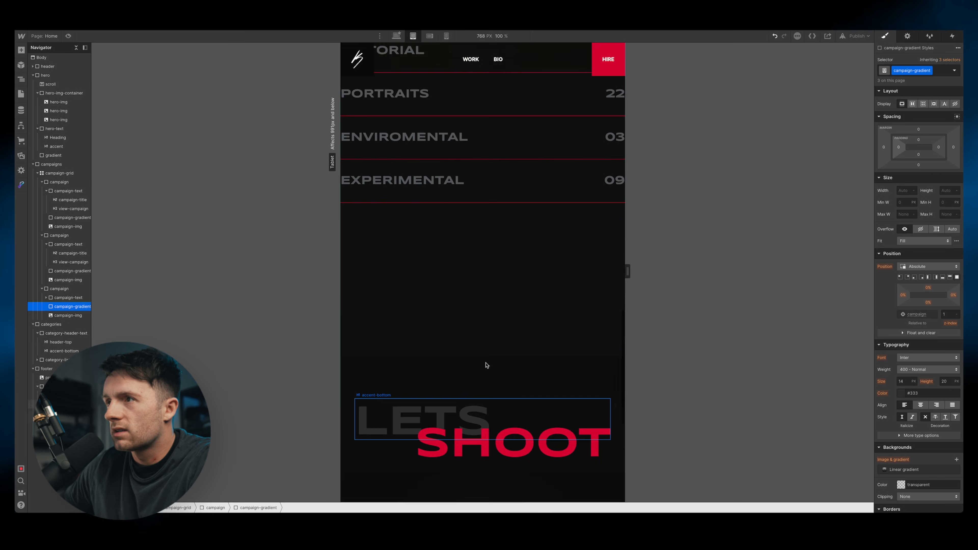
{"action": "left_click", "coordinate": [454, 232]}
{"action": "left_click", "coordinate": [54, 359]}
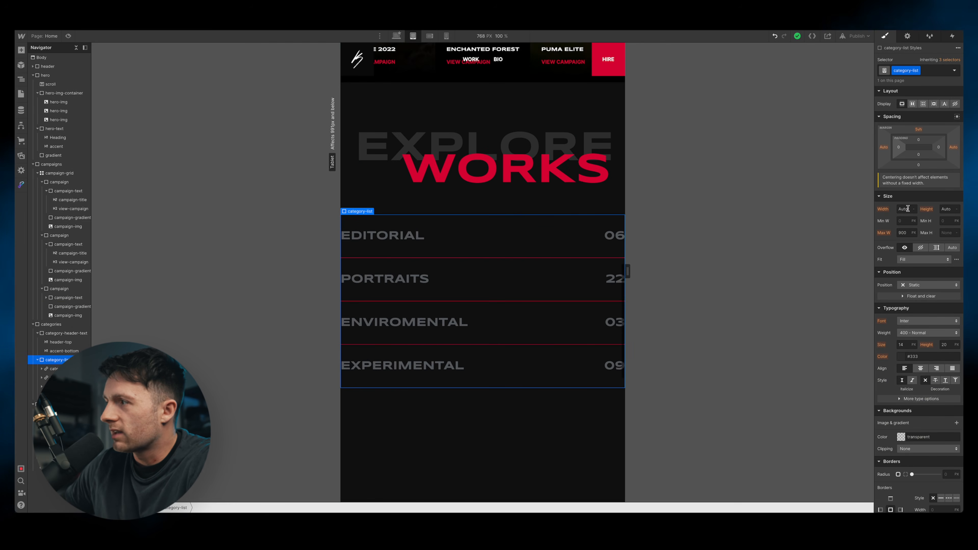
{"action": "left_click", "coordinate": [905, 209]}
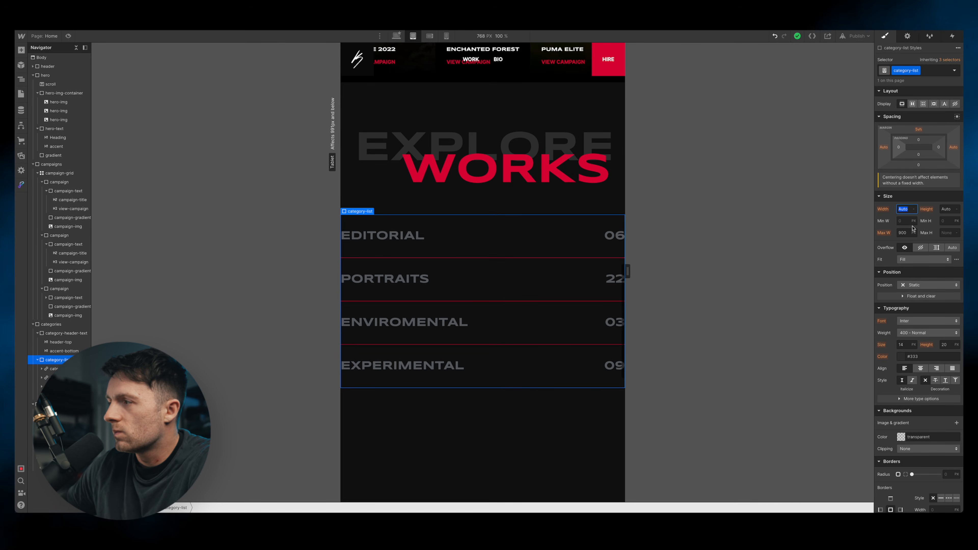
{"action": "left_click", "coordinate": [908, 233]}
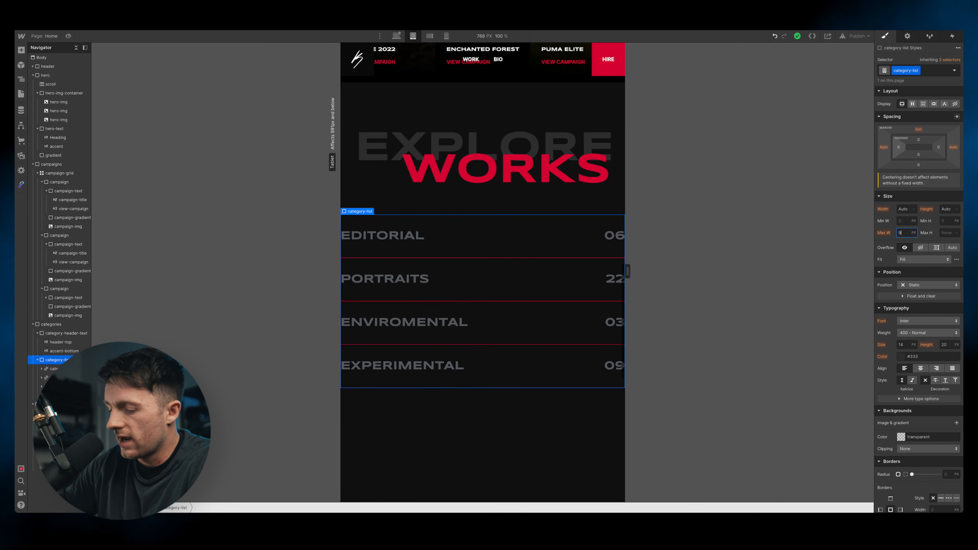
{"action": "type", "text": "90%"}
{"action": "key", "text": "Return"}
{"action": "left_click", "coordinate": [67, 35]}
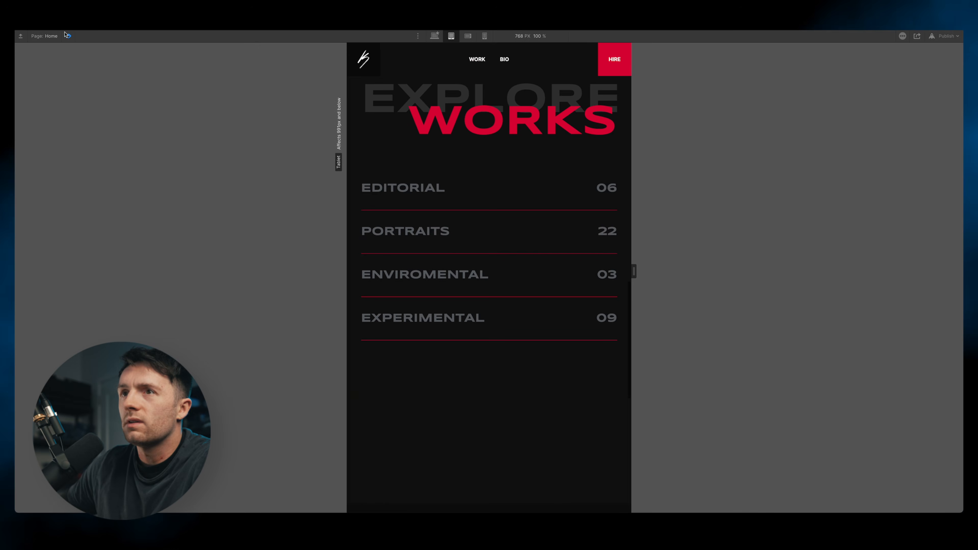
Set the minimum height of the categories section to Auto
{"action": "left_click", "coordinate": [69, 37]}
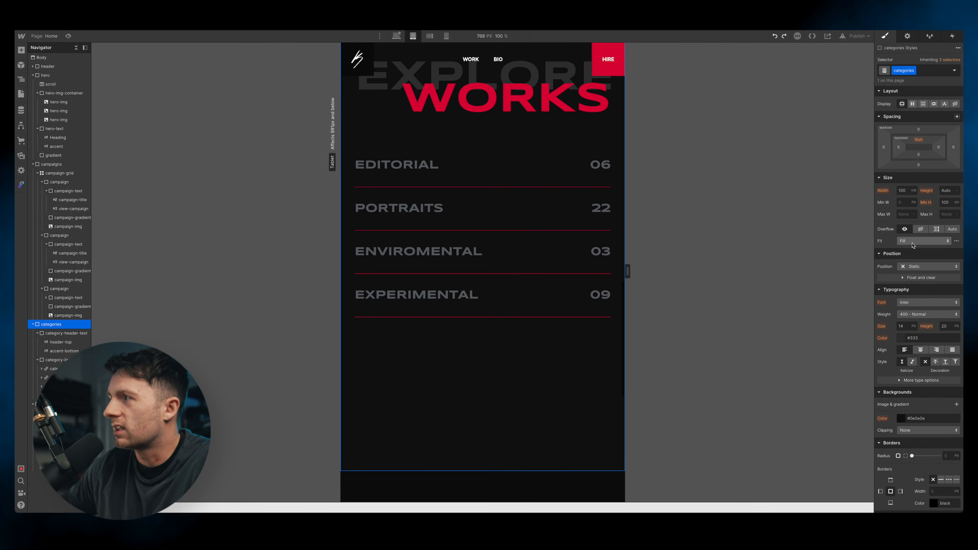
{"action": "left_click", "coordinate": [951, 202]}
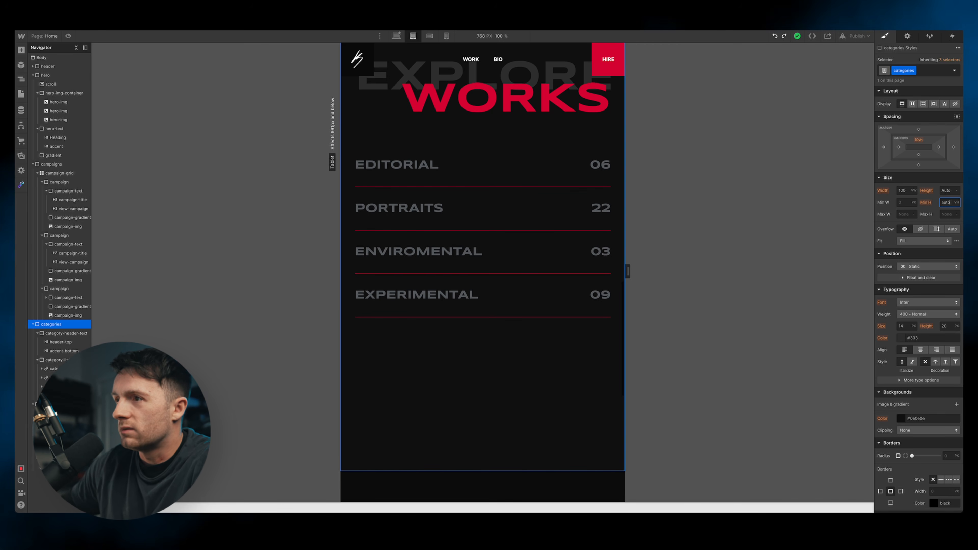
{"action": "key", "text": "Return"}
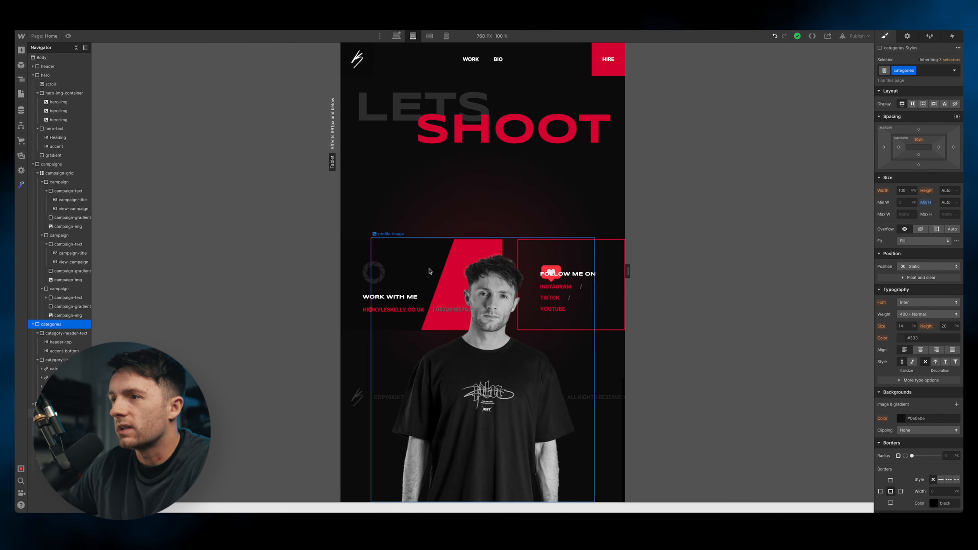
Stack the footer-container's children vertically and align them to the center
{"action": "left_click", "coordinate": [347, 262]}
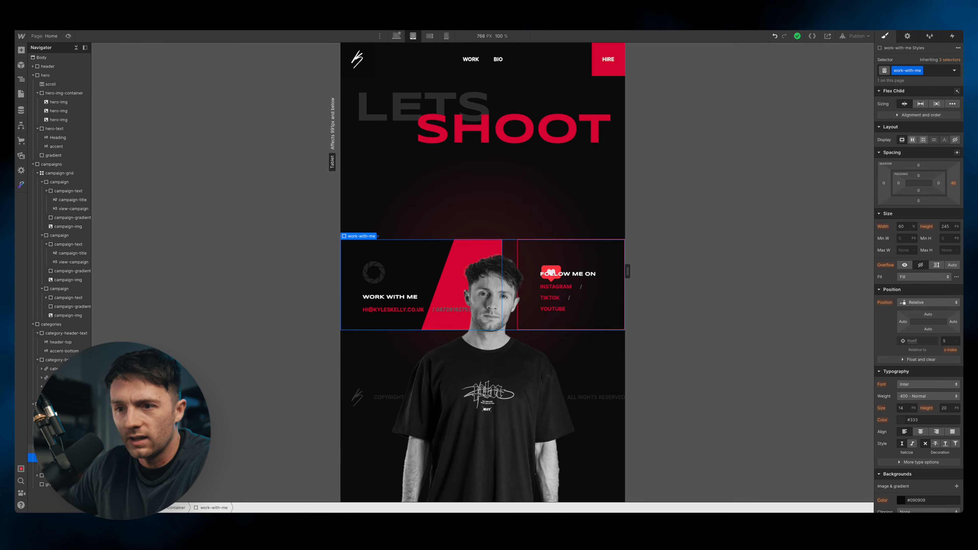
{"action": "left_click", "coordinate": [62, 449]}
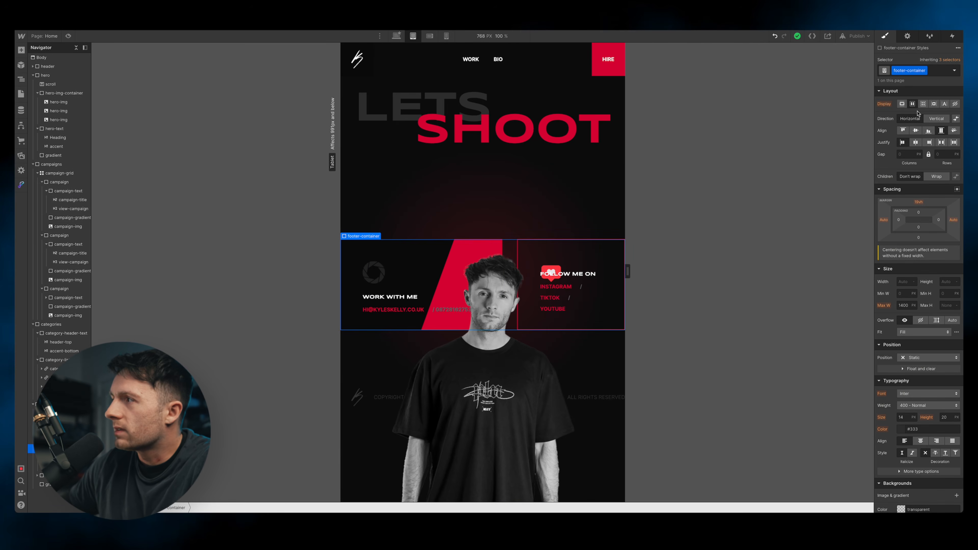
{"action": "left_click", "coordinate": [937, 118]}
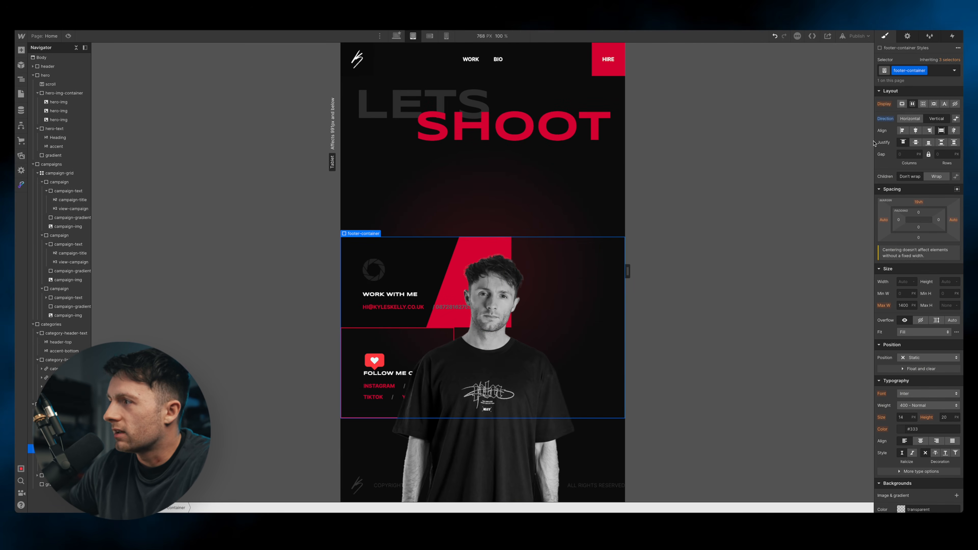
{"action": "left_click", "coordinate": [916, 131]}
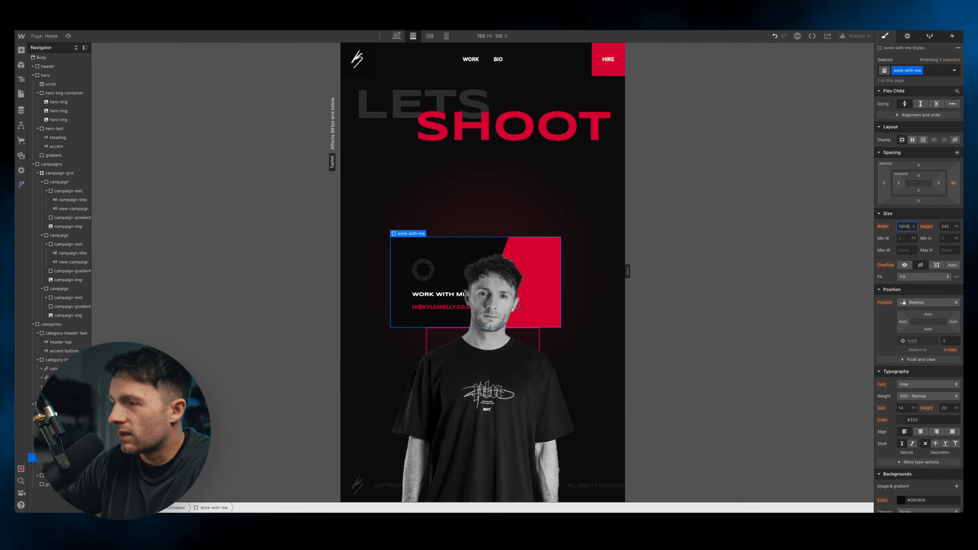
Set the widths of the work-with-me and socials-box blocks in the footer to 100%
{"action": "type", "text": "100%"}
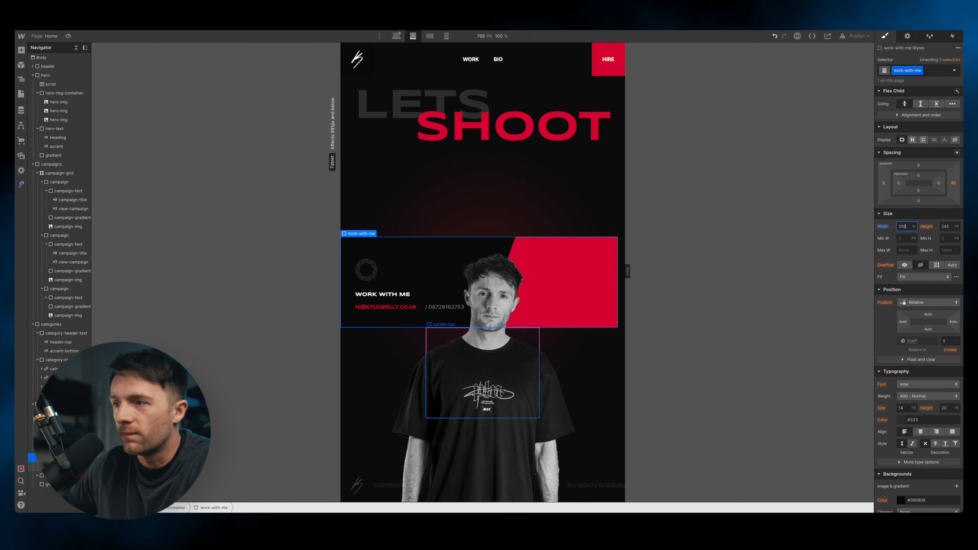
{"action": "left_click", "coordinate": [62, 466]}
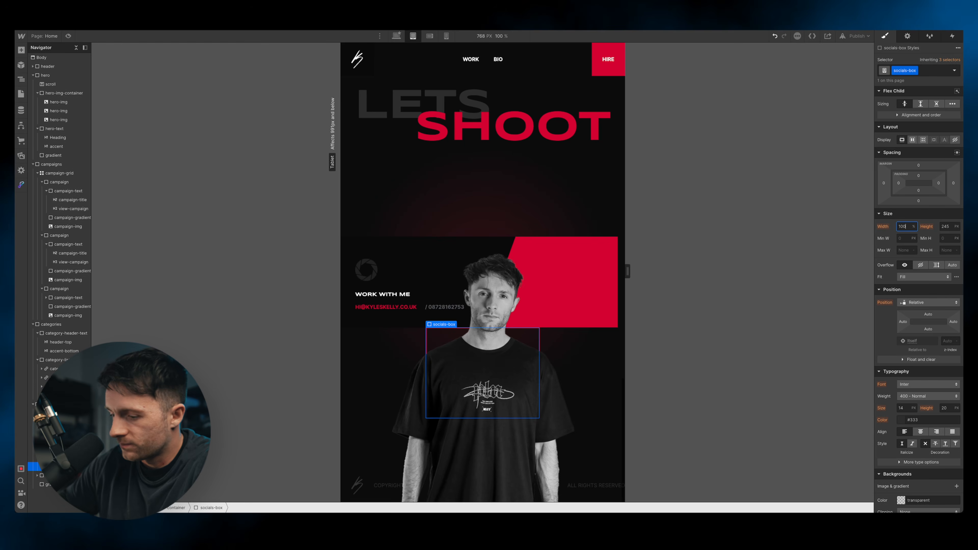
Shift the footer's profile-image rightward with an Auto left offset and a negative right offset, keeping its bottom offset at 0%
{"action": "left_click", "coordinate": [591, 344]}
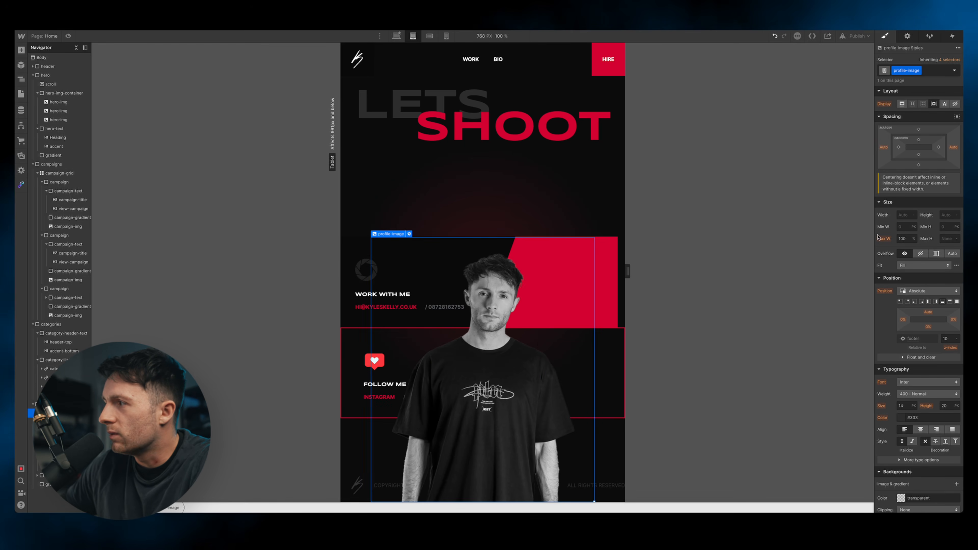
{"action": "left_click_drag", "start_coordinate": [925, 312], "coordinate": [922, 314]}
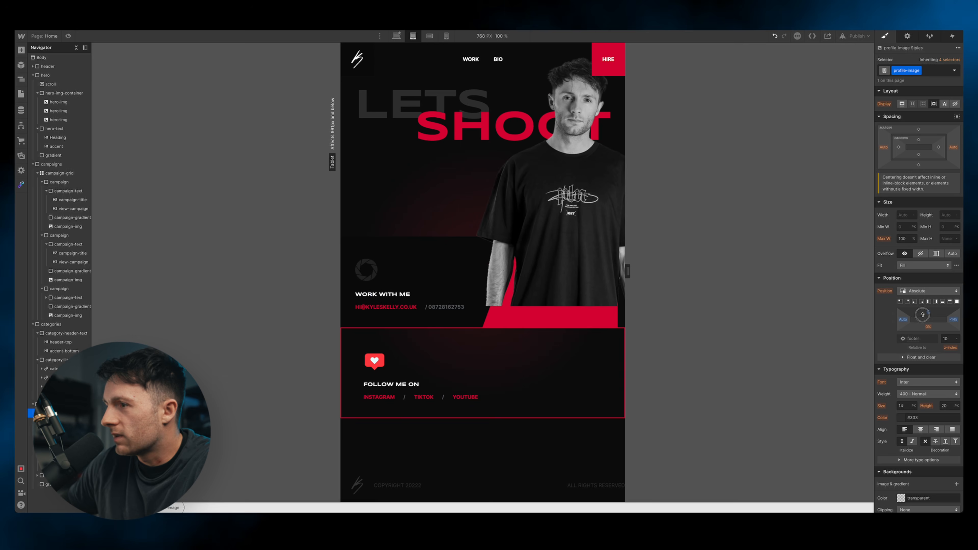
{"action": "key", "text": "super+z"}
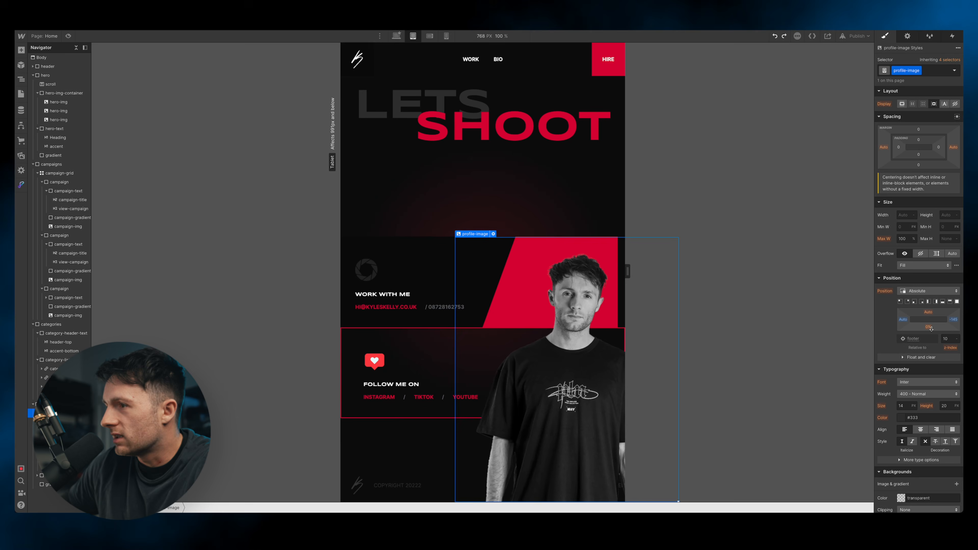
Set the minimum height of the footer section to Auto
{"action": "left_click", "coordinate": [498, 201]}
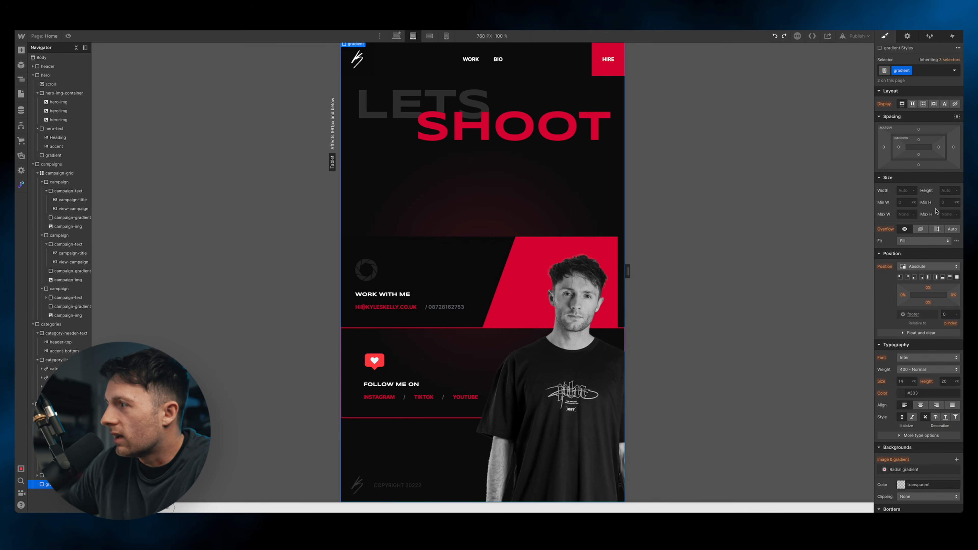
{"action": "scroll", "coordinate": [423, 173], "scroll_direction": "up", "scroll_amount": 3}
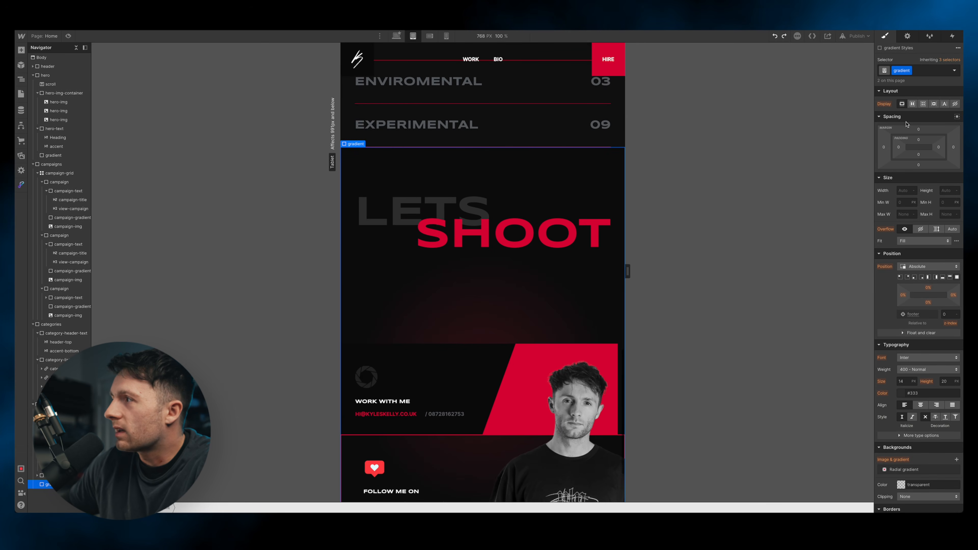
{"action": "left_click", "coordinate": [42, 475]}
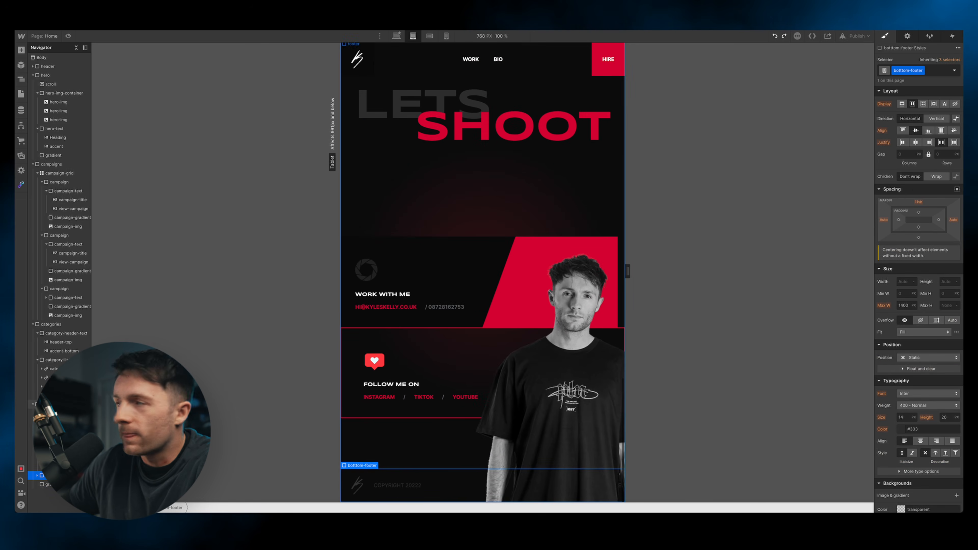
{"action": "left_click", "coordinate": [46, 404]}
{"action": "left_click", "coordinate": [949, 202]}
{"action": "type", "text": "aut"}
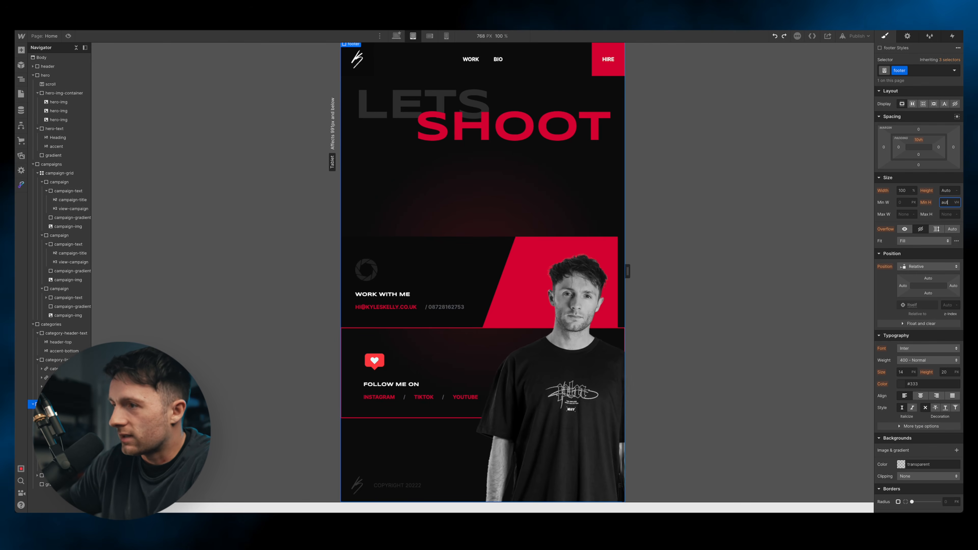
{"action": "type", "text": "o"}
Reduce the top margin of the footer-container to about 30 px
{"action": "left_click", "coordinate": [387, 361]}
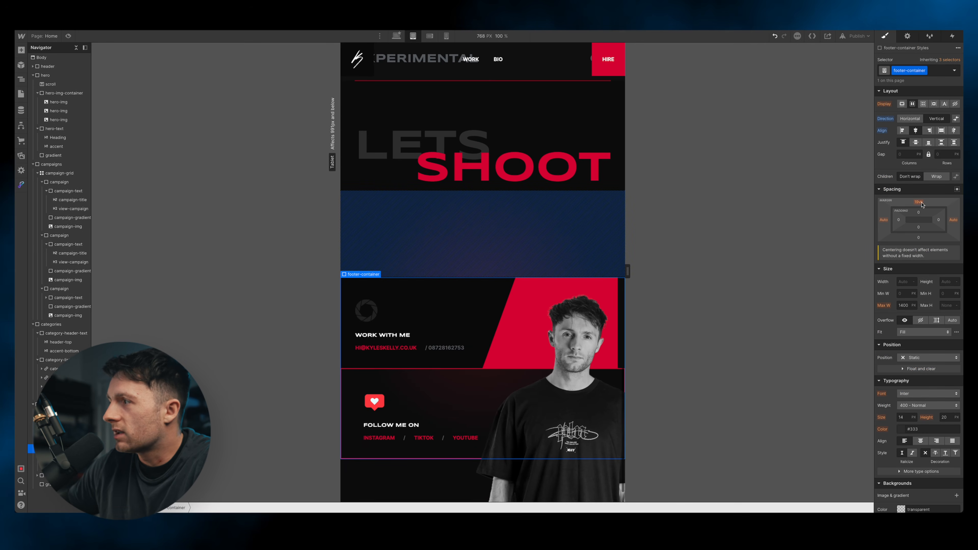
{"action": "left_click", "coordinate": [919, 202]}
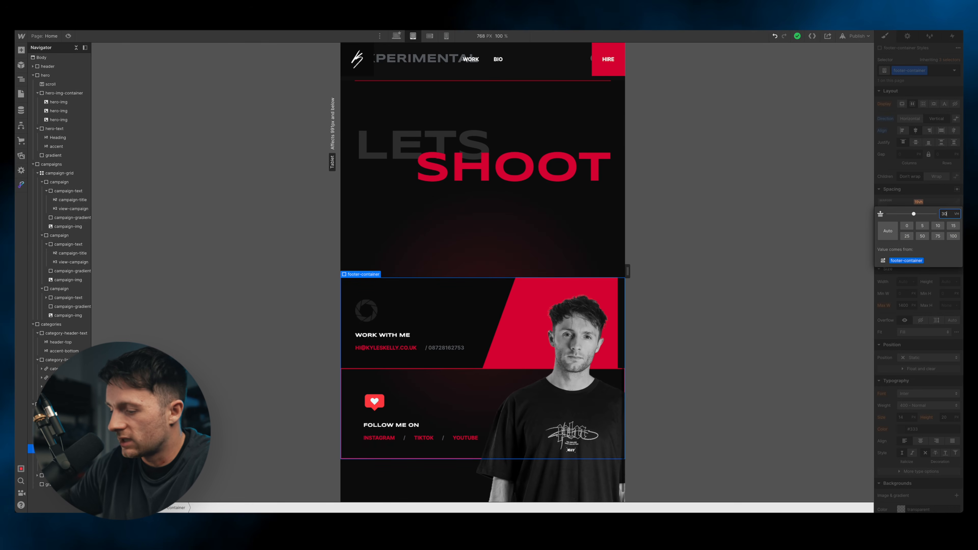
{"action": "key", "text": "Return"}
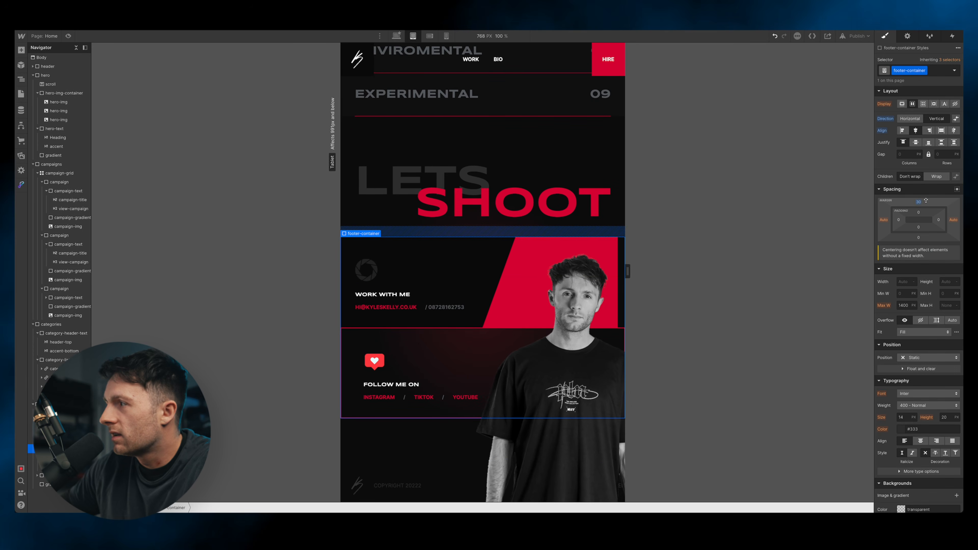
{"action": "left_click_drag", "start_coordinate": [918, 203], "coordinate": [918, 204]}
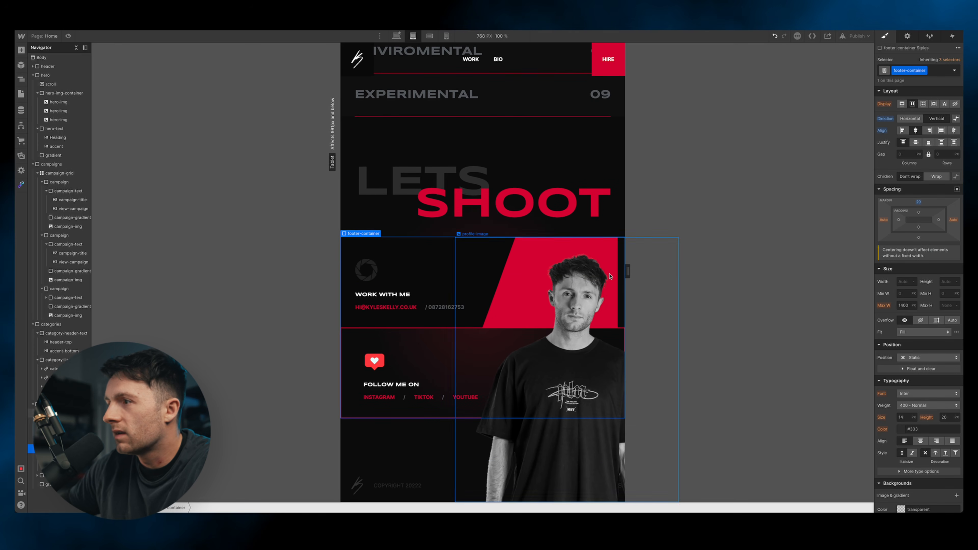
Set the right margin of the work-with-me block to 0
{"action": "left_click", "coordinate": [558, 266]}
{"action": "left_click", "coordinate": [434, 261]}
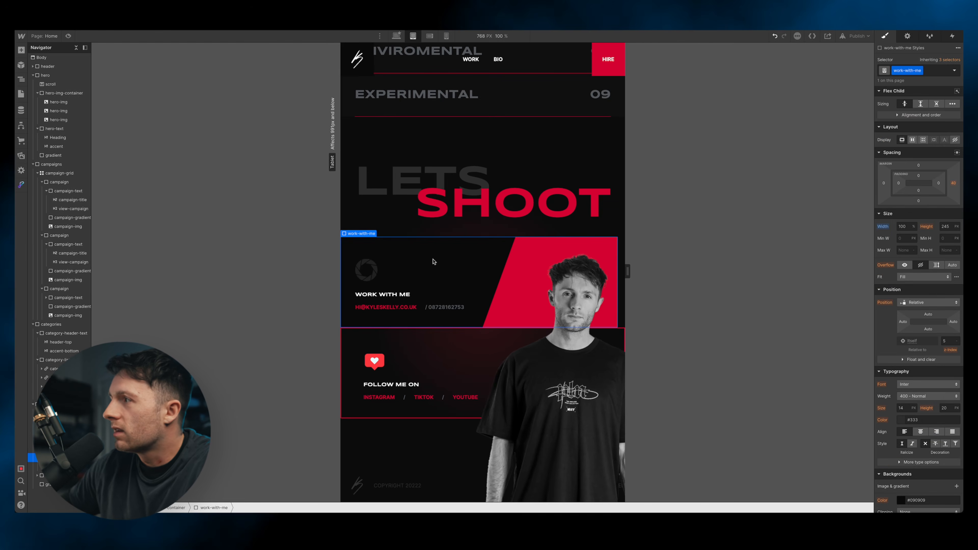
{"action": "left_click", "coordinate": [953, 184]}
{"action": "type", "text": "0"}
{"action": "key", "text": "Return"}
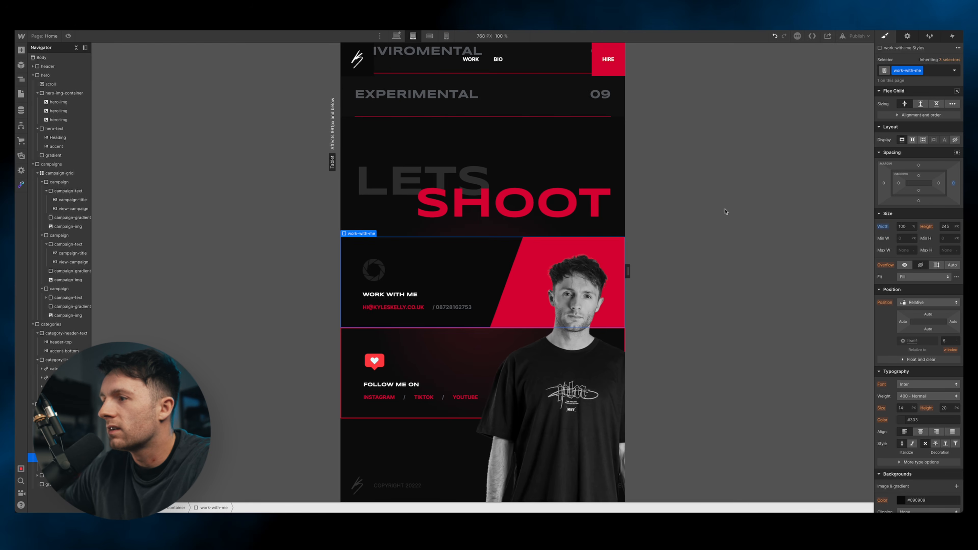
Preview the tablet footer and check the spacing of the heading, contact boxes and profile image
{"action": "left_click", "coordinate": [424, 353]}
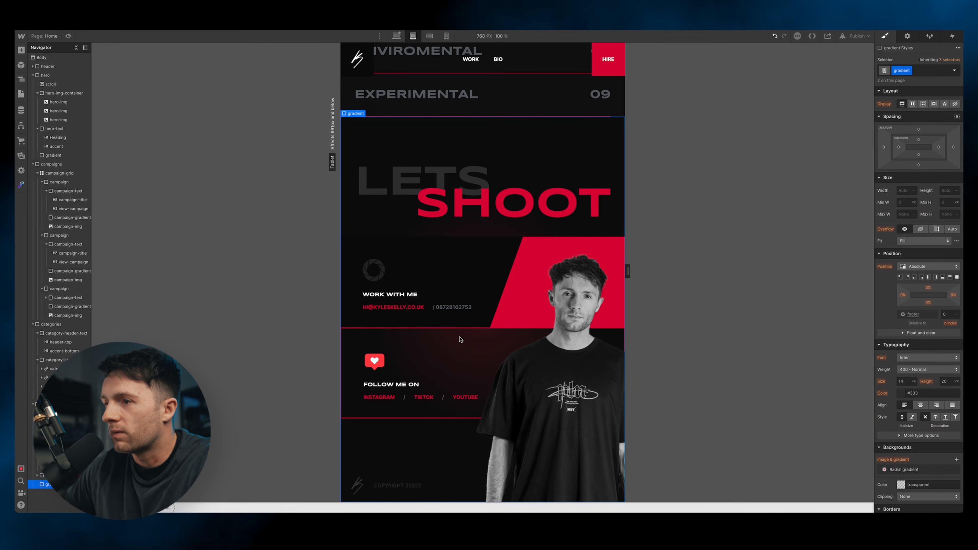
{"action": "left_click", "coordinate": [69, 36]}
{"action": "scroll", "coordinate": [625, 323], "scroll_direction": "up", "scroll_amount": 1}
{"action": "scroll", "coordinate": [625, 323], "scroll_direction": "down", "scroll_amount": 1}
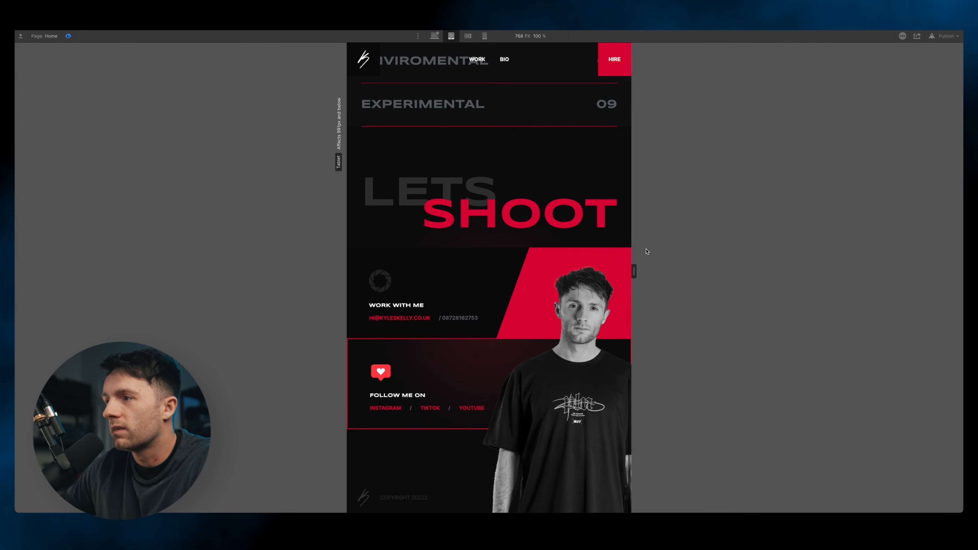
{"action": "scroll", "coordinate": [526, 225], "scroll_direction": "up", "scroll_amount": 1}
{"action": "scroll", "coordinate": [528, 223], "scroll_direction": "down", "scroll_amount": 1}
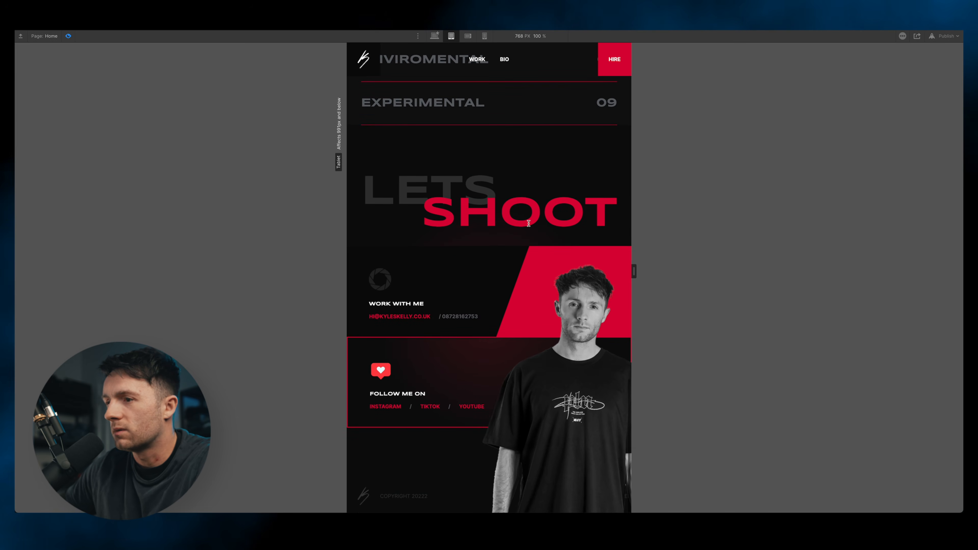
{"action": "key", "text": "shift+p"}
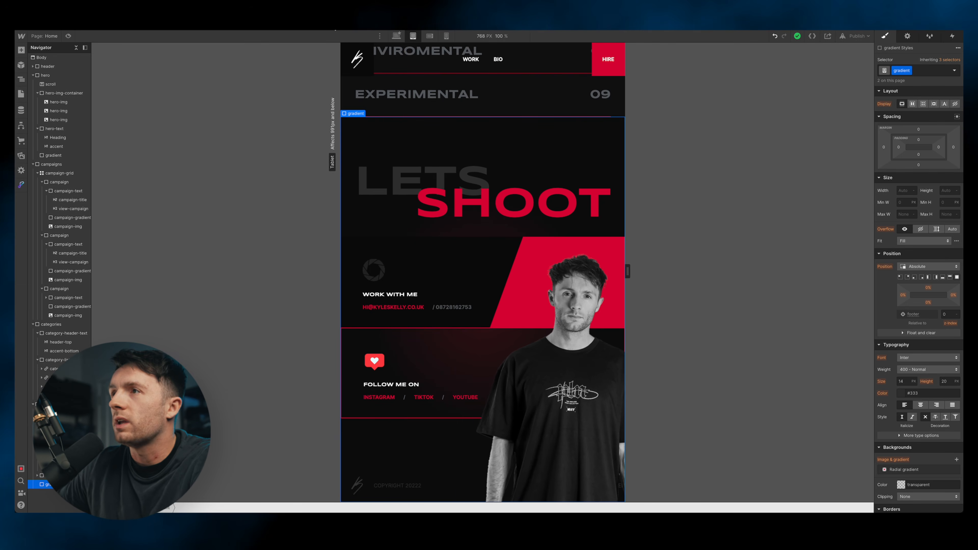
Switch the canvas to the landscape mobile breakpoint, which affects 767 px and below
{"action": "left_click", "coordinate": [397, 36]}
{"action": "scroll", "coordinate": [560, 186], "scroll_direction": "down", "scroll_amount": 5}
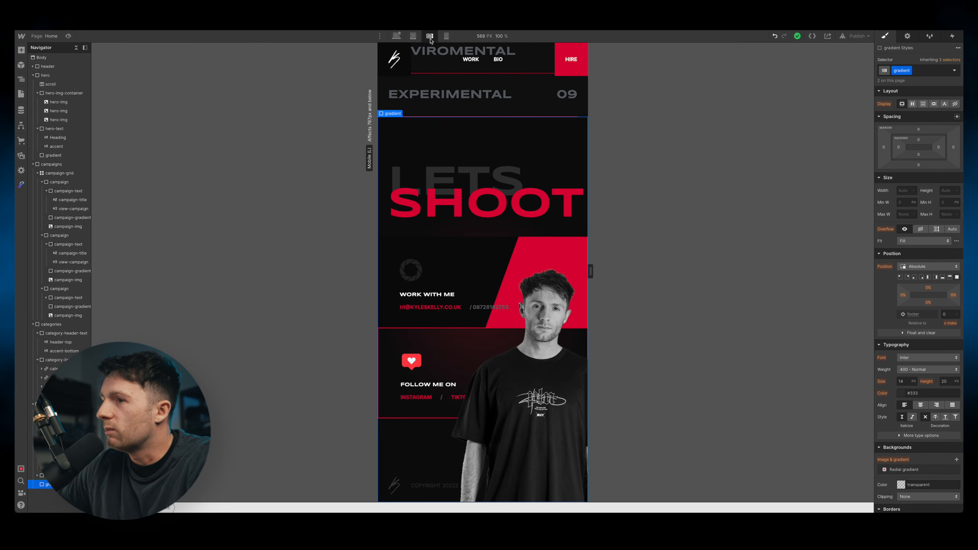
{"action": "left_click", "coordinate": [430, 36]}
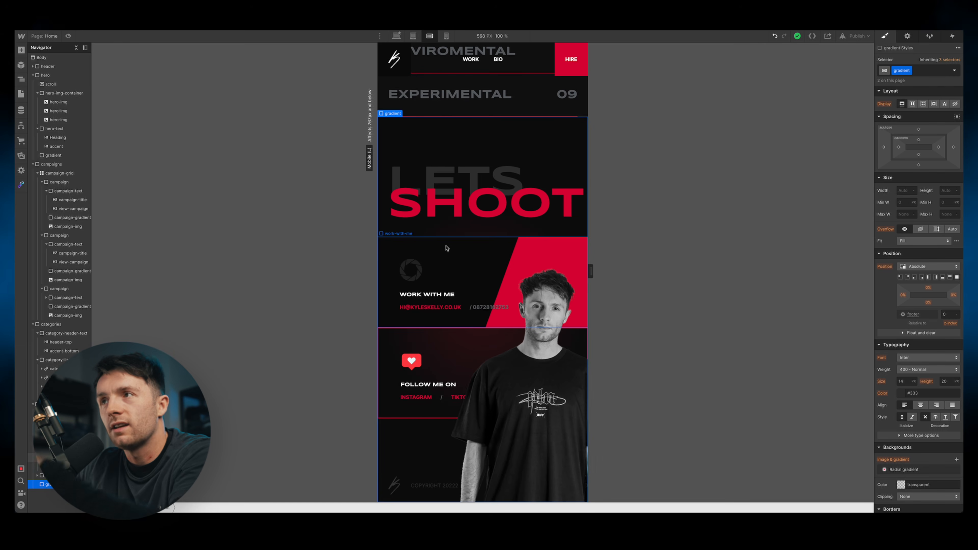
Return to the tablet breakpoint, remove the left and right borders of the footer's socials-box, and preview the result
{"action": "left_click", "coordinate": [446, 36]}
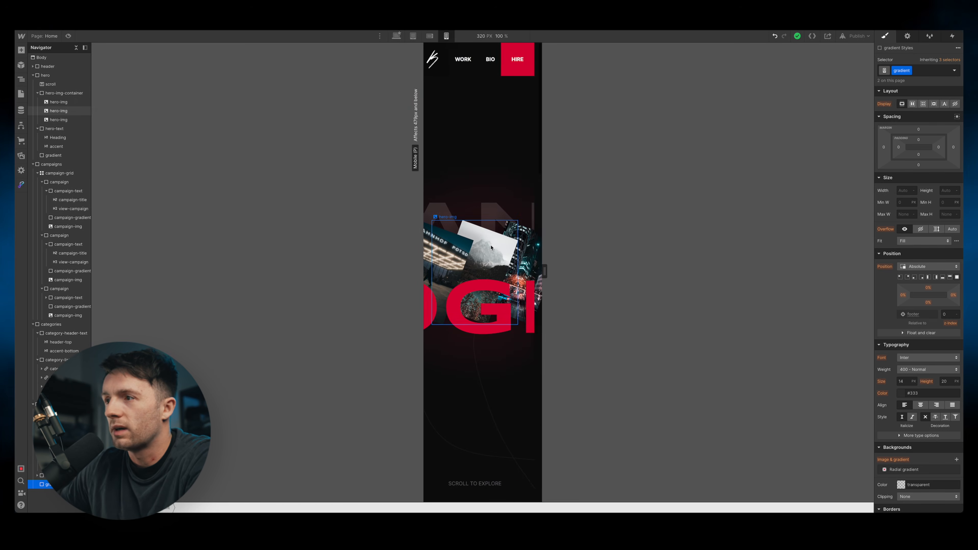
{"action": "left_click", "coordinate": [411, 37]}
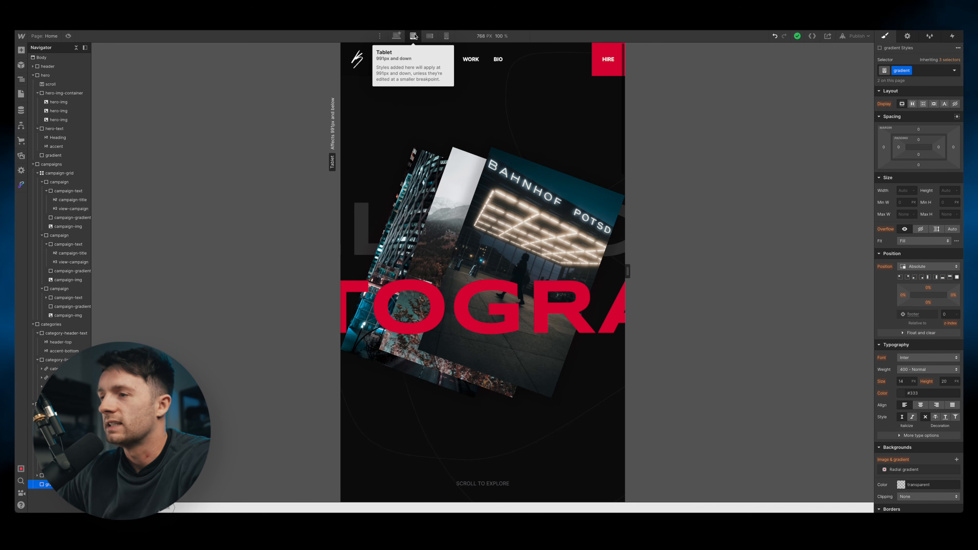
{"action": "scroll", "coordinate": [558, 176], "scroll_direction": "down", "scroll_amount": 10}
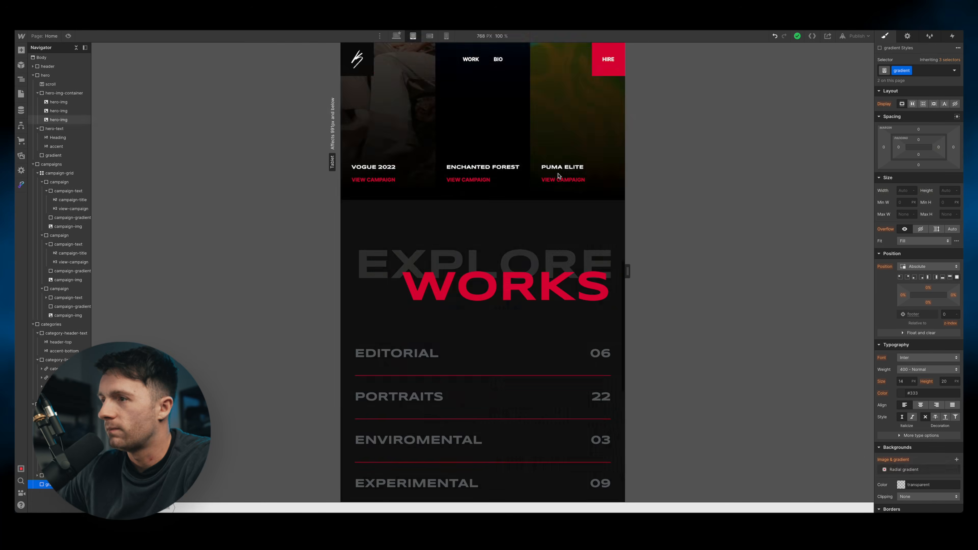
{"action": "scroll", "coordinate": [558, 176], "scroll_direction": "down", "scroll_amount": 10}
{"action": "left_click", "coordinate": [451, 362]}
{"action": "scroll", "coordinate": [906, 427], "scroll_direction": "down", "scroll_amount": 5}
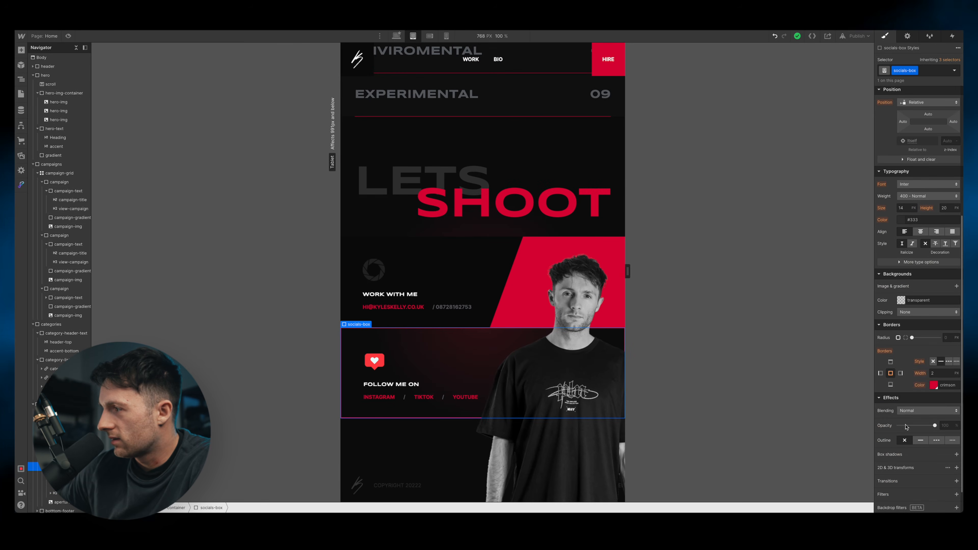
{"action": "left_click", "coordinate": [890, 373]}
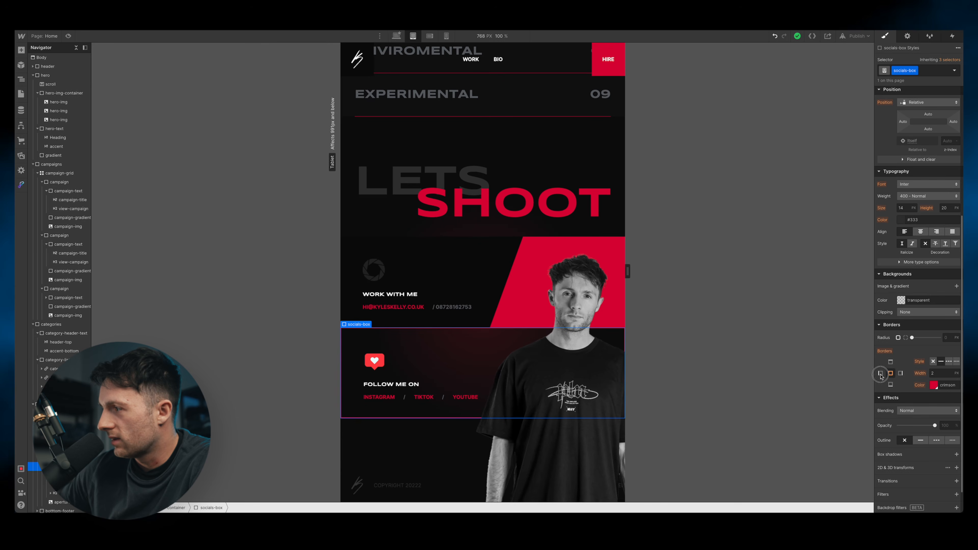
{"action": "left_click", "coordinate": [933, 362]}
{"action": "left_click", "coordinate": [935, 362]}
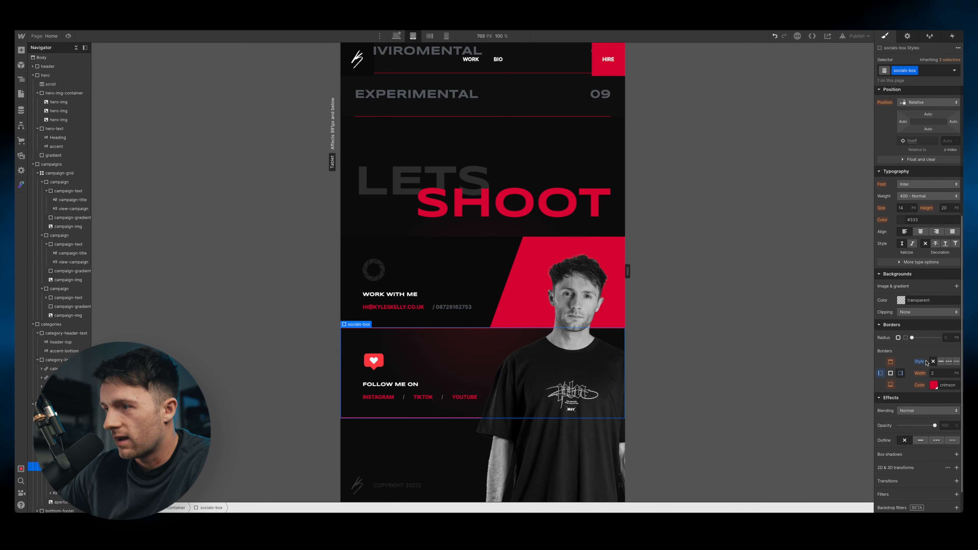
{"action": "left_click", "coordinate": [68, 36]}
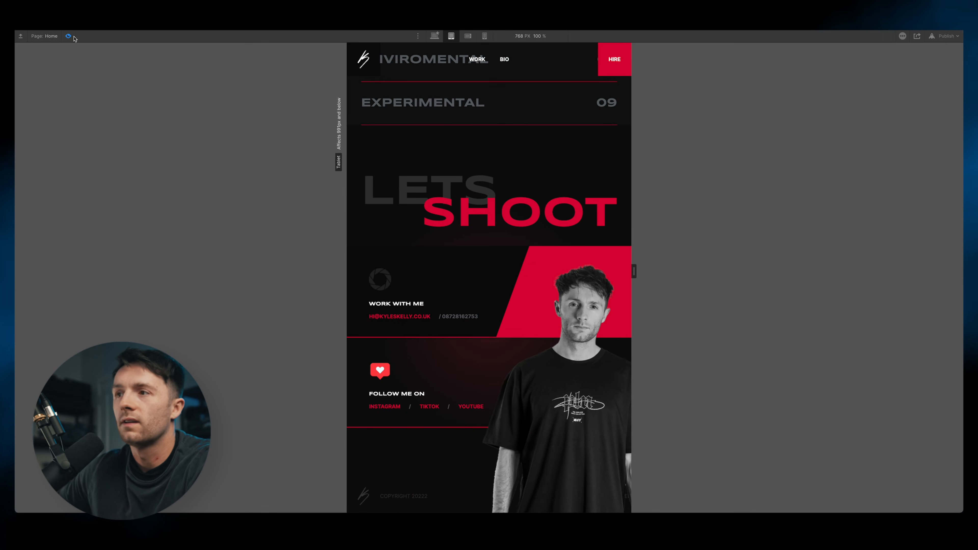
{"action": "key", "text": "shift+super+p"}
Stack the bottom-footer vertically with left alignment, a 30 px top margin and 30 px padding on all sides
{"action": "scroll", "coordinate": [58, 482], "scroll_direction": "down", "scroll_amount": 1}
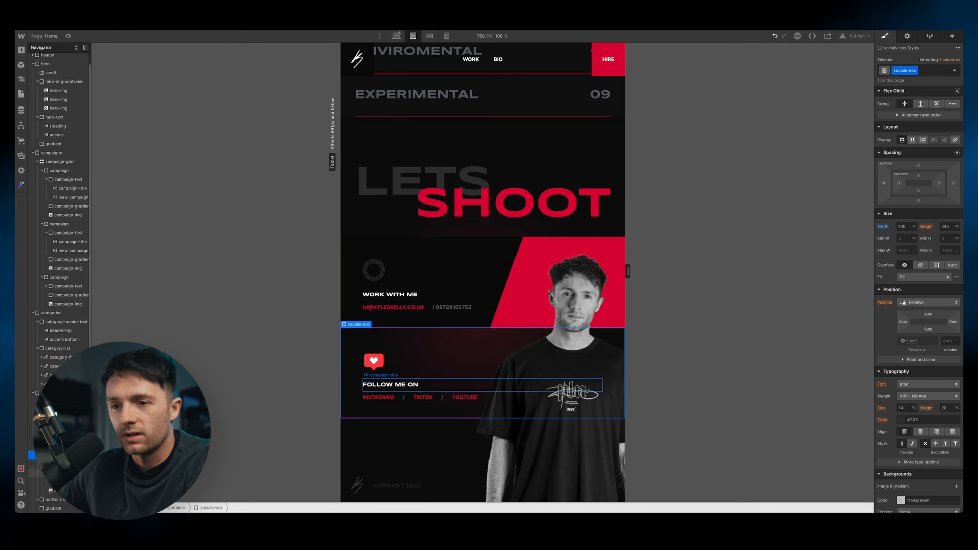
{"action": "left_click", "coordinate": [61, 507]}
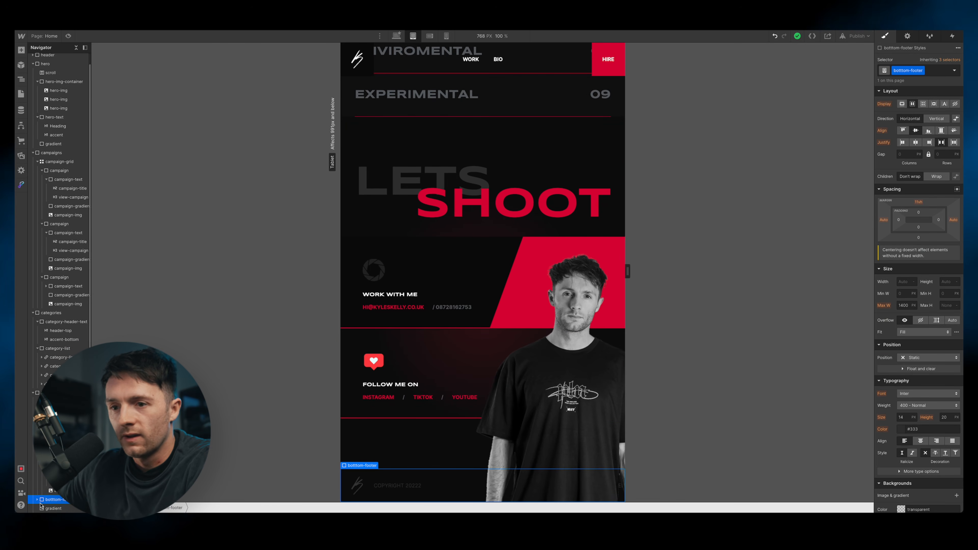
{"action": "left_click", "coordinate": [936, 118]}
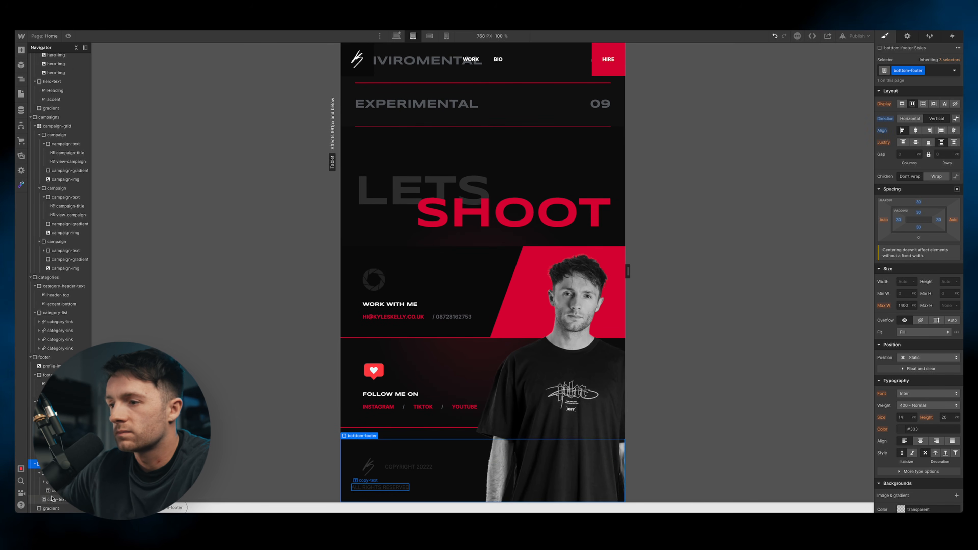
Set the display of the bottom-footer's copy-text to none and preview the tablet page
{"action": "left_click", "coordinate": [52, 498]}
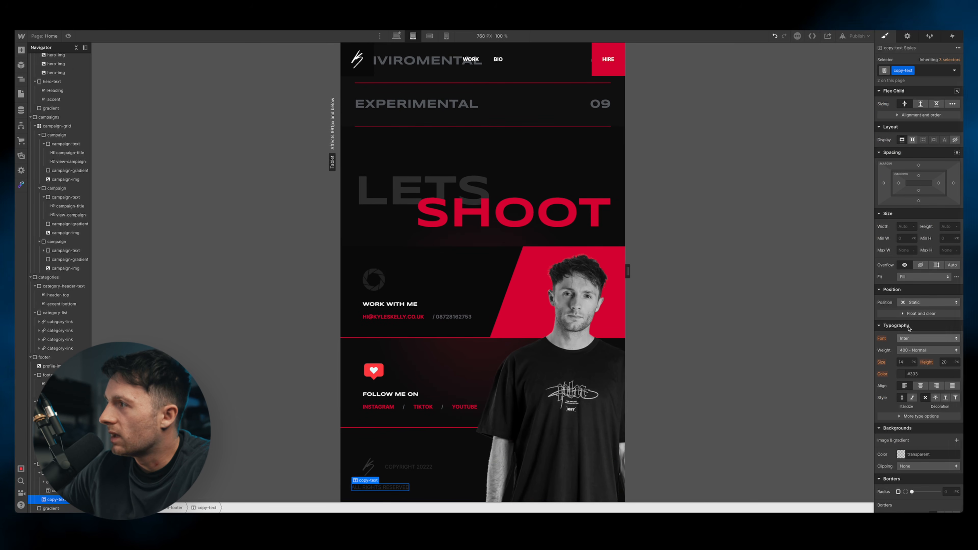
{"action": "left_click", "coordinate": [955, 139]}
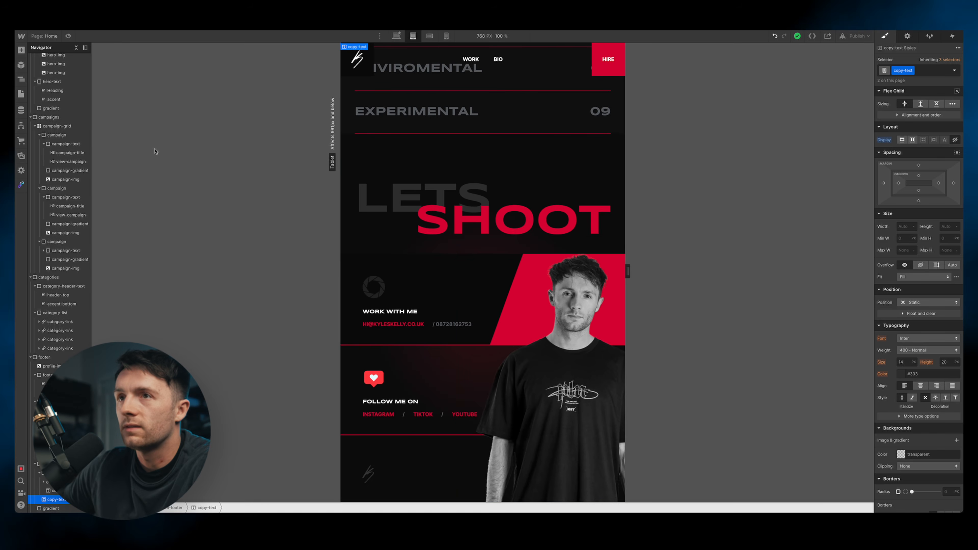
{"action": "left_click", "coordinate": [68, 36]}
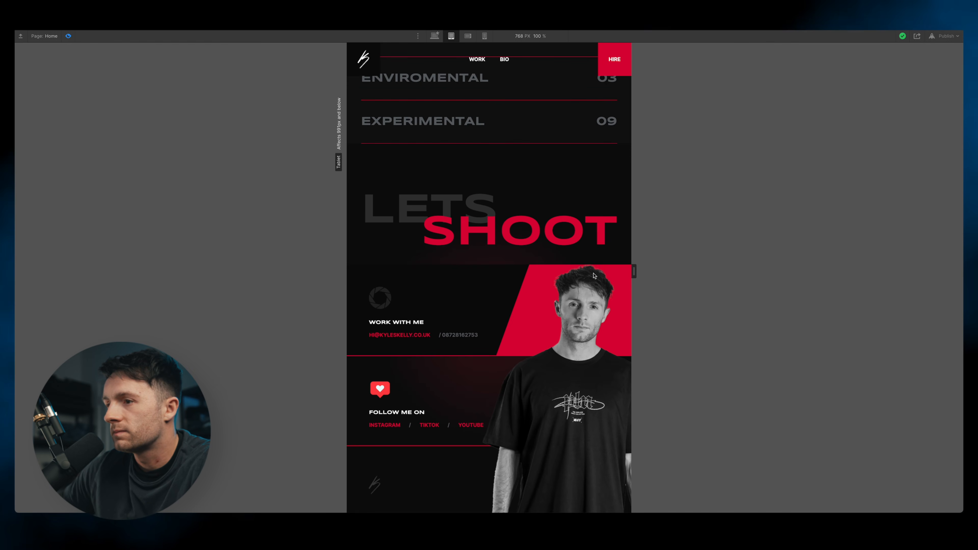
{"action": "scroll", "coordinate": [591, 270], "scroll_direction": "up", "scroll_amount": 2}
{"action": "scroll", "coordinate": [589, 271], "scroll_direction": "down", "scroll_amount": 2}
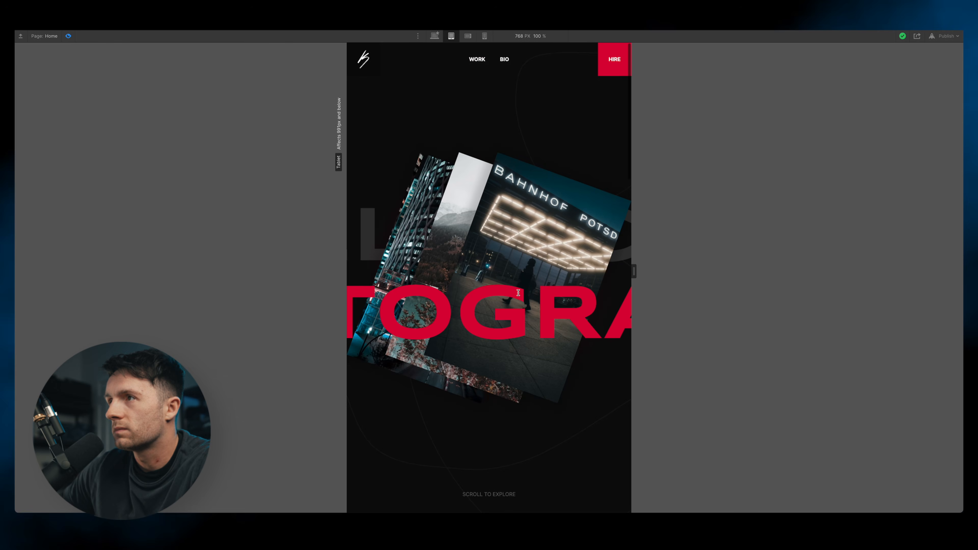
Switch to the mobile landscape breakpoint and review the hero and campaigns sections in preview
{"action": "left_click", "coordinate": [469, 35]}
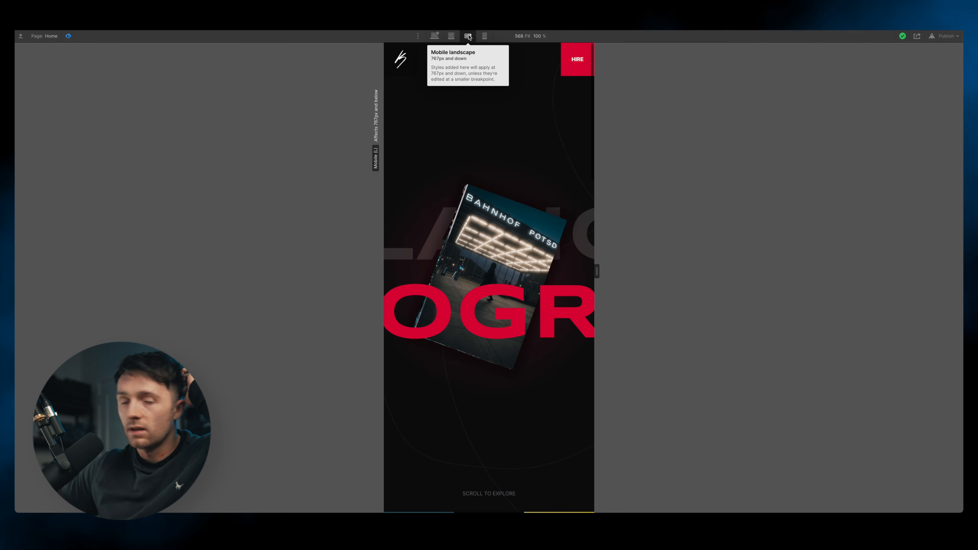
{"action": "scroll", "coordinate": [513, 258], "scroll_direction": "down", "scroll_amount": 5}
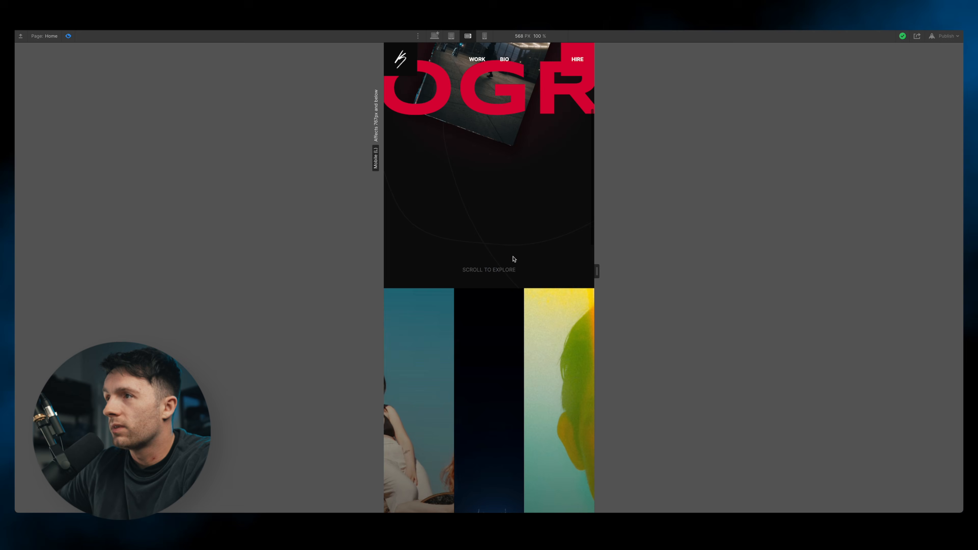
{"action": "scroll", "coordinate": [514, 259], "scroll_direction": "up", "scroll_amount": 5}
{"action": "scroll", "coordinate": [513, 258], "scroll_direction": "down", "scroll_amount": 10}
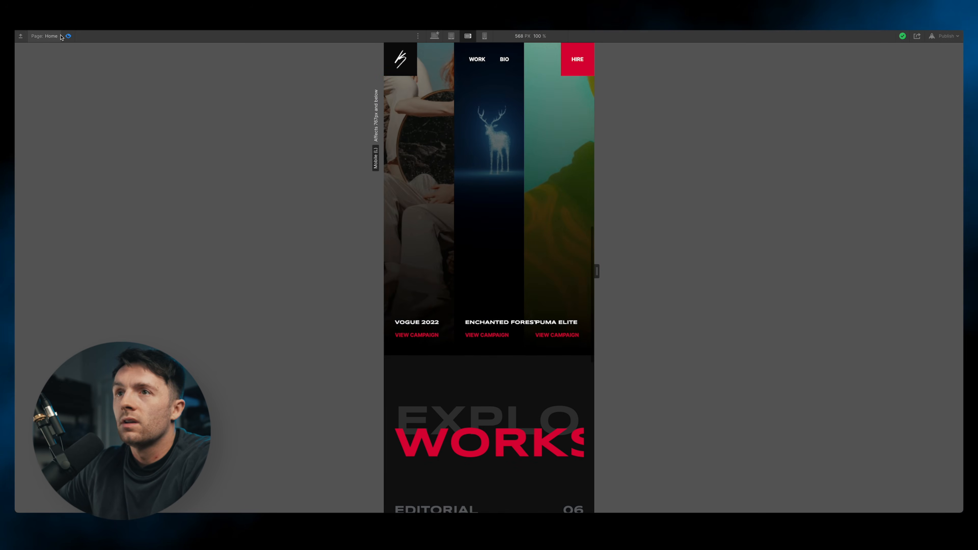
{"action": "left_click", "coordinate": [68, 36]}
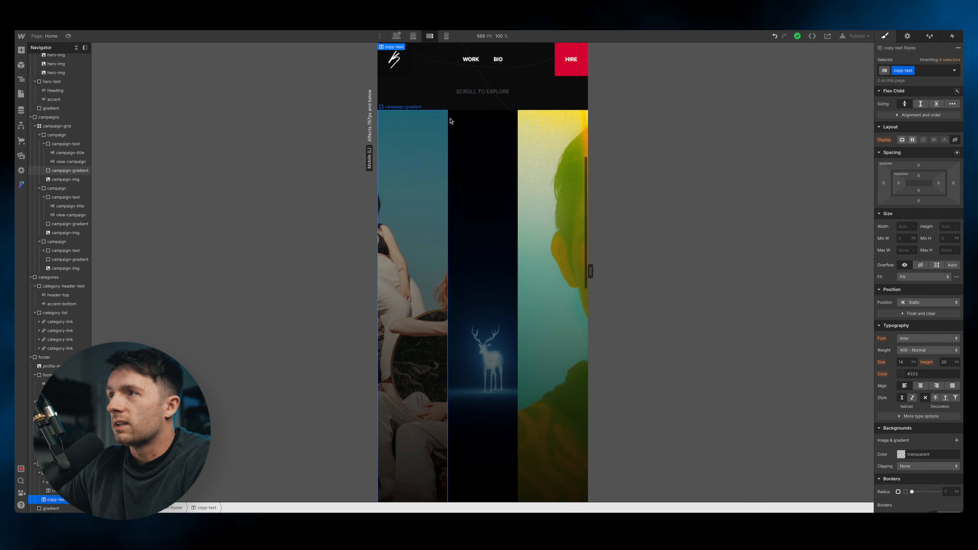
Reduce the campaign-grid to a single column for mobile landscape and preview the stacked campaigns
{"action": "left_click", "coordinate": [58, 171]}
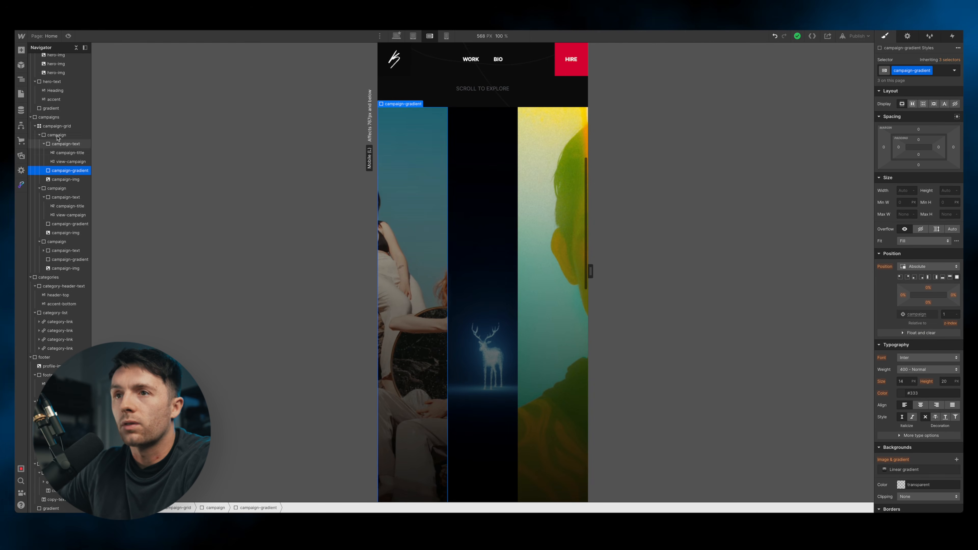
{"action": "left_click", "coordinate": [59, 126]}
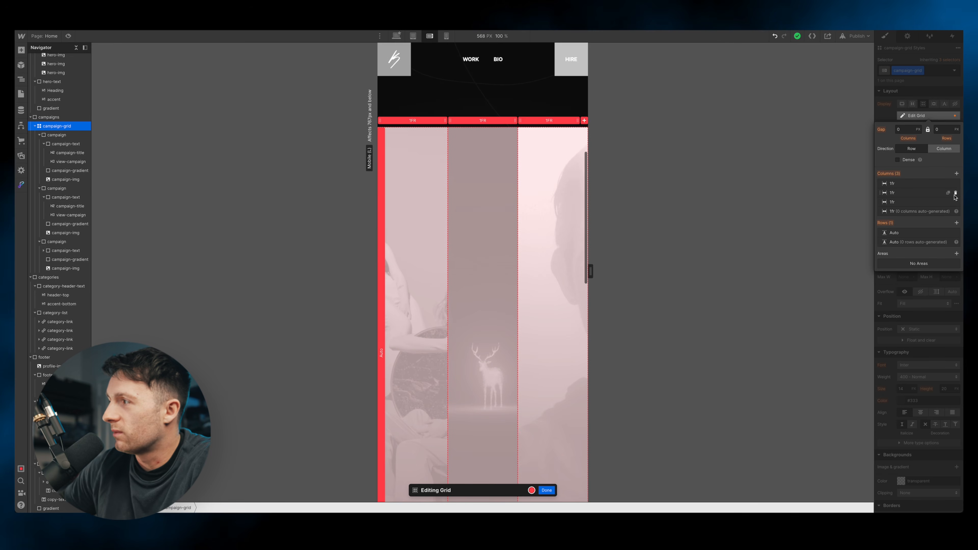
{"action": "left_click", "coordinate": [956, 195]}
{"action": "left_click", "coordinate": [956, 195]}
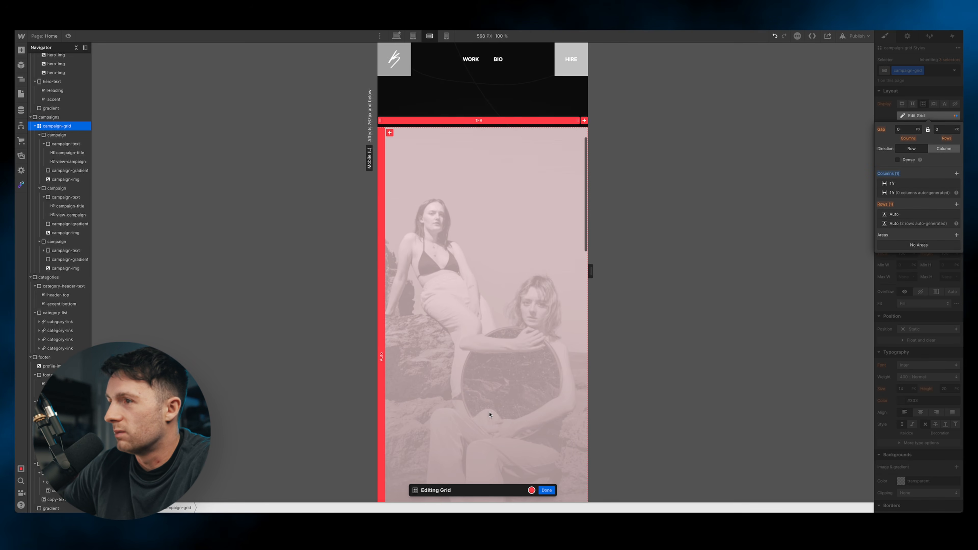
{"action": "left_click", "coordinate": [67, 36]}
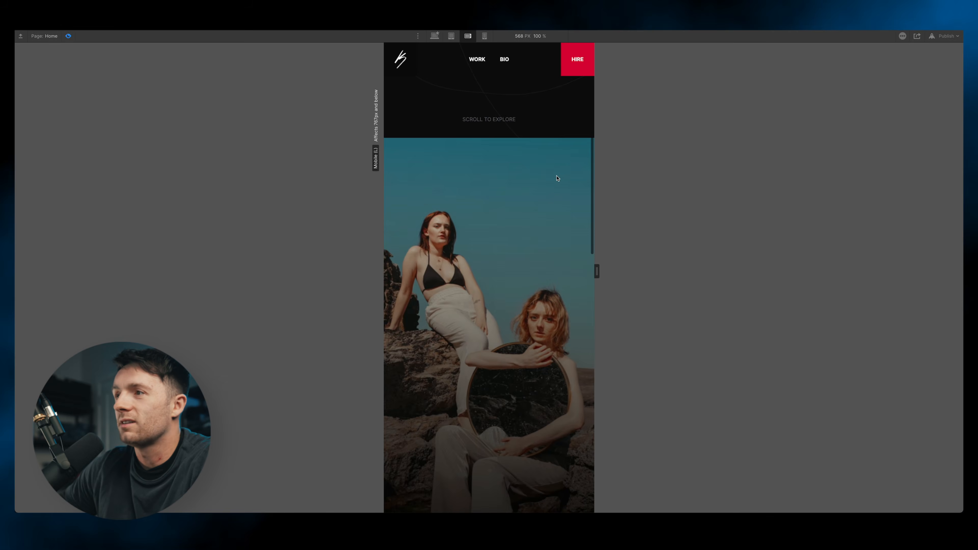
{"action": "scroll", "coordinate": [551, 184], "scroll_direction": "down", "scroll_amount": 10}
{"action": "scroll", "coordinate": [551, 184], "scroll_direction": "up", "scroll_amount": 4}
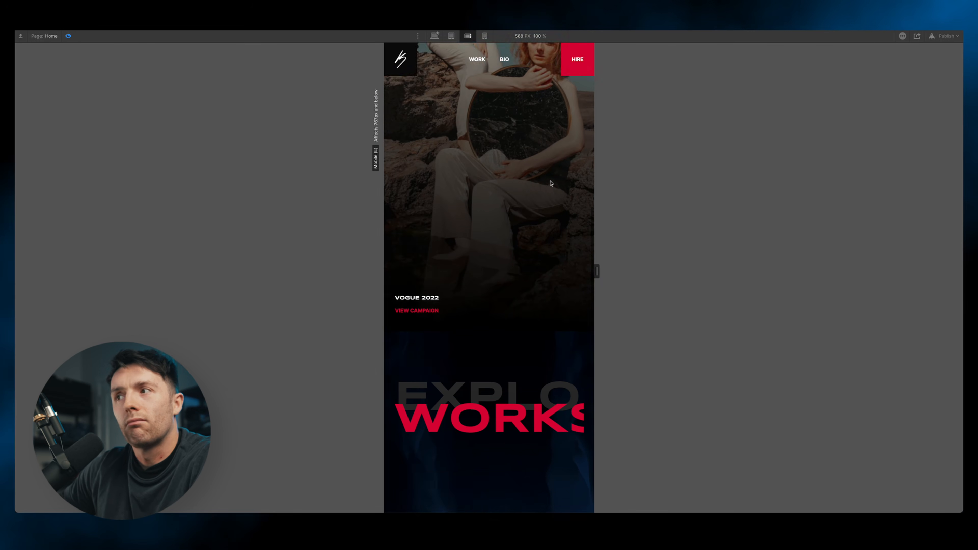
{"action": "key", "text": "super+shift+p"}
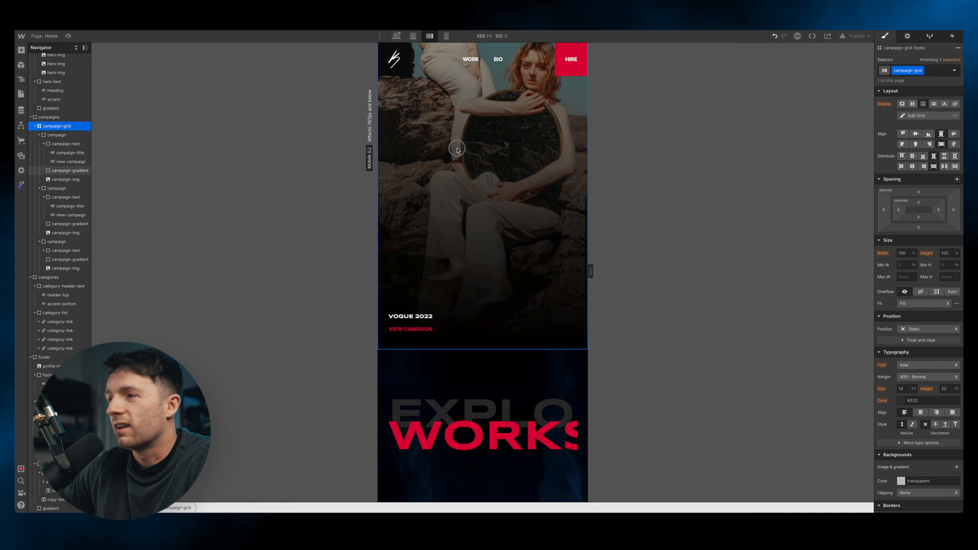
{"action": "left_click", "coordinate": [456, 148]}
{"action": "key", "text": "super+shift+p"}
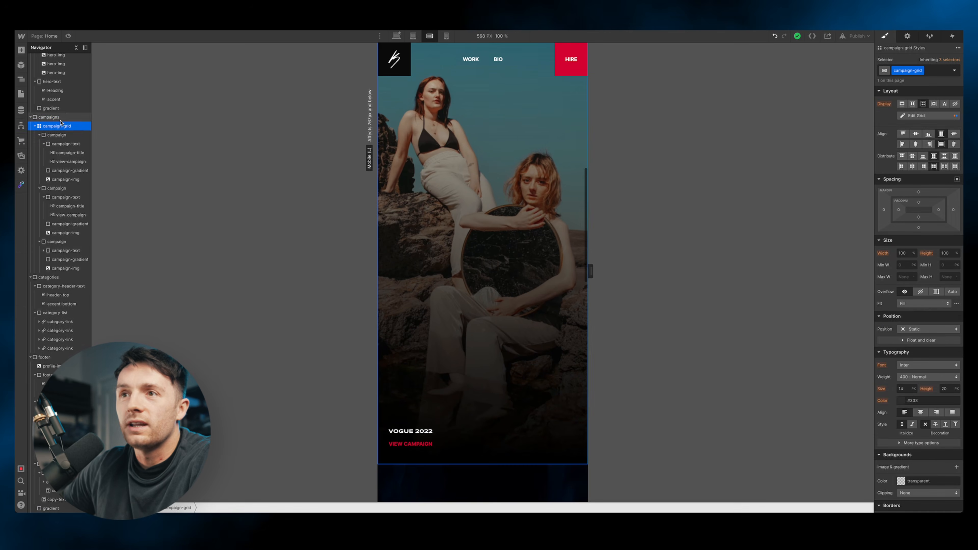
Set the height of the campaigns section to Auto and preview the campaign images
{"action": "left_click", "coordinate": [60, 118]}
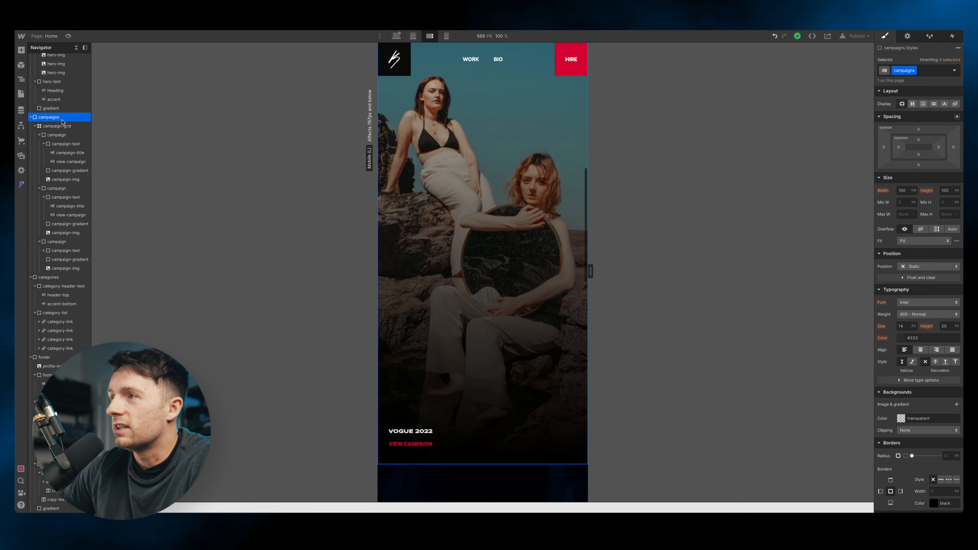
{"action": "scroll", "coordinate": [552, 227], "scroll_direction": "up", "scroll_amount": 2}
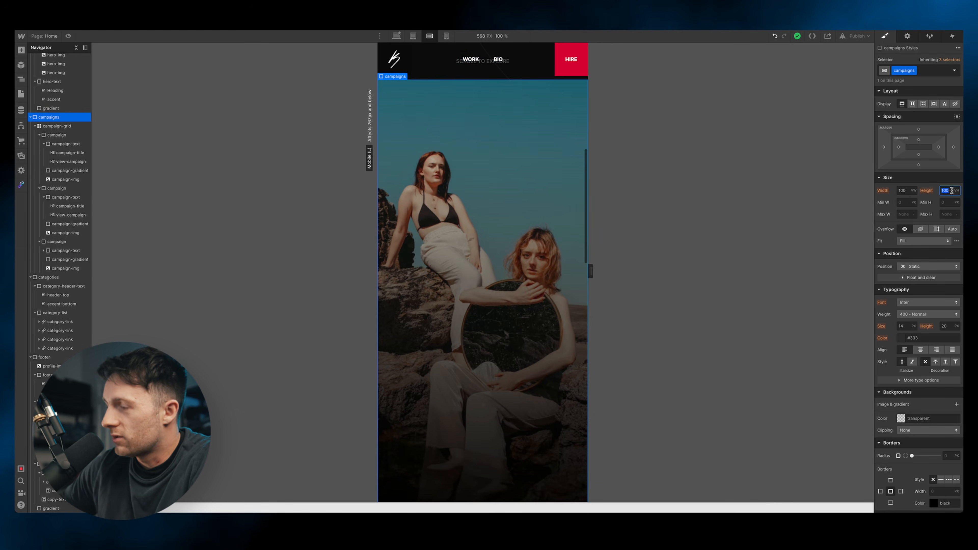
{"action": "type", "text": "auto"}
{"action": "key", "text": "Return"}
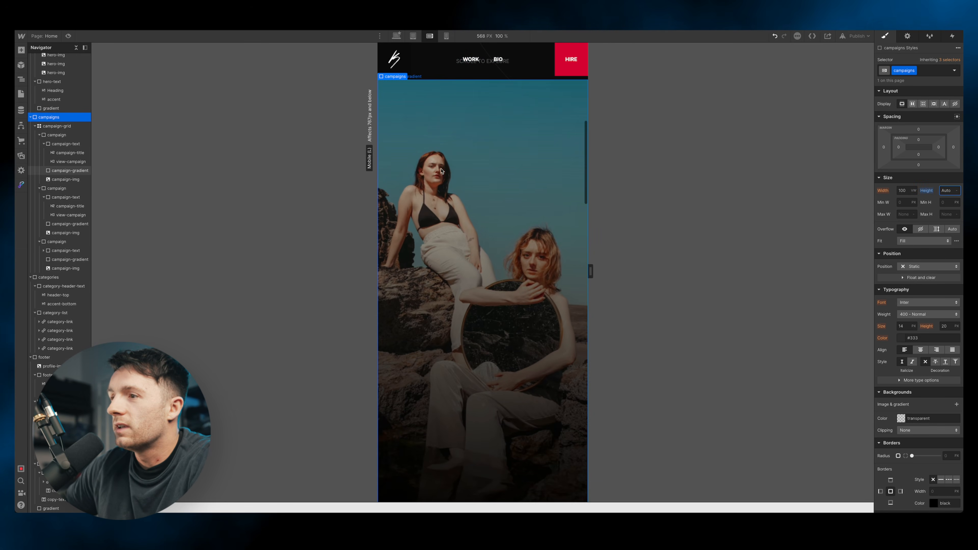
{"action": "scroll", "coordinate": [447, 170], "scroll_direction": "down", "scroll_amount": 10}
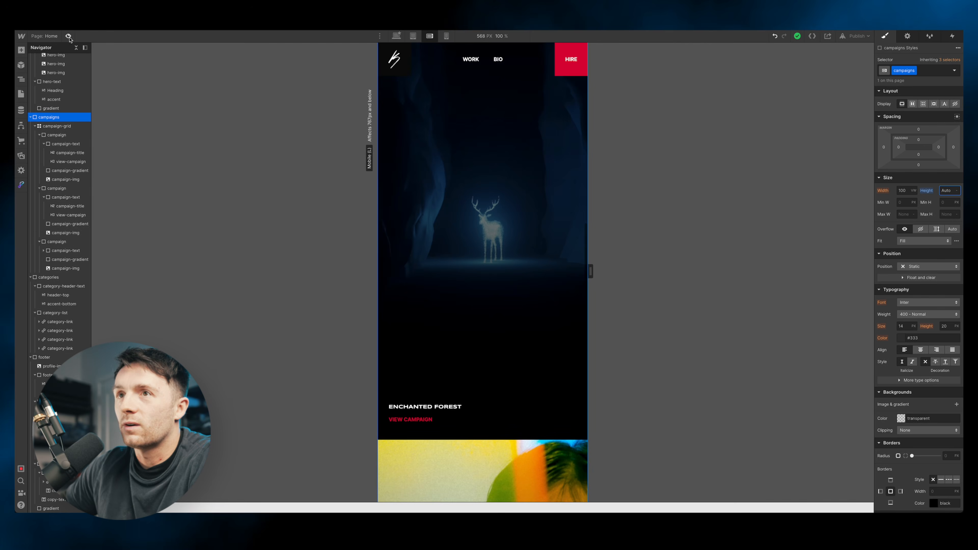
{"action": "left_click", "coordinate": [69, 36]}
{"action": "scroll", "coordinate": [502, 175], "scroll_direction": "up", "scroll_amount": 10}
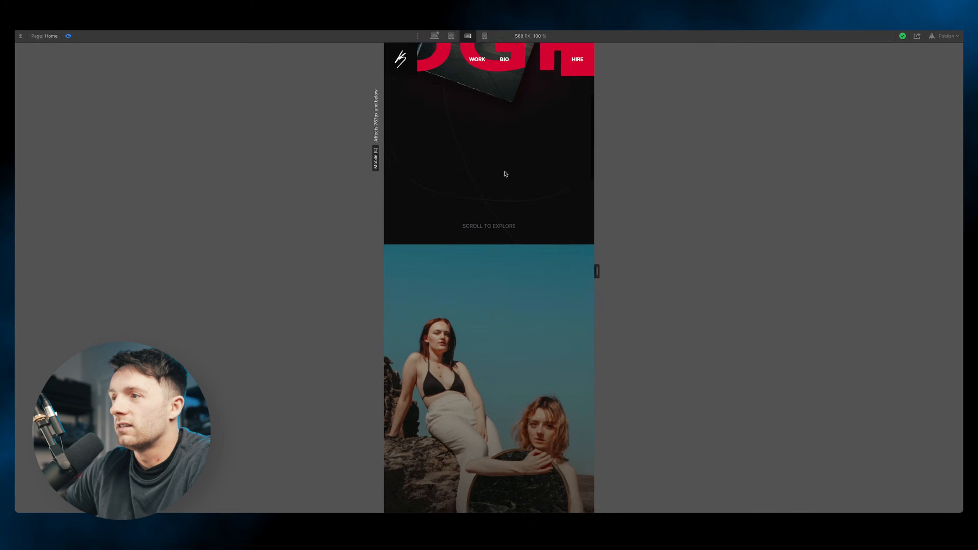
{"action": "scroll", "coordinate": [506, 175], "scroll_direction": "down", "scroll_amount": 10}
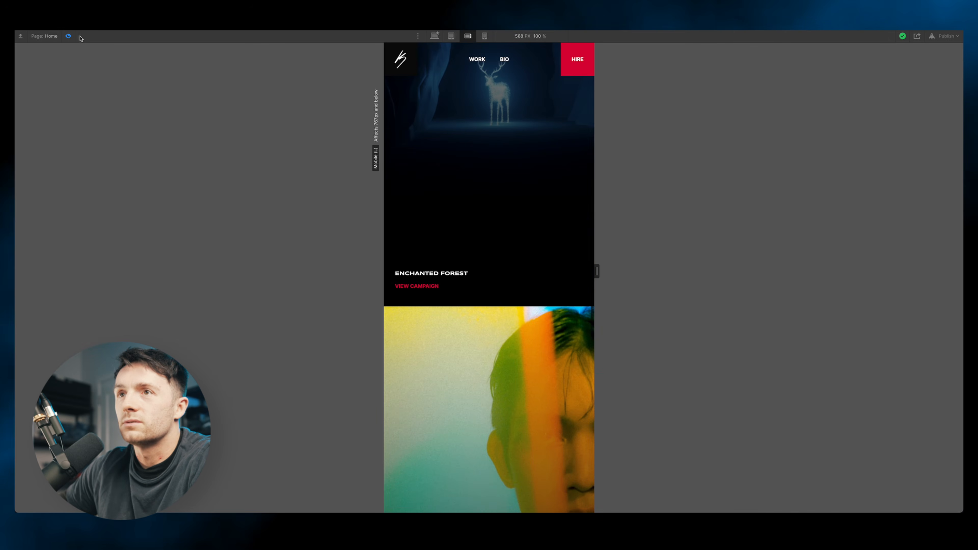
{"action": "left_click", "coordinate": [68, 36]}
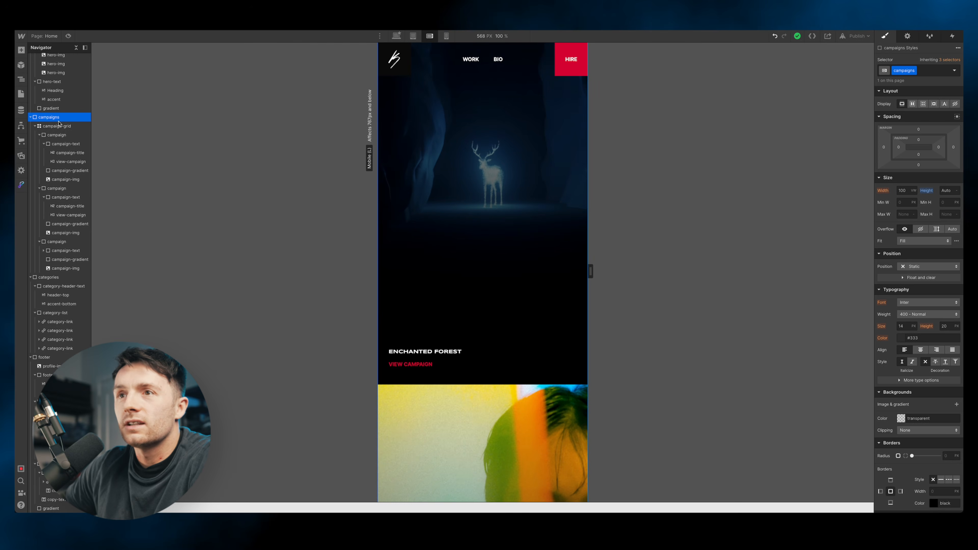
Set the height of the campaign-img to 500 px for mobile landscape and preview the stacked campaigns
{"action": "left_click", "coordinate": [57, 135]}
{"action": "scroll", "coordinate": [481, 308], "scroll_direction": "up", "scroll_amount": 8}
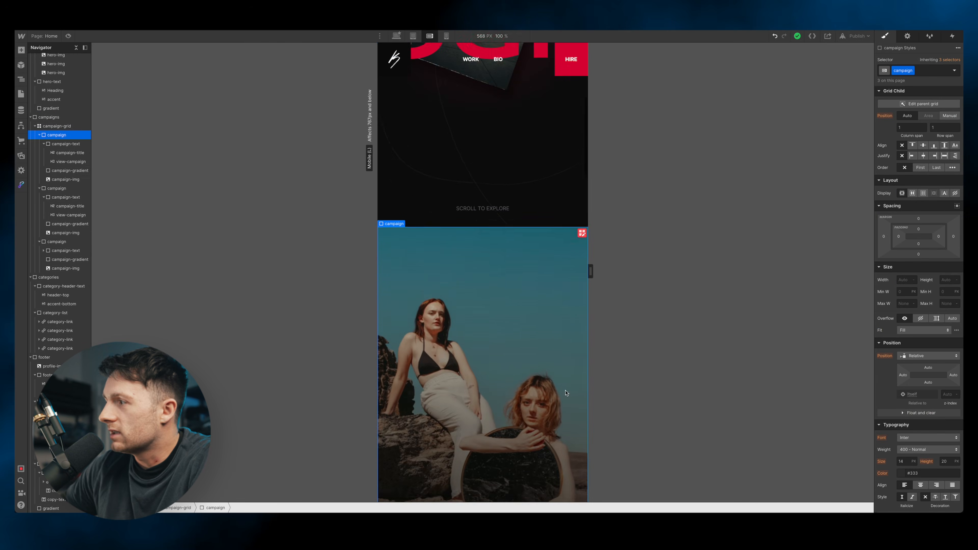
{"action": "left_click", "coordinate": [66, 179]}
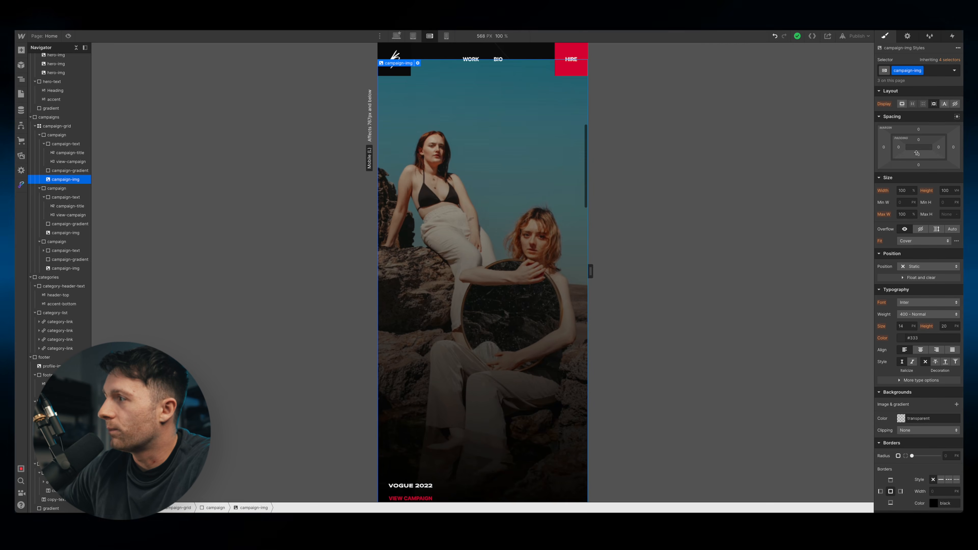
{"action": "left_click", "coordinate": [951, 191]}
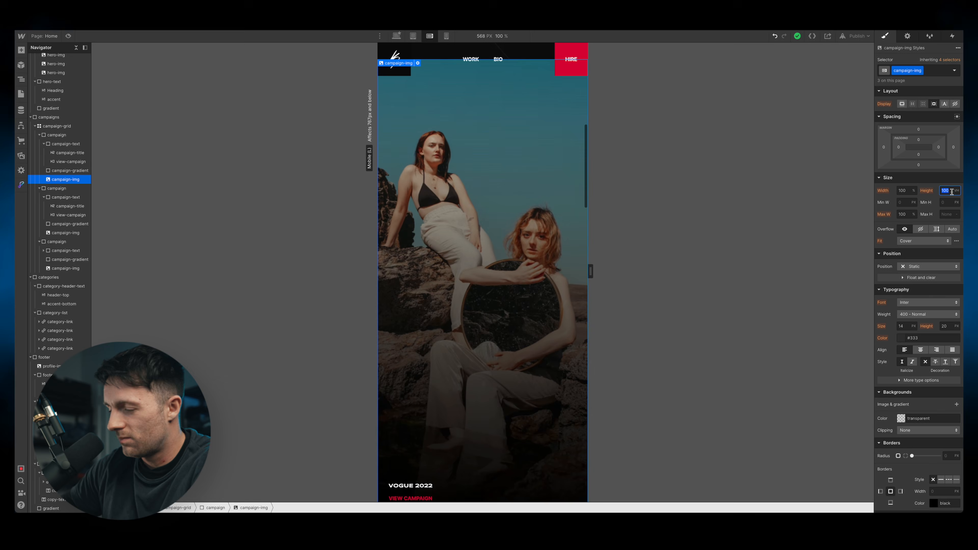
{"action": "type", "text": "500px"}
{"action": "key", "text": "Return"}
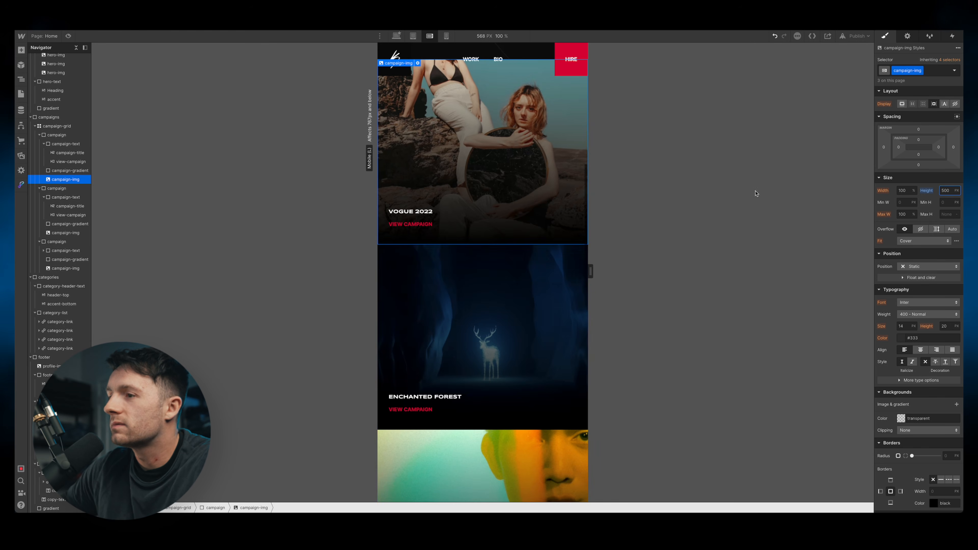
{"action": "scroll", "coordinate": [425, 150], "scroll_direction": "up", "scroll_amount": 3}
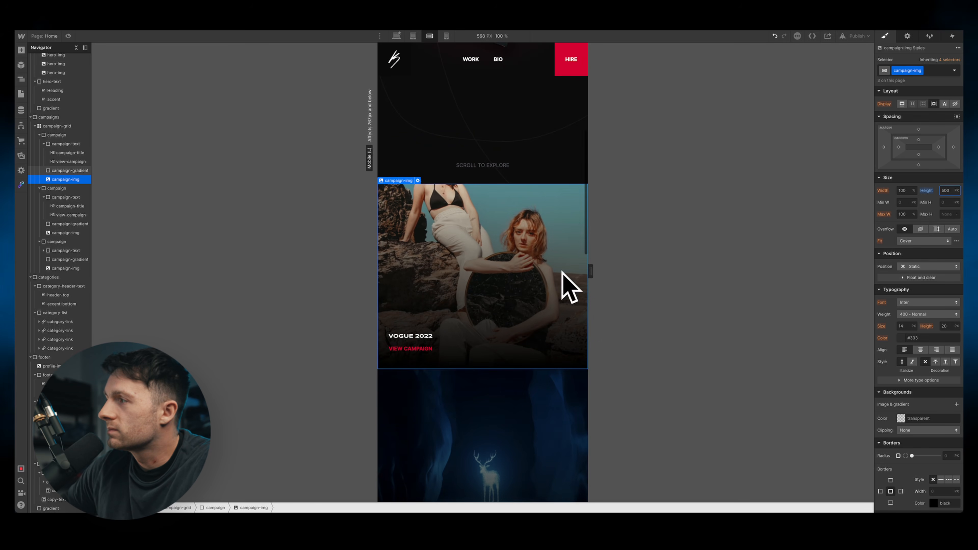
{"action": "left_click", "coordinate": [68, 35]}
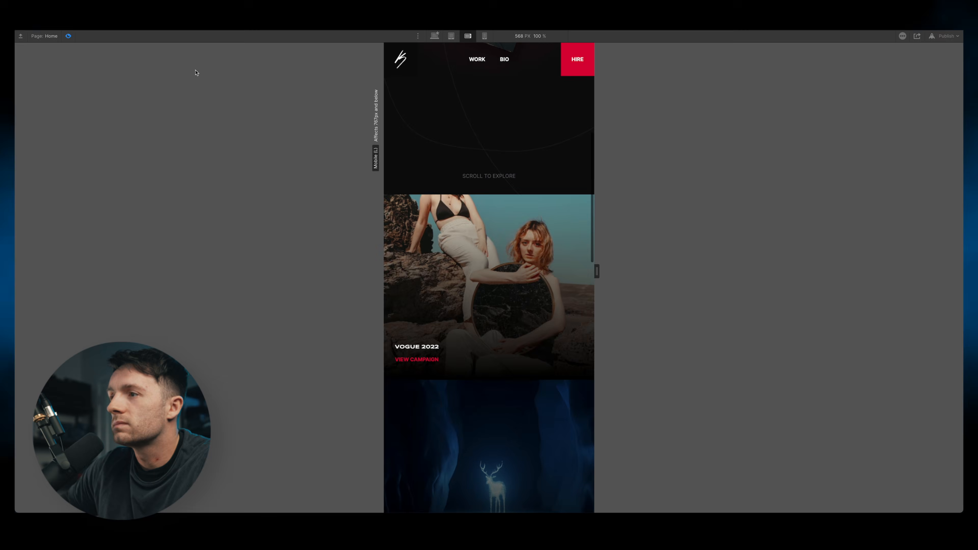
{"action": "scroll", "coordinate": [547, 282], "scroll_direction": "down", "scroll_amount": 10}
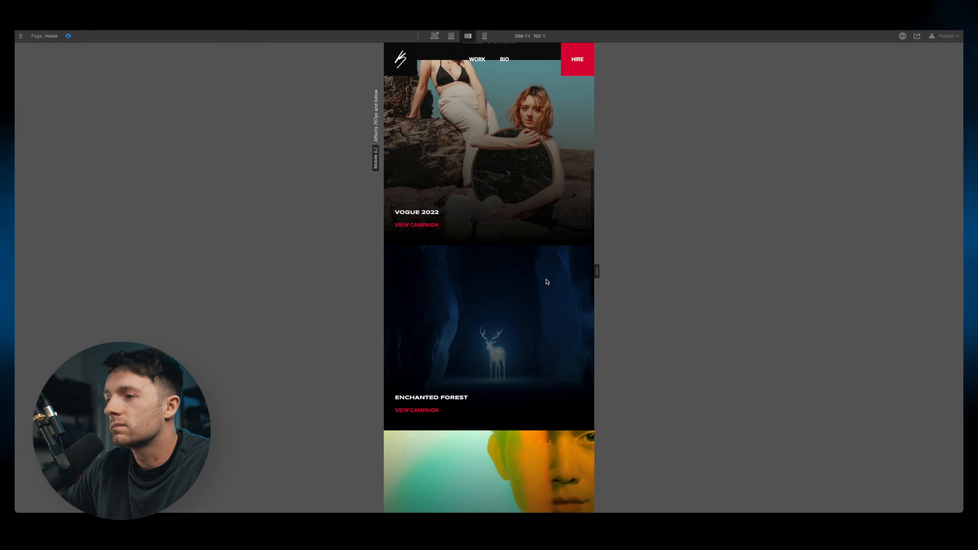
{"action": "scroll", "coordinate": [547, 282], "scroll_direction": "up", "scroll_amount": 4}
{"action": "scroll", "coordinate": [547, 282], "scroll_direction": "up", "scroll_amount": 3}
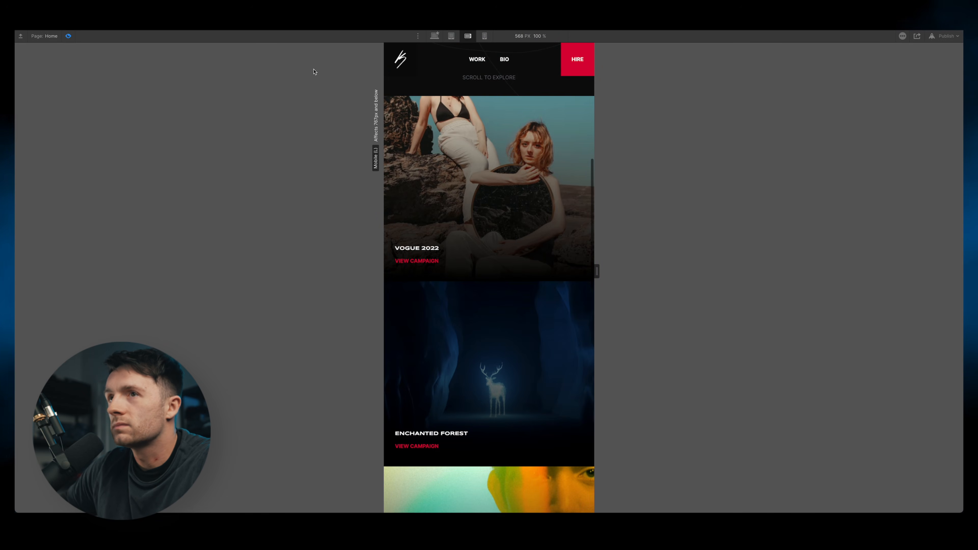
Set the height of the campaign-img to 650 px for mobile landscape and preview the result
{"action": "left_click", "coordinate": [68, 36]}
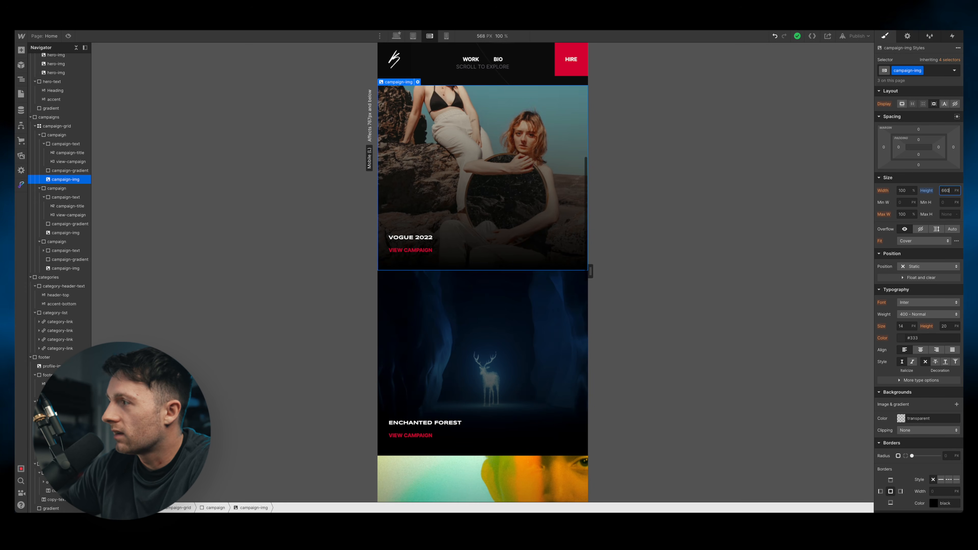
{"action": "key", "text": "Return"}
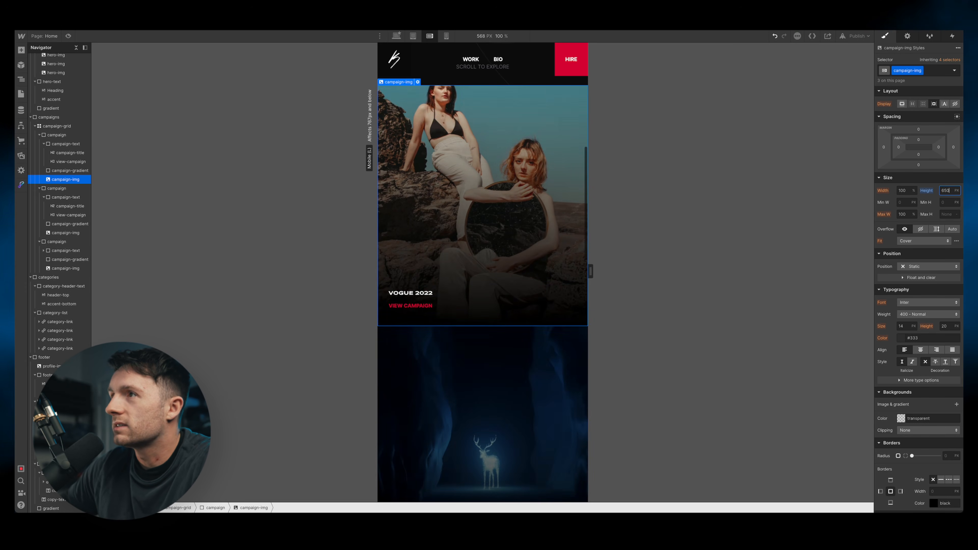
{"action": "left_click", "coordinate": [68, 36]}
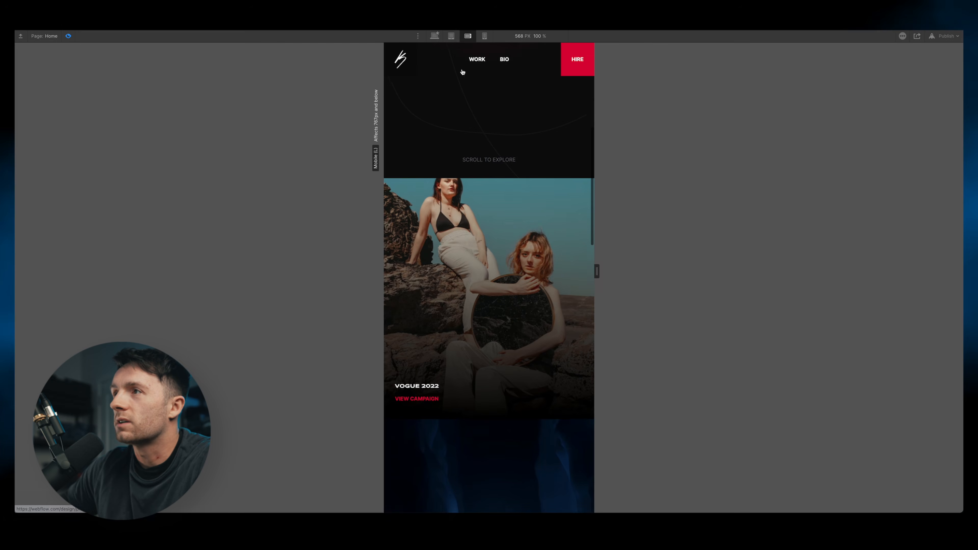
Check the campaigns section in preview at the tablet breakpoint and at a desktop width of about 1102 px
{"action": "left_click", "coordinate": [452, 36]}
{"action": "scroll", "coordinate": [528, 165], "scroll_direction": "up", "scroll_amount": 3}
{"action": "scroll", "coordinate": [528, 165], "scroll_direction": "down", "scroll_amount": 10}
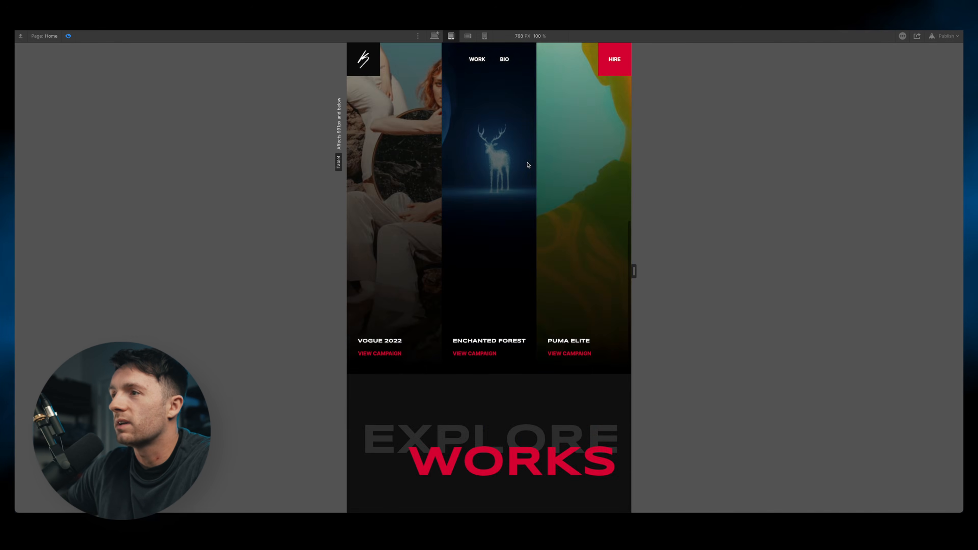
{"action": "scroll", "coordinate": [528, 166], "scroll_direction": "up", "scroll_amount": 6}
{"action": "left_click_drag", "start_coordinate": [633, 271], "coordinate": [695, 271]}
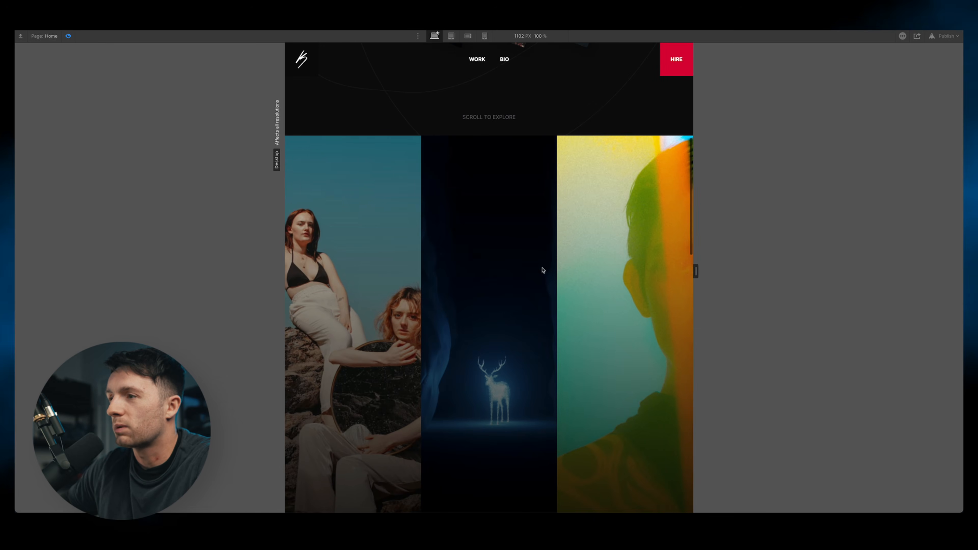
{"action": "left_click", "coordinate": [451, 36]}
Review the previewed page at the mobile landscape and portrait breakpoints, from the hero through campaigns to the categories section
{"action": "left_click", "coordinate": [468, 36]}
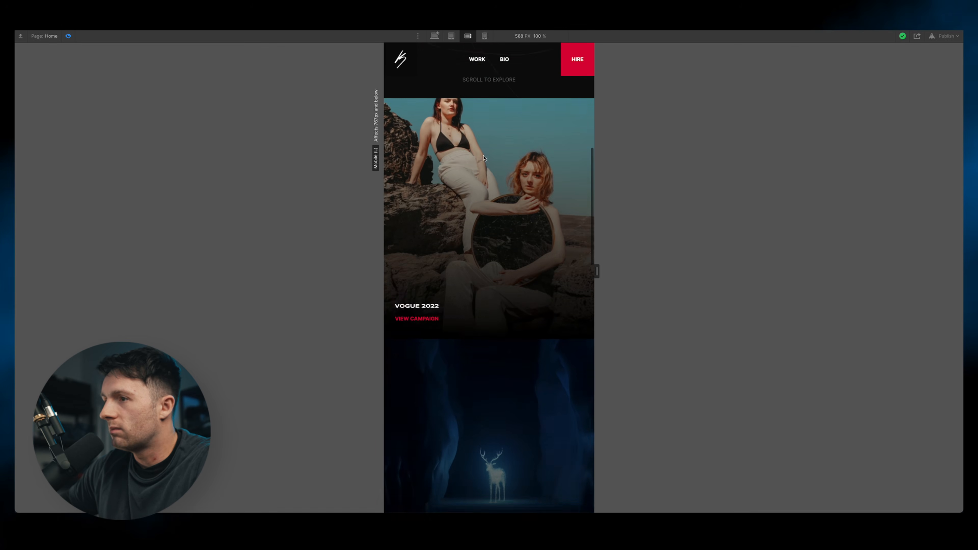
{"action": "scroll", "coordinate": [484, 158], "scroll_direction": "down", "scroll_amount": 15}
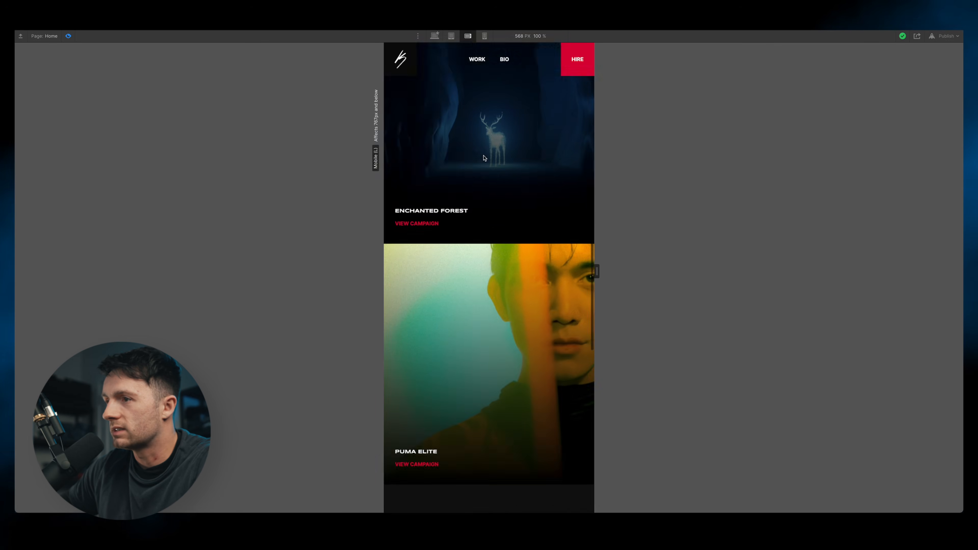
{"action": "left_click", "coordinate": [484, 35]}
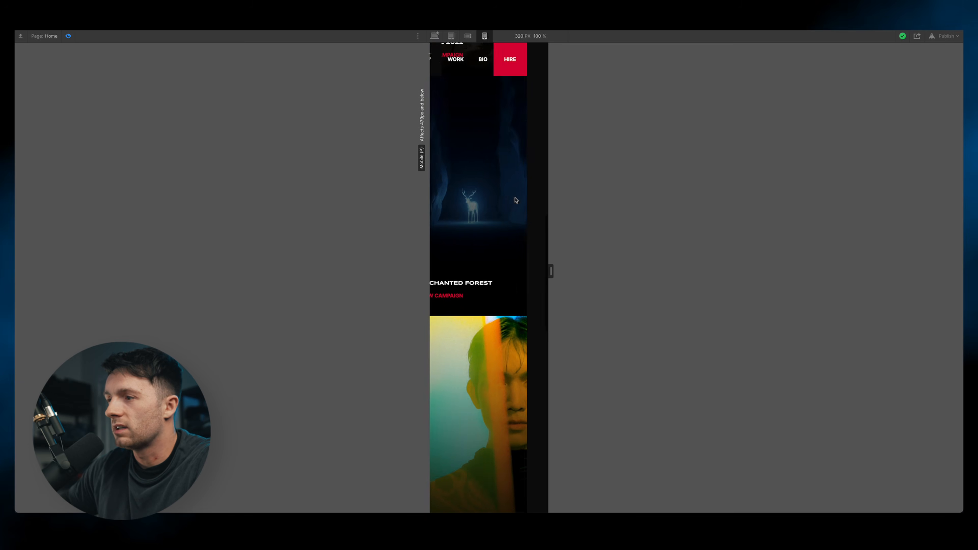
{"action": "left_click", "coordinate": [468, 36]}
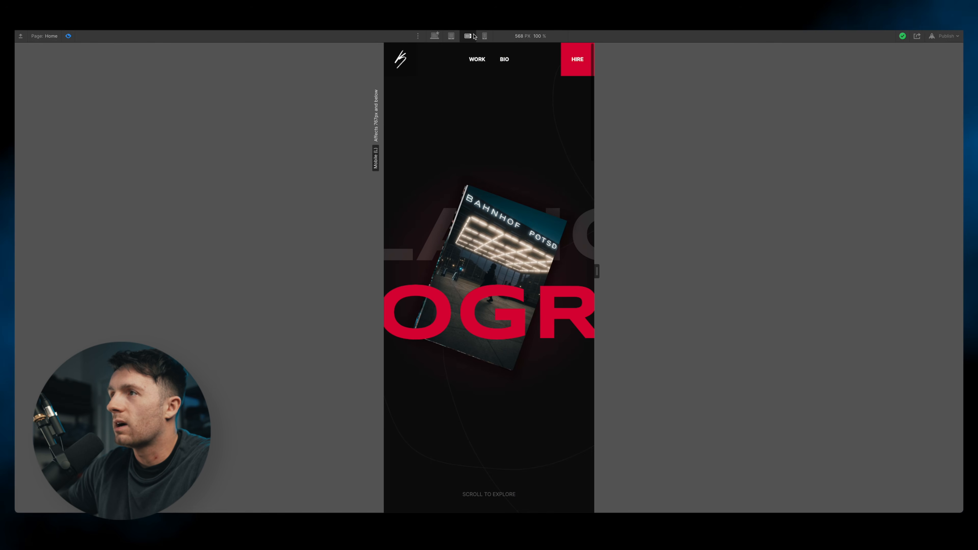
{"action": "scroll", "coordinate": [502, 120], "scroll_direction": "down", "scroll_amount": 15}
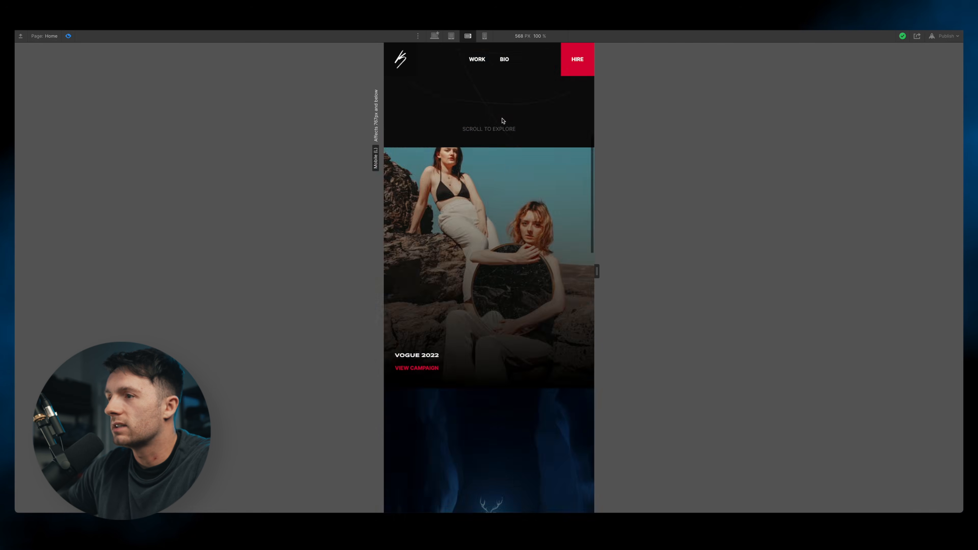
{"action": "scroll", "coordinate": [503, 120], "scroll_direction": "down", "scroll_amount": 6}
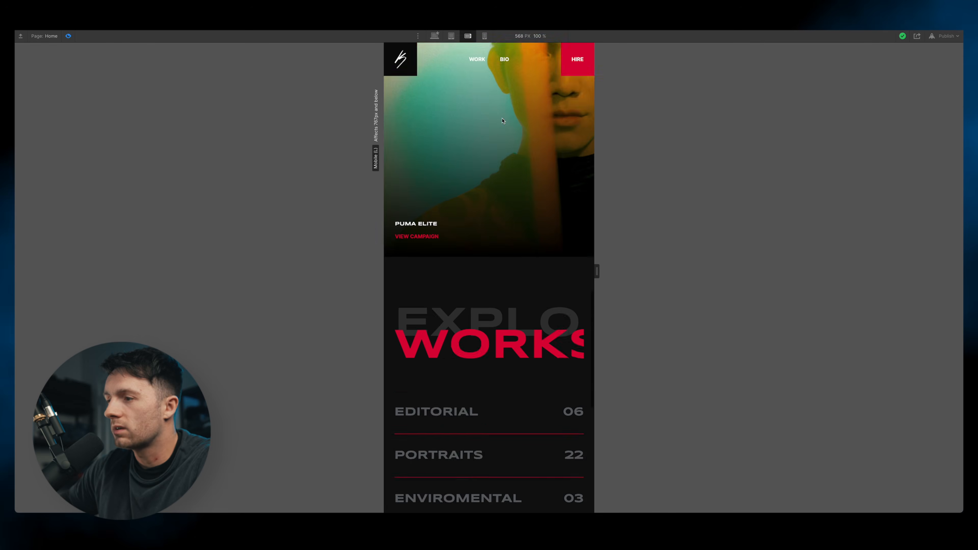
Set the font size of header-top and accent-bottom to 4 em and header-top's bottom margin to about -22 px
{"action": "left_click", "coordinate": [67, 36]}
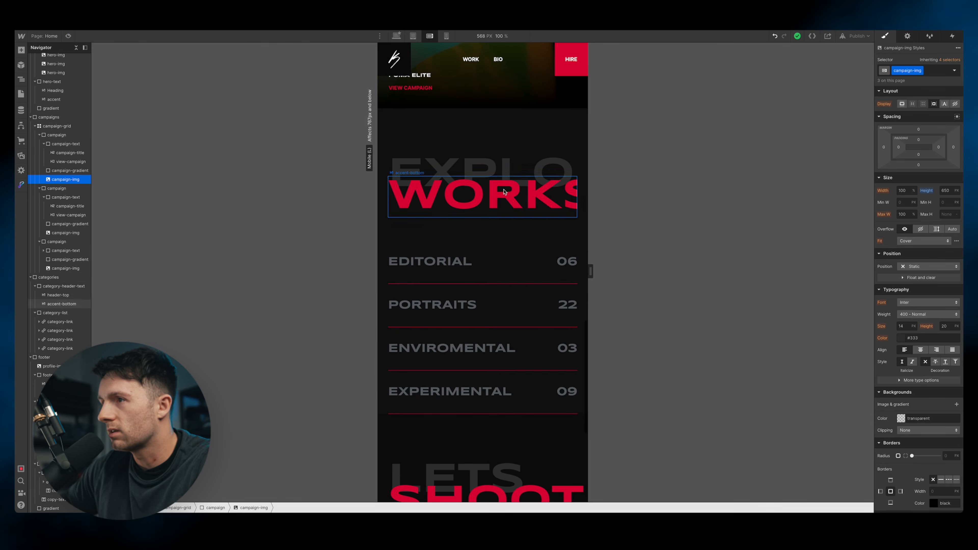
{"action": "left_click", "coordinate": [481, 171]}
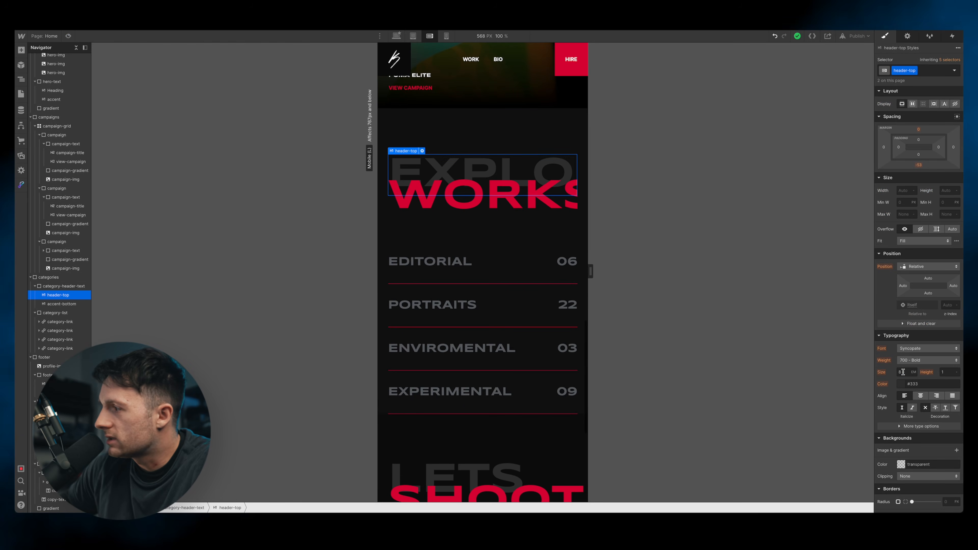
{"action": "type", "text": "4"}
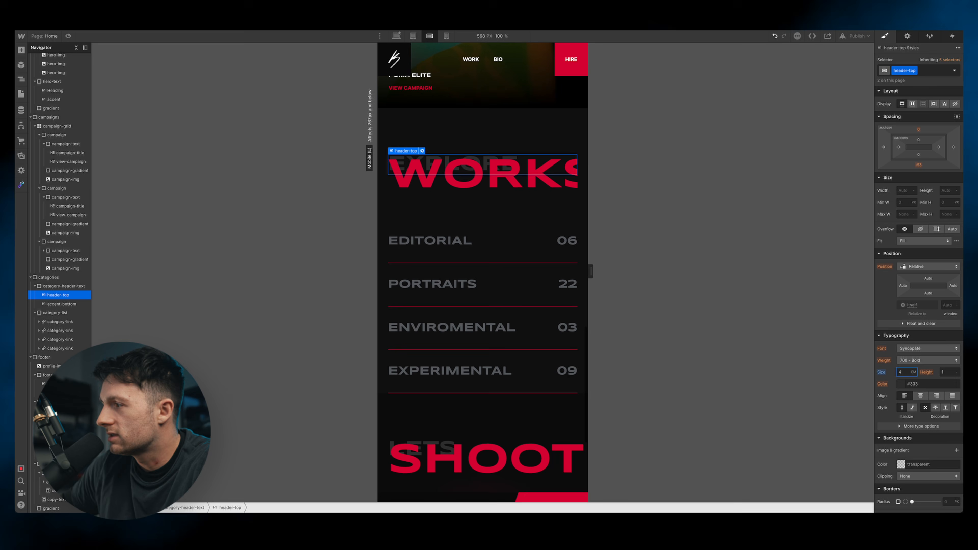
{"action": "left_click", "coordinate": [547, 191]}
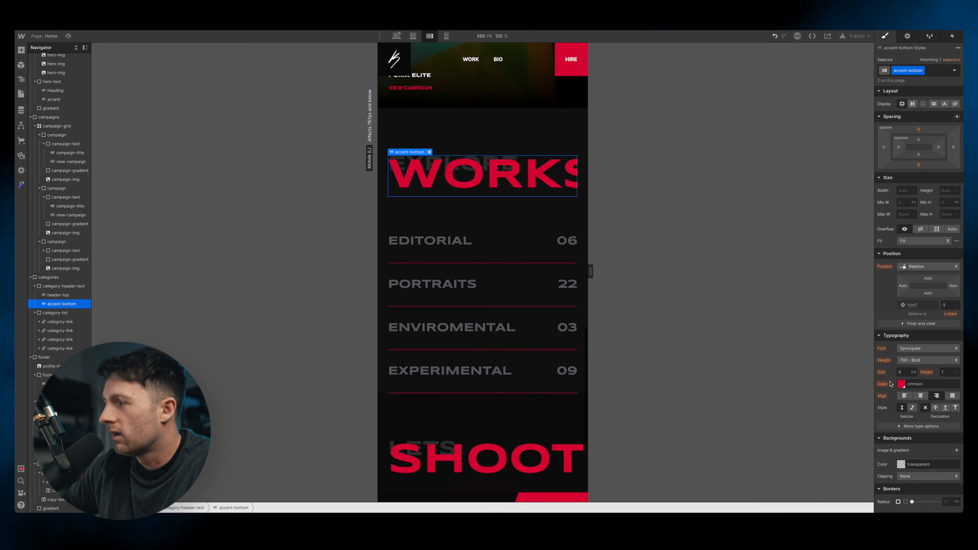
{"action": "type", "text": "4"}
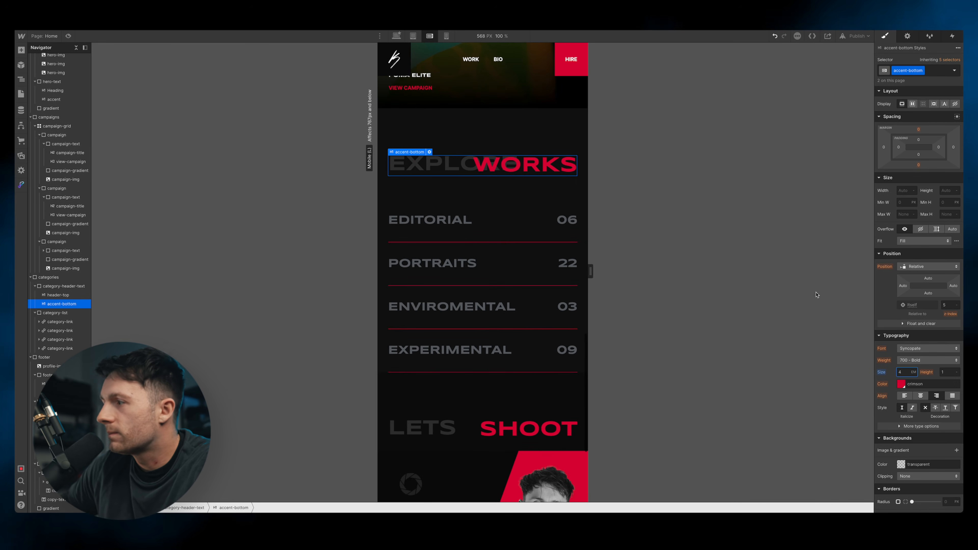
{"action": "left_click", "coordinate": [62, 295]}
{"action": "mouse_move", "coordinate": [918, 164]}
{"action": "left_mouse_down"}
{"action": "mouse_move", "coordinate": [910, 163]}
{"action": "mouse_move", "coordinate": [920, 173]}
{"action": "left_mouse_up"}
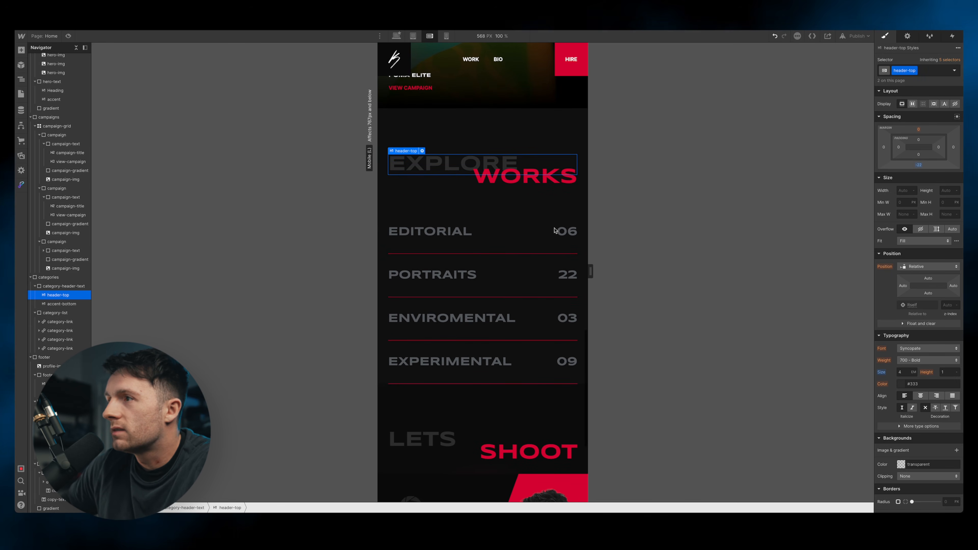
Set the footer's view-campaign text to inline-block with a limited pixel width so the contact and social links wrap onto separate lines
{"action": "scroll", "coordinate": [555, 231], "scroll_direction": "down", "scroll_amount": 5}
{"action": "left_click", "coordinate": [406, 325]}
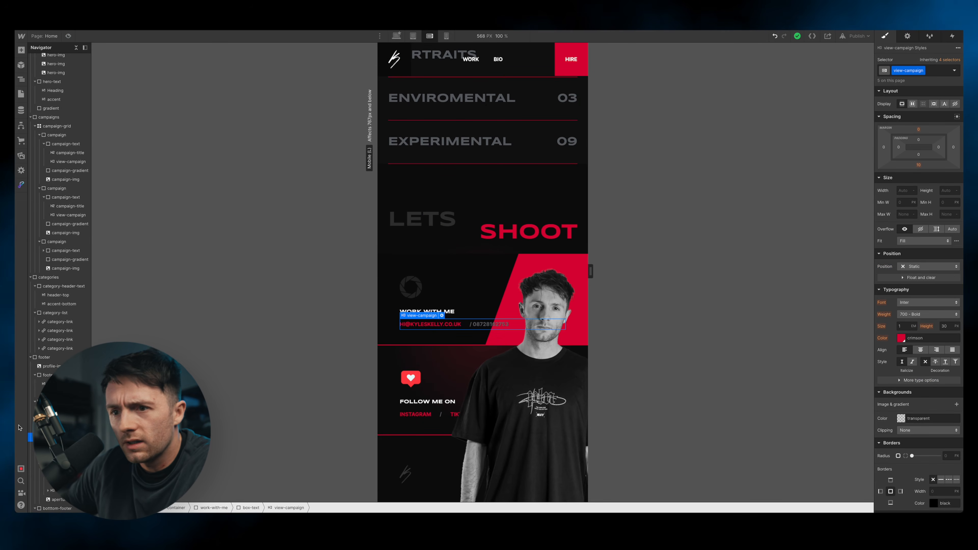
{"action": "left_click", "coordinate": [906, 190]}
{"action": "type", "text": "50"}
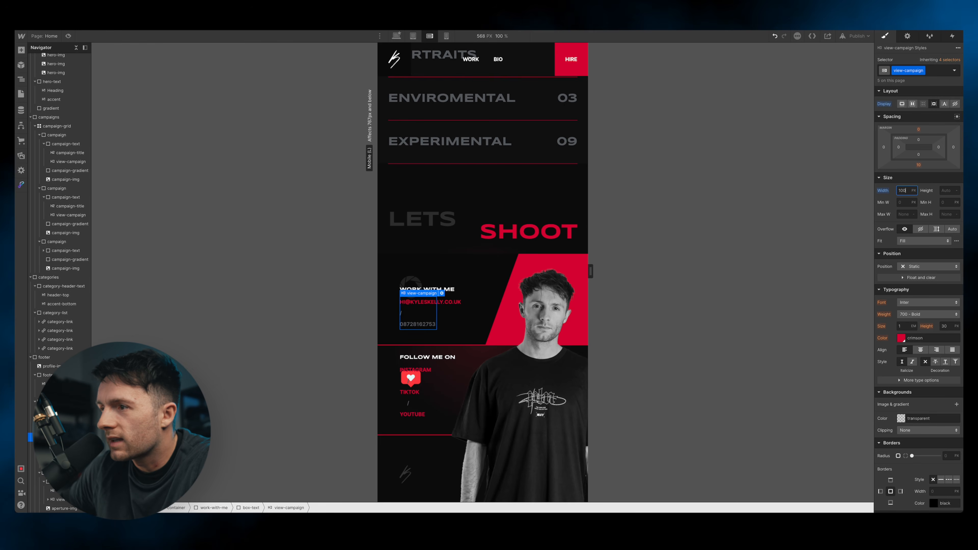
{"action": "key", "text": "shift+Up"}
{"action": "key", "text": "shift+Up"}
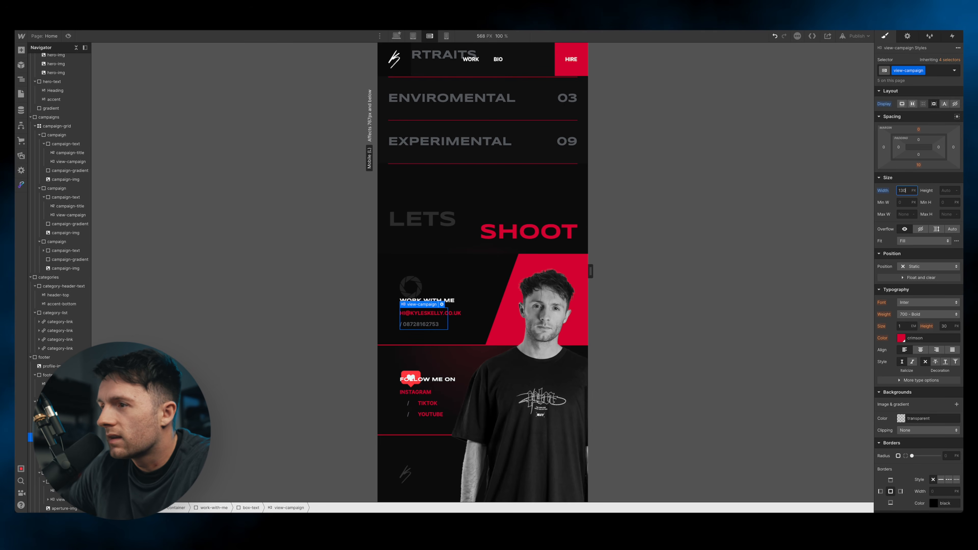
{"action": "key", "text": "shift+Down"}
{"action": "key", "text": "shift+Down"}
{"action": "key", "text": "shift+Up"}
{"action": "key", "text": "shift+Up"}
{"action": "key", "text": "shift+Up"}
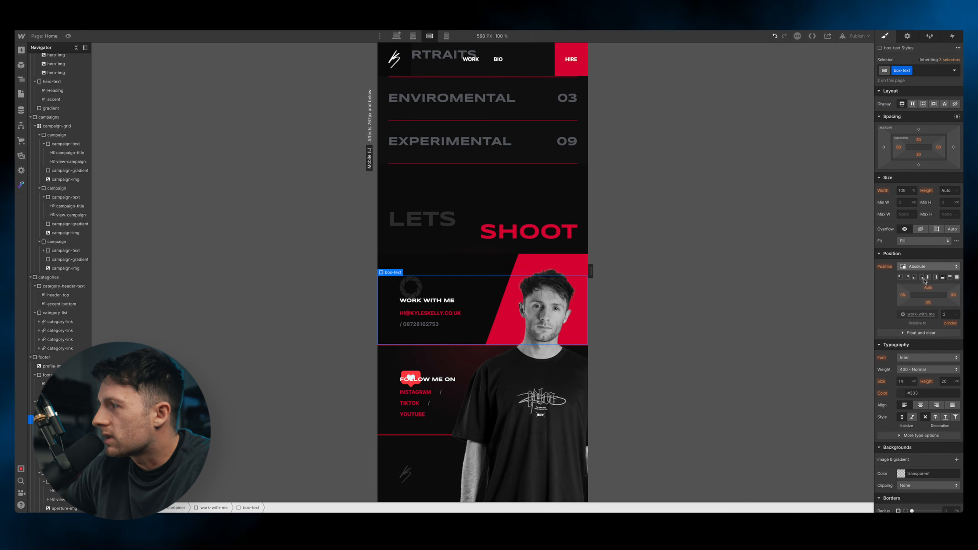
Set the footer box-text padding to 30 px on all sides and the aperture-img's left margin to 30 px
{"action": "left_click_drag", "start_coordinate": [918, 154], "coordinate": [889, 164]}
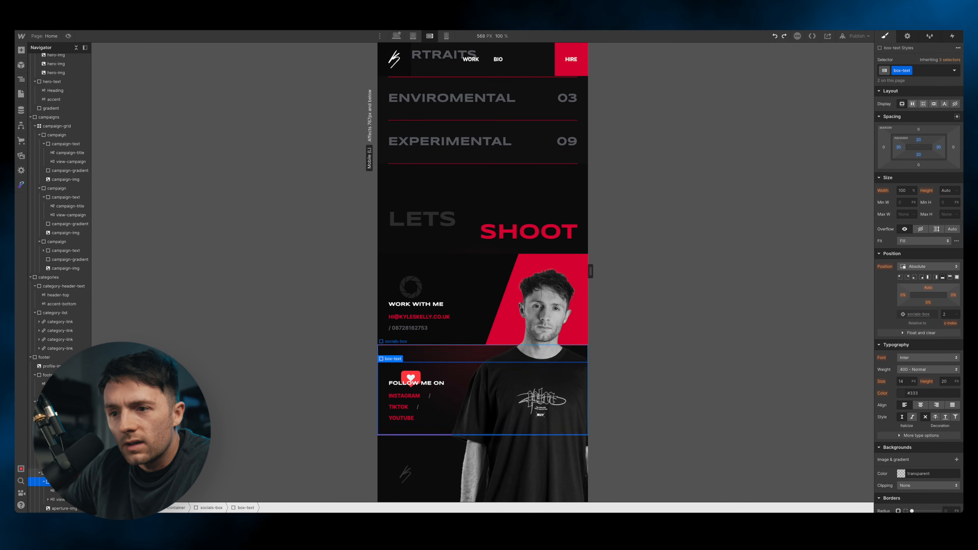
{"action": "left_click", "coordinate": [411, 287]}
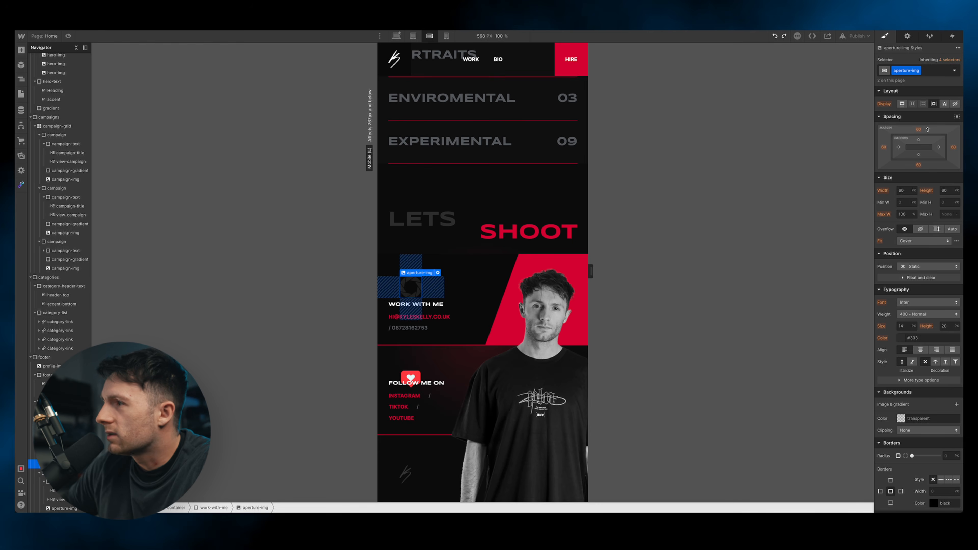
{"action": "left_click", "coordinate": [884, 147]}
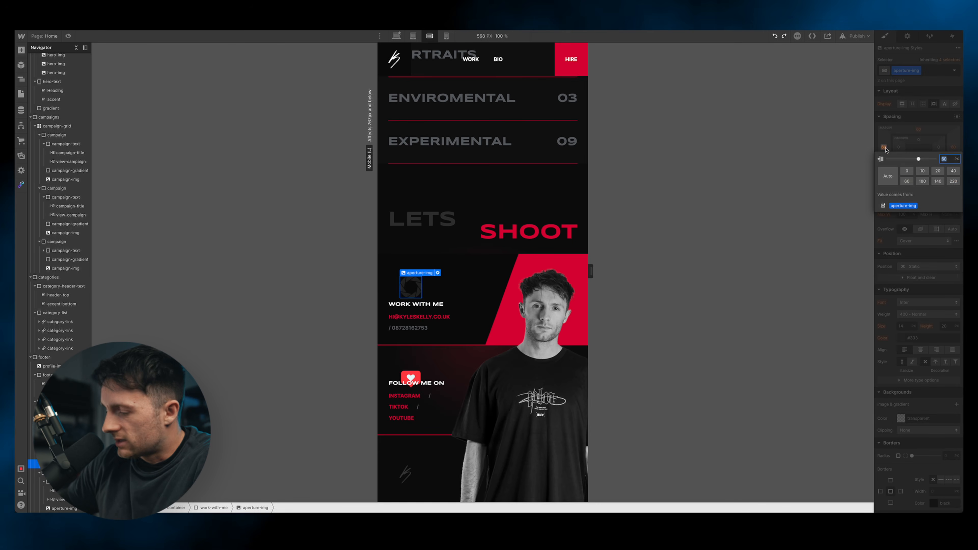
{"action": "type", "text": "30"}
{"action": "key", "text": "Return"}
Set the aperture-img's top margin to 20 px in the footer boxes
{"action": "left_click", "coordinate": [919, 129]}
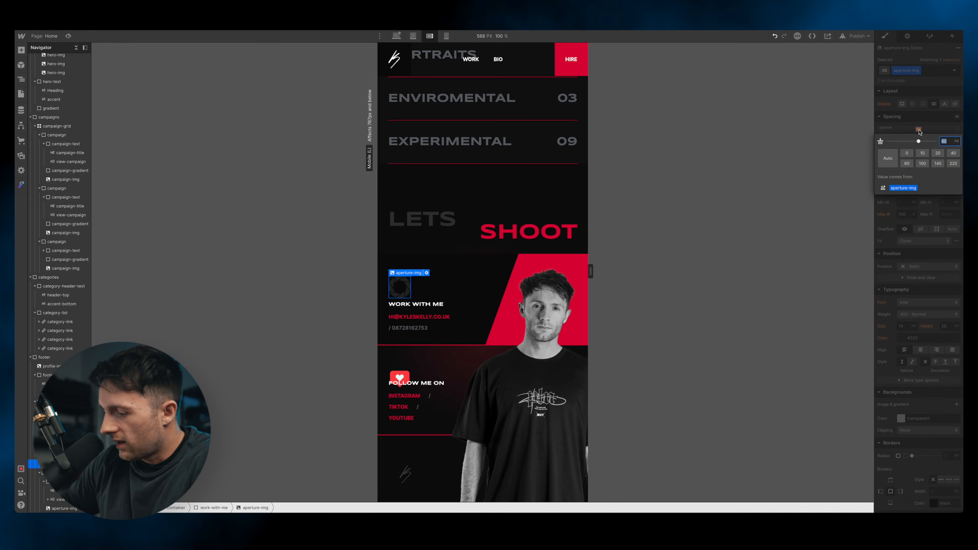
{"action": "type", "text": "30"}
{"action": "key", "text": "Return"}
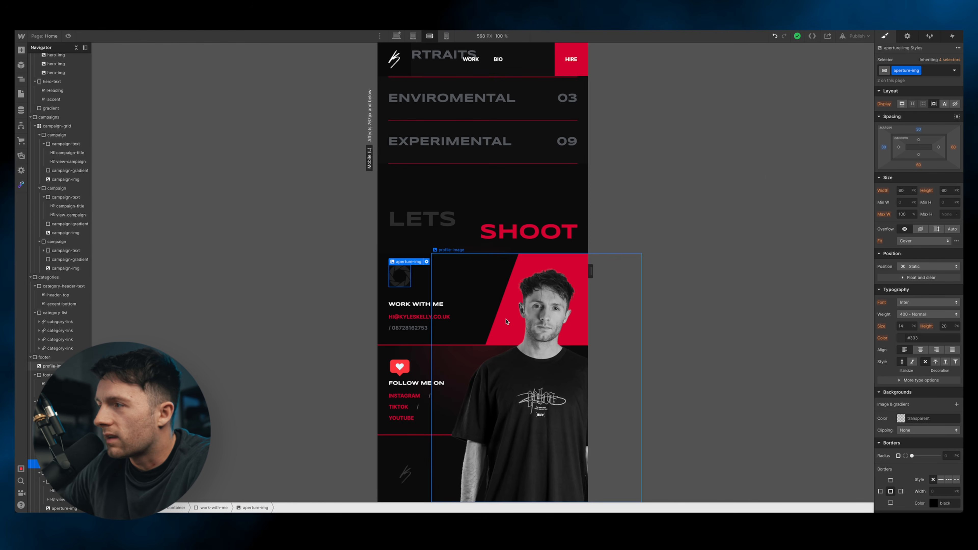
{"action": "left_click", "coordinate": [920, 130]}
{"action": "type", "text": "20"}
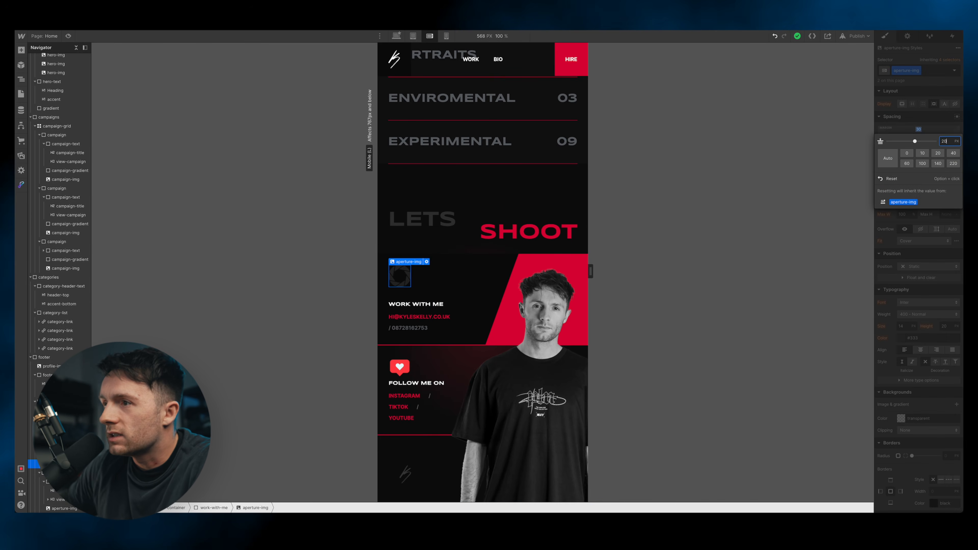
{"action": "key", "text": "Return"}
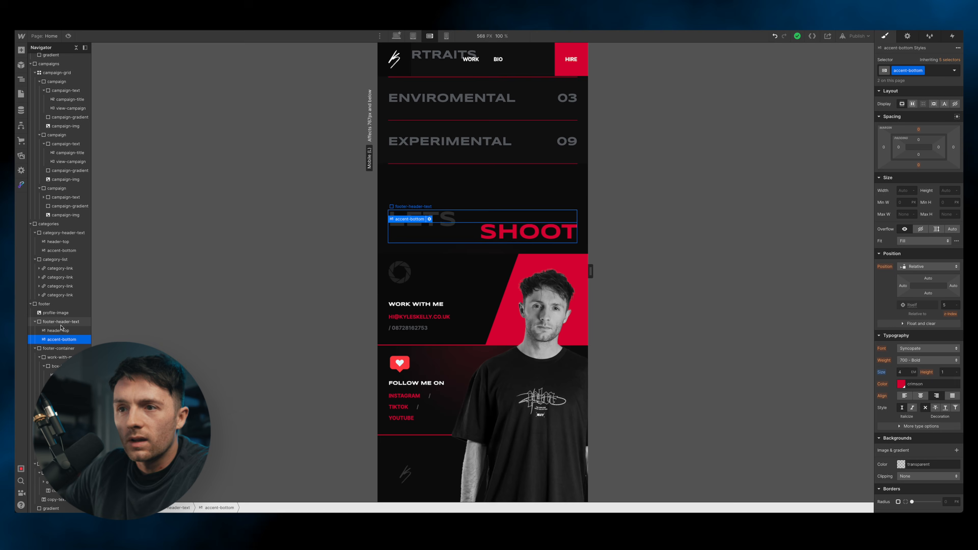
Set the width of footer-header-text to 70%
{"action": "left_click", "coordinate": [60, 323]}
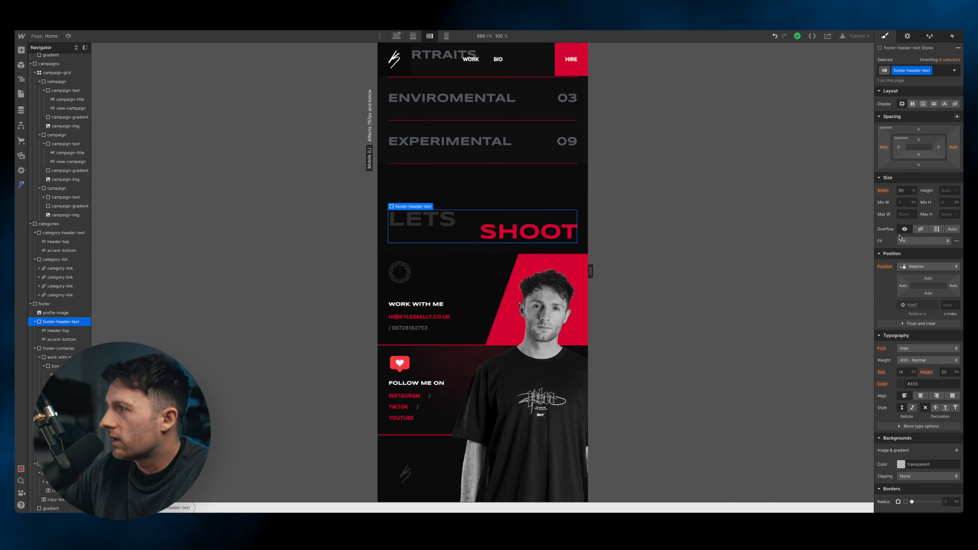
{"action": "left_click", "coordinate": [906, 194]}
{"action": "key", "text": "shift+Down"}
{"action": "key", "text": "shift+Down"}
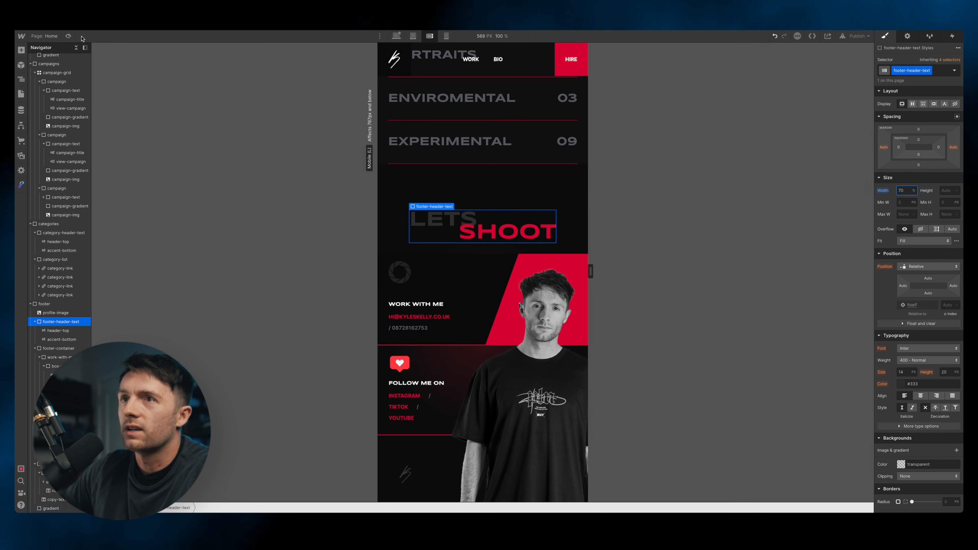
Preview the page at the mobile landscape breakpoint and review it from the hero down to the footer
{"action": "left_click", "coordinate": [68, 36]}
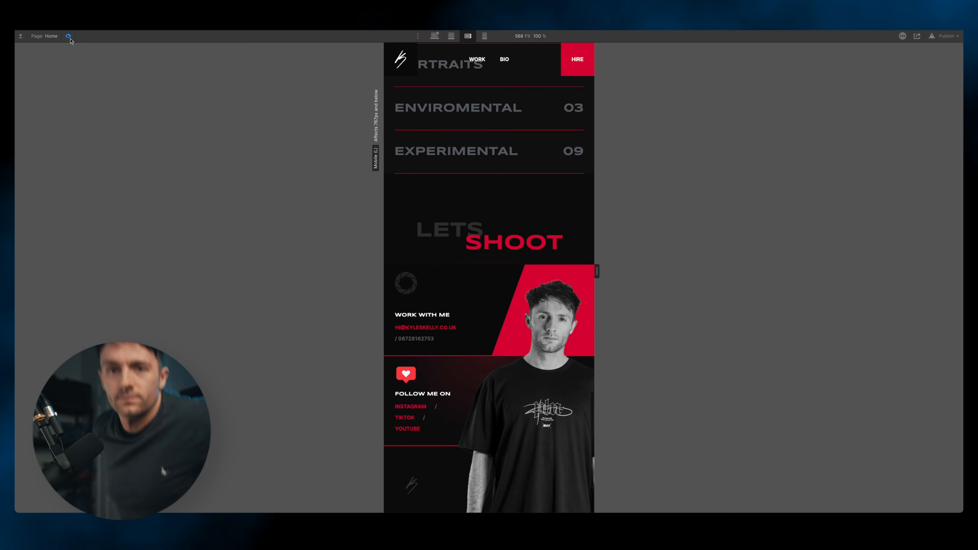
{"action": "scroll", "coordinate": [462, 95], "scroll_direction": "up", "scroll_amount": 4}
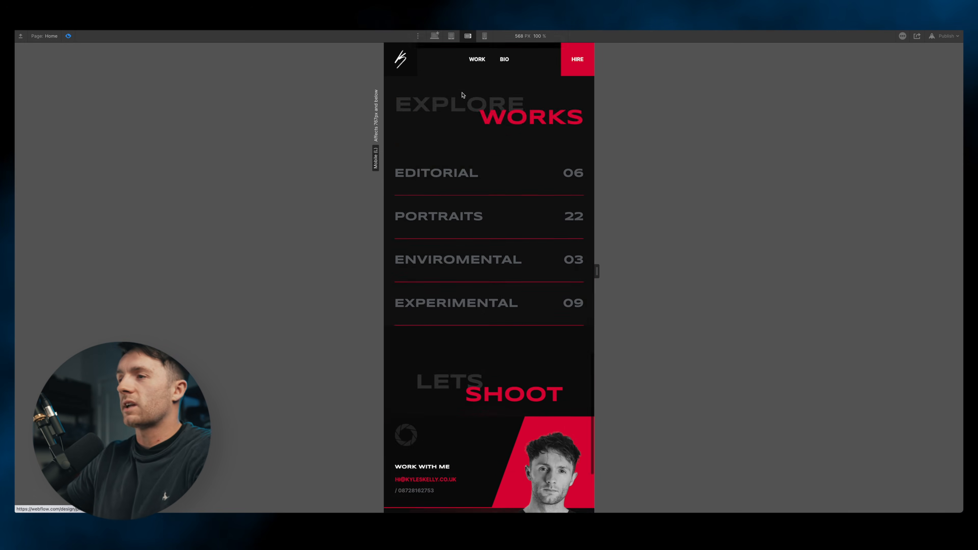
{"action": "scroll", "coordinate": [462, 94], "scroll_direction": "up", "scroll_amount": 15}
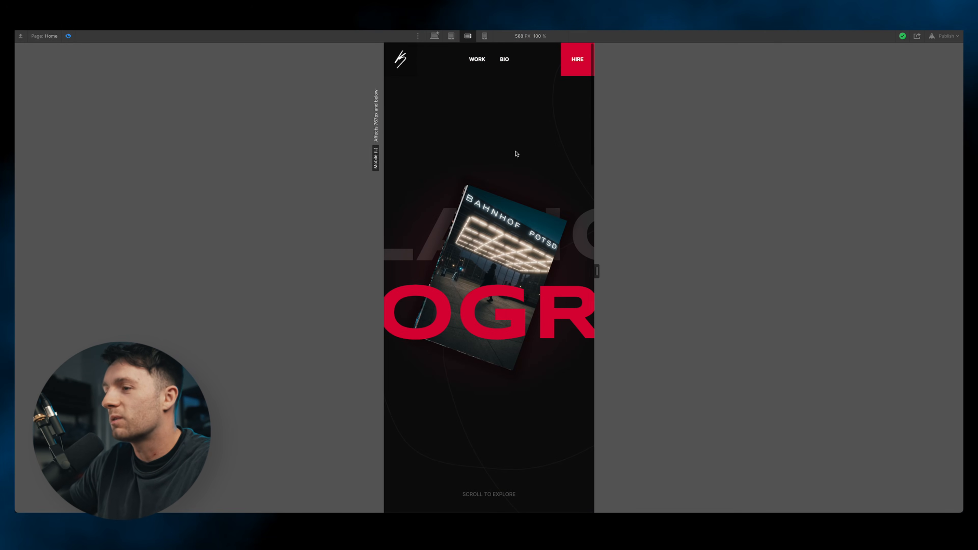
{"action": "scroll", "coordinate": [496, 123], "scroll_direction": "down", "scroll_amount": 20}
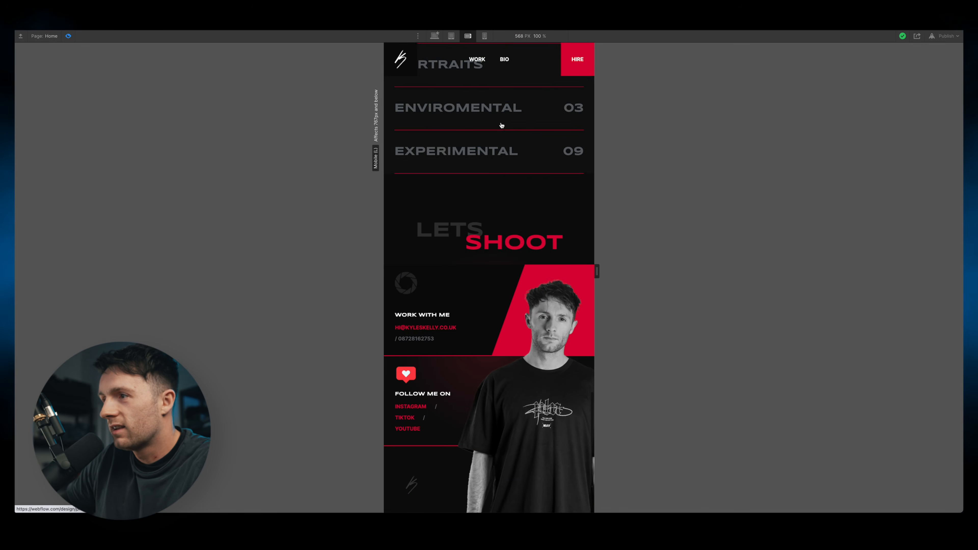
{"action": "scroll", "coordinate": [501, 125], "scroll_direction": "up", "scroll_amount": 12}
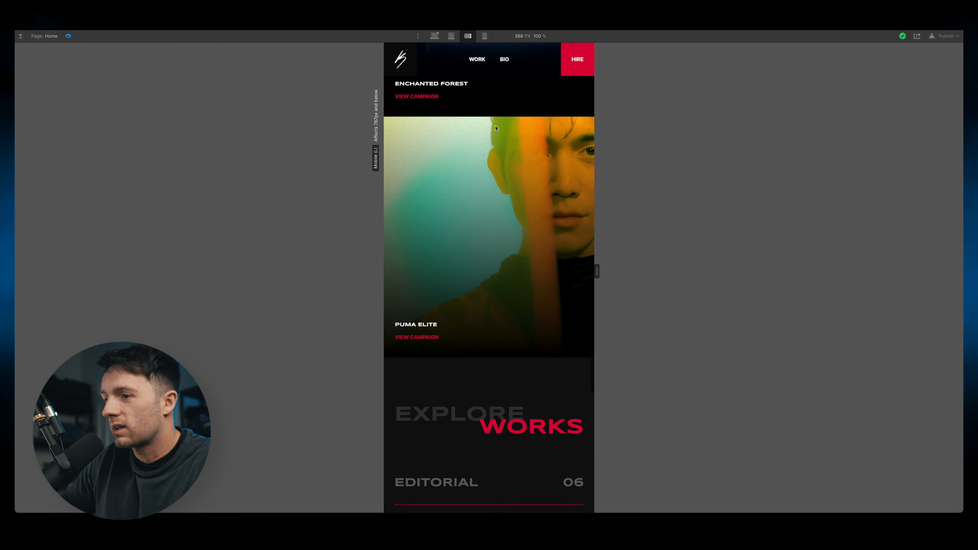
{"action": "scroll", "coordinate": [496, 129], "scroll_direction": "down", "scroll_amount": 8}
{"action": "scroll", "coordinate": [496, 128], "scroll_direction": "up", "scroll_amount": 20}
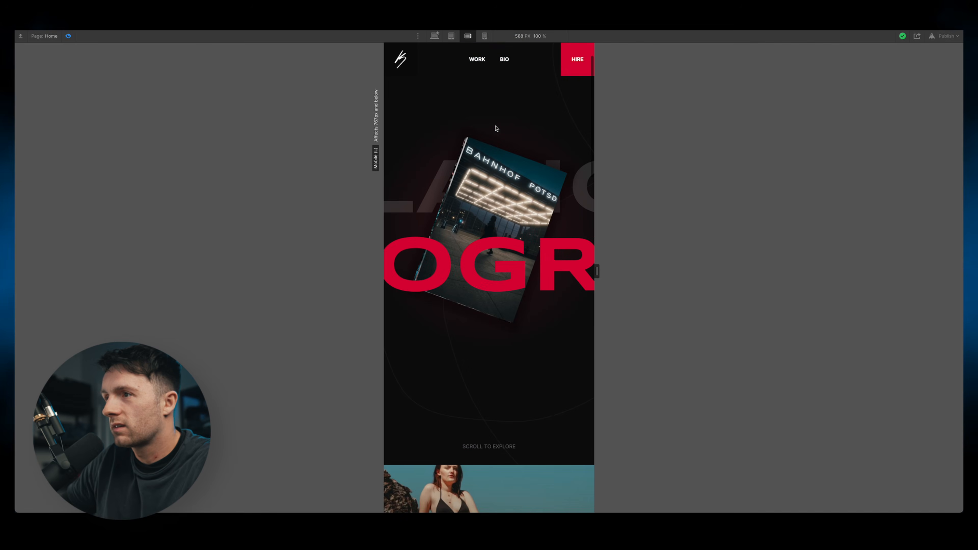
{"action": "scroll", "coordinate": [495, 127], "scroll_direction": "up", "scroll_amount": 2}
Review the previewed page at the mobile portrait breakpoint, checking the category rows, headings and footer for overflow, and compare with landscape
{"action": "left_click", "coordinate": [484, 37]}
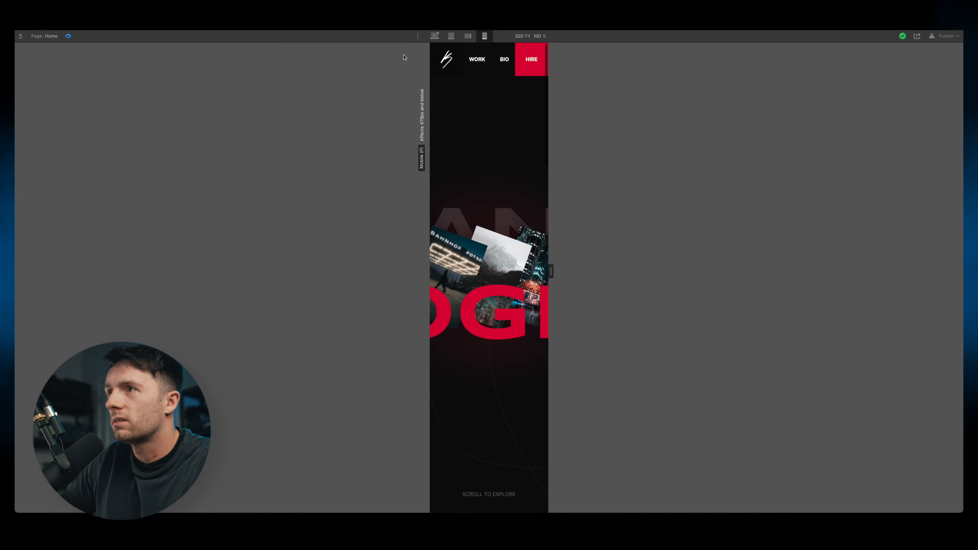
{"action": "scroll", "coordinate": [478, 161], "scroll_direction": "down", "scroll_amount": 15}
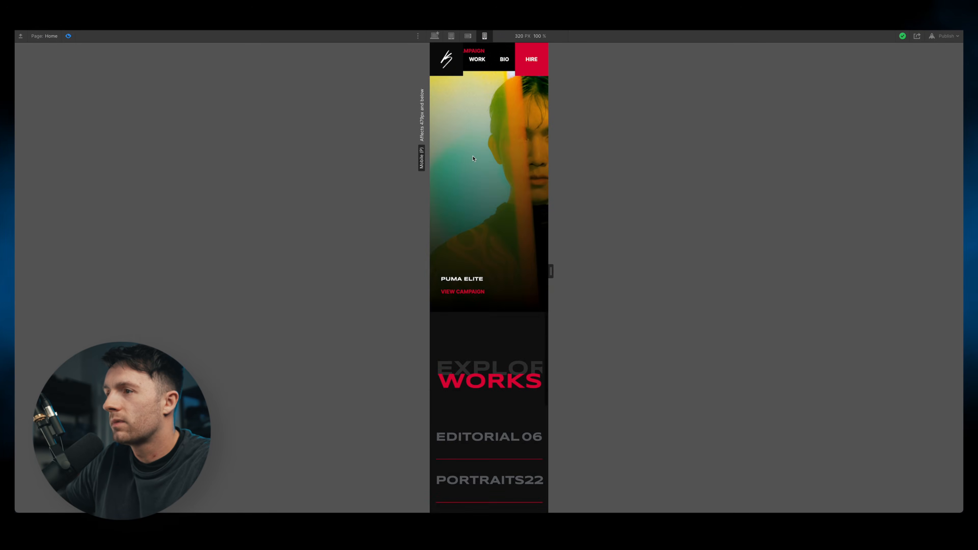
{"action": "scroll", "coordinate": [474, 159], "scroll_direction": "right", "scroll_amount": 1}
{"action": "scroll", "coordinate": [474, 159], "scroll_direction": "left", "scroll_amount": 1}
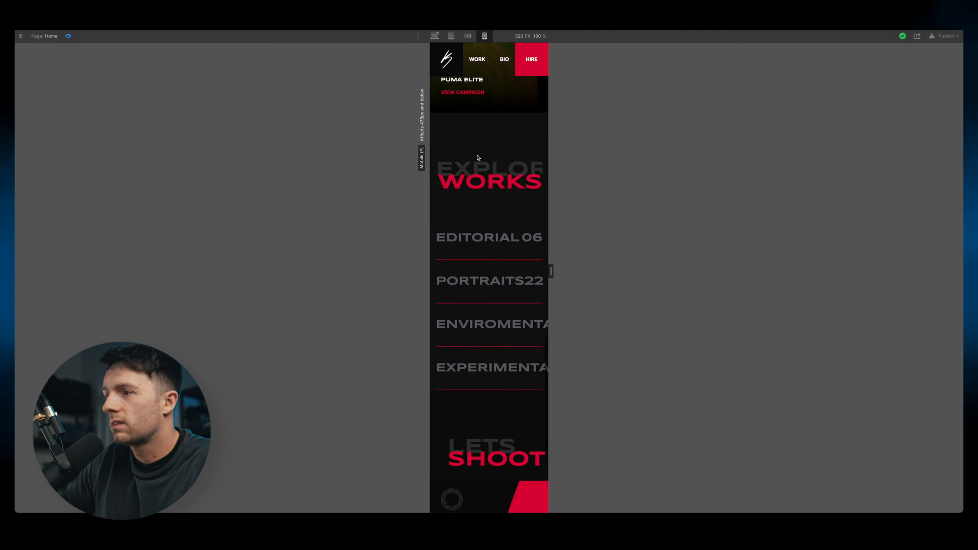
{"action": "scroll", "coordinate": [478, 158], "scroll_direction": "right", "scroll_amount": 1}
{"action": "scroll", "coordinate": [478, 158], "scroll_direction": "left", "scroll_amount": 1}
{"action": "left_click", "coordinate": [467, 36]}
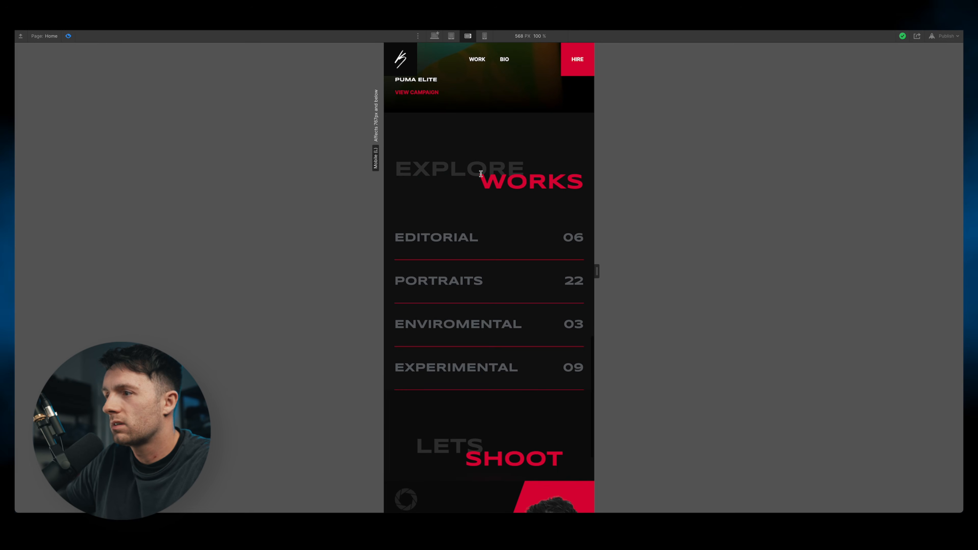
{"action": "left_click", "coordinate": [484, 36]}
{"action": "scroll", "coordinate": [495, 247], "scroll_direction": "down", "scroll_amount": 5}
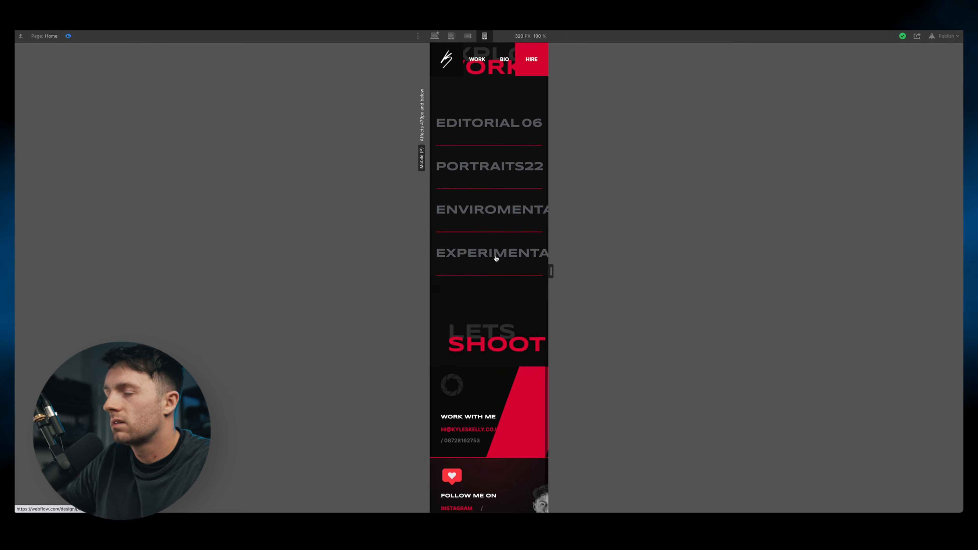
{"action": "scroll", "coordinate": [496, 258], "scroll_direction": "right", "scroll_amount": 1}
{"action": "scroll", "coordinate": [496, 258], "scroll_direction": "left", "scroll_amount": 1}
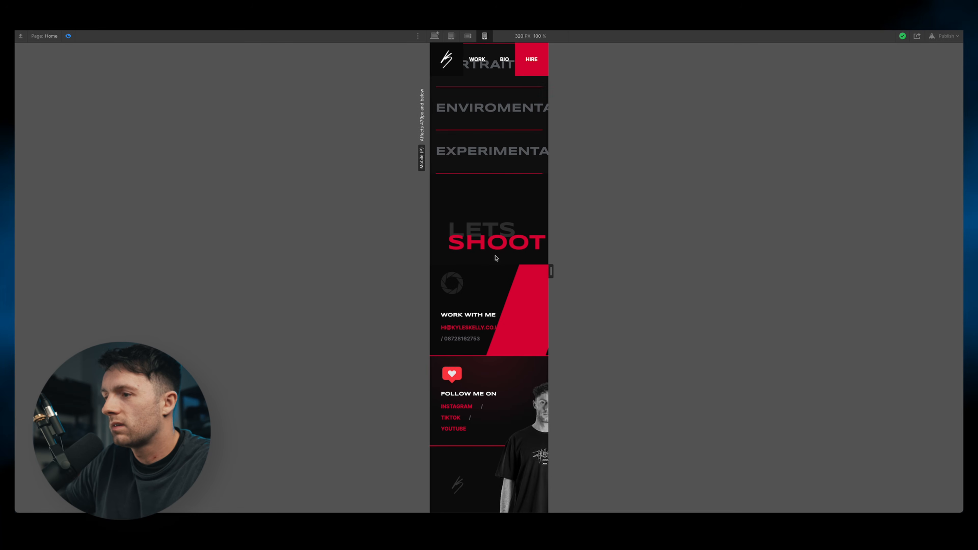
{"action": "scroll", "coordinate": [496, 258], "scroll_direction": "up", "scroll_amount": 3}
{"action": "scroll", "coordinate": [496, 258], "scroll_direction": "up", "scroll_amount": 10}
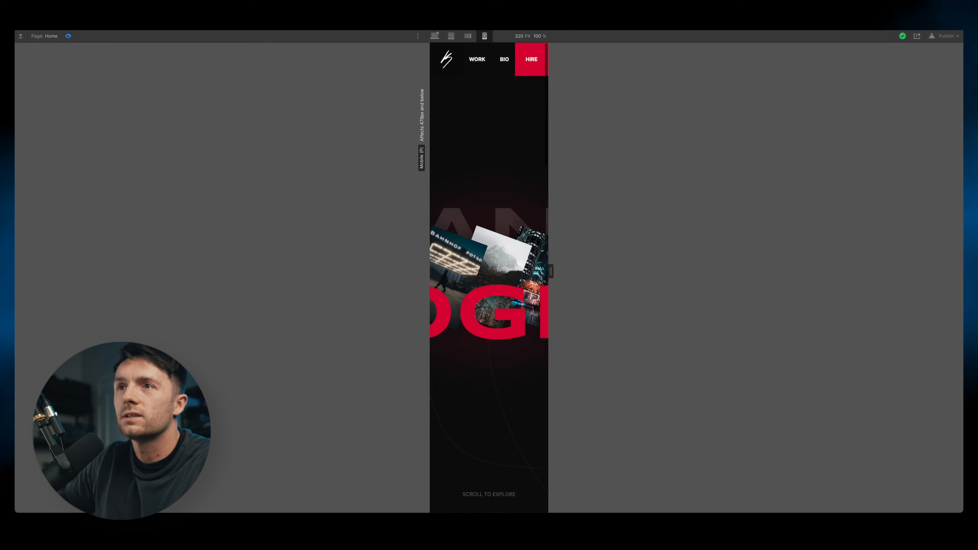
Leave the preview and set the font size of the hero Heading and accent to 8 em at the tablet breakpoint
{"action": "left_click", "coordinate": [69, 37]}
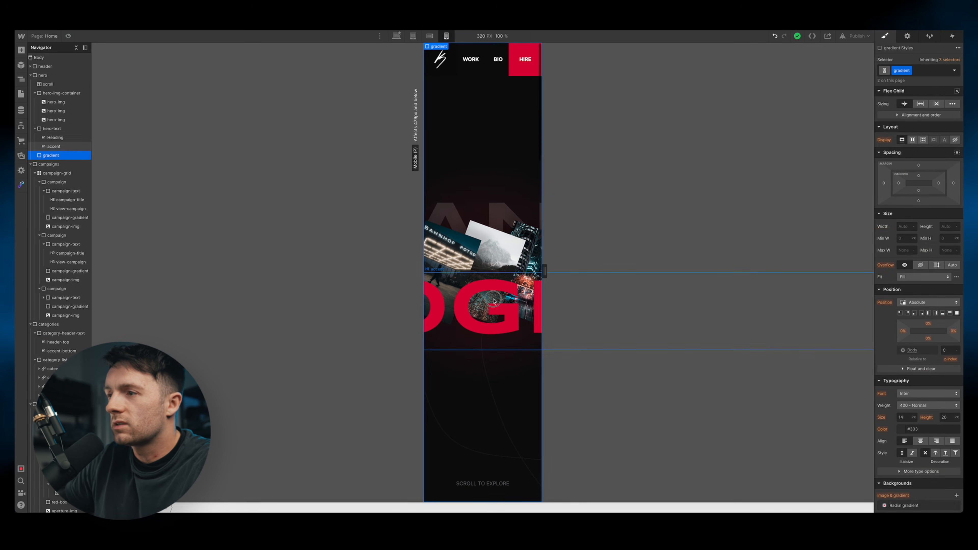
{"action": "left_click", "coordinate": [413, 36]}
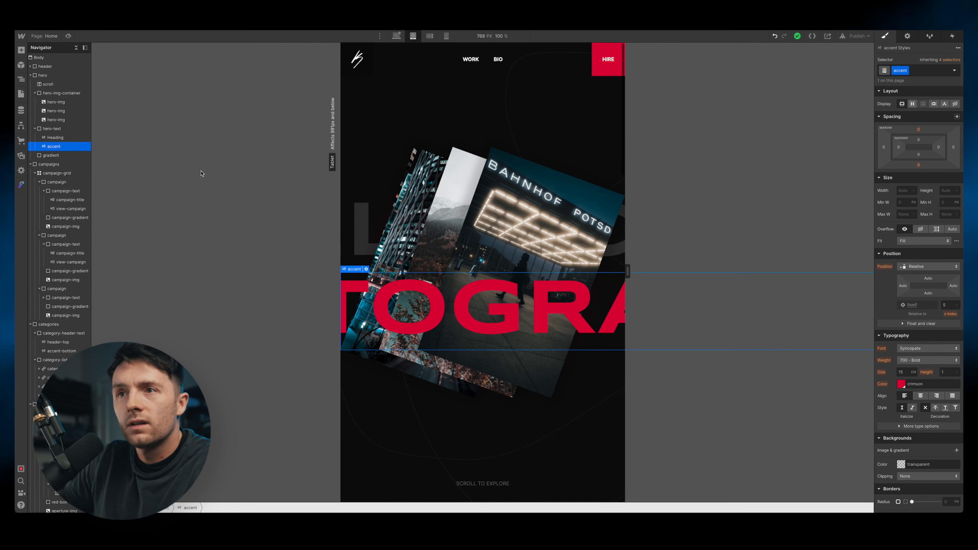
{"action": "left_click", "coordinate": [56, 138]}
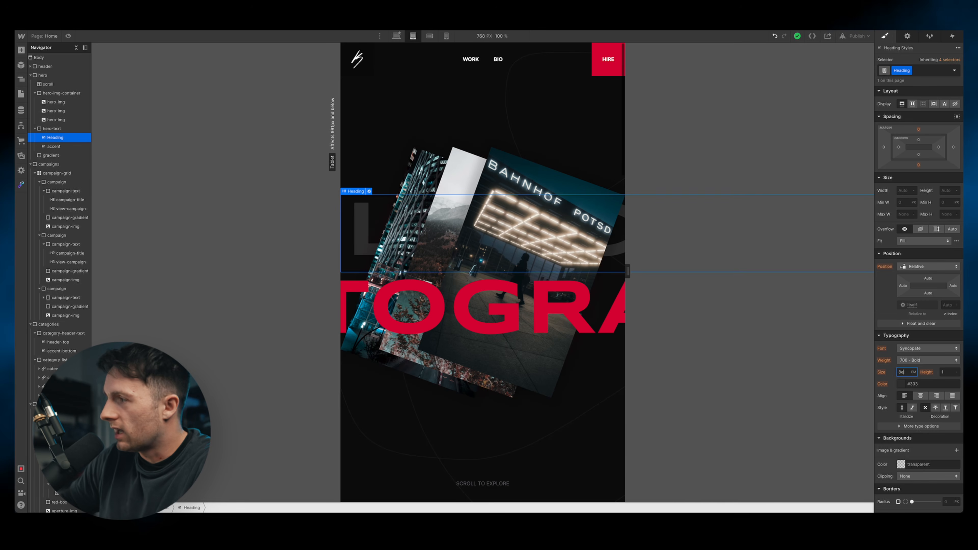
{"action": "key", "text": "Return"}
{"action": "left_click", "coordinate": [470, 316]}
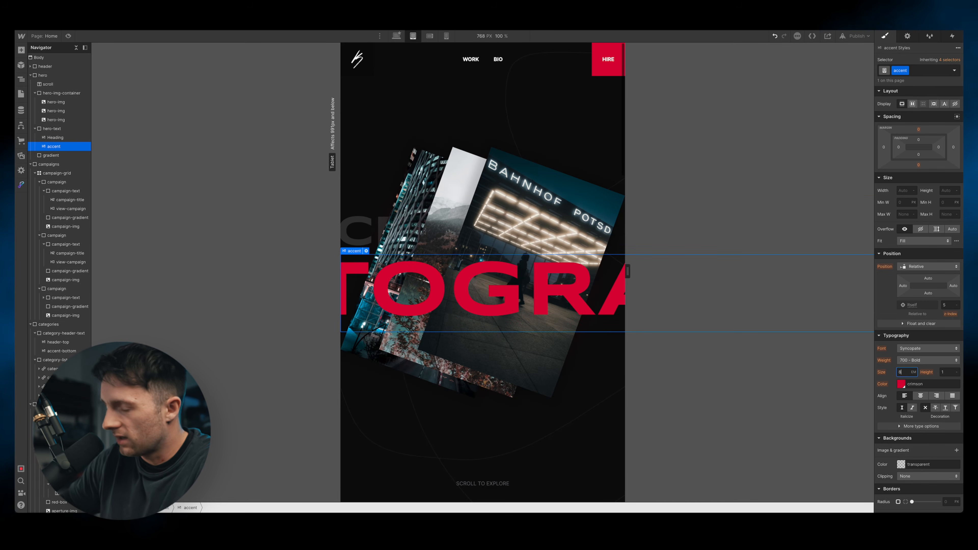
{"action": "type", "text": "8em"}
{"action": "key", "text": "Return"}
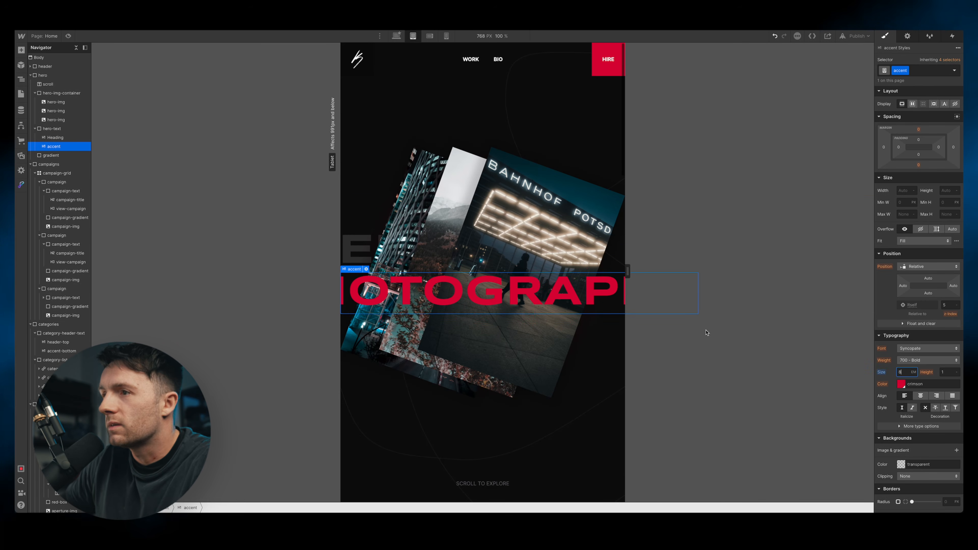
At the mobile portrait breakpoint, set the hero Heading and accent font size to 4 em and the Heading's bottom margin to about 340 px
{"action": "left_click", "coordinate": [430, 36]}
{"action": "left_click", "coordinate": [443, 36]}
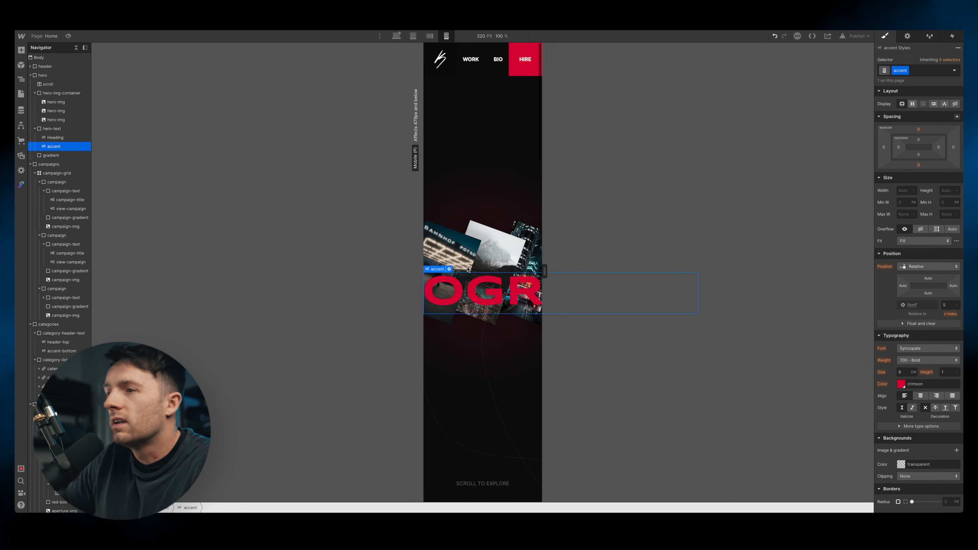
{"action": "left_click", "coordinate": [57, 138]}
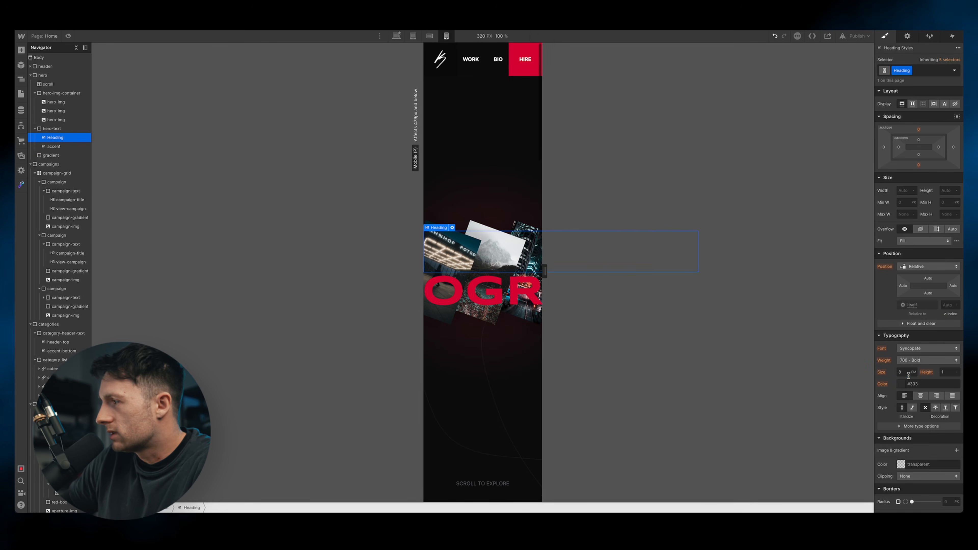
{"action": "key", "text": "BackSpace"}
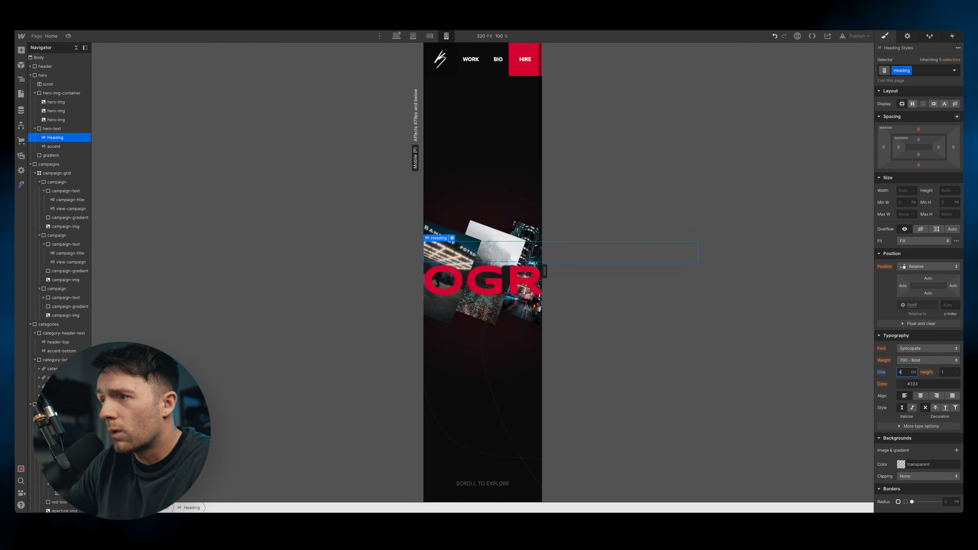
{"action": "left_click", "coordinate": [54, 146]}
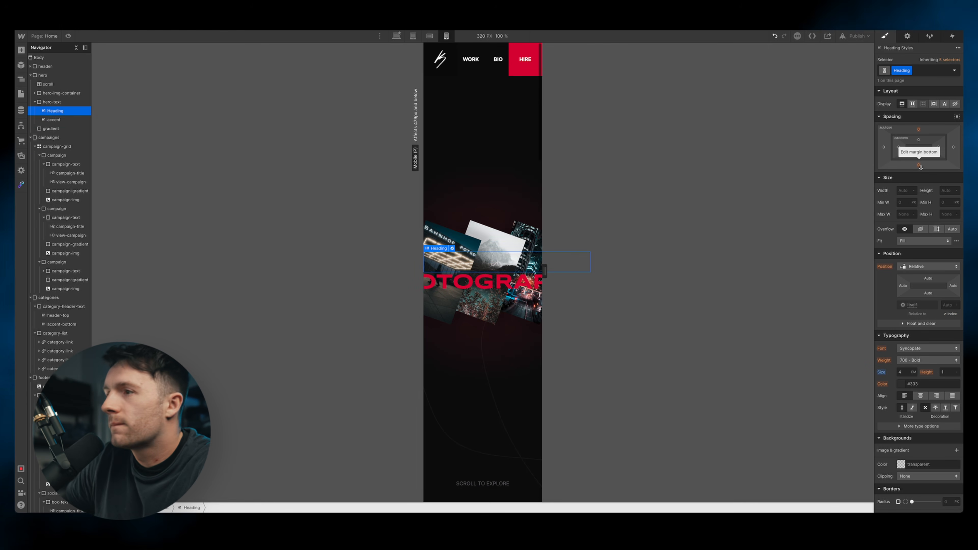
{"action": "left_click_drag", "start_coordinate": [920, 166], "coordinate": [888, 294]}
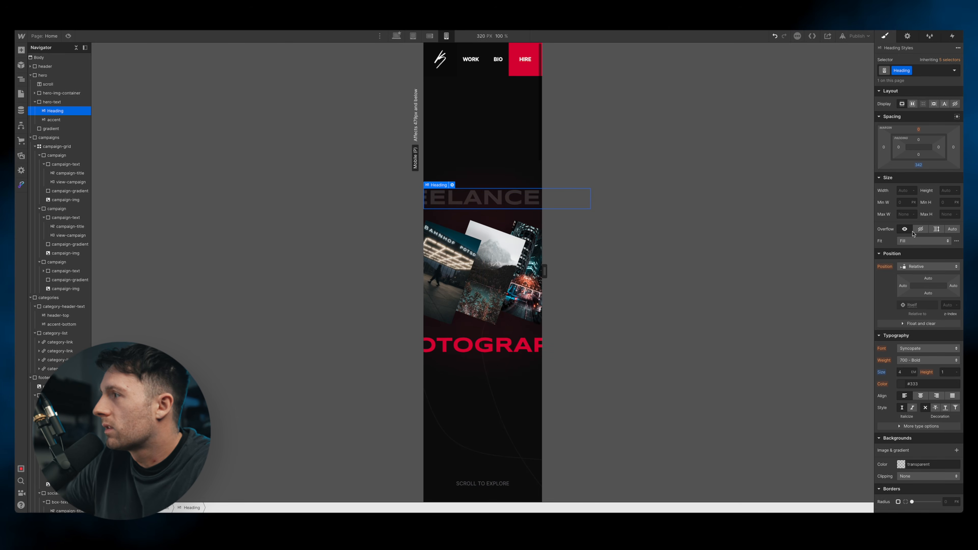
{"action": "left_click_drag", "start_coordinate": [919, 165], "coordinate": [924, 166]}
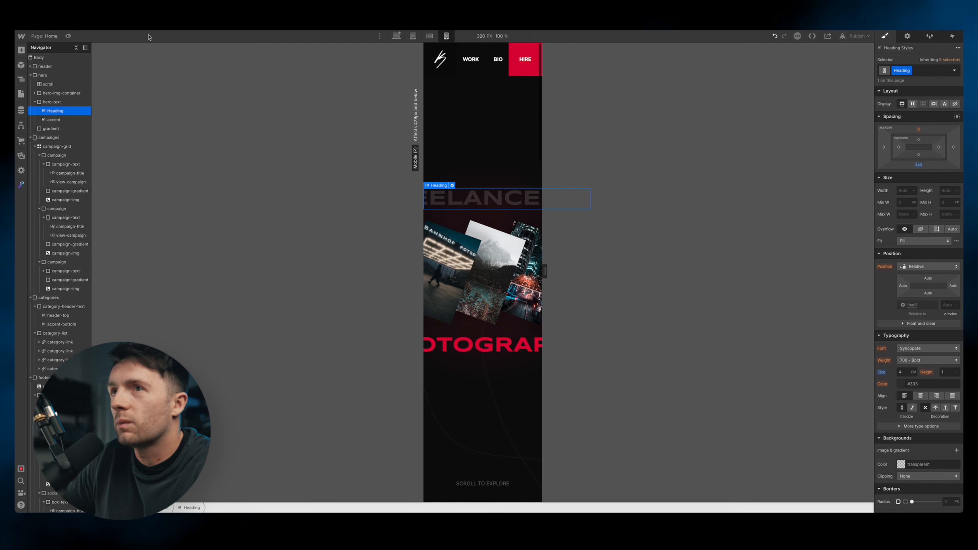
Preview the hero at the mobile portrait breakpoint and check the page for sideways overflow
{"action": "left_click", "coordinate": [69, 36]}
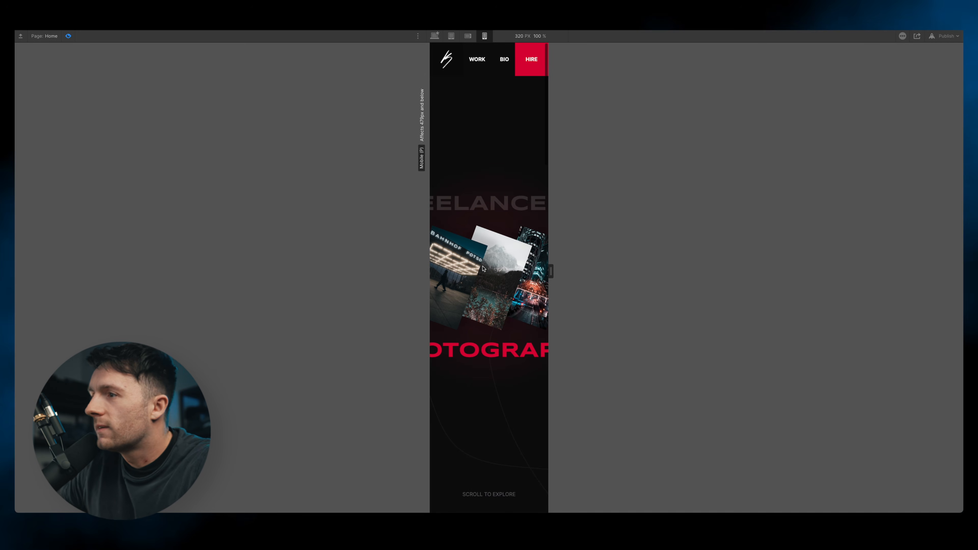
{"action": "scroll", "coordinate": [497, 174], "scroll_direction": "down", "scroll_amount": 3}
{"action": "scroll", "coordinate": [495, 214], "scroll_direction": "up", "scroll_amount": 3}
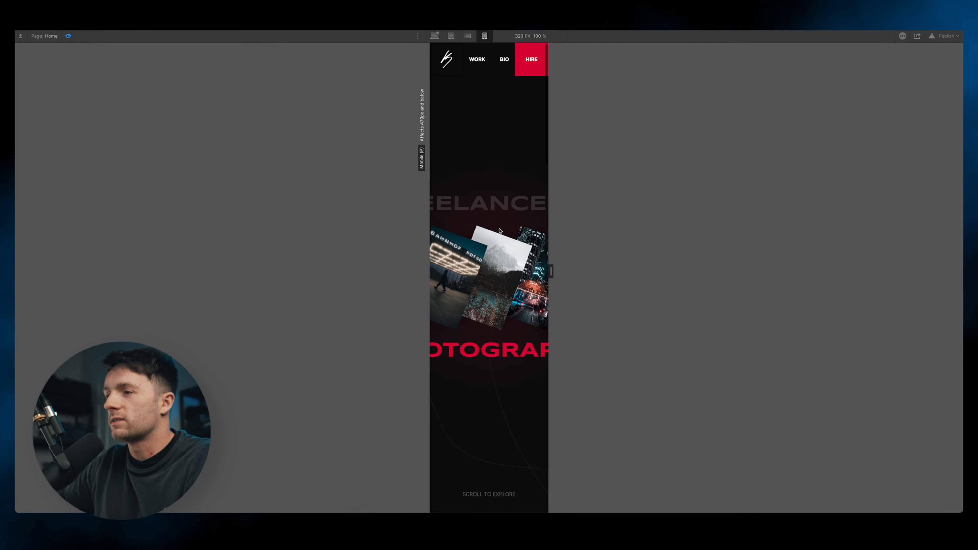
{"action": "scroll", "coordinate": [502, 216], "scroll_direction": "down", "scroll_amount": 3}
{"action": "scroll", "coordinate": [501, 227], "scroll_direction": "up", "scroll_amount": 3}
{"action": "scroll", "coordinate": [500, 231], "scroll_direction": "right", "scroll_amount": 1}
{"action": "scroll", "coordinate": [500, 232], "scroll_direction": "down", "scroll_amount": 1}
{"action": "scroll", "coordinate": [500, 232], "scroll_direction": "up", "scroll_amount": 1}
{"action": "scroll", "coordinate": [500, 232], "scroll_direction": "left", "scroll_amount": 1}
{"action": "scroll", "coordinate": [500, 231], "scroll_direction": "right", "scroll_amount": 1}
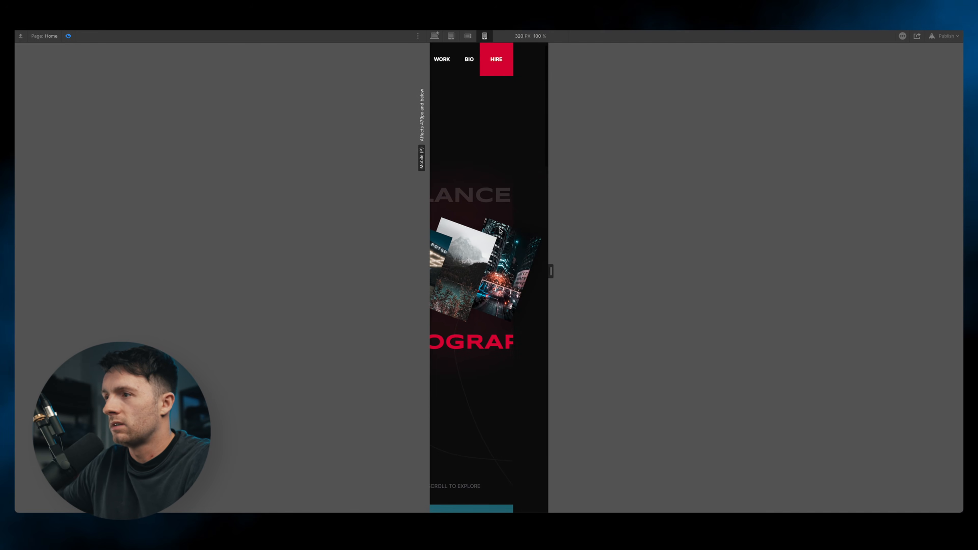
{"action": "scroll", "coordinate": [500, 231], "scroll_direction": "left", "scroll_amount": 1}
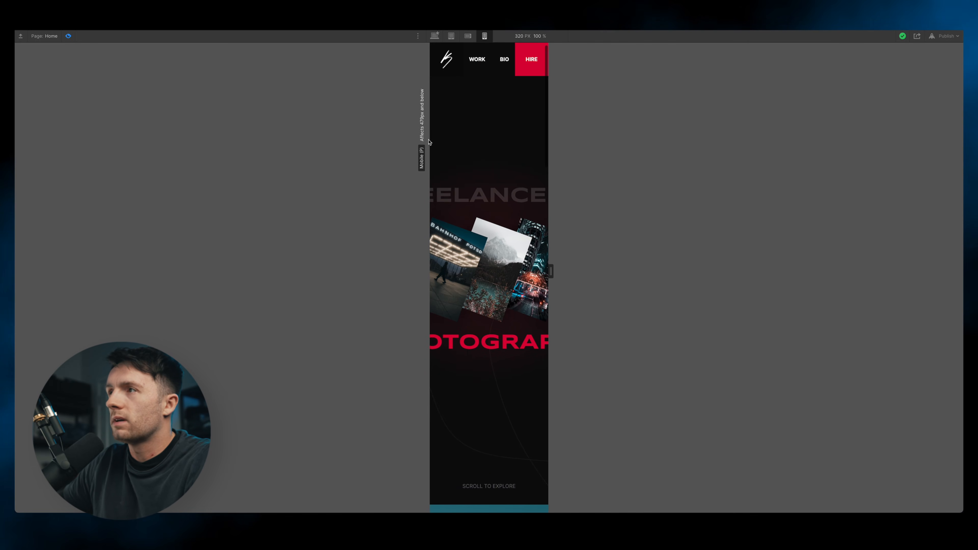
{"action": "scroll", "coordinate": [502, 141], "scroll_direction": "right", "scroll_amount": 1}
{"action": "scroll", "coordinate": [502, 139], "scroll_direction": "left", "scroll_amount": 1}
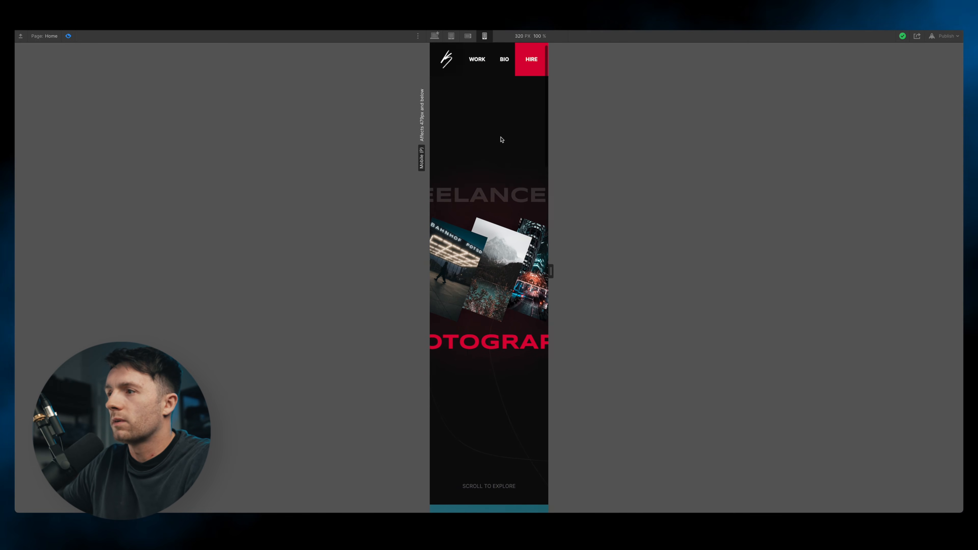
Leave the preview, try hiding the overflow of the hero-img-container at mobile portrait, and check the hero in preview
{"action": "left_click", "coordinate": [68, 36]}
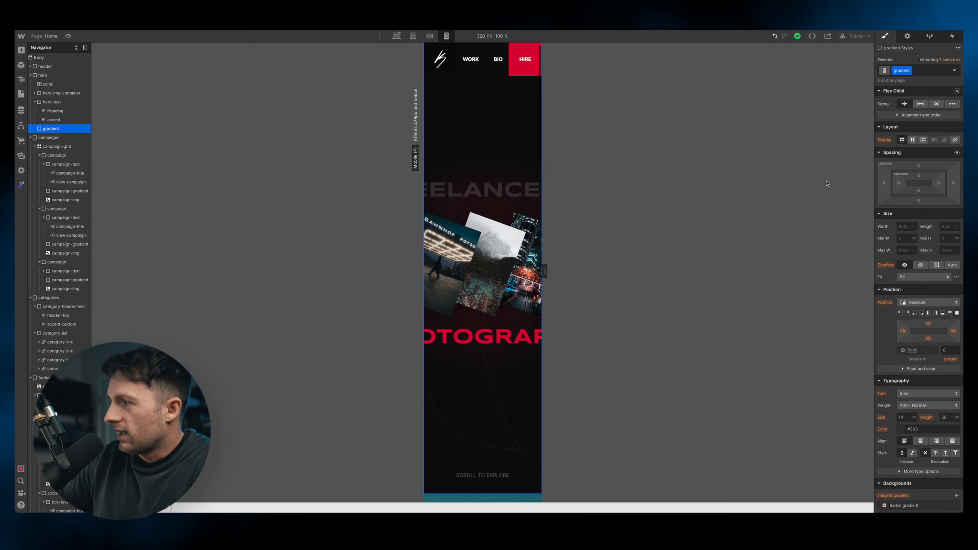
{"action": "left_click", "coordinate": [43, 75]}
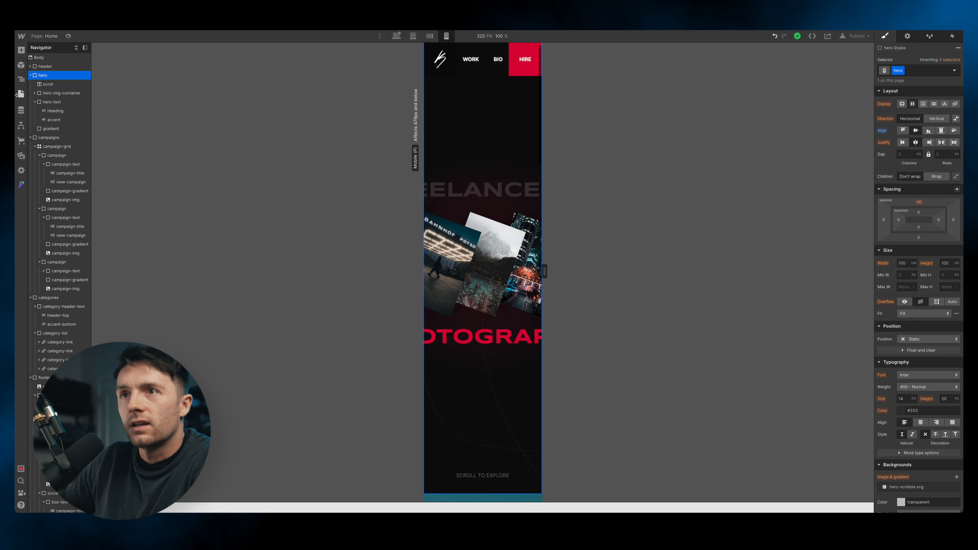
{"action": "left_click", "coordinate": [31, 74]}
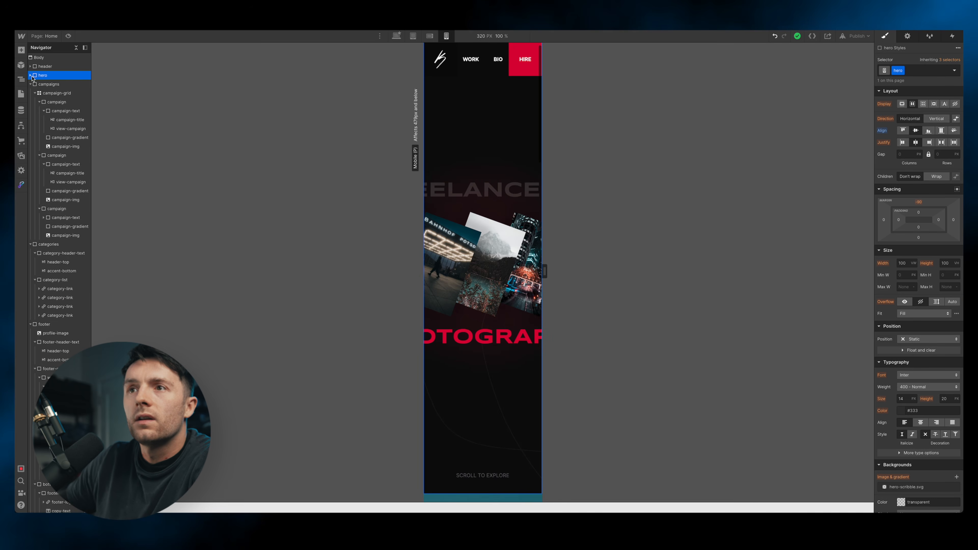
{"action": "left_click", "coordinate": [30, 75]}
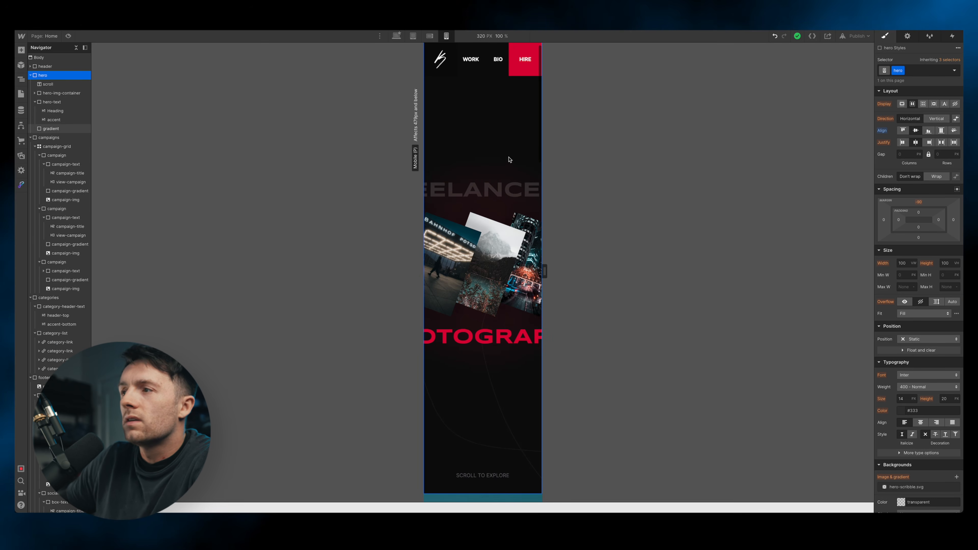
{"action": "left_click", "coordinate": [523, 248]}
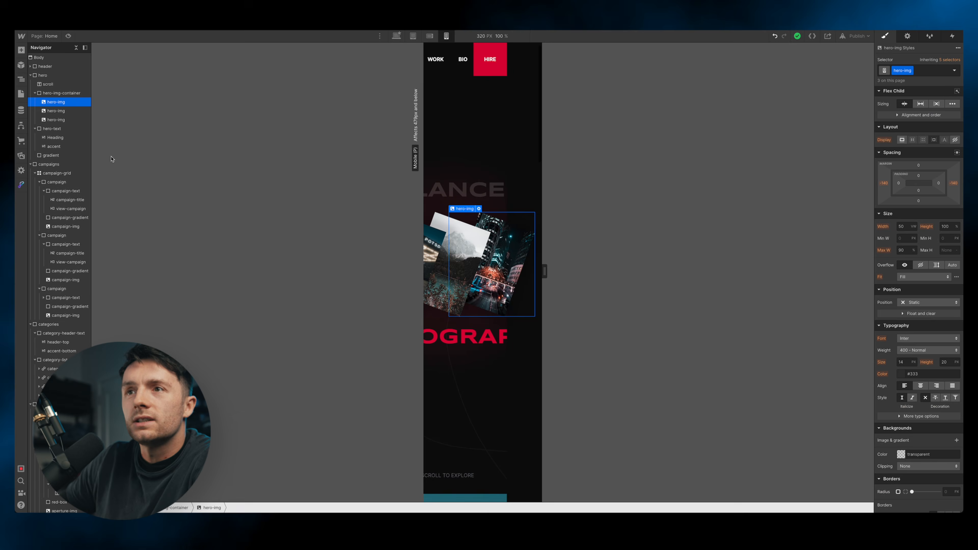
{"action": "left_click", "coordinate": [58, 94]}
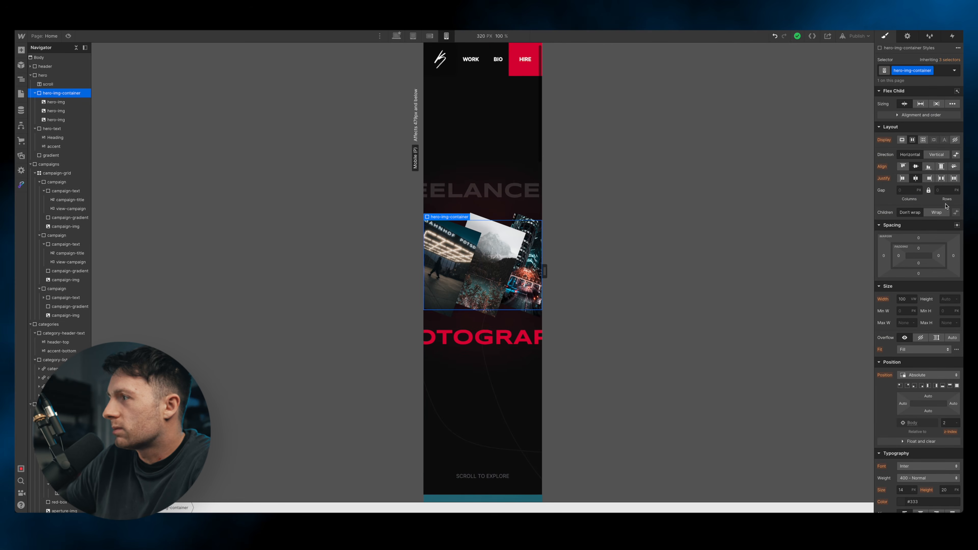
{"action": "left_click", "coordinate": [919, 338]}
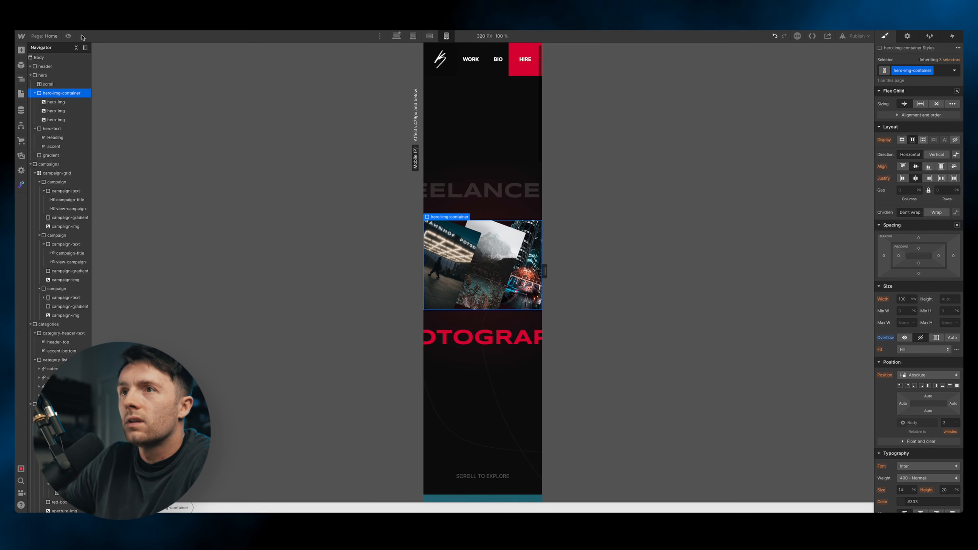
{"action": "left_click", "coordinate": [69, 35]}
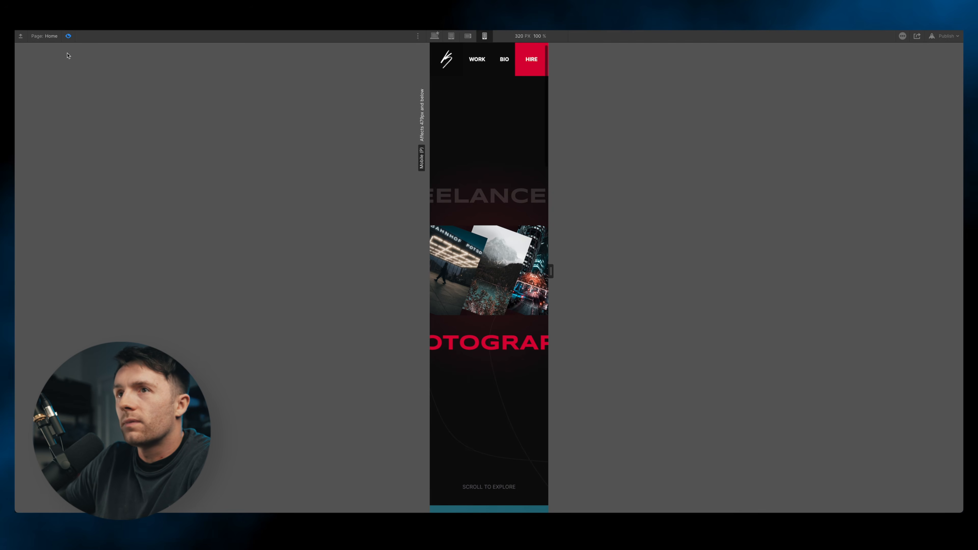
{"action": "left_click", "coordinate": [69, 36]}
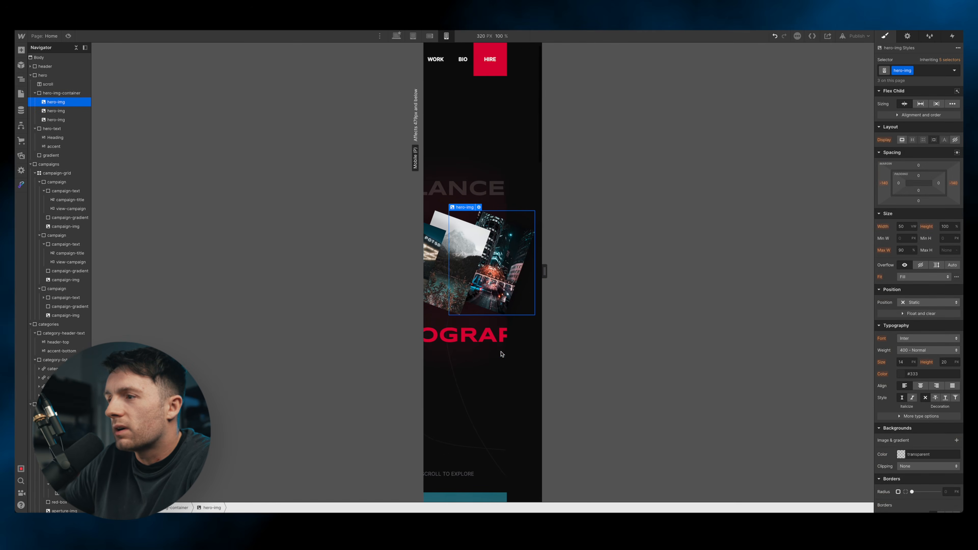
Set the category-title font size to 1.2 em at the mobile portrait breakpoint
{"action": "left_click", "coordinate": [491, 322]}
{"action": "scroll", "coordinate": [492, 322], "scroll_direction": "down", "scroll_amount": 20}
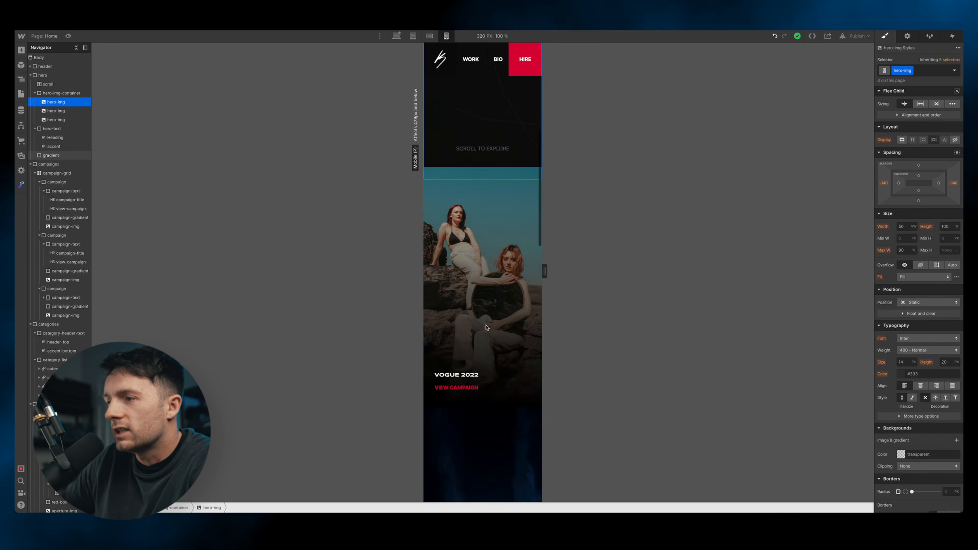
{"action": "scroll", "coordinate": [486, 327], "scroll_direction": "up", "scroll_amount": 3}
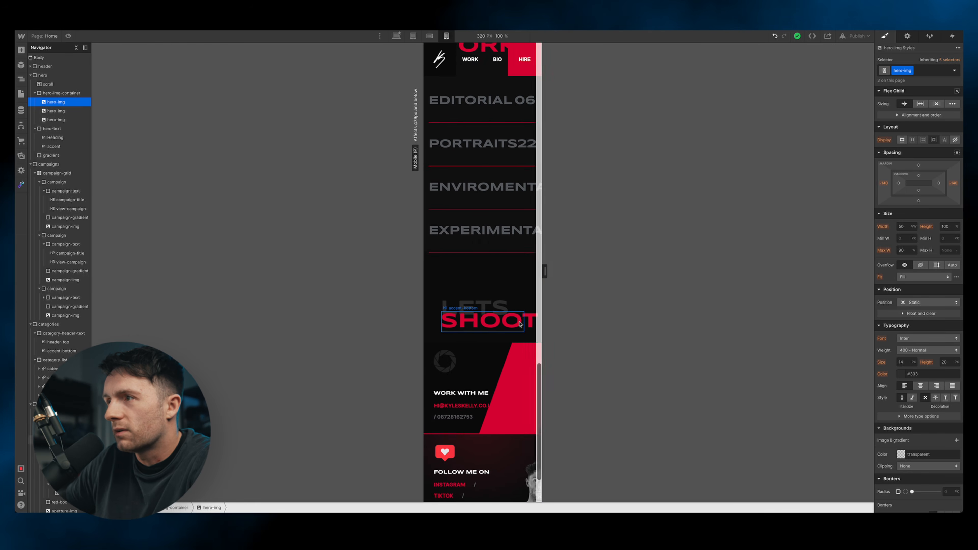
{"action": "left_click", "coordinate": [489, 184]}
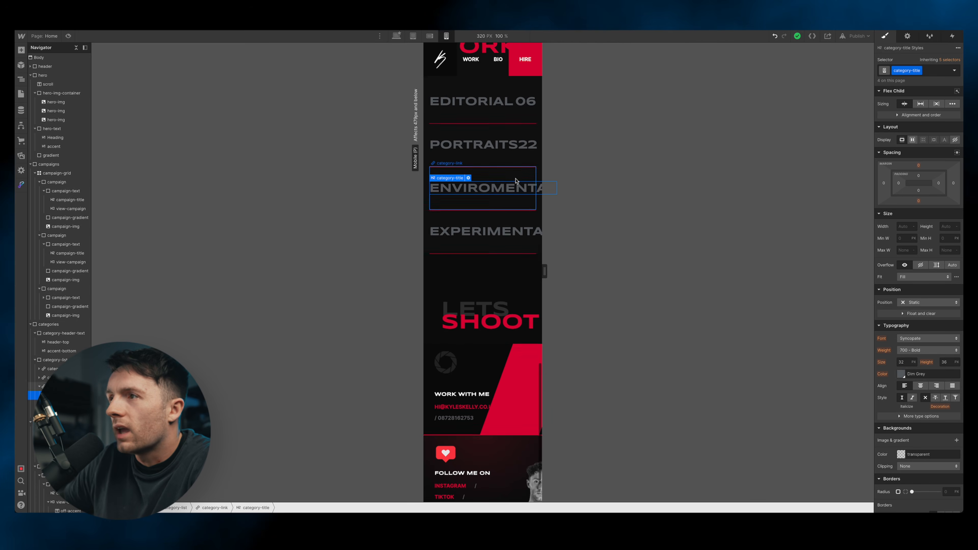
{"action": "scroll", "coordinate": [577, 227], "scroll_direction": "up", "scroll_amount": 3}
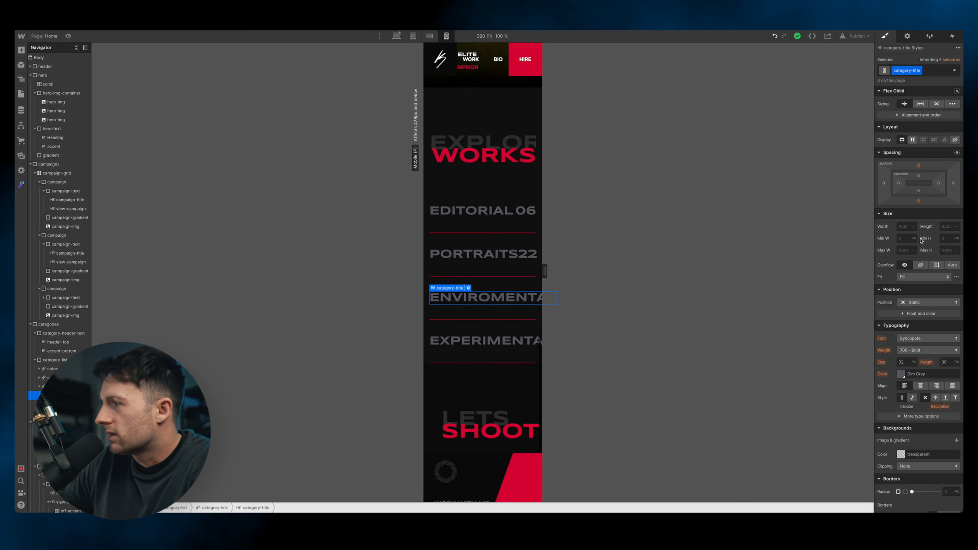
{"action": "left_click", "coordinate": [906, 364]}
{"action": "type", "text": "2"}
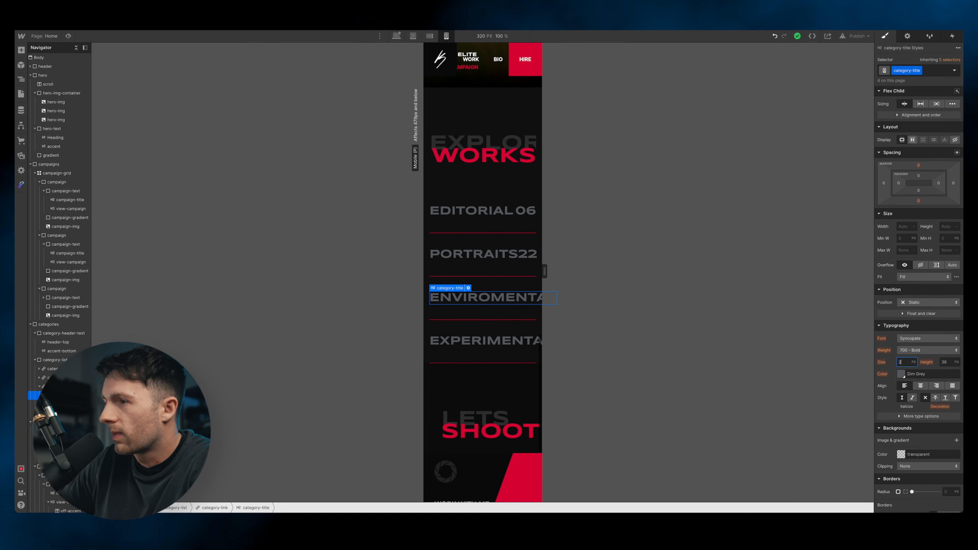
{"action": "type", "text": "em"}
{"action": "key", "text": "Return"}
{"action": "left_click", "coordinate": [905, 363]}
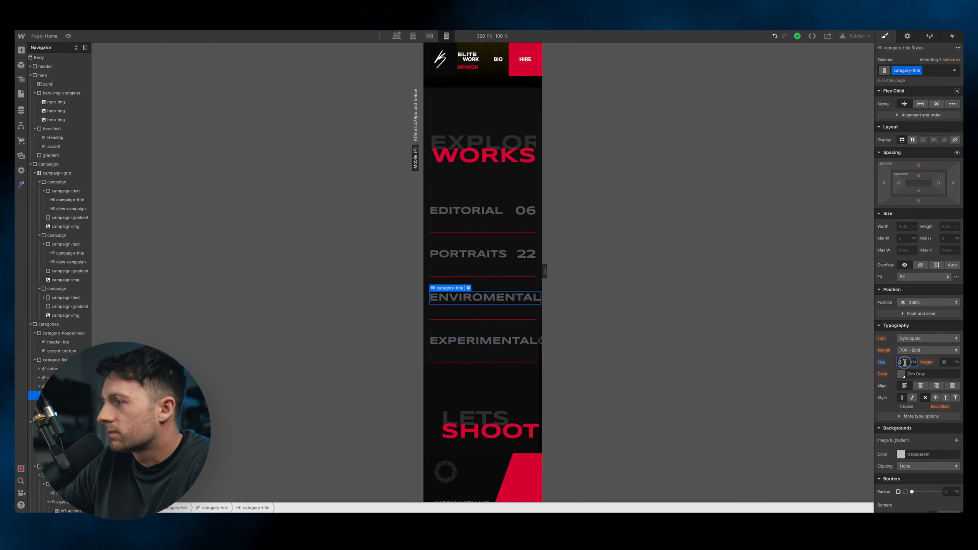
{"action": "key", "text": "Down"}
{"action": "key", "text": "Down"}
{"action": "key", "text": "Up"}
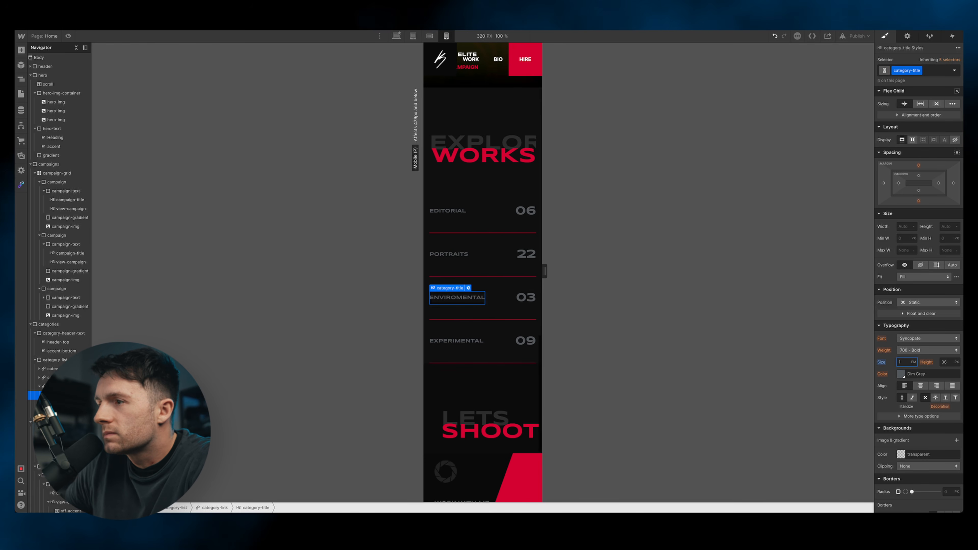
{"action": "type", "text": ".2"}
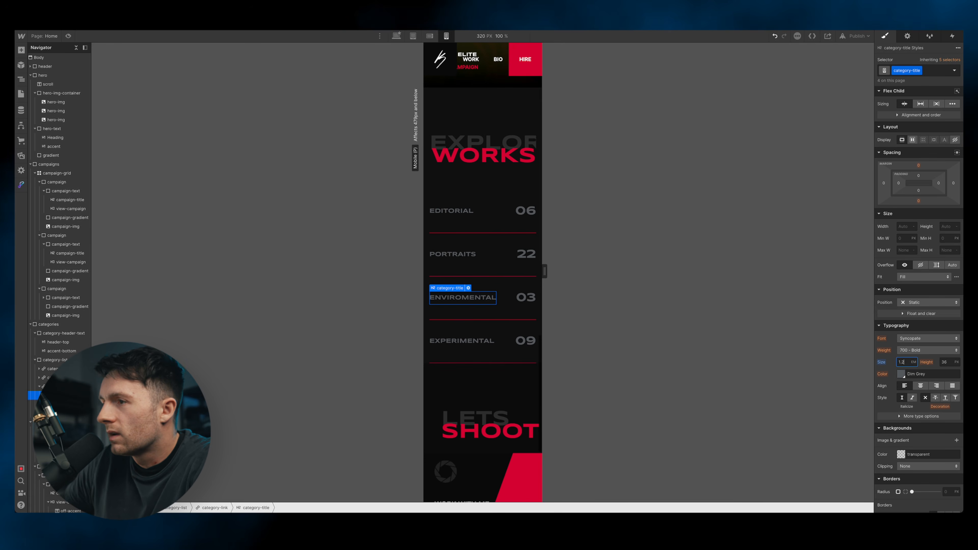
Check the category rows, footer, campaigns and hero for sideways overflow at the mobile portrait breakpoint
{"action": "left_click", "coordinate": [526, 210]}
{"action": "scroll", "coordinate": [531, 250], "scroll_direction": "right", "scroll_amount": 2}
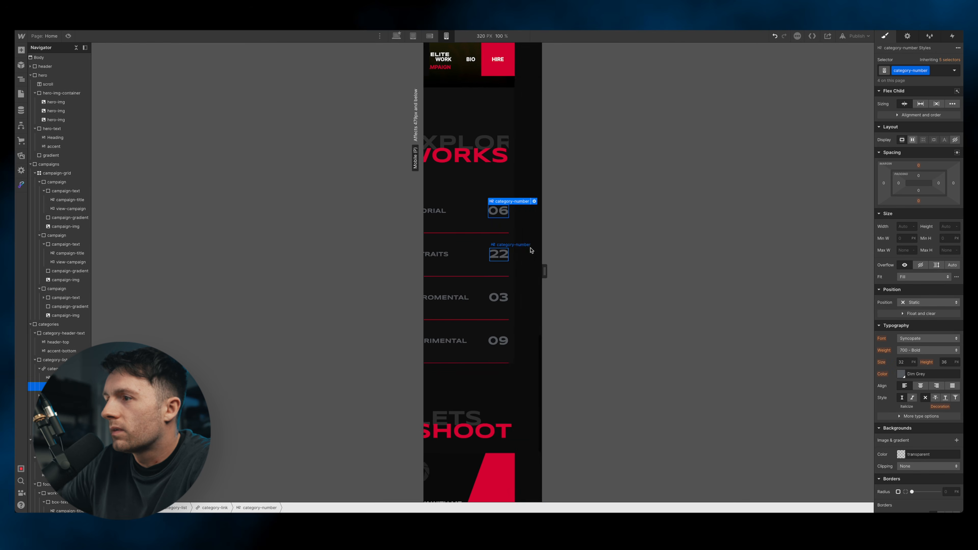
{"action": "scroll", "coordinate": [530, 250], "scroll_direction": "left", "scroll_amount": 2}
{"action": "scroll", "coordinate": [530, 250], "scroll_direction": "right", "scroll_amount": 2}
{"action": "scroll", "coordinate": [531, 251], "scroll_direction": "left", "scroll_amount": 2}
{"action": "scroll", "coordinate": [531, 250], "scroll_direction": "right", "scroll_amount": 1}
{"action": "scroll", "coordinate": [531, 250], "scroll_direction": "left", "scroll_amount": 1}
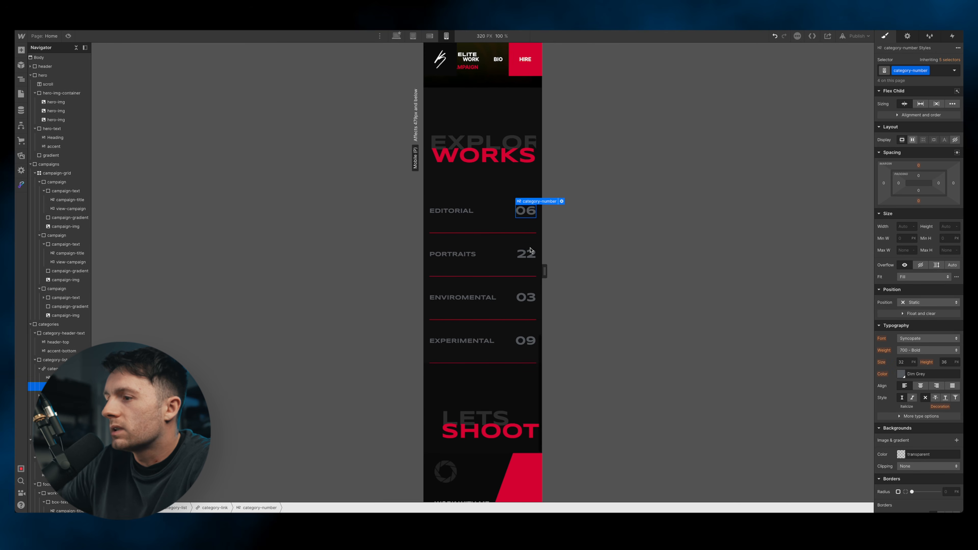
{"action": "scroll", "coordinate": [530, 250], "scroll_direction": "down", "scroll_amount": 5}
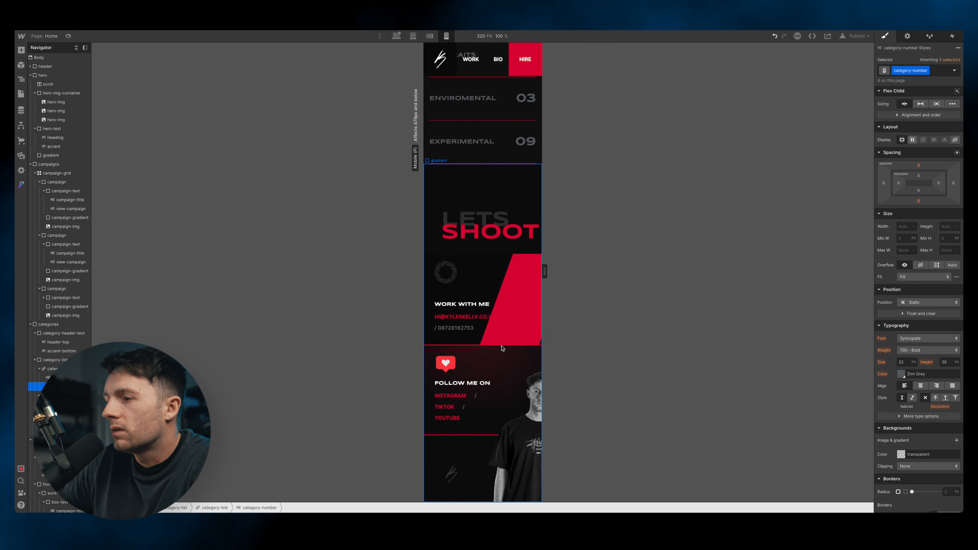
{"action": "scroll", "coordinate": [502, 348], "scroll_direction": "right", "scroll_amount": 2}
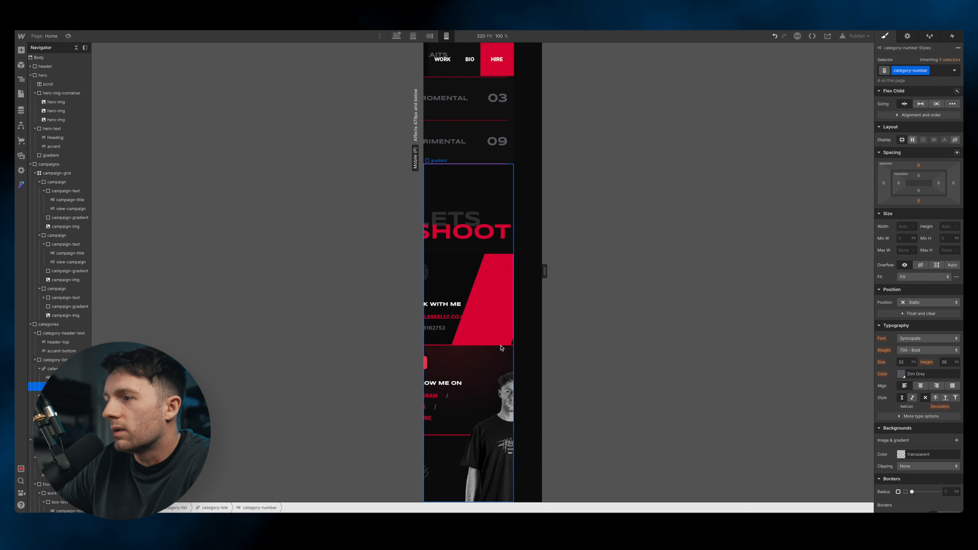
{"action": "scroll", "coordinate": [502, 348], "scroll_direction": "left", "scroll_amount": 2}
{"action": "scroll", "coordinate": [502, 348], "scroll_direction": "up", "scroll_amount": 8}
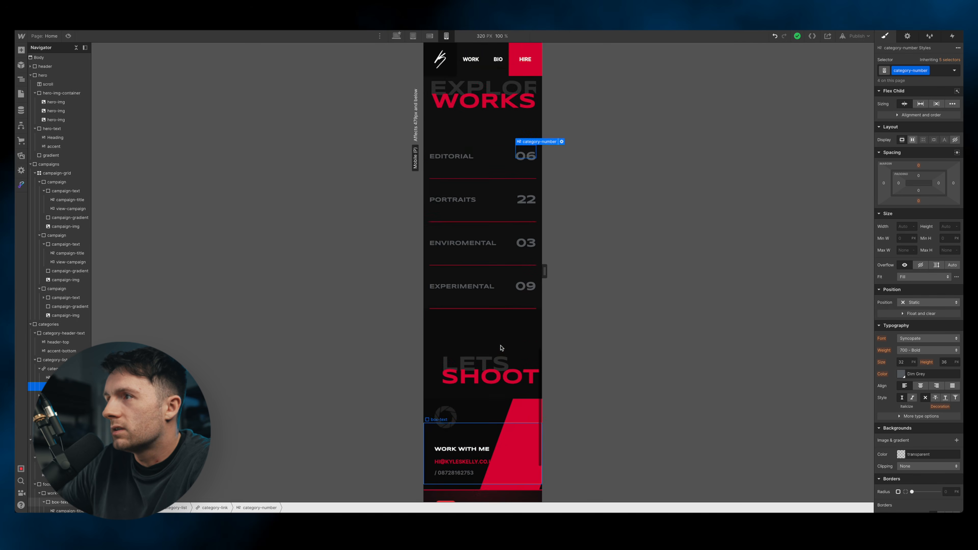
{"action": "scroll", "coordinate": [509, 339], "scroll_direction": "right", "scroll_amount": 1}
{"action": "scroll", "coordinate": [515, 316], "scroll_direction": "up", "scroll_amount": 6}
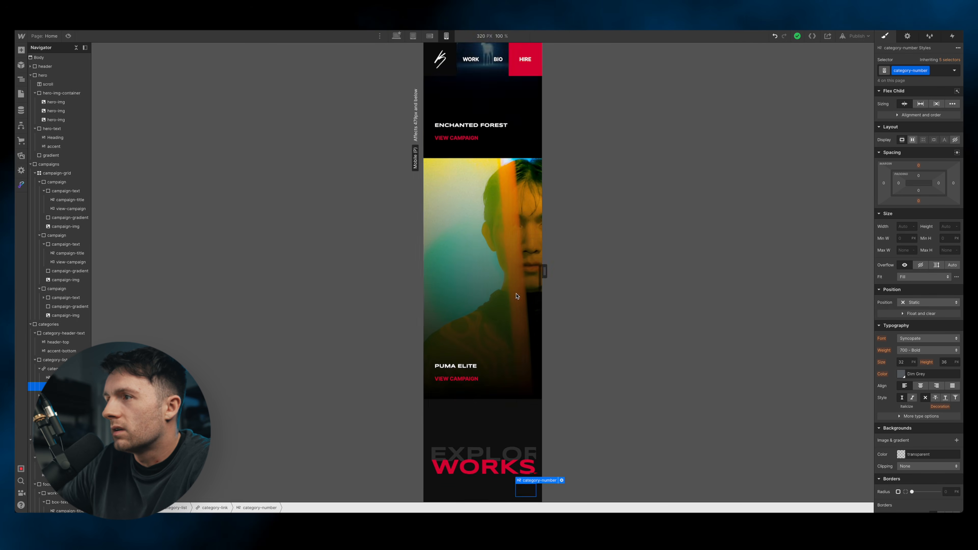
{"action": "scroll", "coordinate": [517, 296], "scroll_direction": "left", "scroll_amount": 1}
{"action": "scroll", "coordinate": [516, 296], "scroll_direction": "up", "scroll_amount": 12}
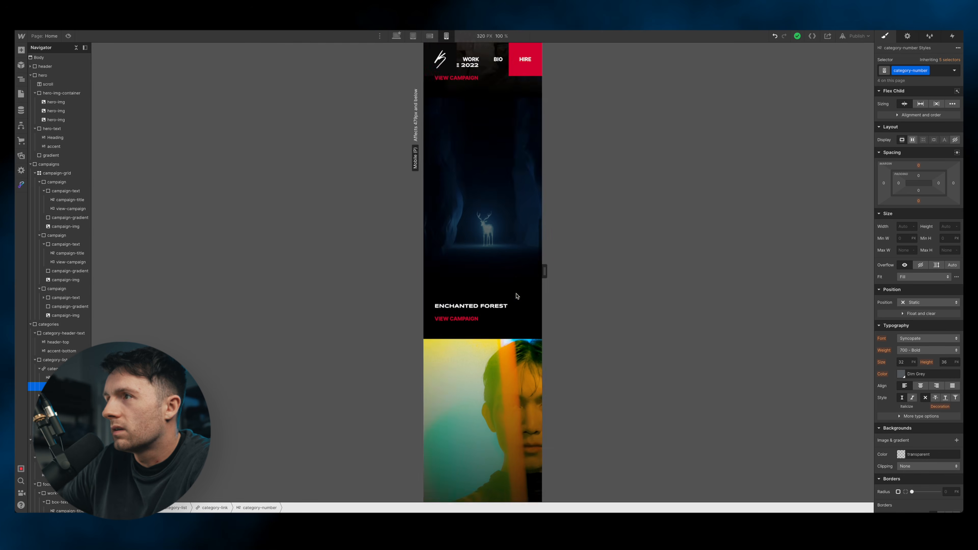
{"action": "scroll", "coordinate": [517, 296], "scroll_direction": "right", "scroll_amount": 1}
{"action": "scroll", "coordinate": [512, 288], "scroll_direction": "up", "scroll_amount": 3}
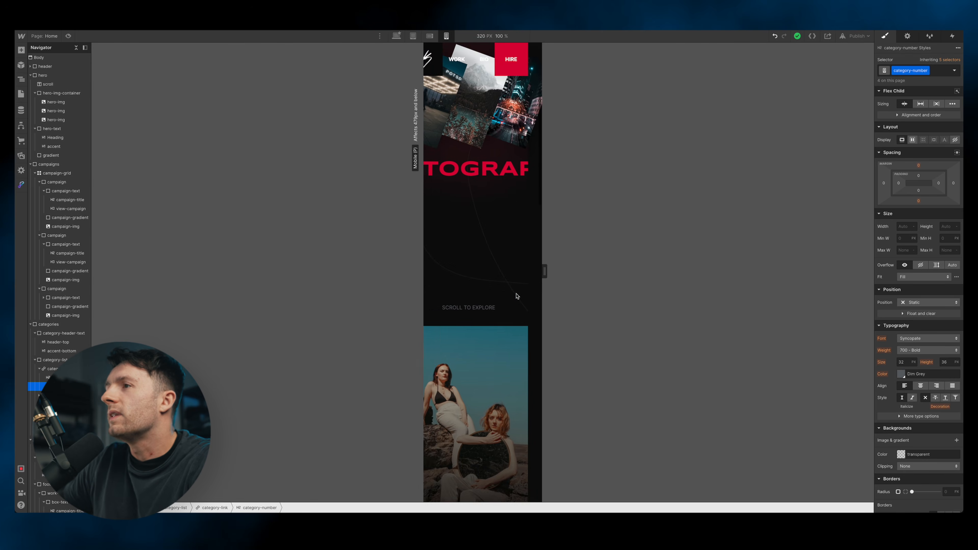
{"action": "scroll", "coordinate": [496, 281], "scroll_direction": "left", "scroll_amount": 2}
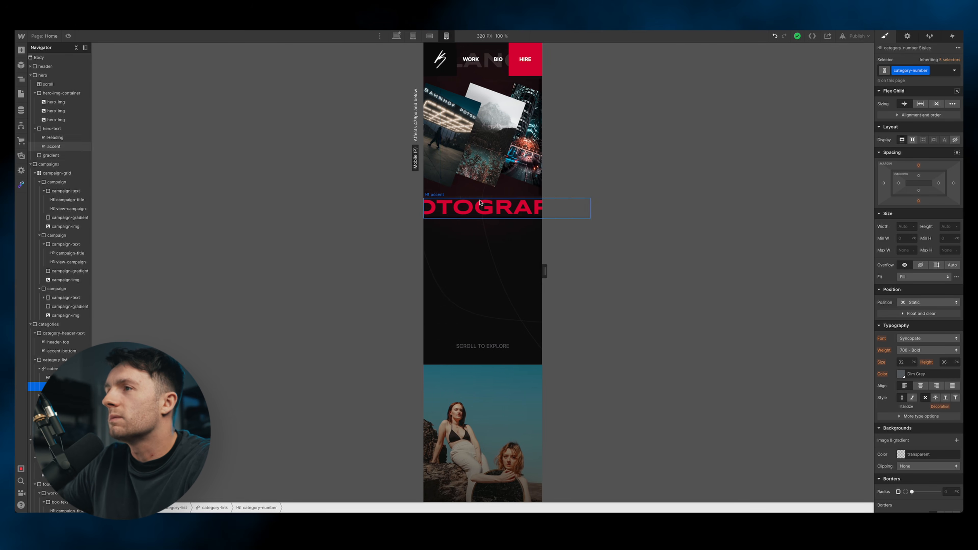
Set the hero-img-container's width to 100% and its overflow to hidden at the mobile portrait breakpoint
{"action": "left_click", "coordinate": [476, 147]}
{"action": "left_click", "coordinate": [60, 93]}
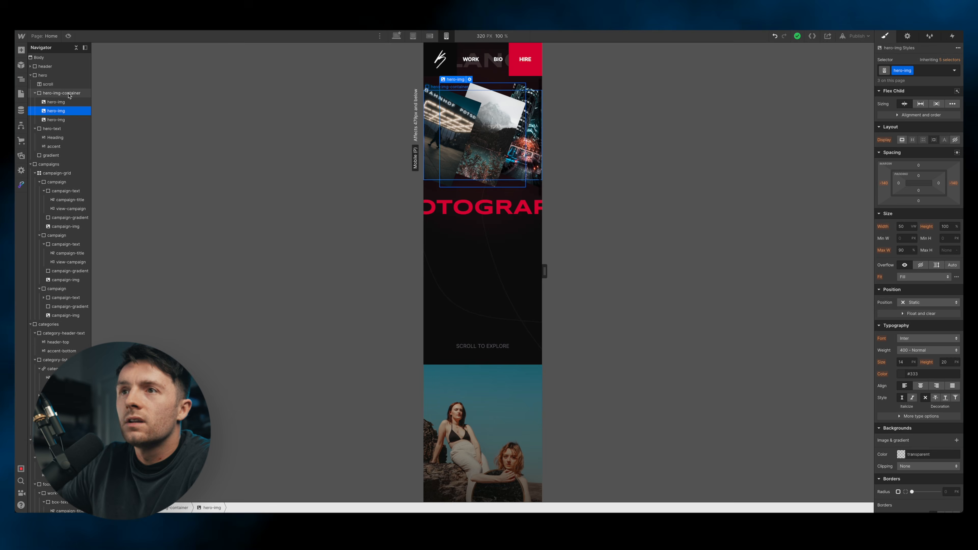
{"action": "left_click", "coordinate": [907, 299]}
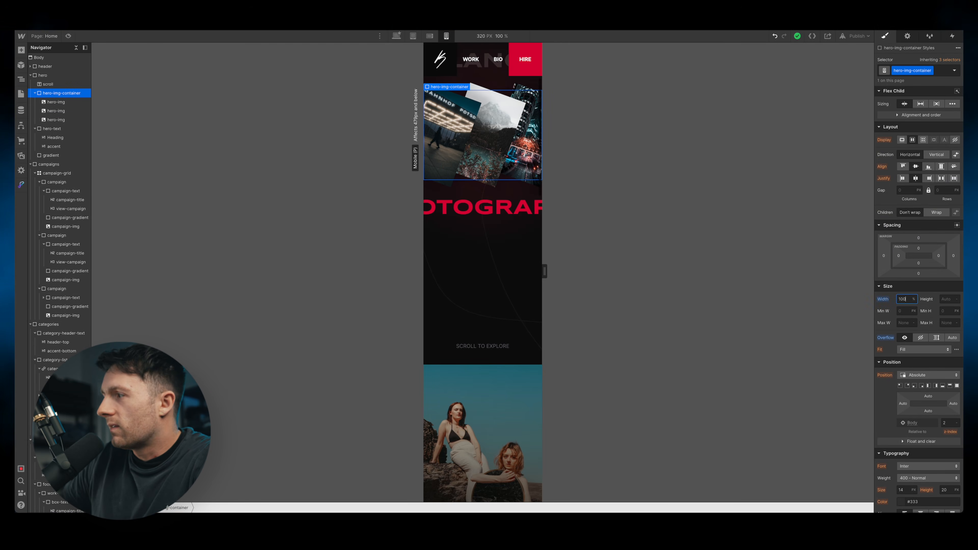
{"action": "type", "text": "100%"}
{"action": "key", "text": "Return"}
{"action": "left_click", "coordinate": [921, 338]}
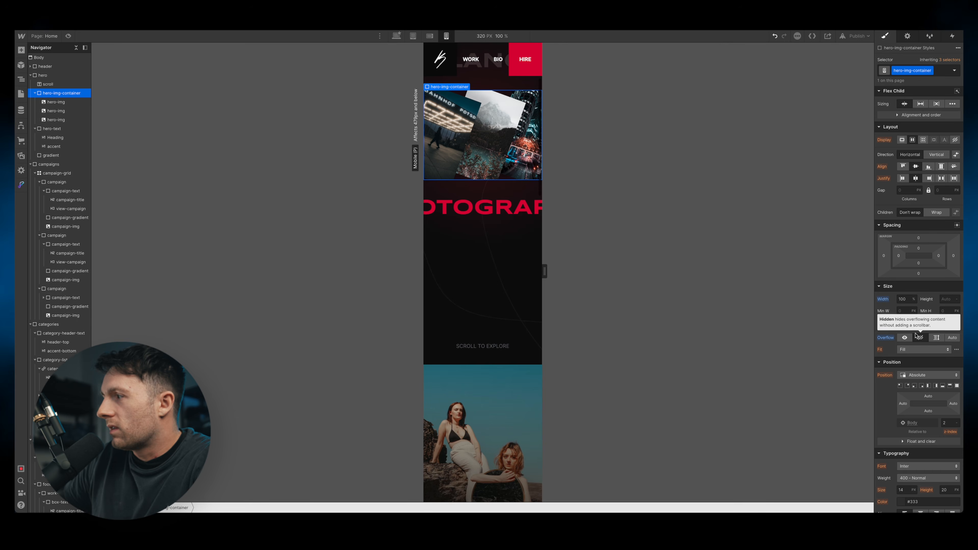
Set the hero-img-container's height to 600 px at the mobile portrait breakpoint
{"action": "left_click", "coordinate": [949, 299]}
{"action": "type", "text": "auto"}
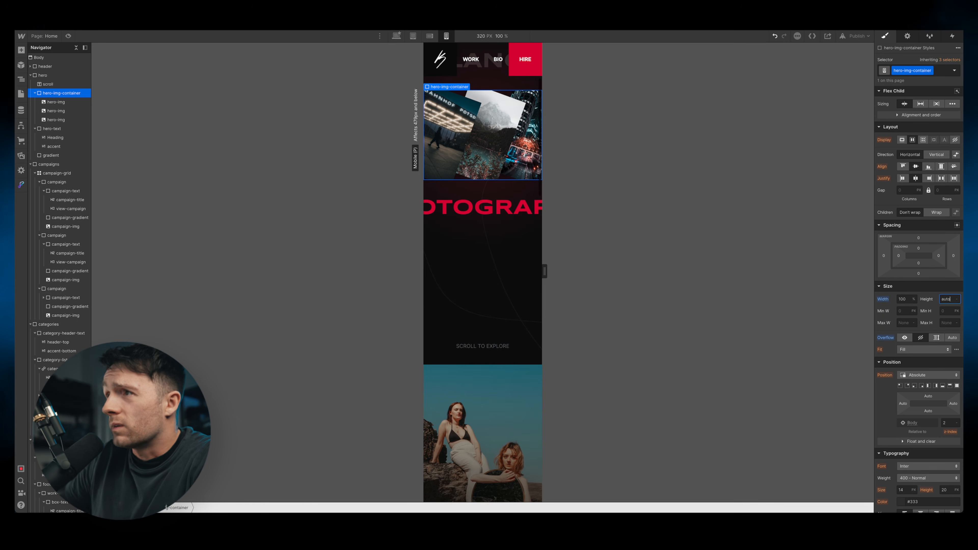
{"action": "double_click", "coordinate": [952, 299]}
{"action": "type", "text": "60"}
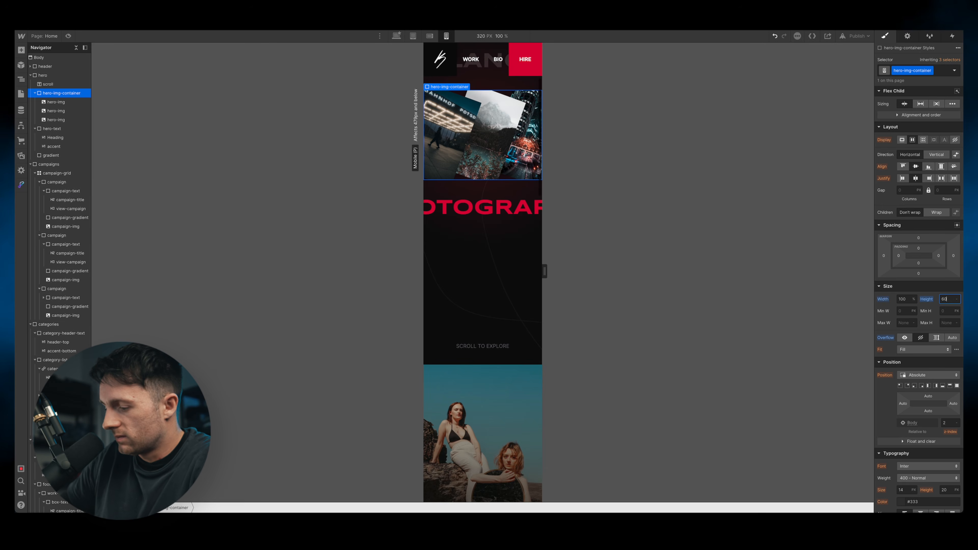
{"action": "type", "text": "0px"}
{"action": "key", "text": "Return"}
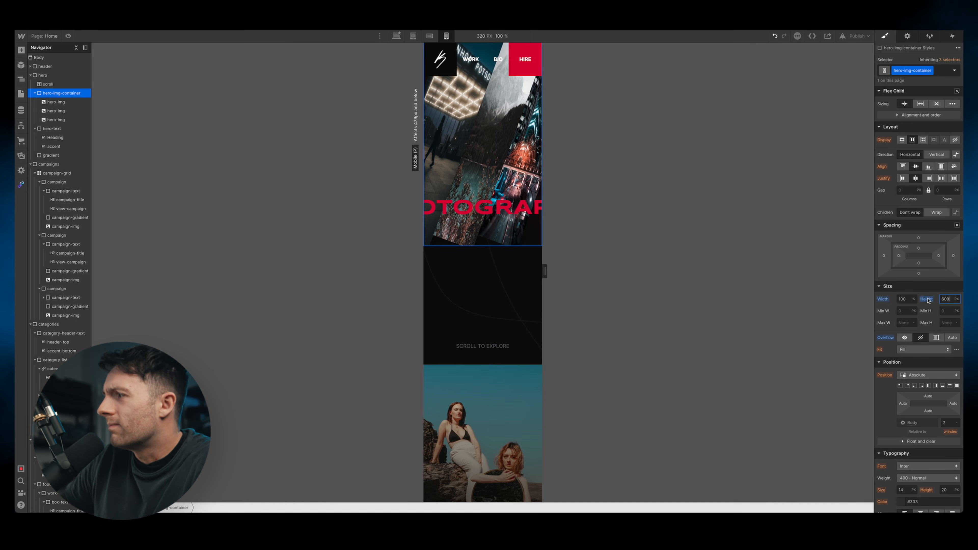
Set the hero-img's height to auto at the mobile portrait breakpoint
{"action": "left_click", "coordinate": [56, 101]}
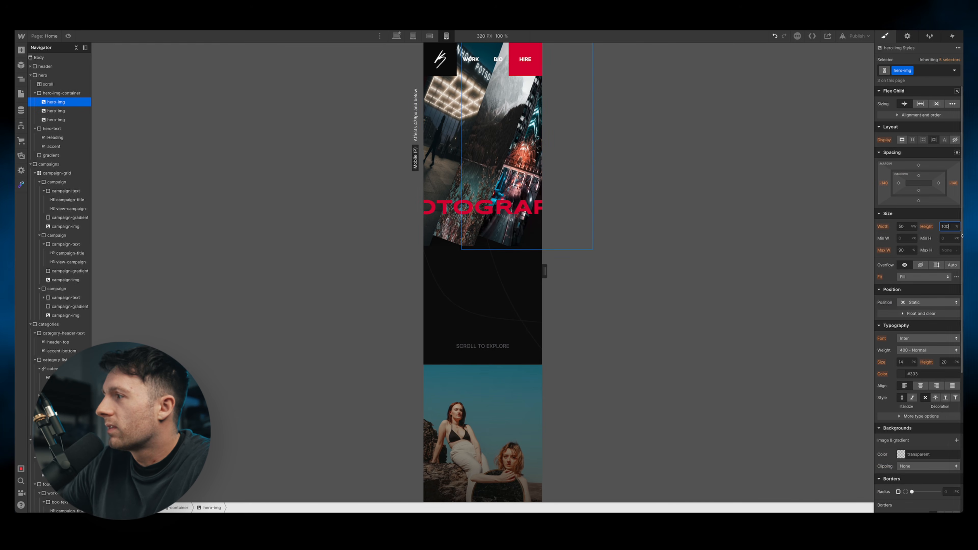
{"action": "key", "text": "Return"}
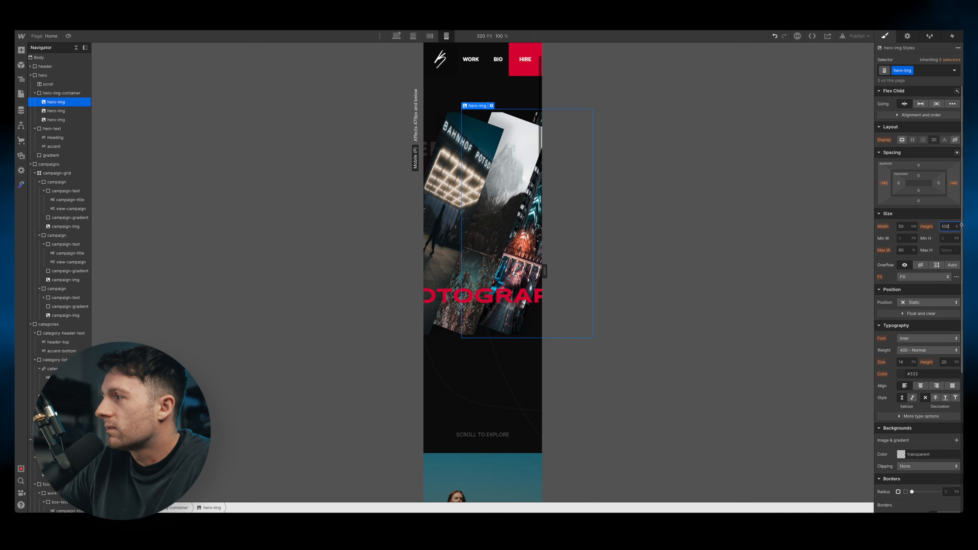
{"action": "key", "text": "BackSpace"}
{"action": "key", "text": "BackSpace"}
{"action": "key", "text": "BackSpace"}
{"action": "type", "text": "auto"}
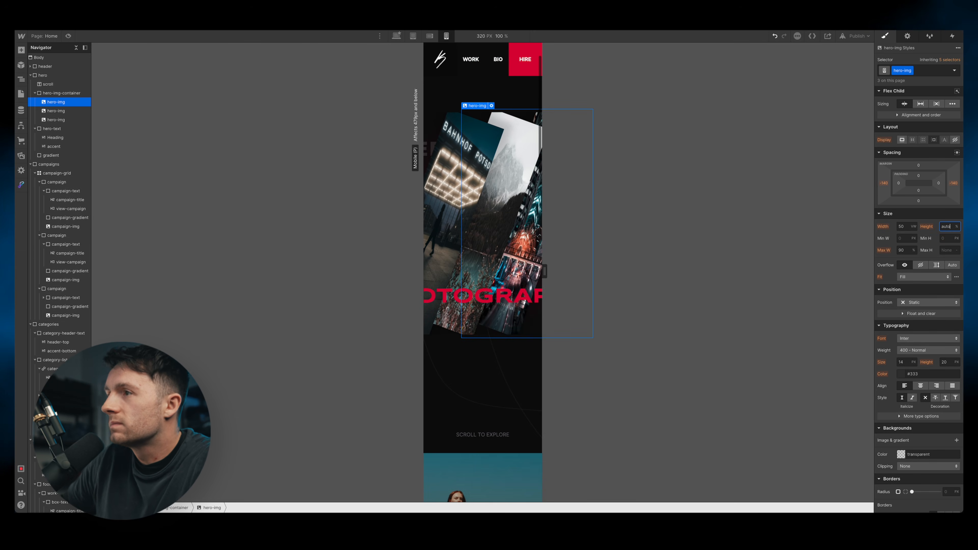
{"action": "key", "text": "Return"}
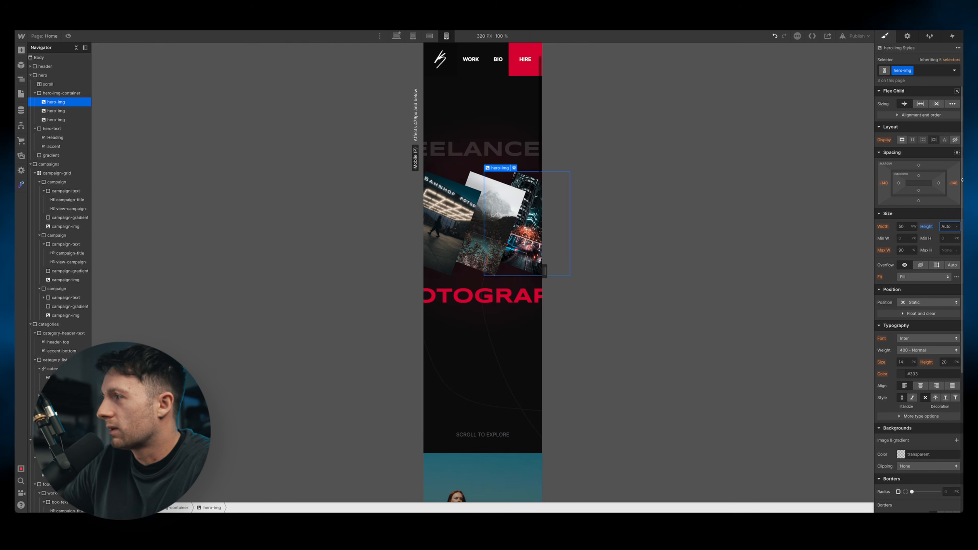
{"action": "left_click", "coordinate": [935, 222]}
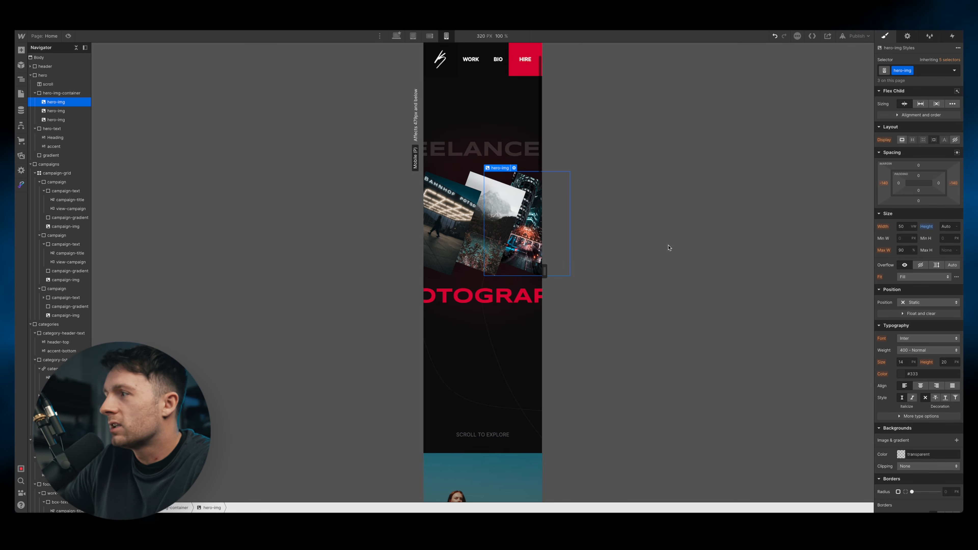
{"action": "left_click", "coordinate": [70, 93]}
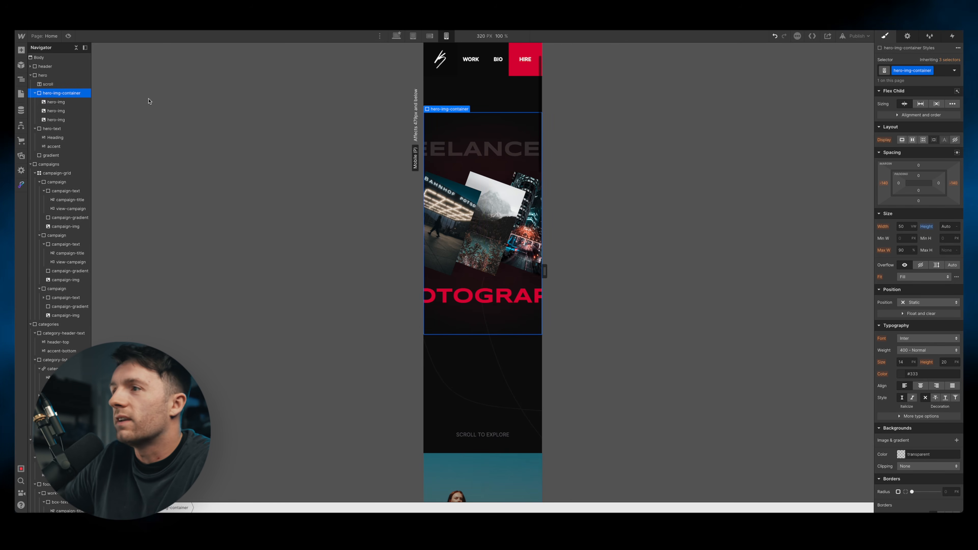
Set the nav-link's left and right padding to 10 px at the mobile portrait breakpoint and preview the page down to the footer
{"action": "left_click", "coordinate": [68, 36]}
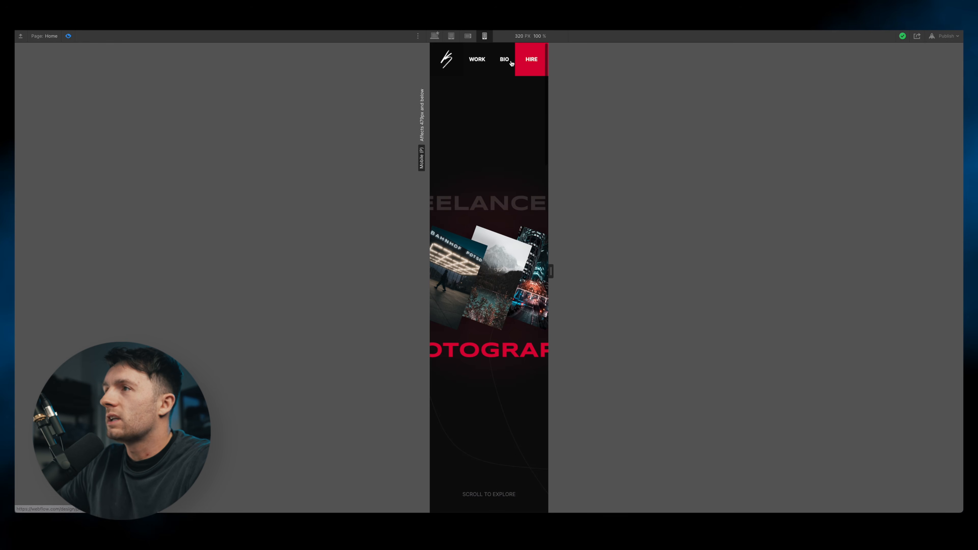
{"action": "left_click", "coordinate": [68, 36]}
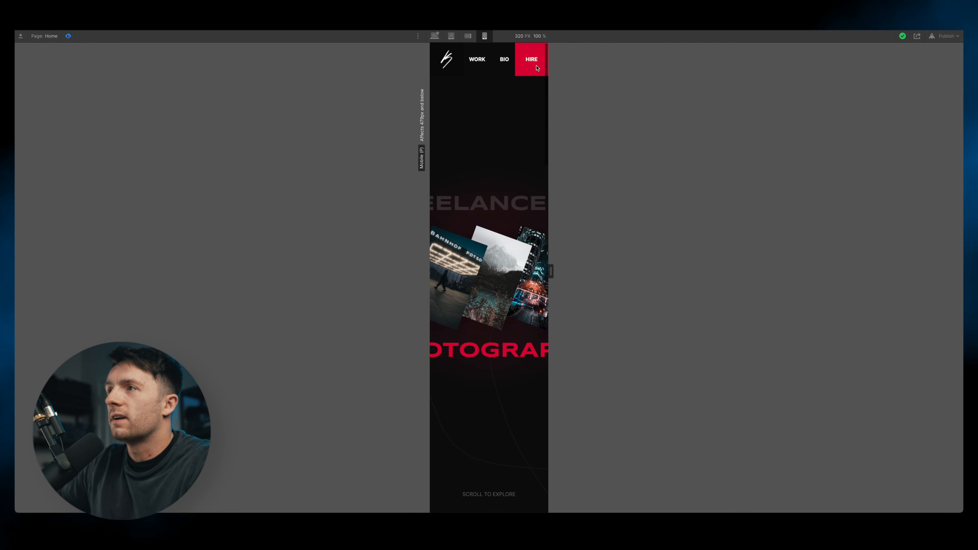
{"action": "left_click", "coordinate": [485, 60]}
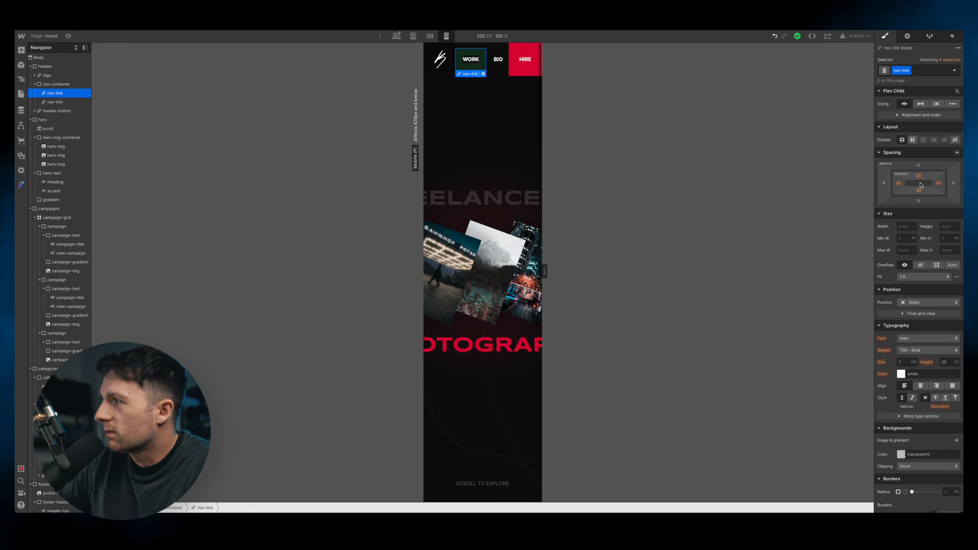
{"action": "left_click_drag", "start_coordinate": [941, 186], "coordinate": [945, 189]}
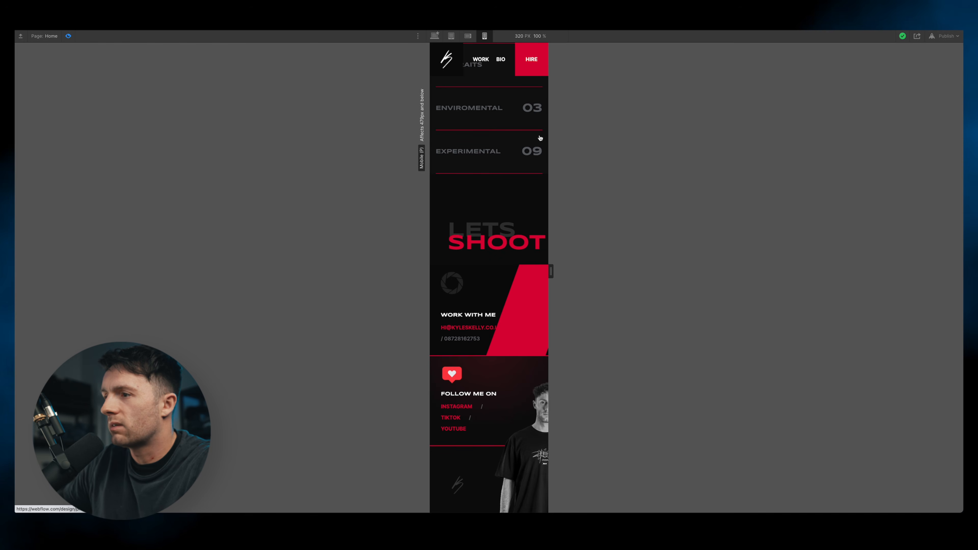
{"action": "left_click", "coordinate": [67, 36]}
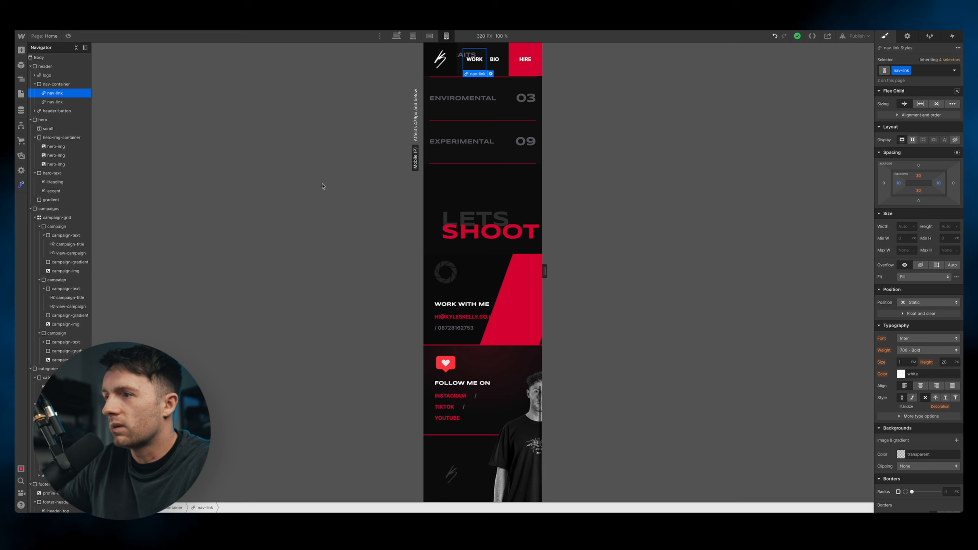
In the mobile work-with-me section, lower the red-box's right offset to a negative percentage so it clears the email address
{"action": "left_click", "coordinate": [518, 302]}
{"action": "left_click", "coordinate": [522, 272]}
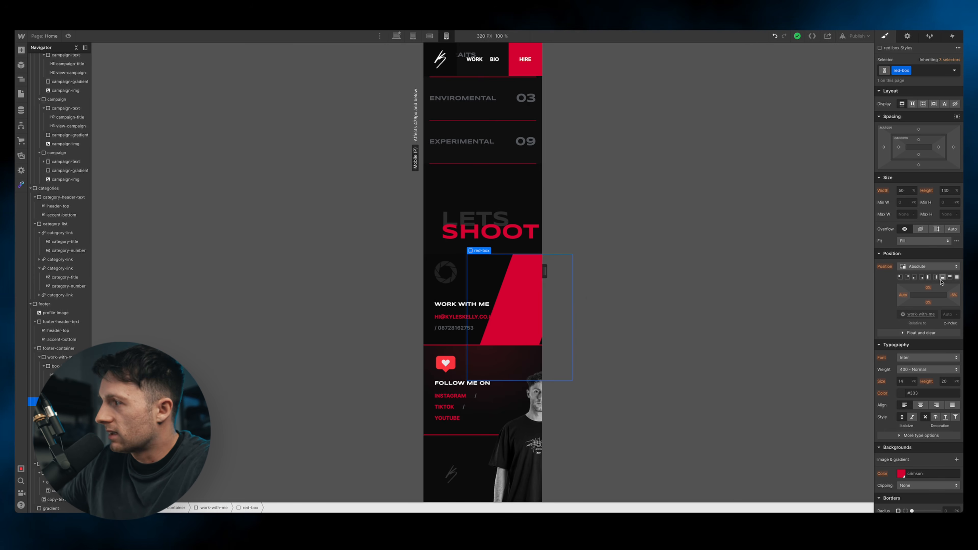
{"action": "left_click_drag", "start_coordinate": [953, 296], "coordinate": [962, 296]}
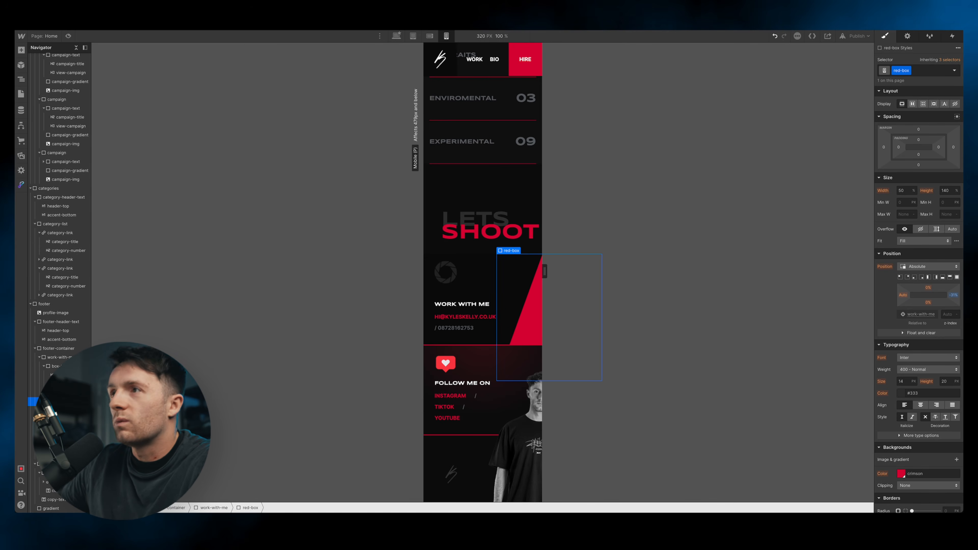
Preview the mobile layout and check the page from the footer up to the hero
{"action": "left_click", "coordinate": [68, 36]}
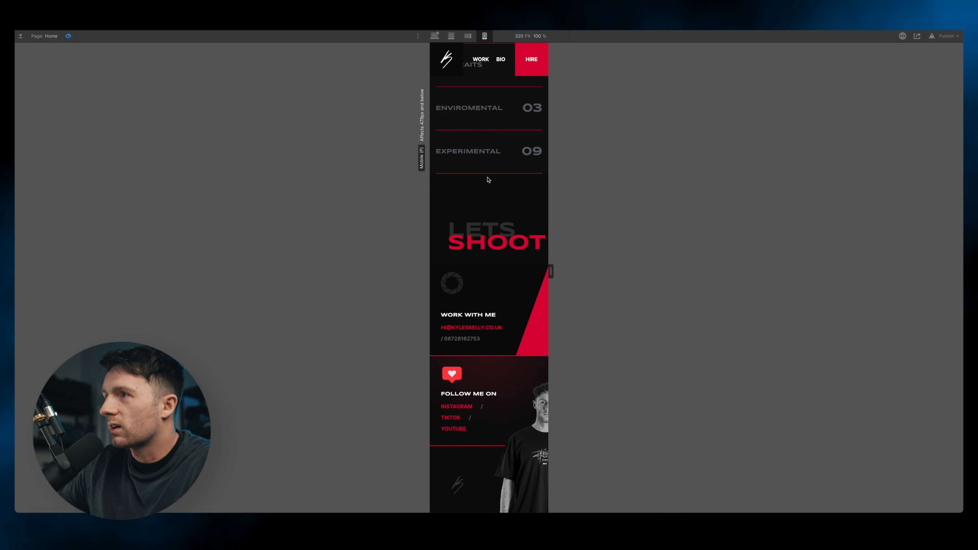
{"action": "scroll", "coordinate": [487, 179], "scroll_direction": "up", "scroll_amount": 20}
{"action": "scroll", "coordinate": [537, 191], "scroll_direction": "down", "scroll_amount": 20}
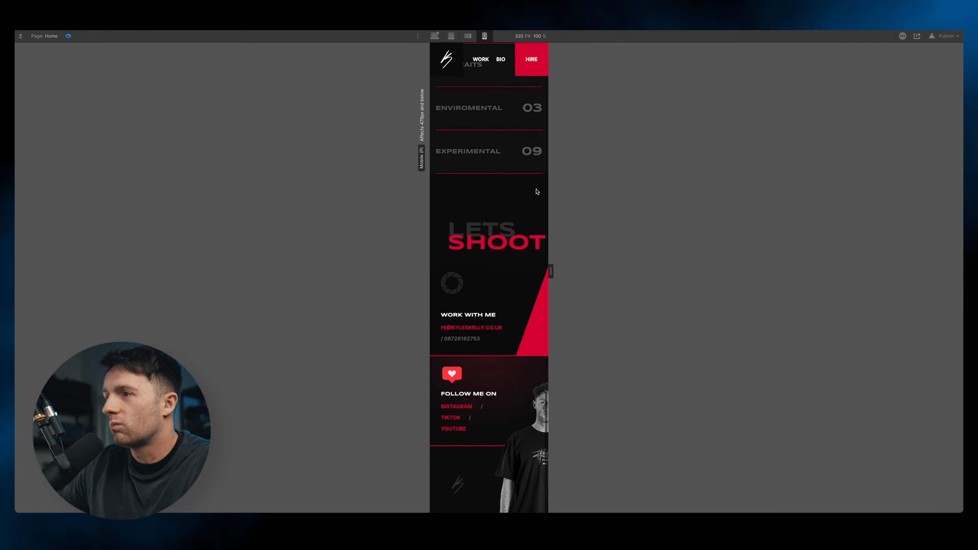
{"action": "scroll", "coordinate": [537, 191], "scroll_direction": "up", "scroll_amount": 15}
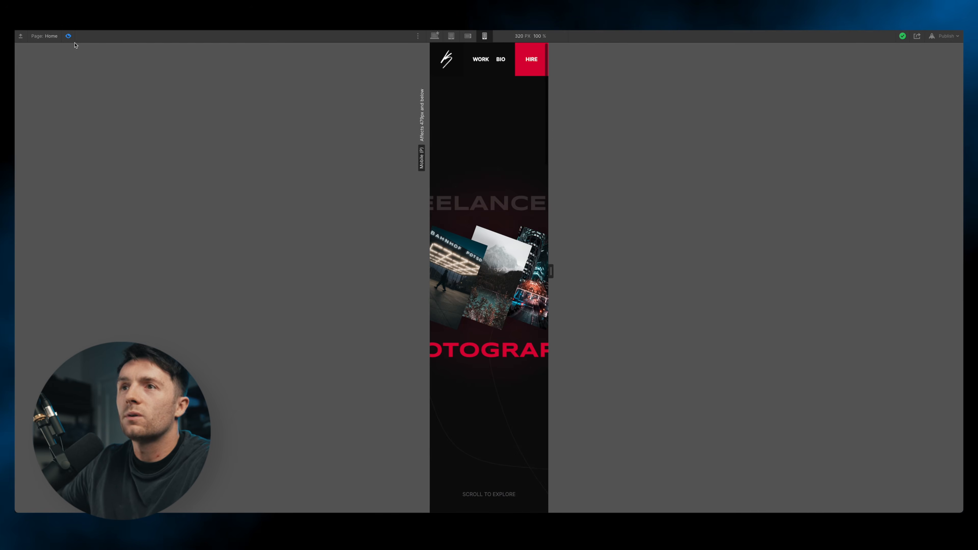
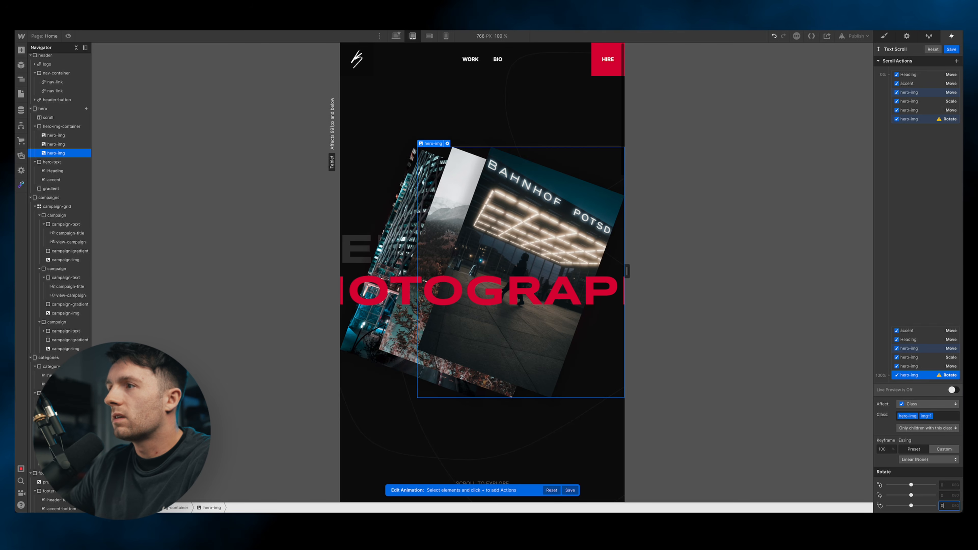
Preview the hero on the tablet layout and check the scroll rotation of the Bahnhof image
{"action": "left_click", "coordinate": [69, 36]}
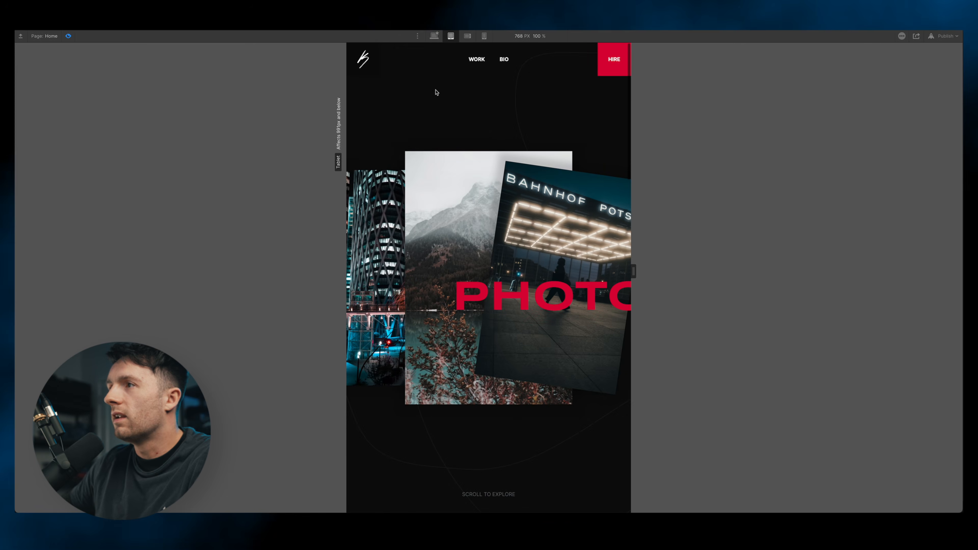
{"action": "scroll", "coordinate": [469, 94], "scroll_direction": "down", "scroll_amount": 5}
{"action": "scroll", "coordinate": [469, 95], "scroll_direction": "up", "scroll_amount": 5}
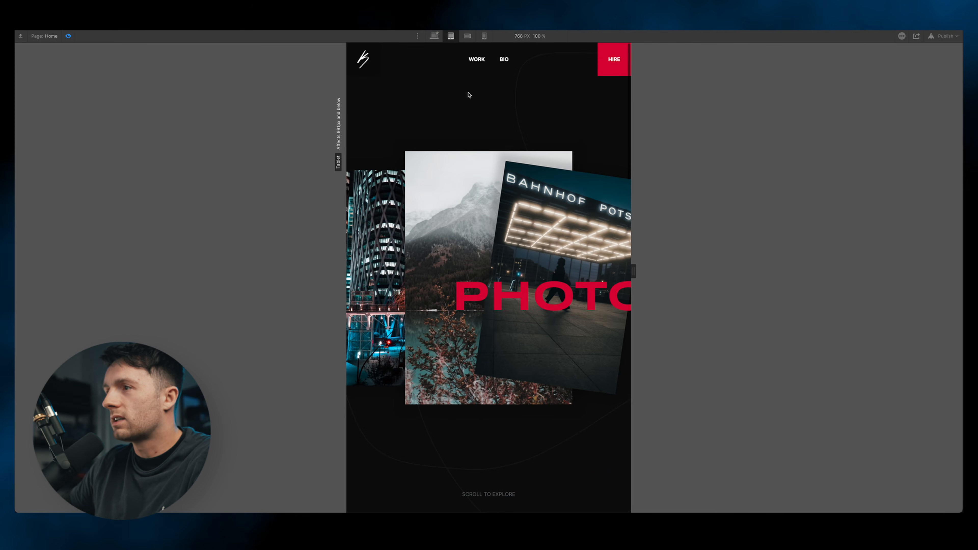
{"action": "scroll", "coordinate": [469, 94], "scroll_direction": "down", "scroll_amount": 2}
{"action": "scroll", "coordinate": [469, 95], "scroll_direction": "down", "scroll_amount": 5}
{"action": "scroll", "coordinate": [469, 95], "scroll_direction": "up", "scroll_amount": 6}
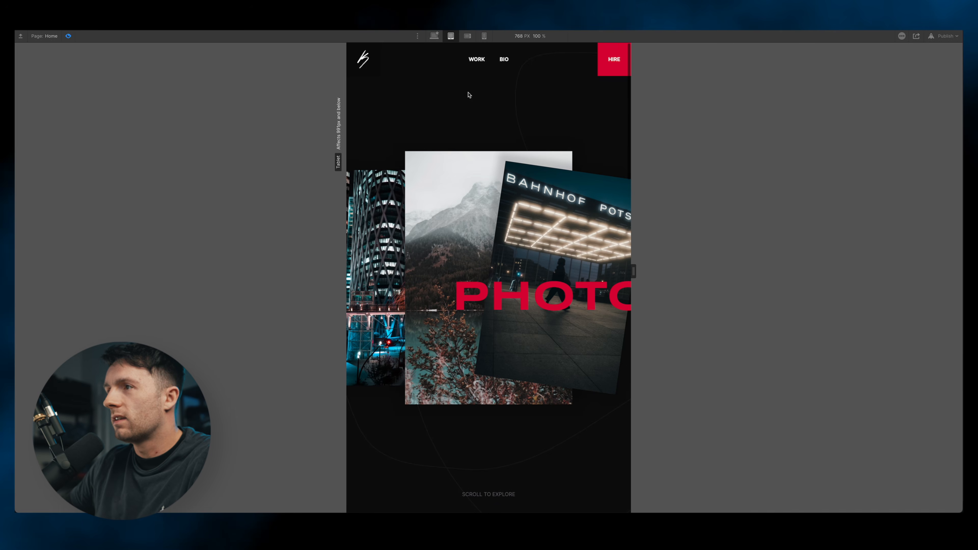
{"action": "scroll", "coordinate": [469, 95], "scroll_direction": "down", "scroll_amount": 2}
{"action": "scroll", "coordinate": [469, 94], "scroll_direction": "up", "scroll_amount": 2}
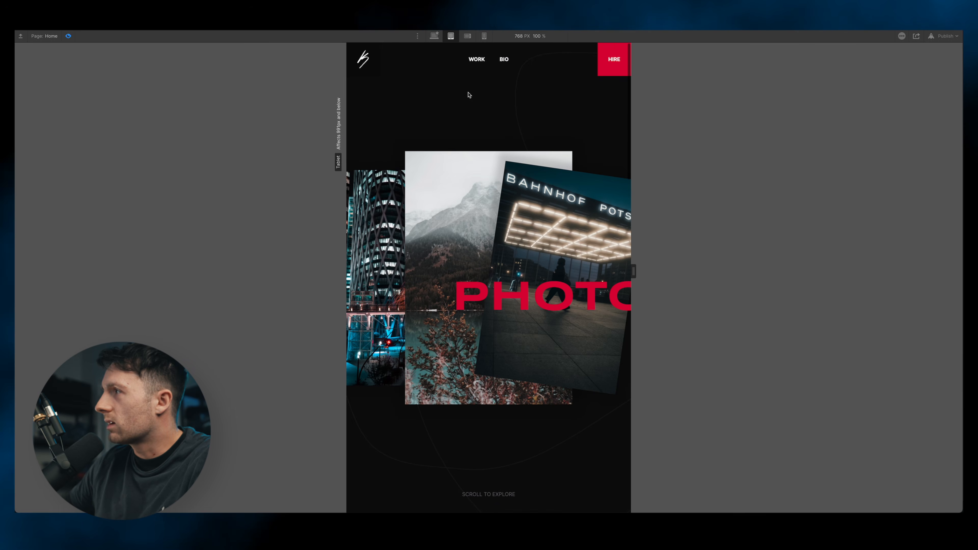
{"action": "scroll", "coordinate": [468, 95], "scroll_direction": "down", "scroll_amount": 3}
{"action": "scroll", "coordinate": [469, 94], "scroll_direction": "up", "scroll_amount": 3}
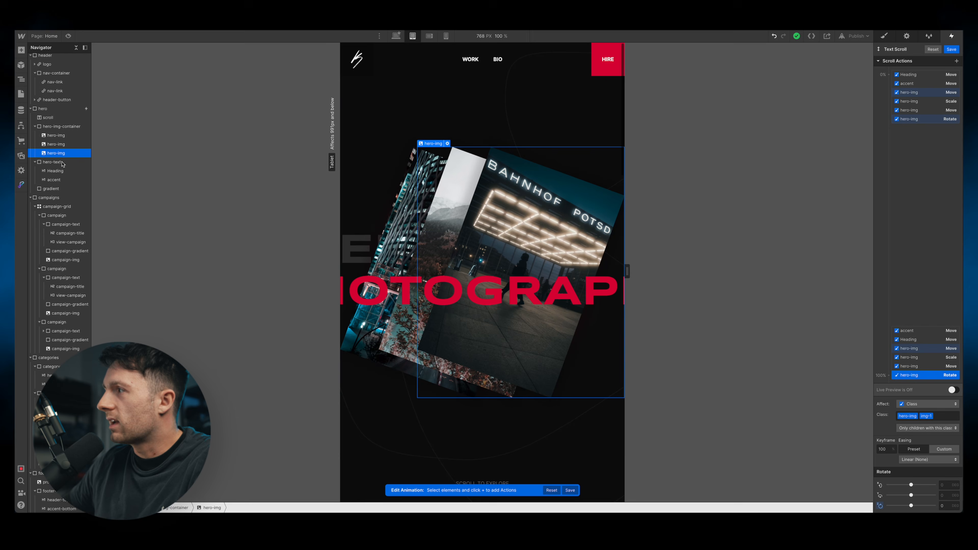
Add Rotate actions for the middle hero image (img-2) to the Text Scroll animation, with Z rotation 20 degrees at 0% and 0 at 100%
{"action": "left_click", "coordinate": [464, 182]}
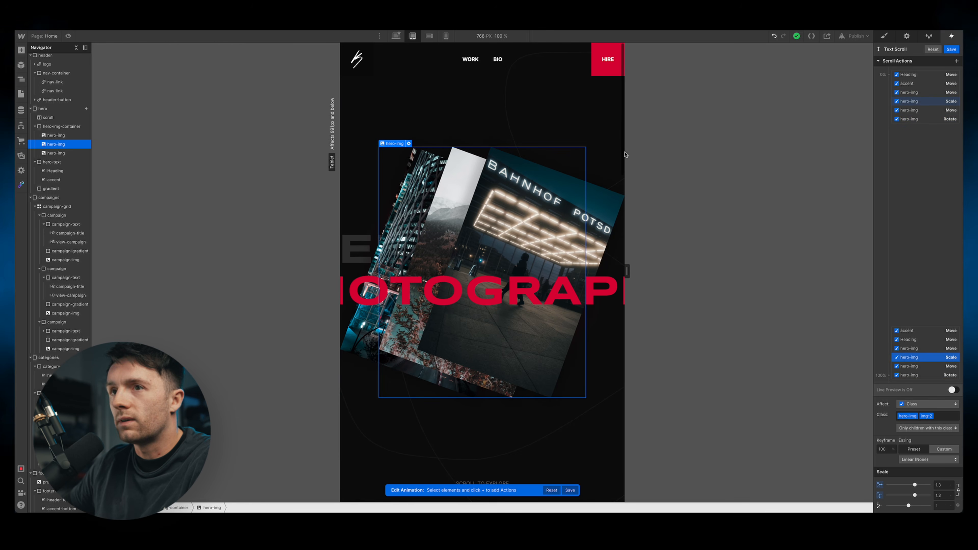
{"action": "left_click", "coordinate": [889, 75]}
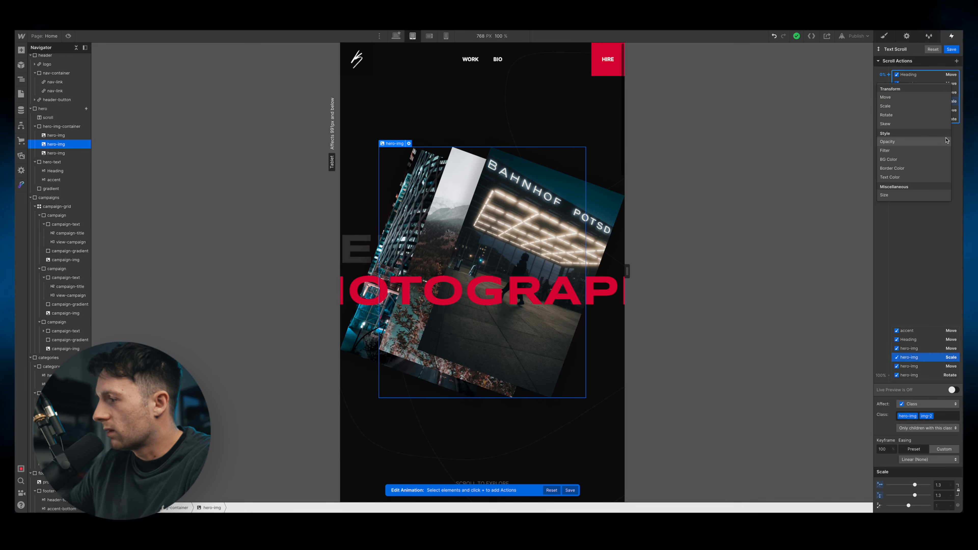
{"action": "left_click", "coordinate": [939, 115]}
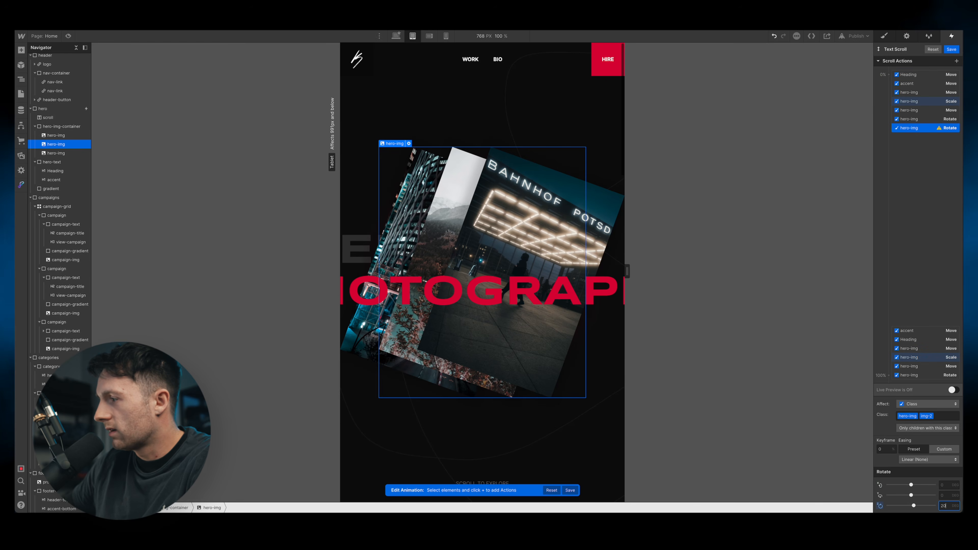
{"action": "left_click", "coordinate": [889, 376]}
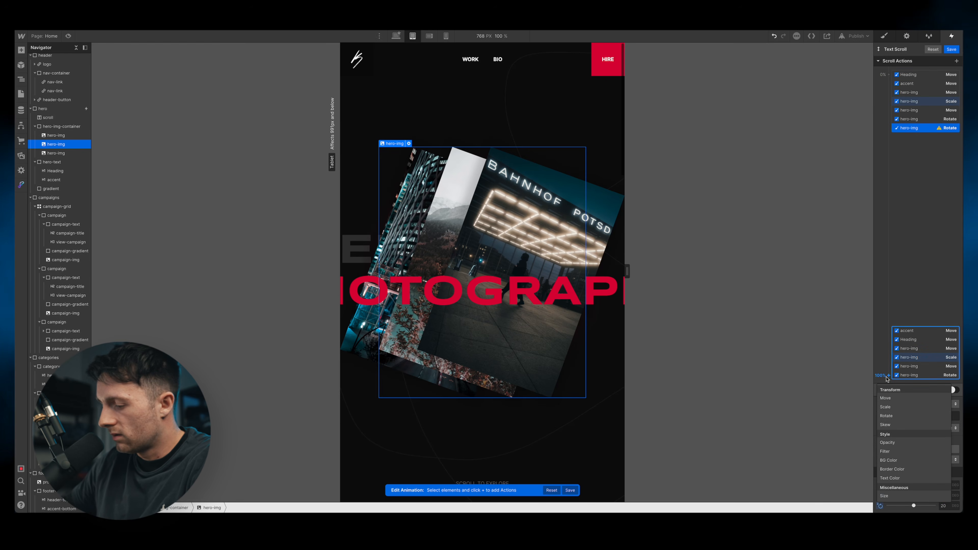
{"action": "left_click", "coordinate": [896, 416]}
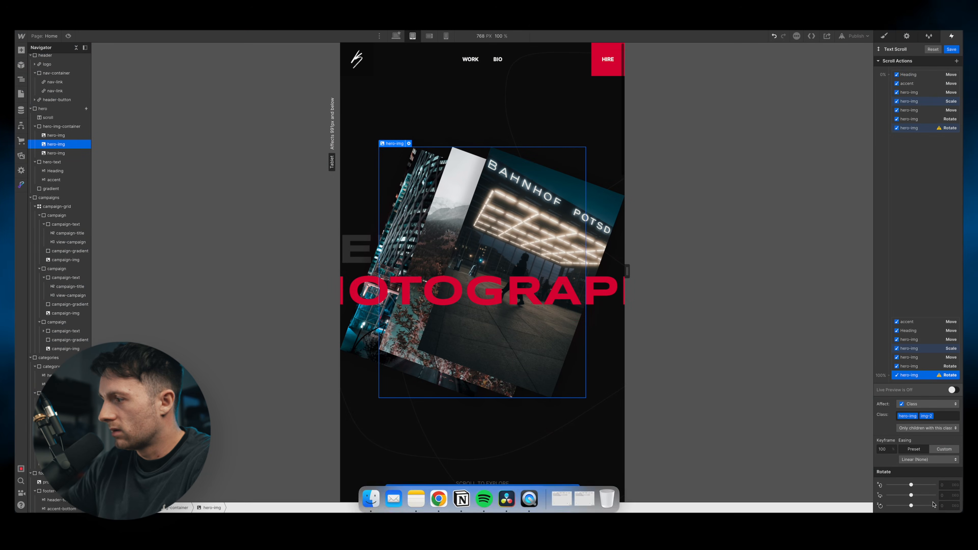
{"action": "left_click", "coordinate": [944, 505]}
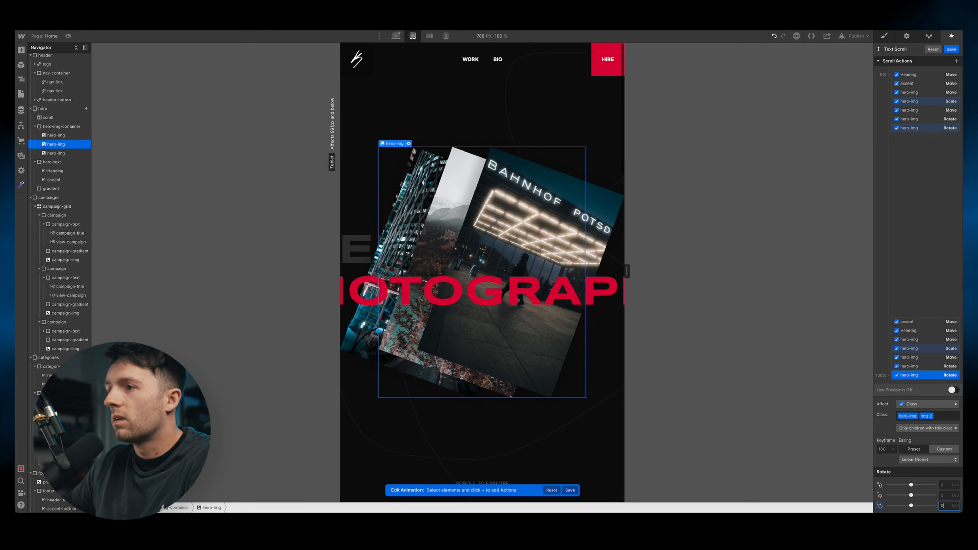
Preview the tablet layout and check how the mountain image rotates on scroll
{"action": "left_click", "coordinate": [67, 36]}
{"action": "scroll", "coordinate": [532, 106], "scroll_direction": "down", "scroll_amount": 5}
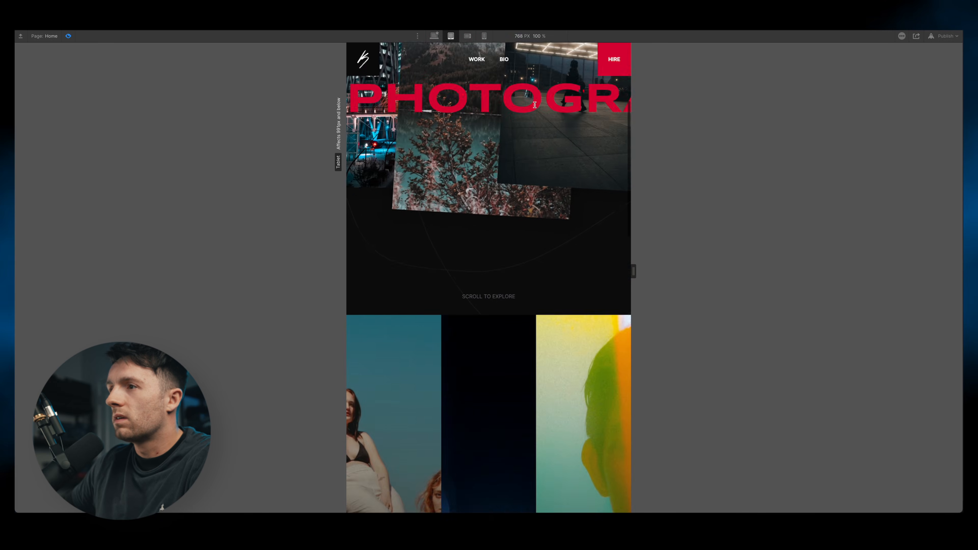
{"action": "scroll", "coordinate": [536, 107], "scroll_direction": "up", "scroll_amount": 5}
{"action": "scroll", "coordinate": [538, 108], "scroll_direction": "down", "scroll_amount": 2}
{"action": "scroll", "coordinate": [537, 108], "scroll_direction": "up", "scroll_amount": 2}
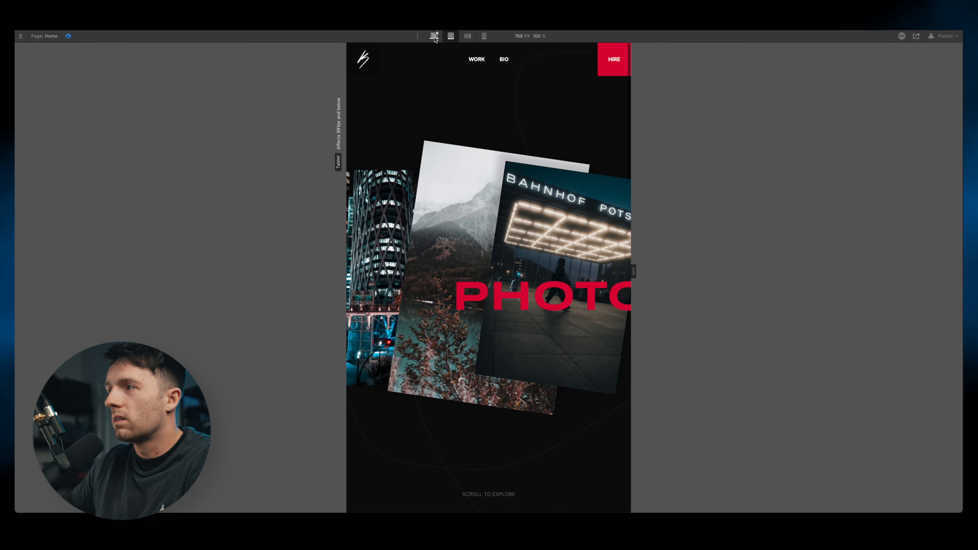
Switch the preview to the desktop breakpoint, check the hero scroll animation, and return to editing
{"action": "left_click", "coordinate": [434, 36]}
{"action": "scroll", "coordinate": [497, 137], "scroll_direction": "down", "scroll_amount": 3}
{"action": "scroll", "coordinate": [500, 137], "scroll_direction": "up", "scroll_amount": 3}
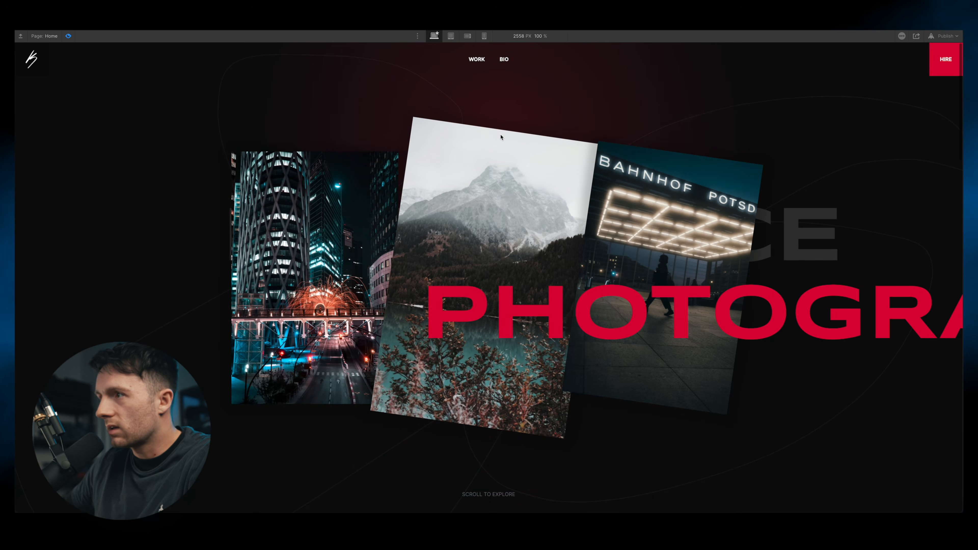
{"action": "scroll", "coordinate": [500, 137], "scroll_direction": "down", "scroll_amount": 2}
{"action": "scroll", "coordinate": [501, 137], "scroll_direction": "up", "scroll_amount": 2}
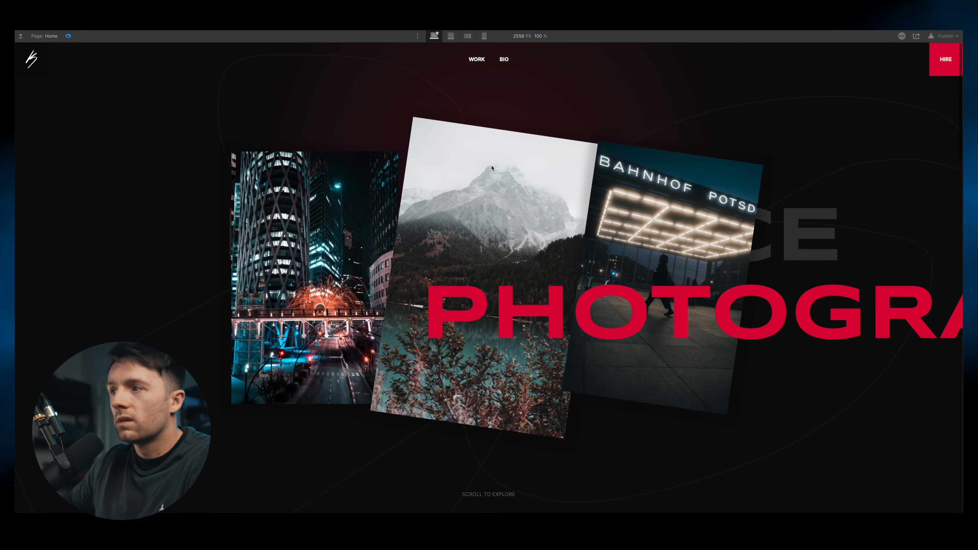
{"action": "scroll", "coordinate": [492, 168], "scroll_direction": "down", "scroll_amount": 2}
{"action": "scroll", "coordinate": [492, 168], "scroll_direction": "up", "scroll_amount": 2}
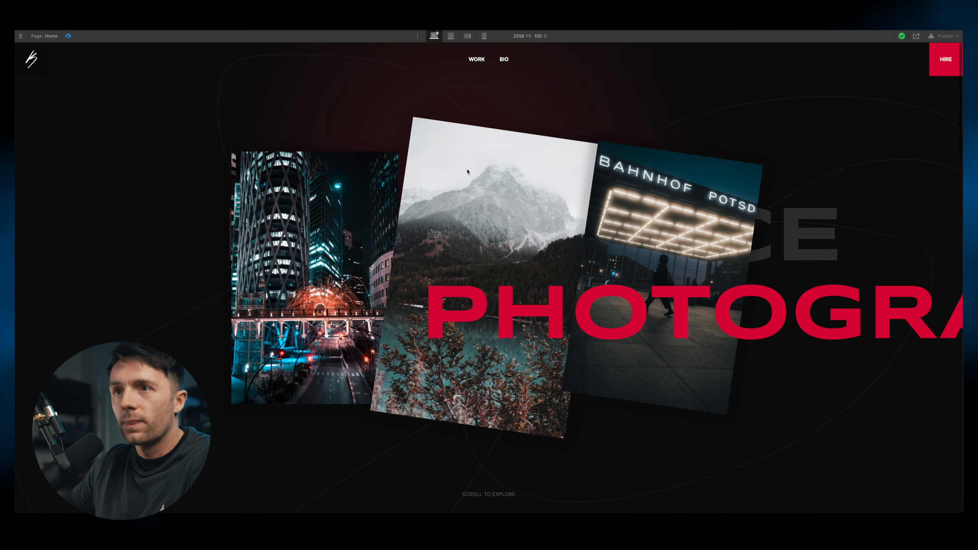
{"action": "left_click", "coordinate": [68, 36]}
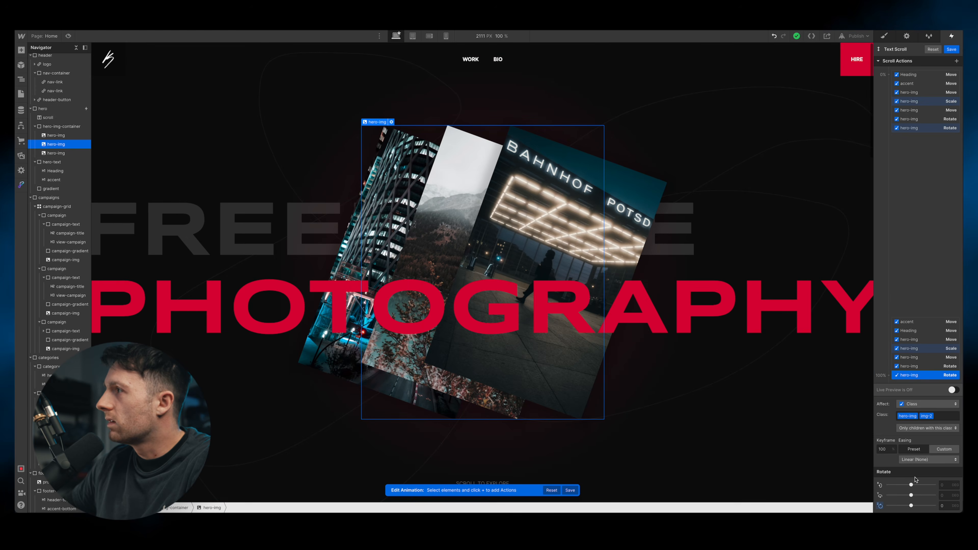
Add Rotate actions for the first hero image (img-3) to the scroll animation, with Z rotation 20 degrees at 0% and 0 at 100%
{"action": "left_click", "coordinate": [58, 135]}
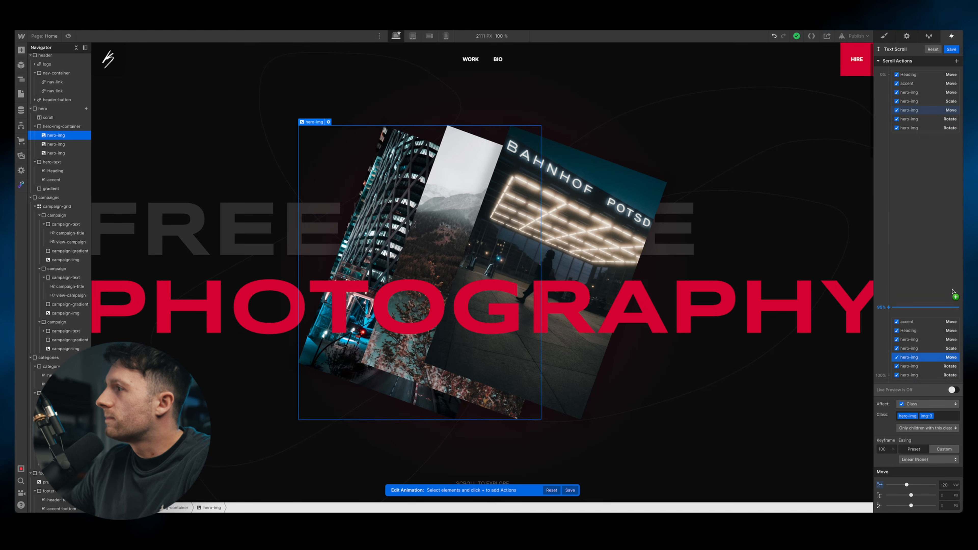
{"action": "left_click", "coordinate": [888, 75]}
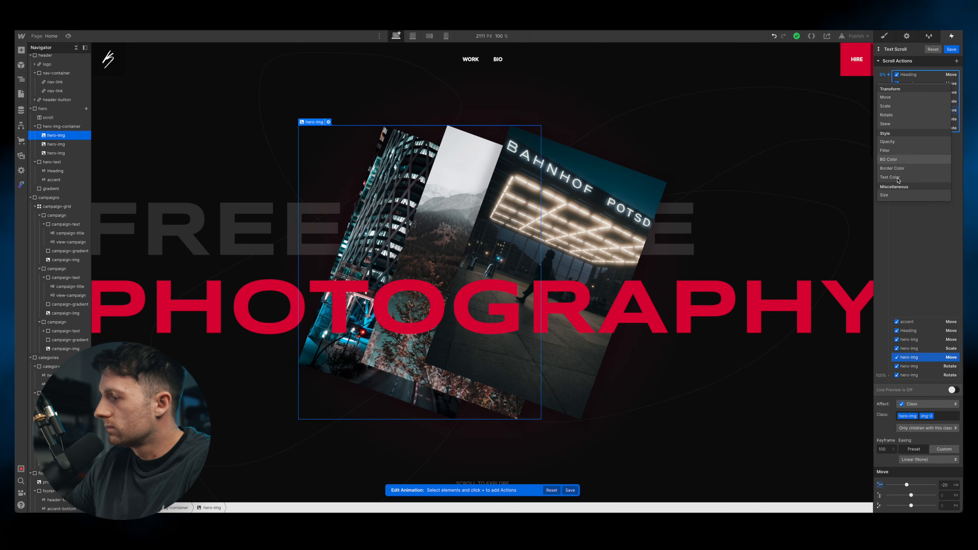
{"action": "left_click", "coordinate": [887, 115]}
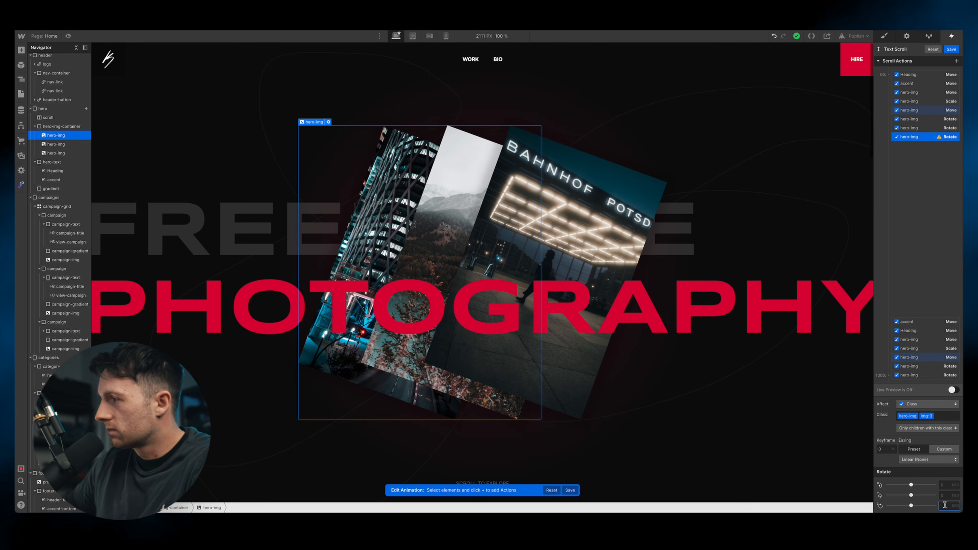
{"action": "key", "text": "Return"}
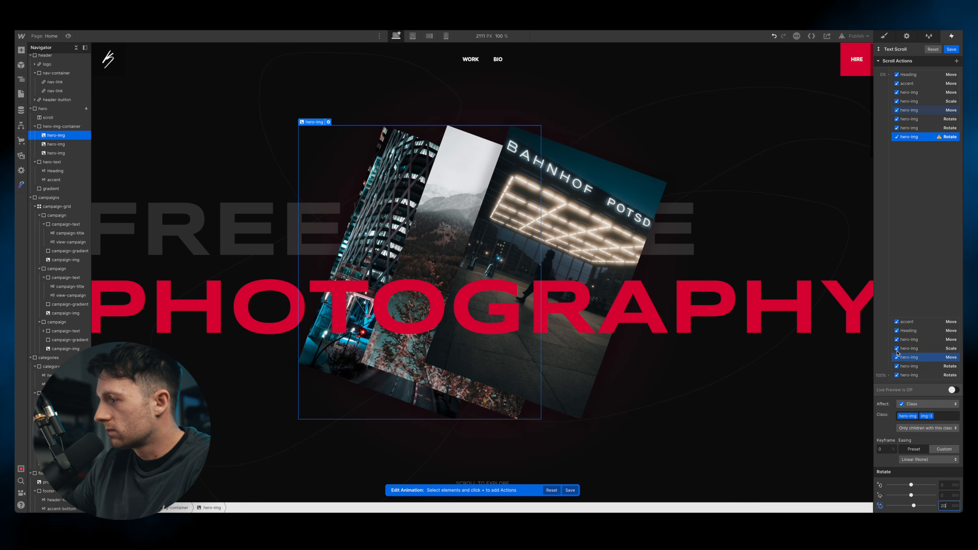
{"action": "left_click_drag", "start_coordinate": [885, 378], "coordinate": [885, 378]}
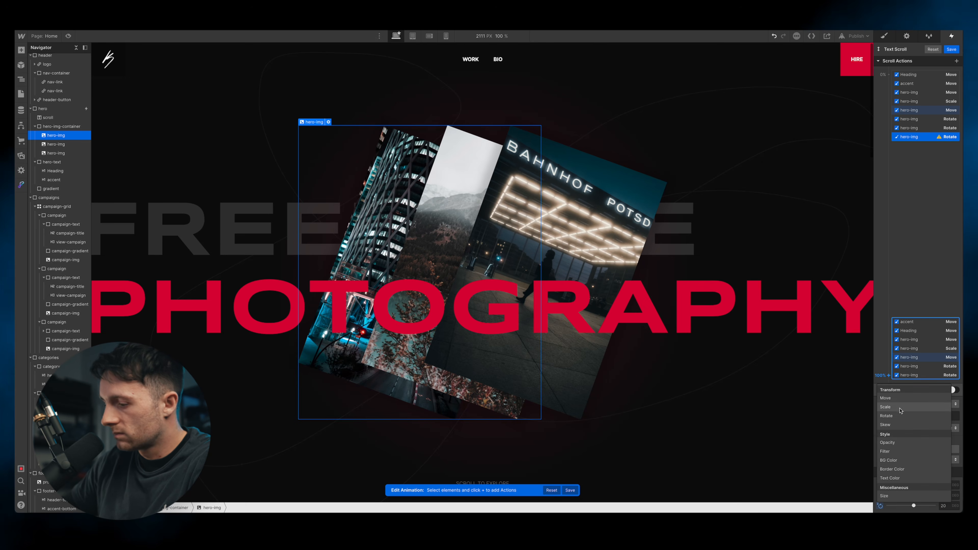
{"action": "left_click", "coordinate": [948, 506]}
{"action": "type", "text": "2"}
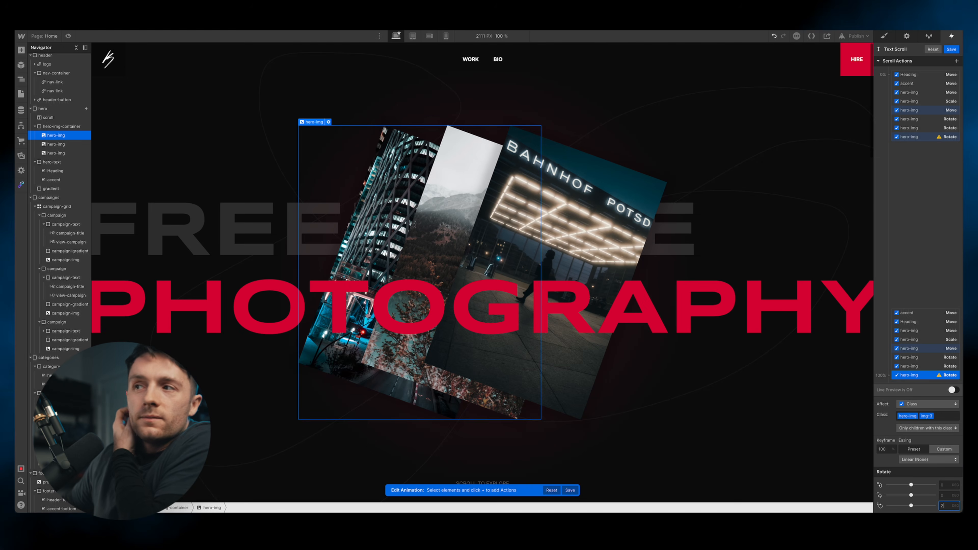
{"action": "key", "text": "BackSpace"}
{"action": "type", "text": "0"}
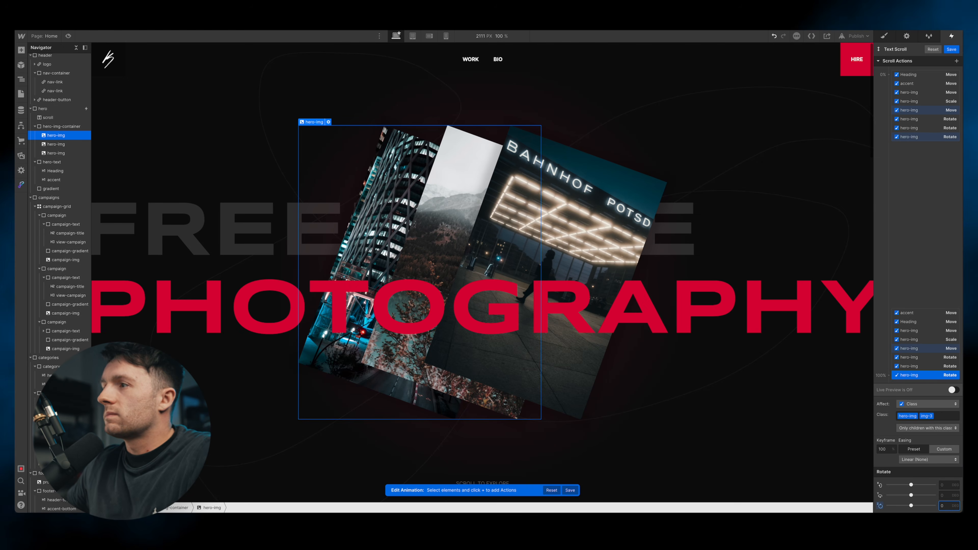
Preview the desktop page and check the scroll rotation of all three hero images together
{"action": "left_click", "coordinate": [68, 36]}
{"action": "scroll", "coordinate": [503, 90], "scroll_direction": "down", "scroll_amount": 1}
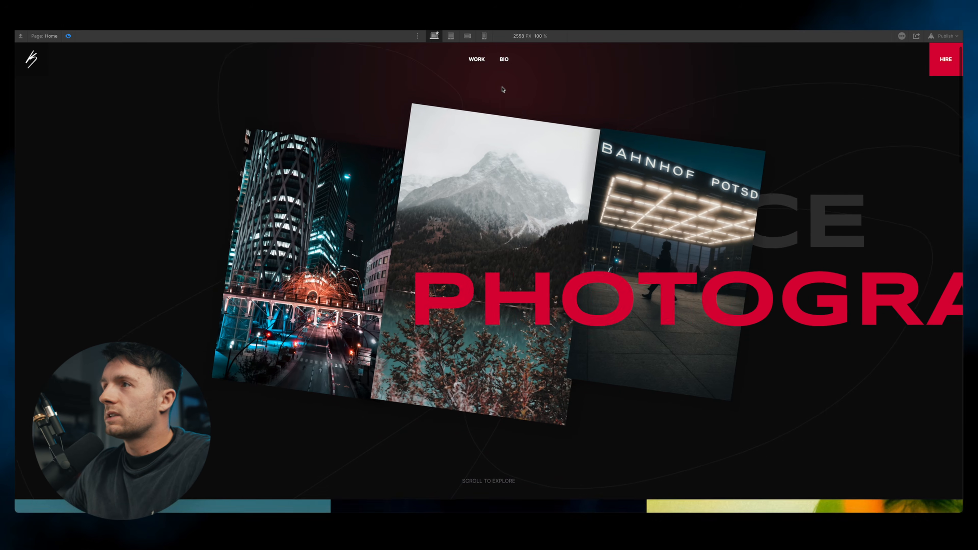
{"action": "scroll", "coordinate": [502, 89], "scroll_direction": "down", "scroll_amount": 2}
{"action": "scroll", "coordinate": [503, 89], "scroll_direction": "up", "scroll_amount": 2}
{"action": "scroll", "coordinate": [503, 89], "scroll_direction": "down", "scroll_amount": 3}
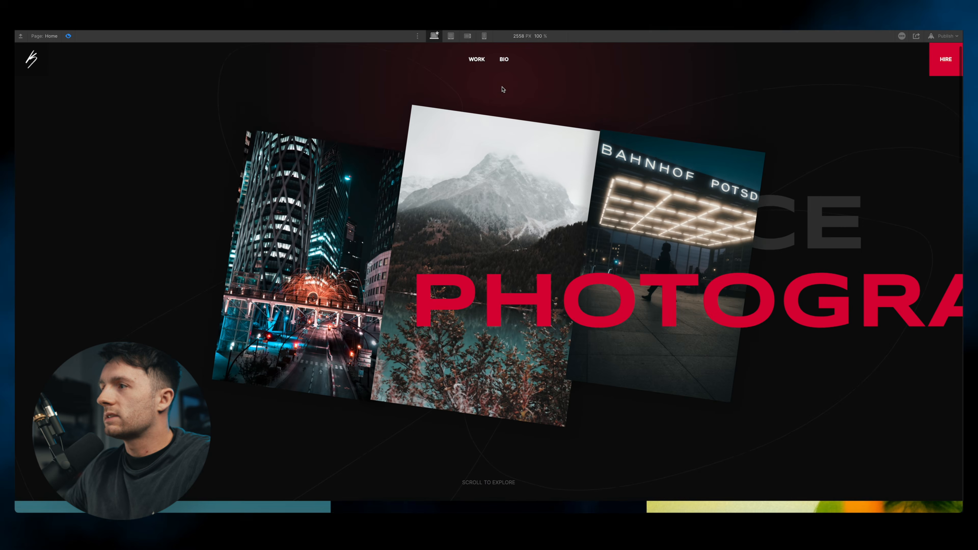
{"action": "scroll", "coordinate": [186, 280], "scroll_direction": "up", "scroll_amount": 3}
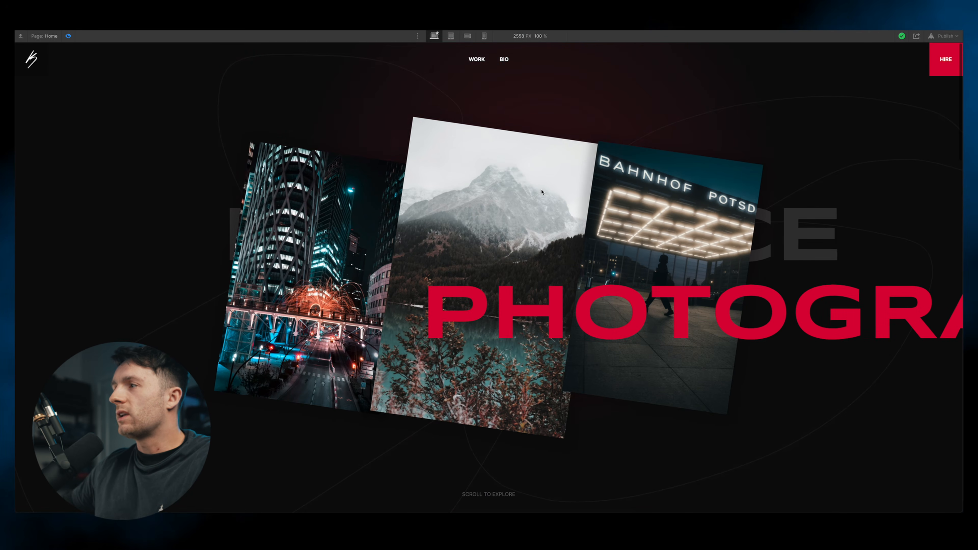
{"action": "scroll", "coordinate": [546, 190], "scroll_direction": "down", "scroll_amount": 5}
{"action": "scroll", "coordinate": [564, 192], "scroll_direction": "up", "scroll_amount": 5}
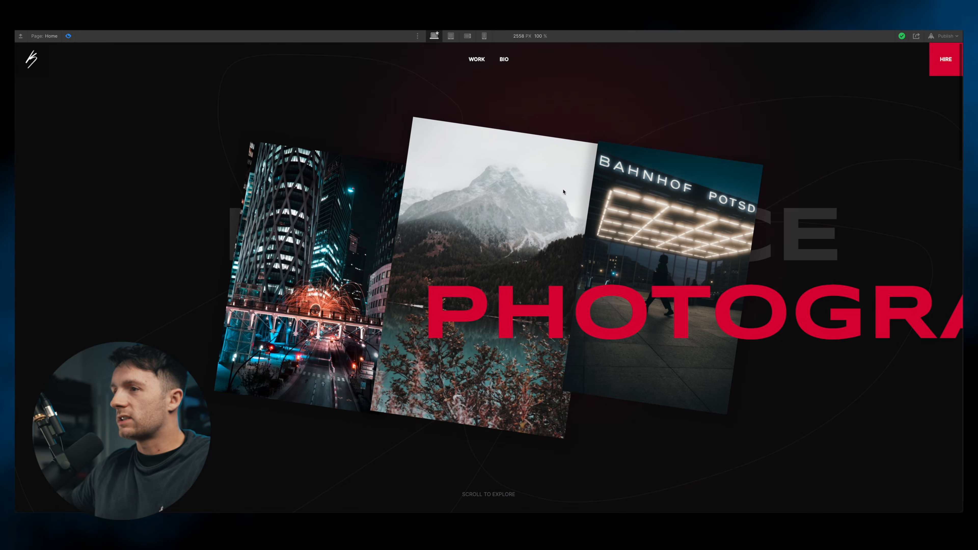
{"action": "scroll", "coordinate": [519, 213], "scroll_direction": "down", "scroll_amount": 2}
{"action": "scroll", "coordinate": [384, 239], "scroll_direction": "up", "scroll_amount": 2}
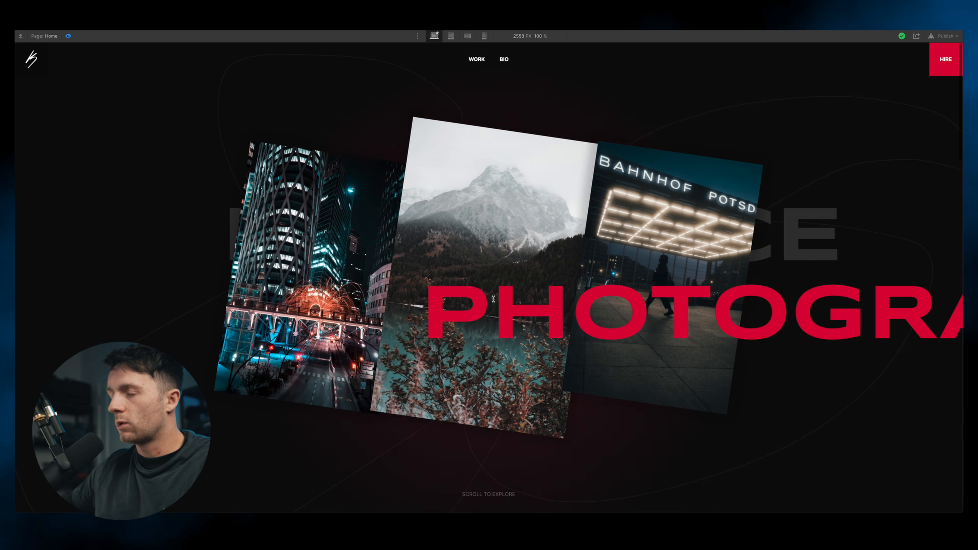
Replay the hero scroll animation in preview, look over the campaign section, and return to editing
{"action": "scroll", "coordinate": [383, 310], "scroll_direction": "down", "scroll_amount": 1}
{"action": "scroll", "coordinate": [424, 300], "scroll_direction": "up", "scroll_amount": 1}
{"action": "scroll", "coordinate": [539, 269], "scroll_direction": "down", "scroll_amount": 5}
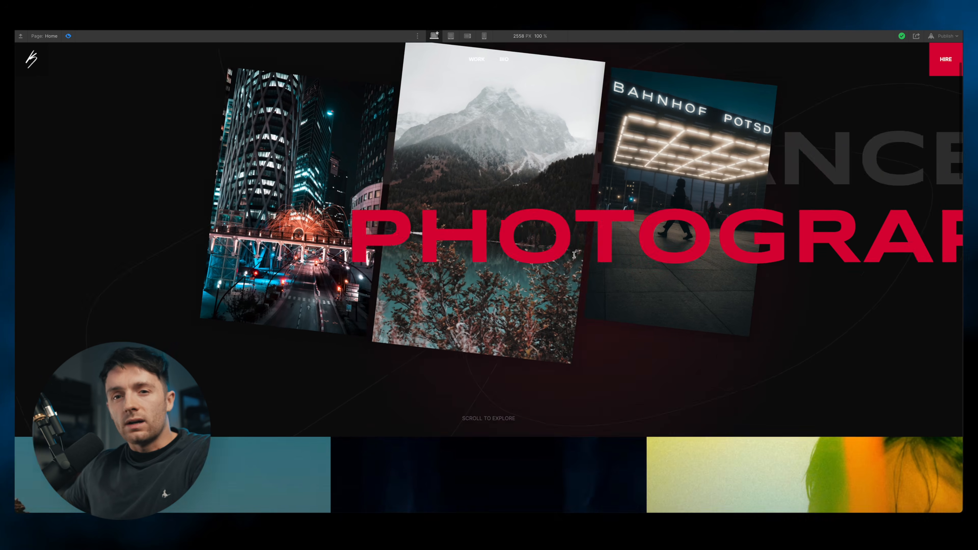
{"action": "scroll", "coordinate": [575, 257], "scroll_direction": "up", "scroll_amount": 5}
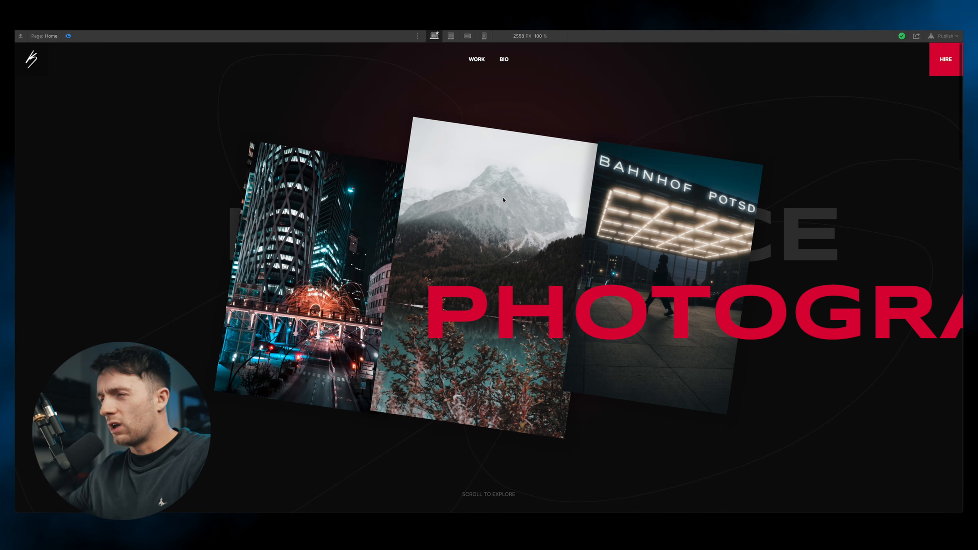
{"action": "scroll", "coordinate": [479, 197], "scroll_direction": "down", "scroll_amount": 2}
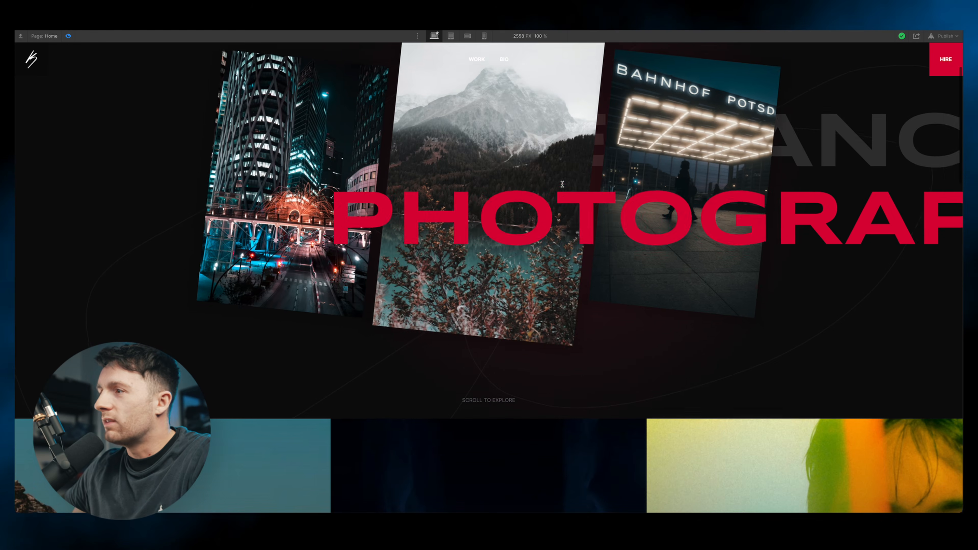
{"action": "scroll", "coordinate": [501, 207], "scroll_direction": "up", "scroll_amount": 2}
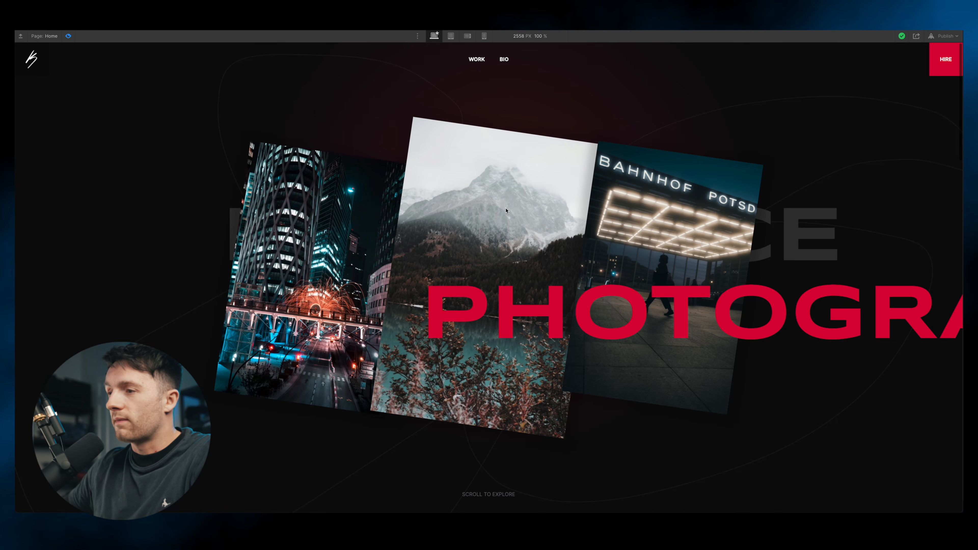
{"action": "left_click", "coordinate": [68, 36]}
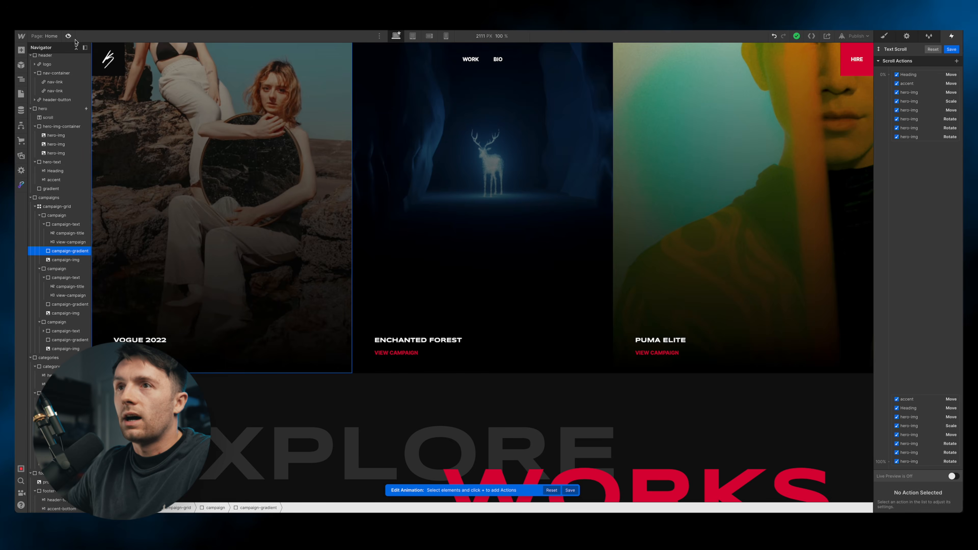
{"action": "left_click", "coordinate": [68, 36]}
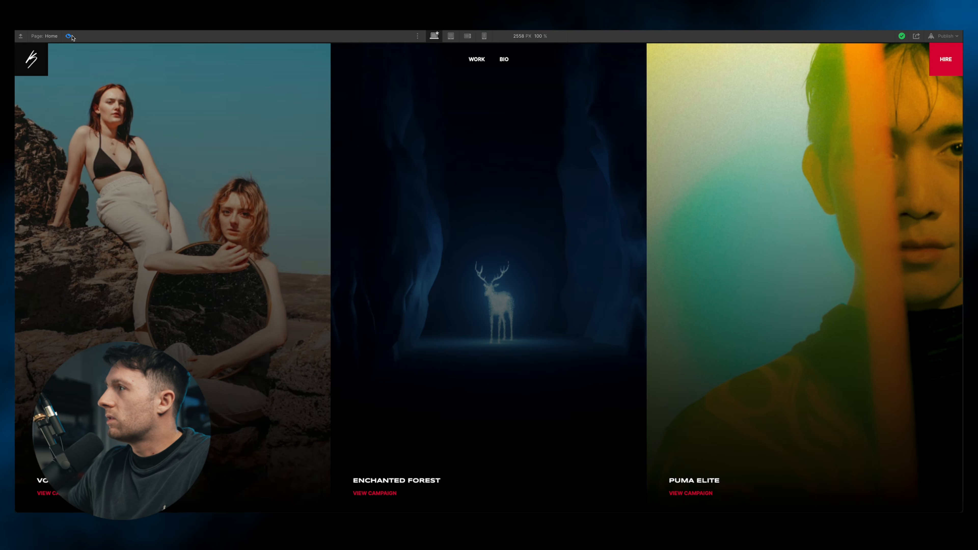
{"action": "left_click", "coordinate": [70, 37]}
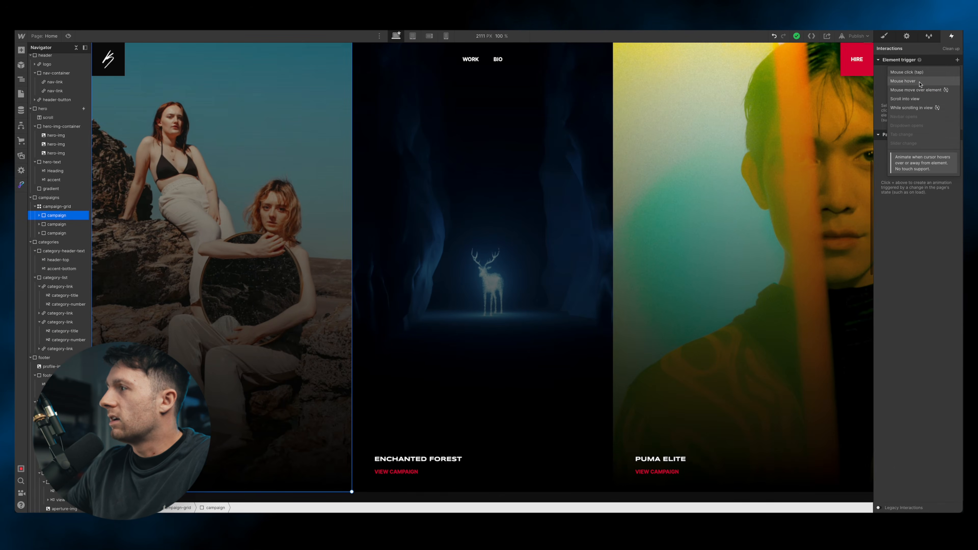
Give the first campaign block a Mouse hover trigger that starts a new timed animation named "Campaign Hover In" on hover
{"action": "left_click", "coordinate": [920, 81]}
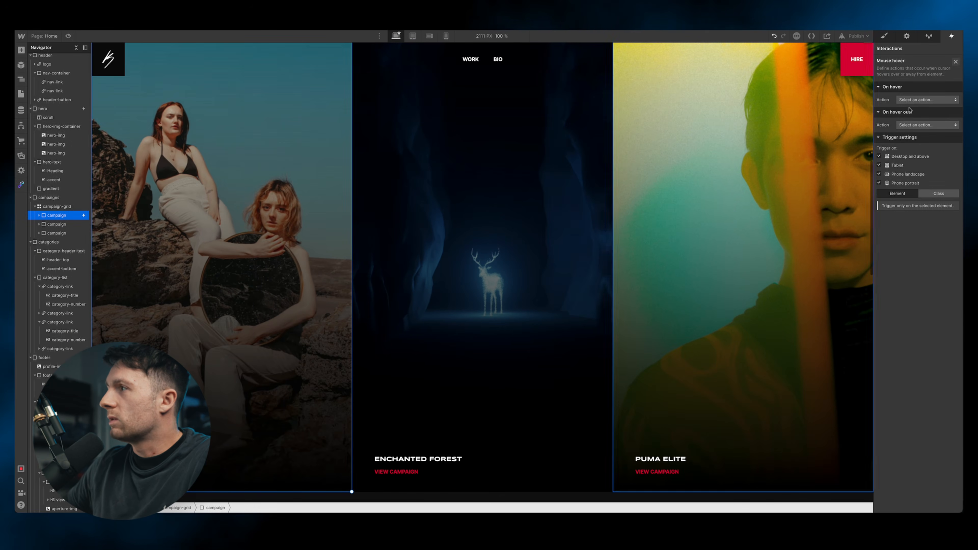
{"action": "left_click", "coordinate": [923, 100]}
{"action": "left_click", "coordinate": [921, 118]}
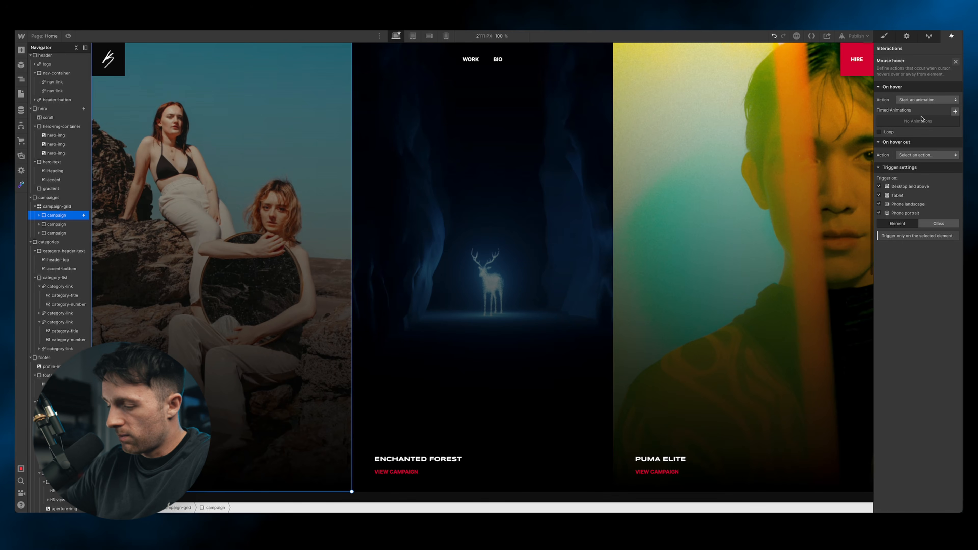
{"action": "left_click", "coordinate": [954, 113]}
{"action": "type", "text": "Campaign Hover In"}
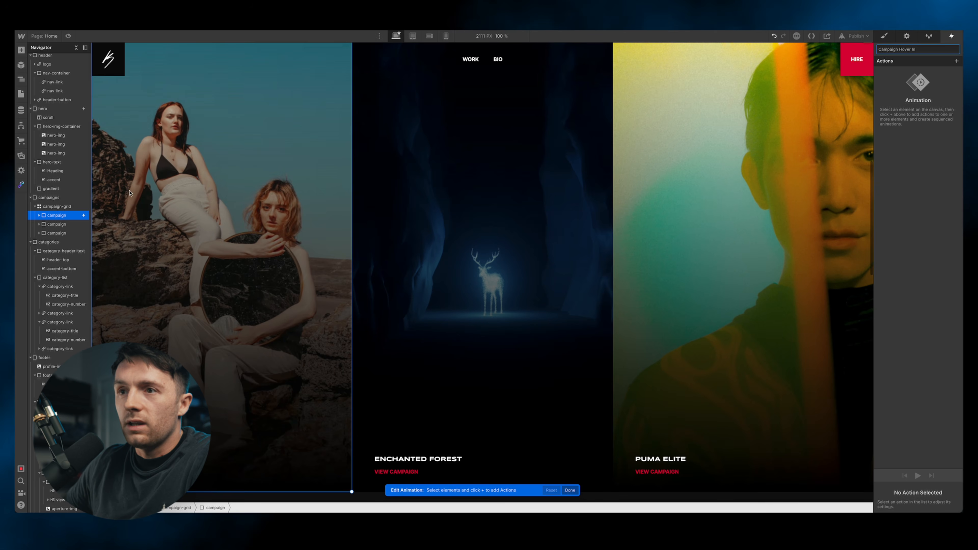
Add two Scale actions for campaign-img, affecting only children with this class, and set the second one's X and Y scale to 1.3
{"action": "left_click", "coordinate": [40, 216]}
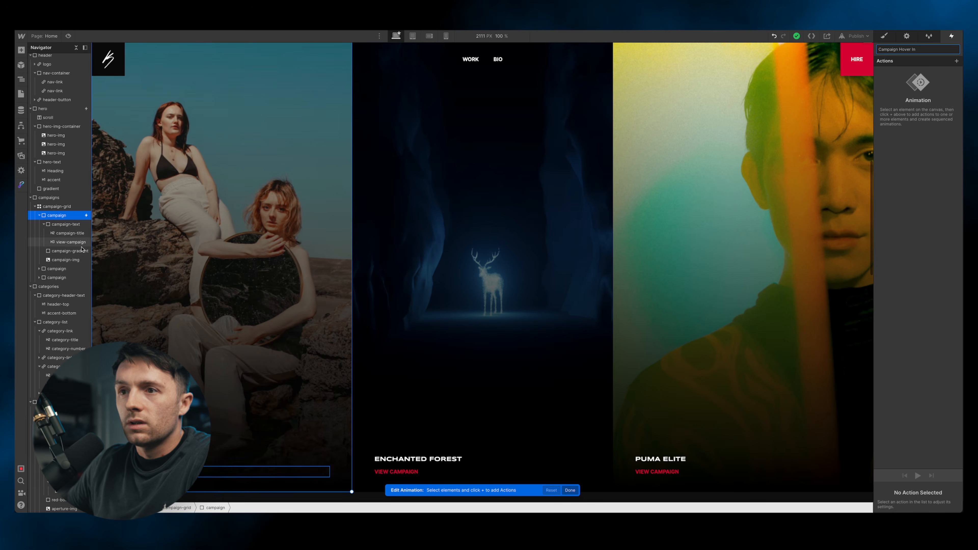
{"action": "left_click", "coordinate": [65, 261]}
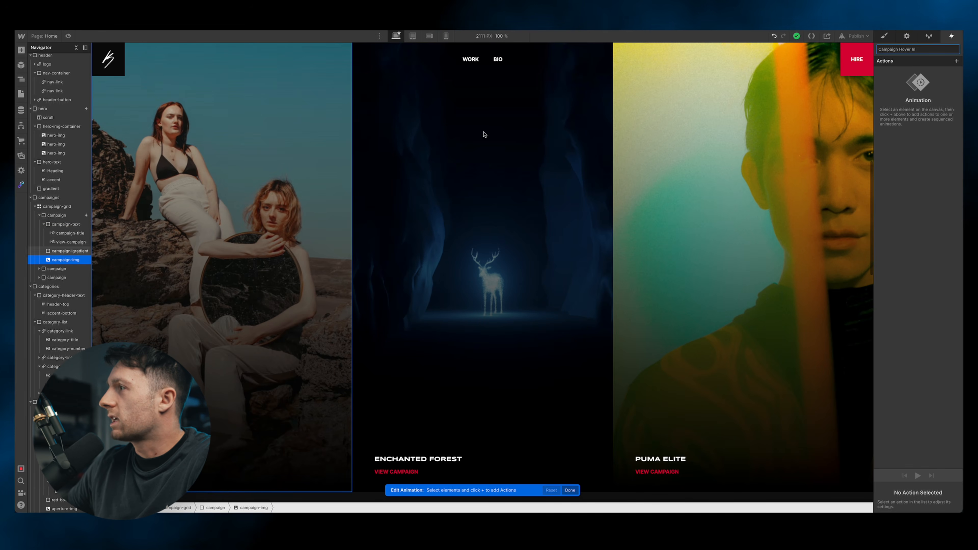
{"action": "left_click", "coordinate": [957, 62]}
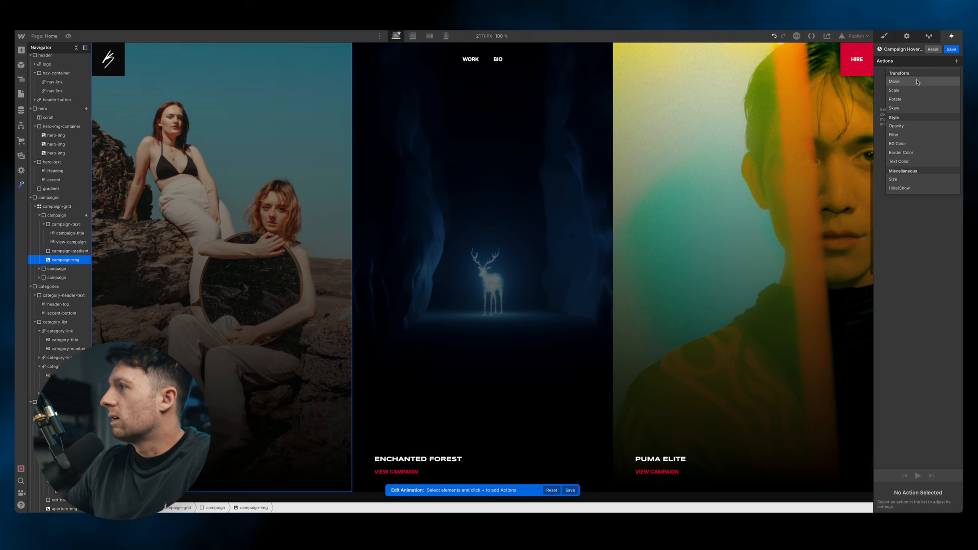
{"action": "left_click", "coordinate": [893, 81]}
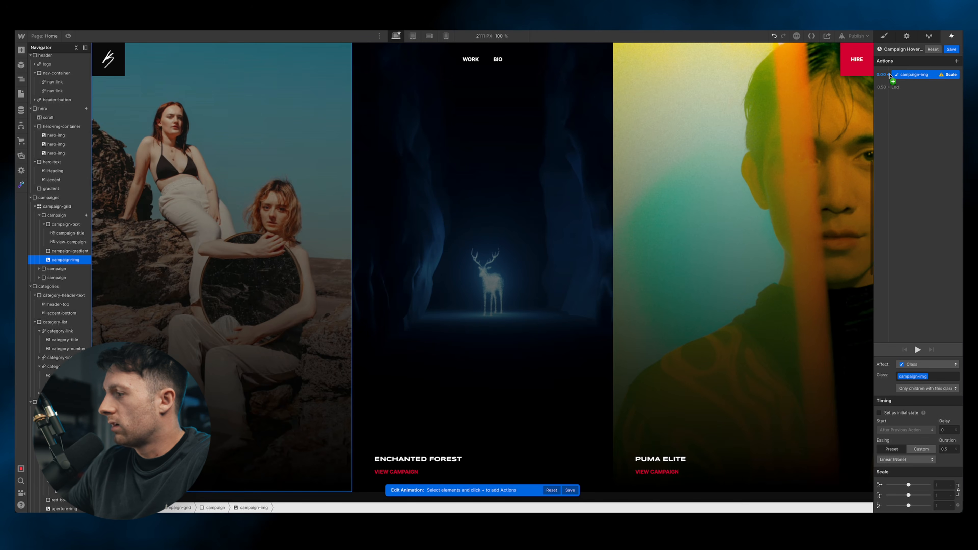
{"action": "left_click", "coordinate": [71, 251]}
{"action": "left_click", "coordinate": [913, 74]}
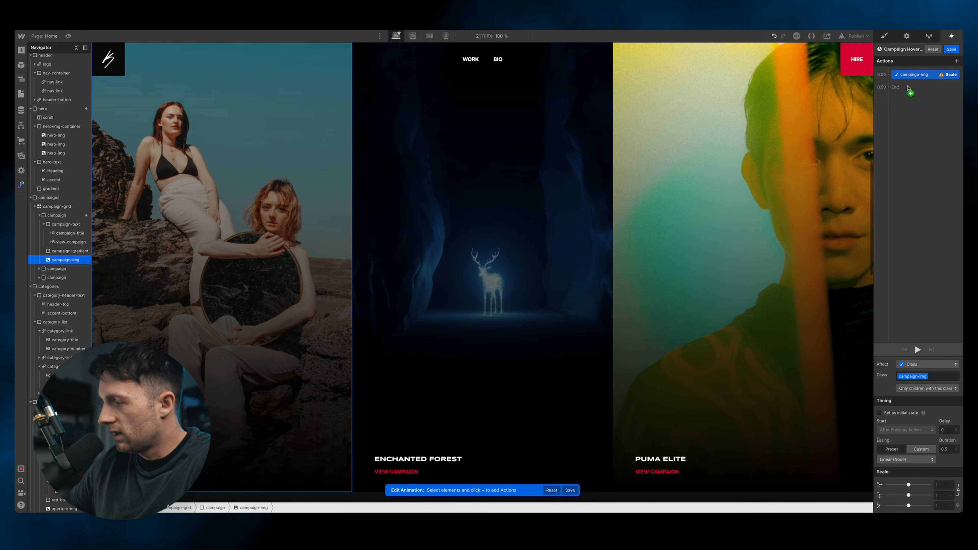
{"action": "left_click", "coordinate": [889, 87]}
{"action": "left_click", "coordinate": [892, 118]}
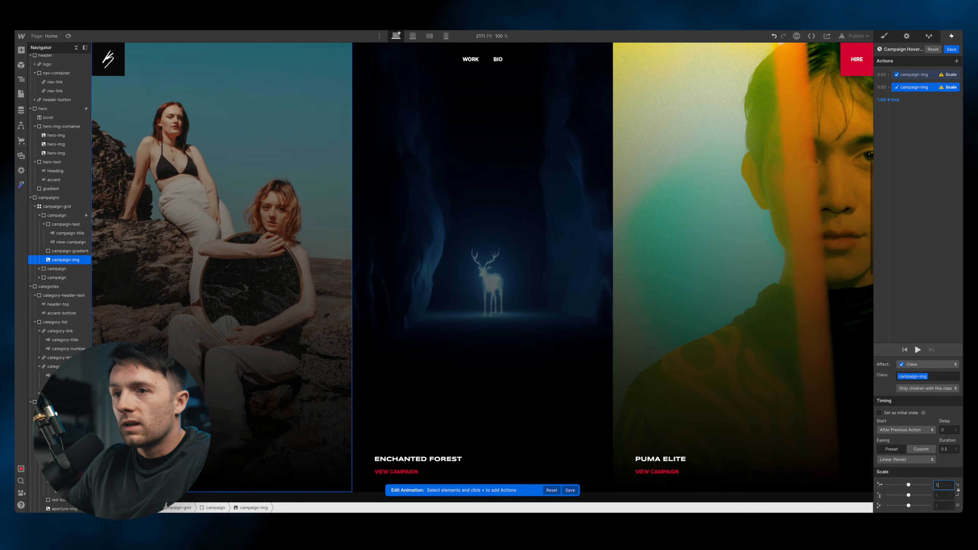
{"action": "key", "text": "Return"}
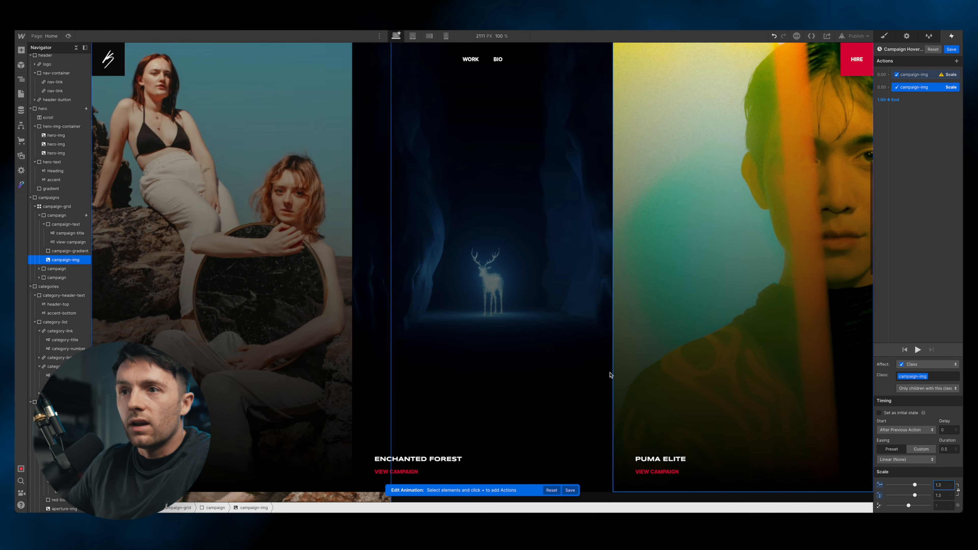
Preview the campaign section to check how the enlarged first campaign image fits its block, and return to editing
{"action": "scroll", "coordinate": [443, 345], "scroll_direction": "down", "scroll_amount": 3}
{"action": "key", "text": "shift+p"}
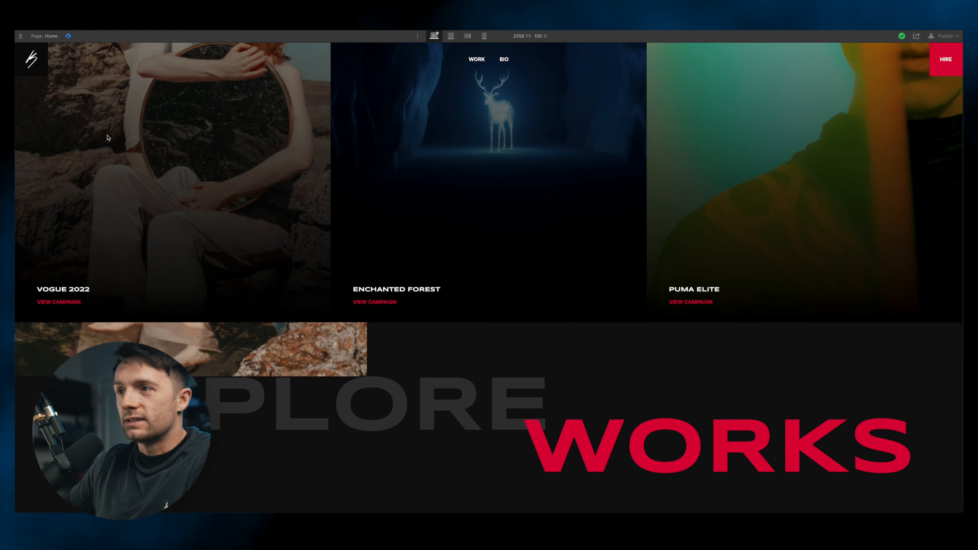
{"action": "scroll", "coordinate": [109, 138], "scroll_direction": "up", "scroll_amount": 5}
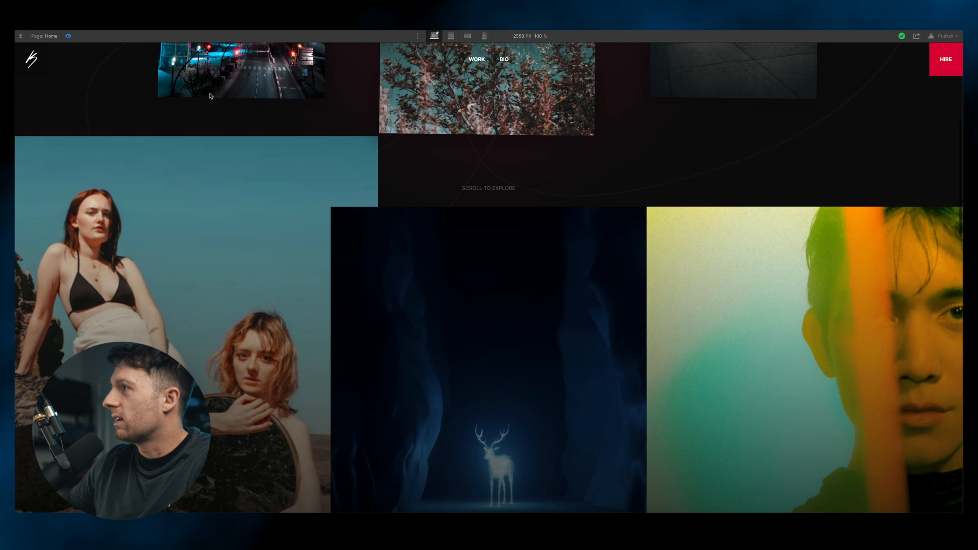
{"action": "key", "text": "shift+p"}
Set the campaign class's overflow to hidden and preview the campaign images on the page
{"action": "left_click", "coordinate": [70, 217]}
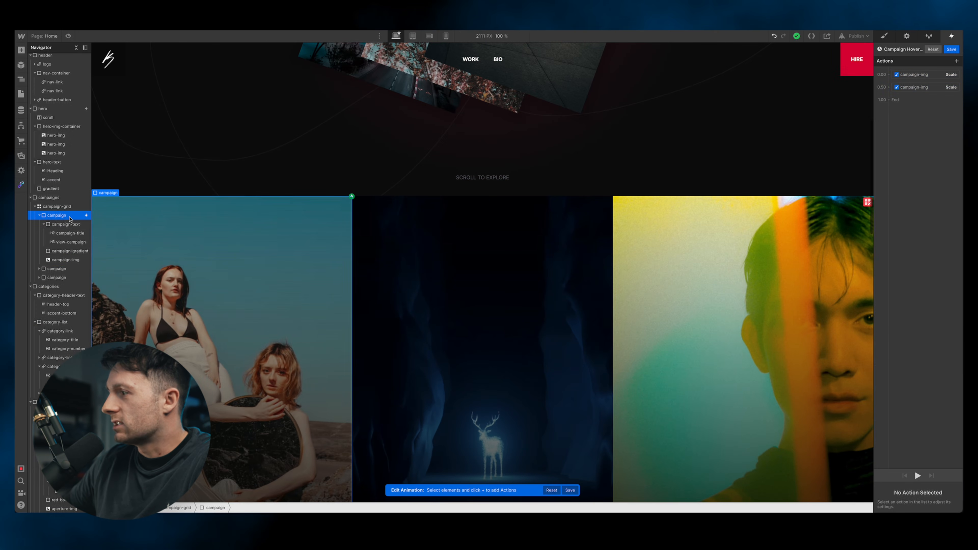
{"action": "left_click", "coordinate": [885, 37]}
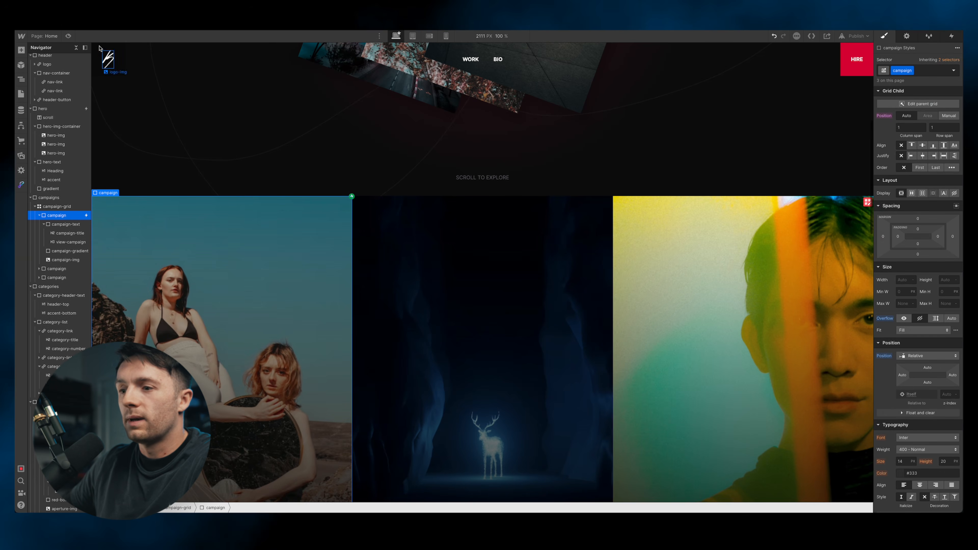
{"action": "key", "text": "shift+p"}
{"action": "scroll", "coordinate": [474, 168], "scroll_direction": "down", "scroll_amount": 4}
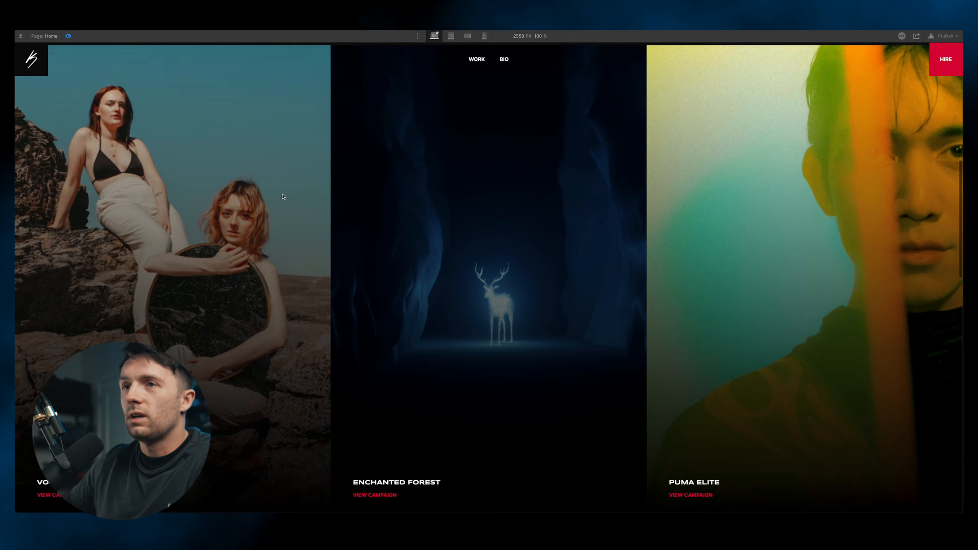
{"action": "scroll", "coordinate": [283, 196], "scroll_direction": "down", "scroll_amount": 3}
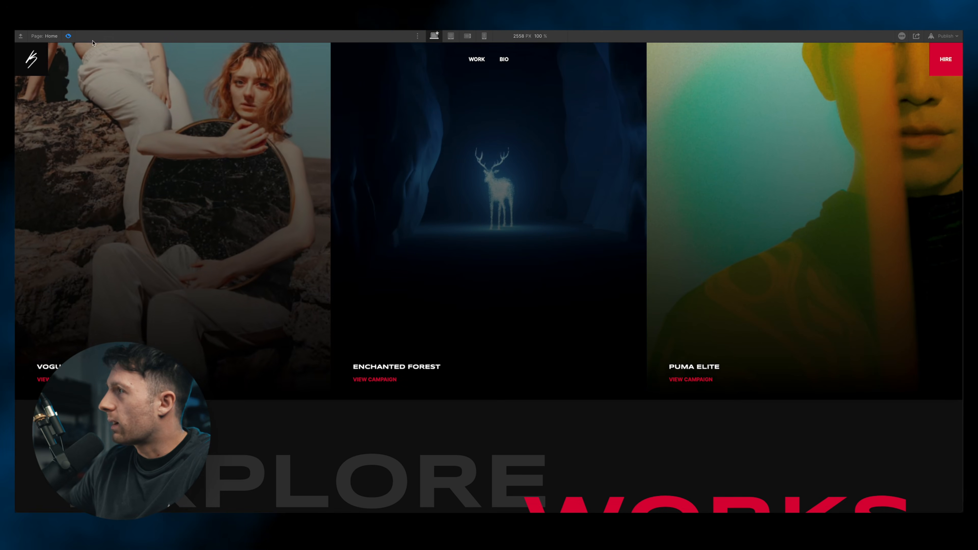
{"action": "key", "text": "shift+p"}
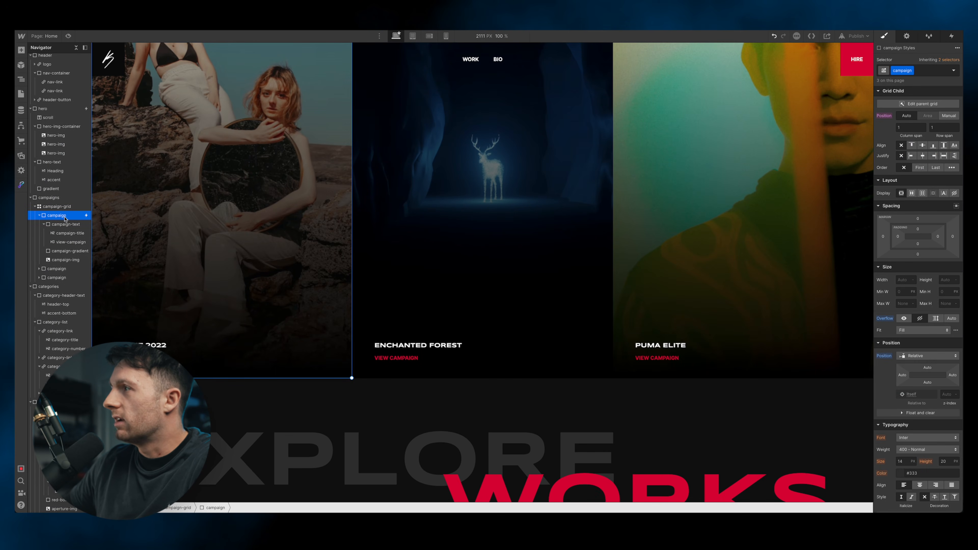
Play the Campaign Hover In animation, set its second campaign-img Scale action to 1.2, and save it
{"action": "left_click", "coordinate": [951, 37]}
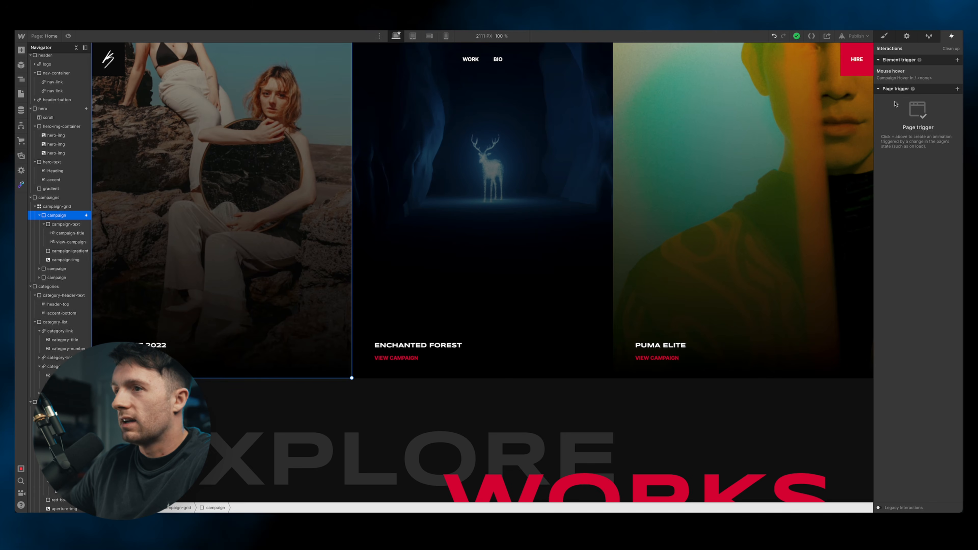
{"action": "left_click", "coordinate": [919, 79]}
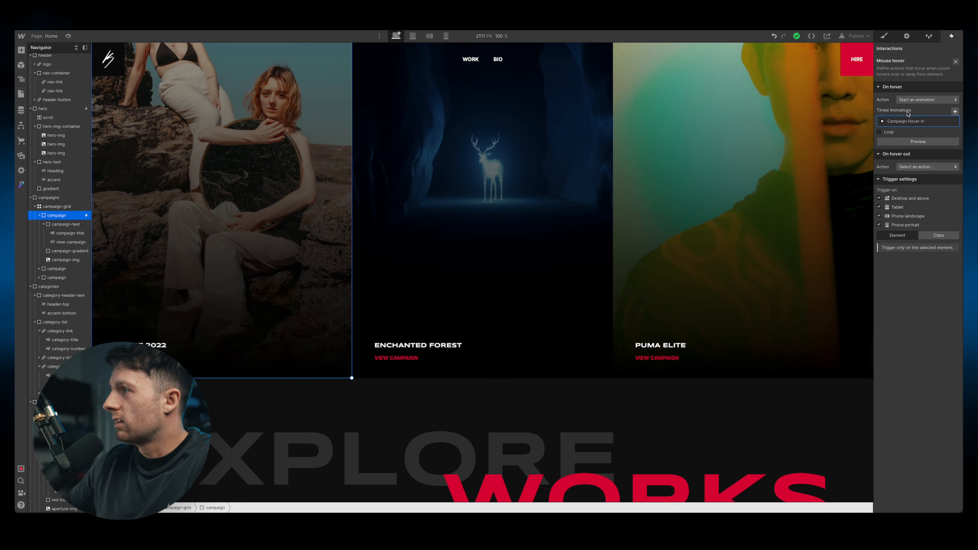
{"action": "left_click", "coordinate": [923, 142]}
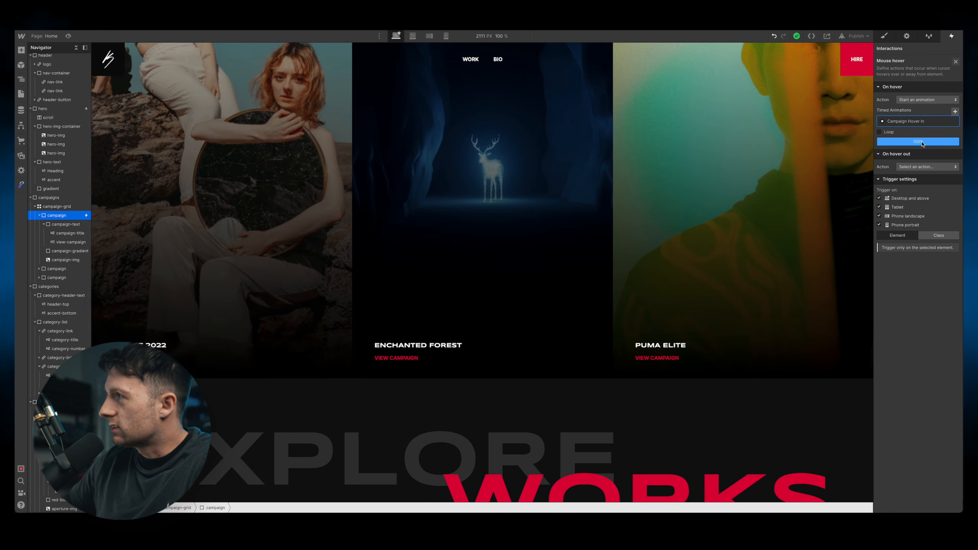
{"action": "left_click", "coordinate": [908, 121]}
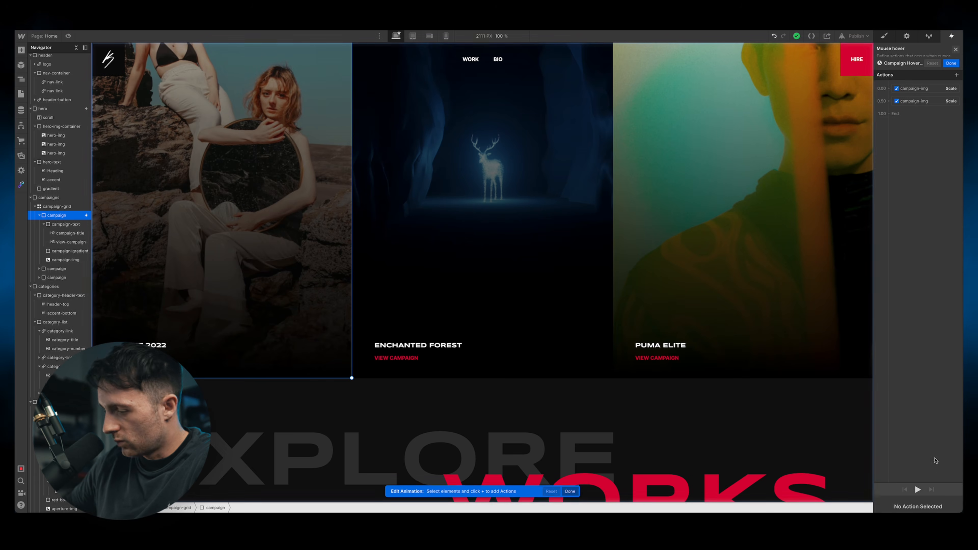
{"action": "left_click", "coordinate": [920, 87]}
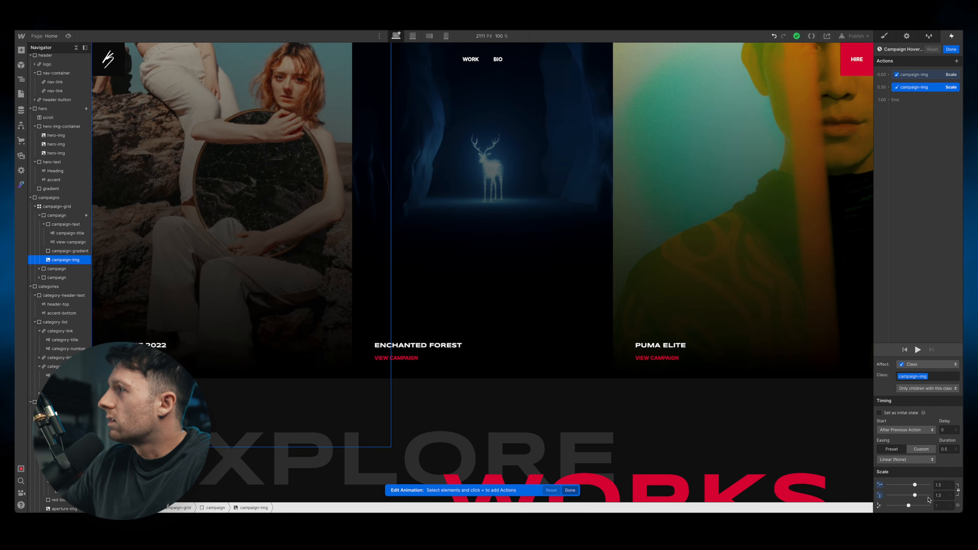
{"action": "type", "text": "1.2"}
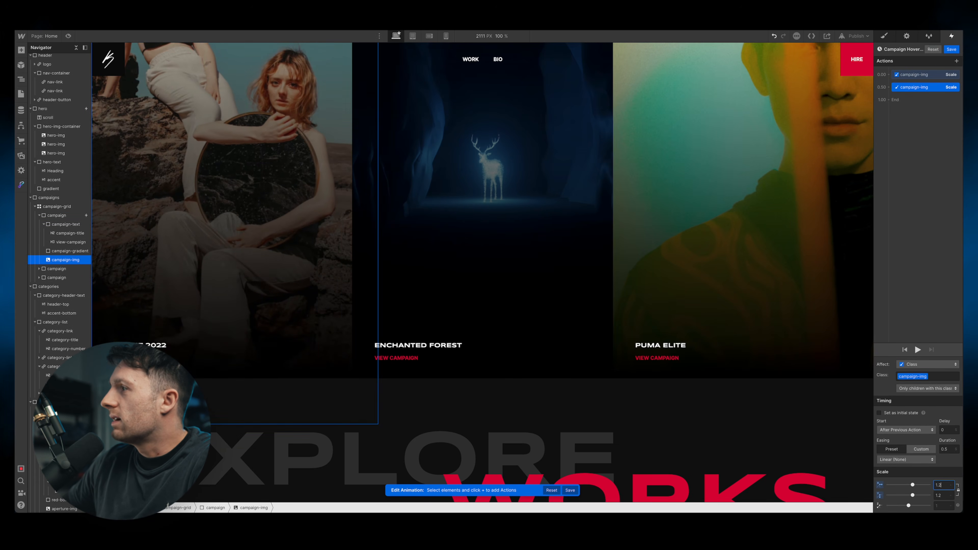
{"action": "left_click", "coordinate": [951, 50]}
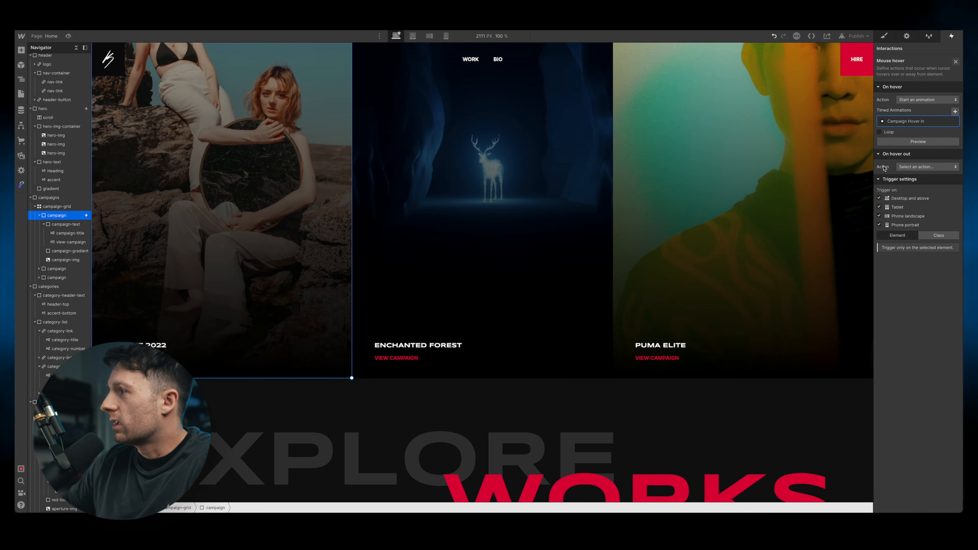
Set the campaign's hover-out action to start an animation and create a timed animation named Campaign Hover Out
{"action": "left_click", "coordinate": [926, 167]}
{"action": "left_click", "coordinate": [922, 185]}
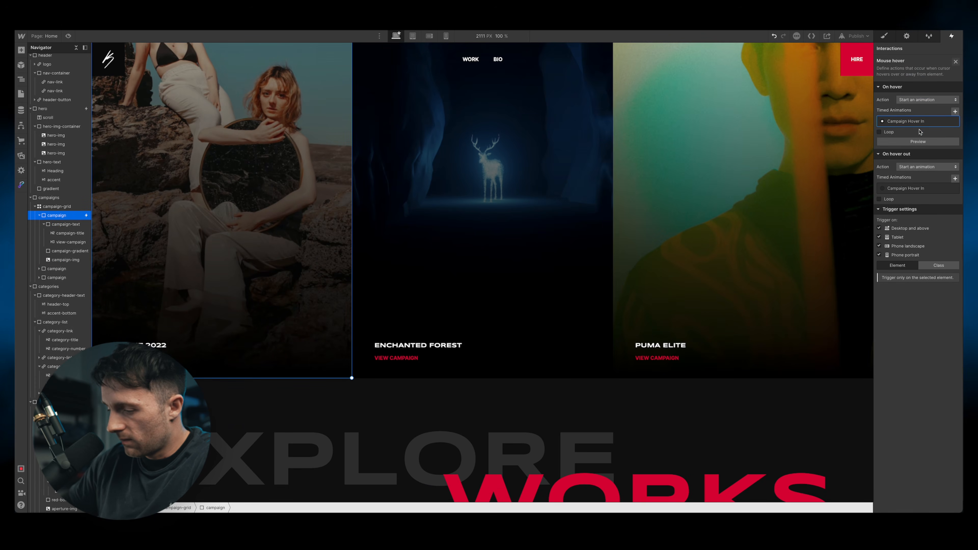
{"action": "left_click", "coordinate": [956, 178]}
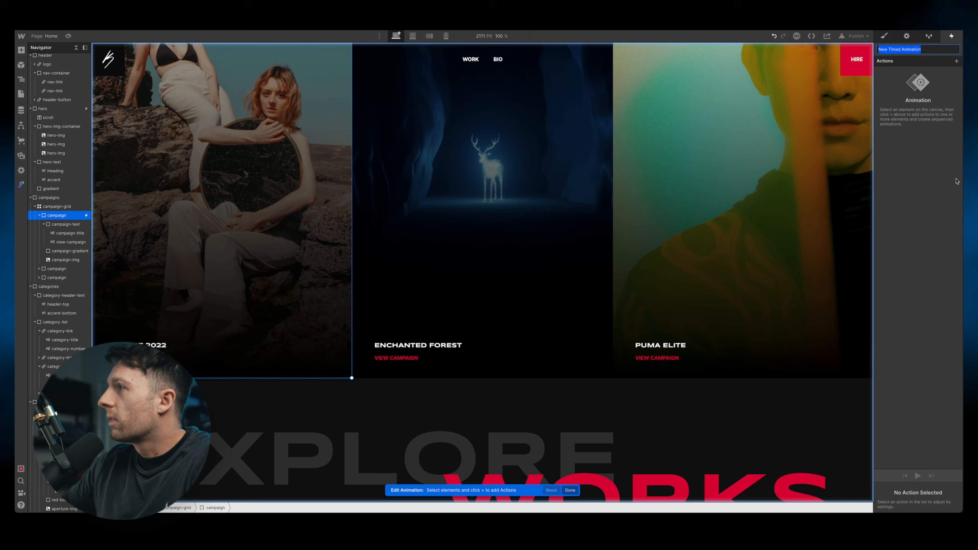
{"action": "type", "text": "Campaign Hover Out"}
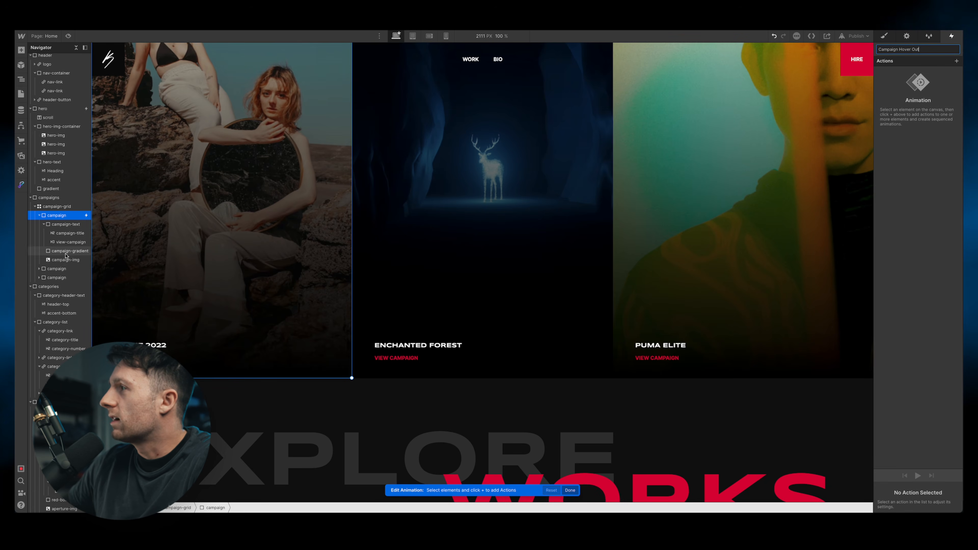
Add two Scale actions for campaign-img, the first with X and Y at 1.2 and the second at 1, and save the animation
{"action": "left_click", "coordinate": [82, 261]}
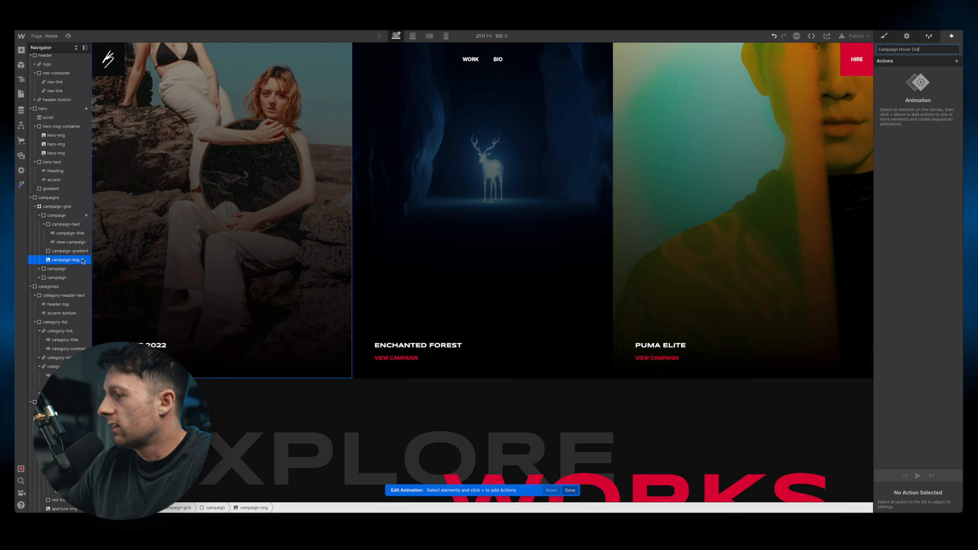
{"action": "left_click", "coordinate": [957, 61]}
{"action": "left_click", "coordinate": [902, 94]}
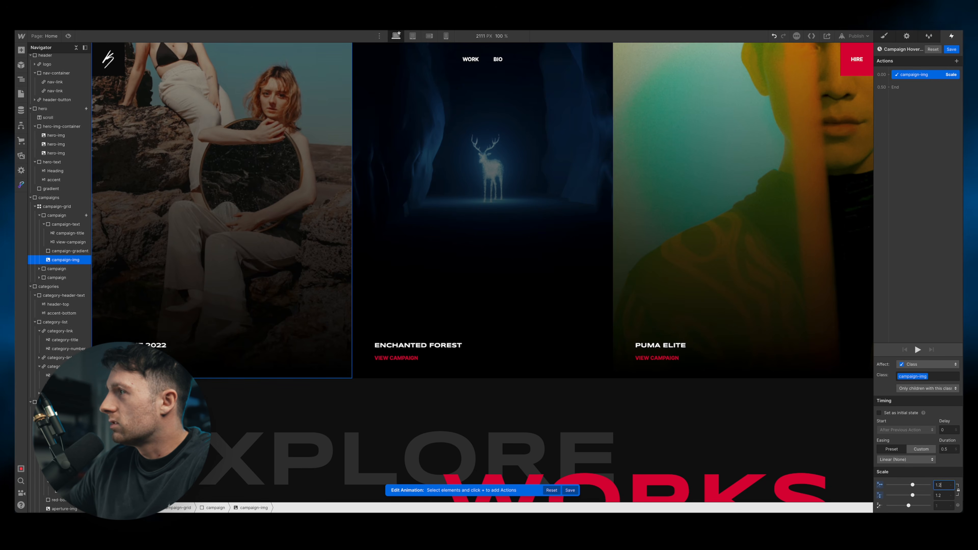
{"action": "left_click", "coordinate": [957, 60]}
{"action": "left_click", "coordinate": [903, 122]}
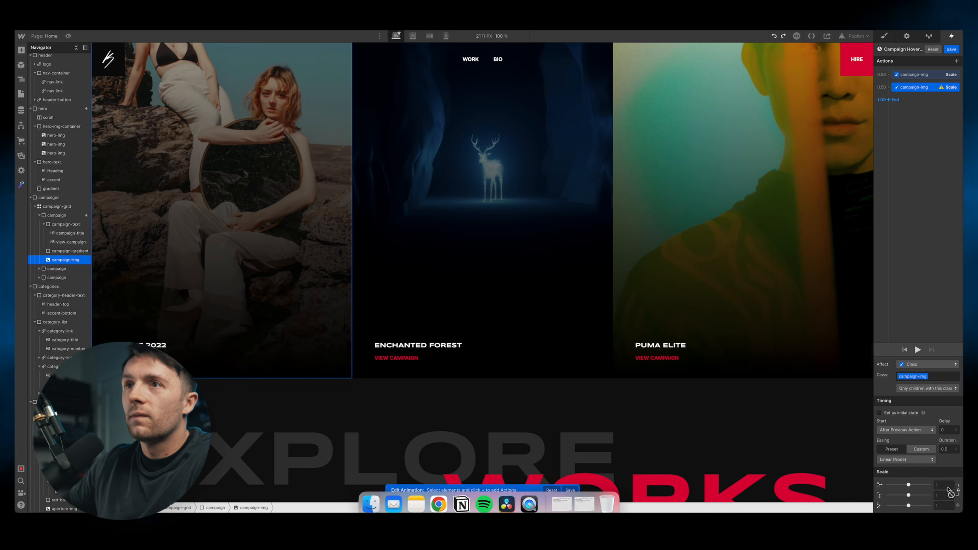
{"action": "left_click", "coordinate": [944, 486]}
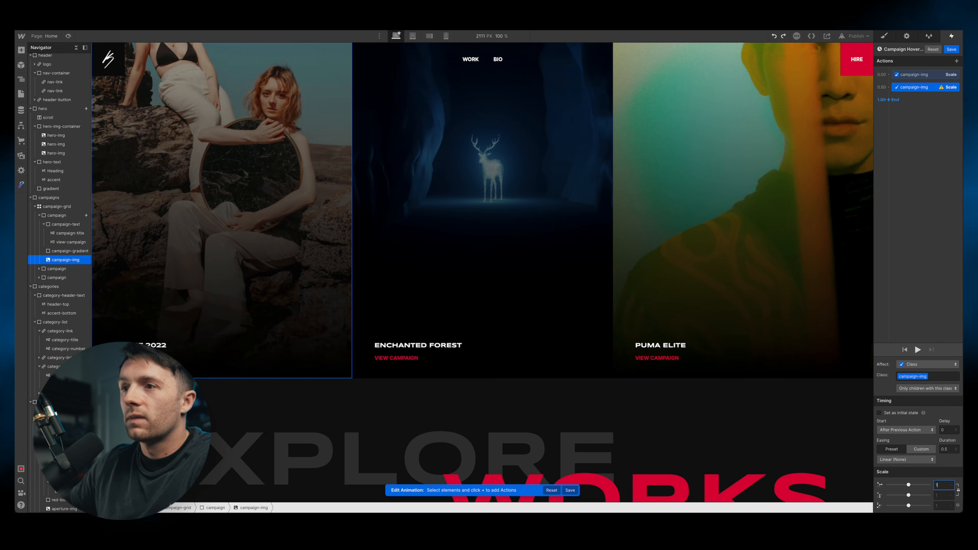
{"action": "left_click", "coordinate": [951, 49]}
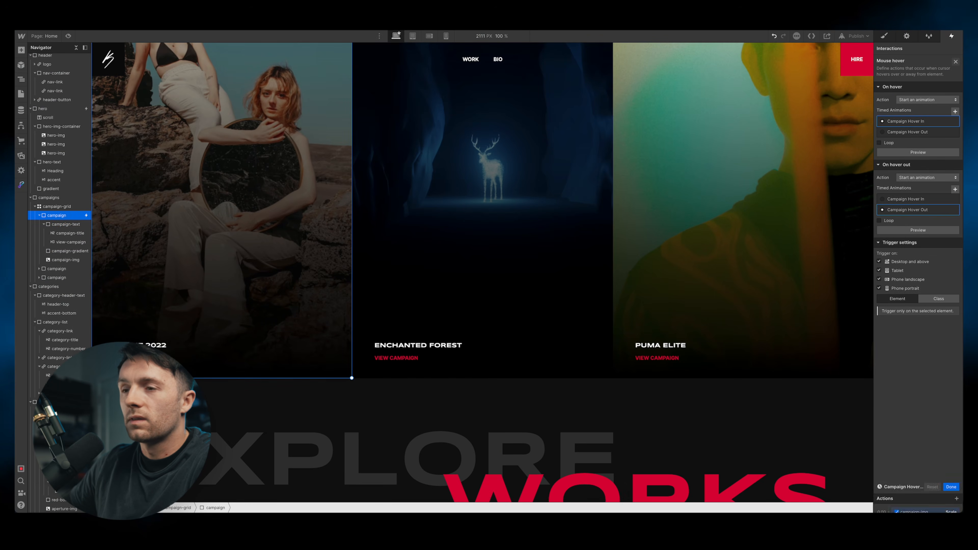
Preview the page to test the first campaign image's hover-in and hover-out zoom, and return to editing
{"action": "left_click", "coordinate": [69, 36]}
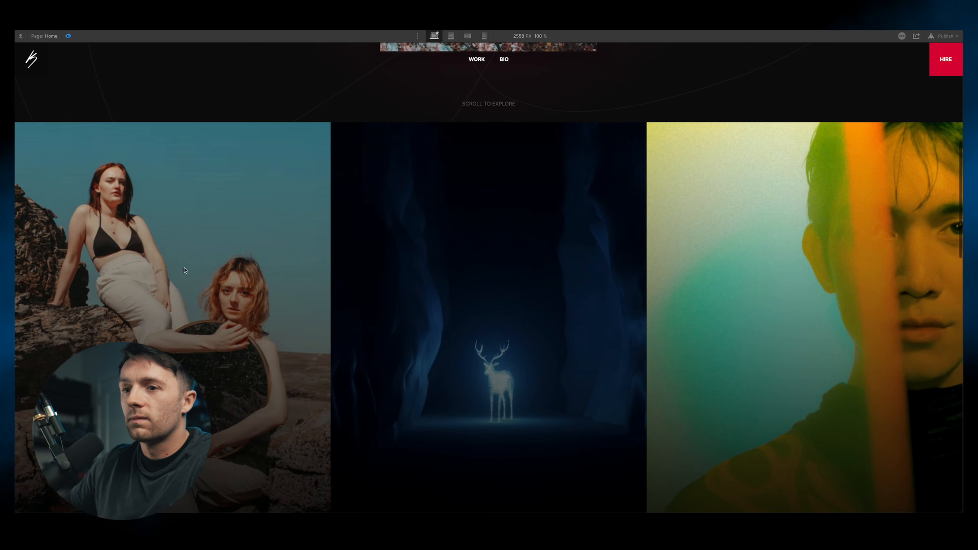
{"action": "scroll", "coordinate": [184, 270], "scroll_direction": "down", "scroll_amount": 2}
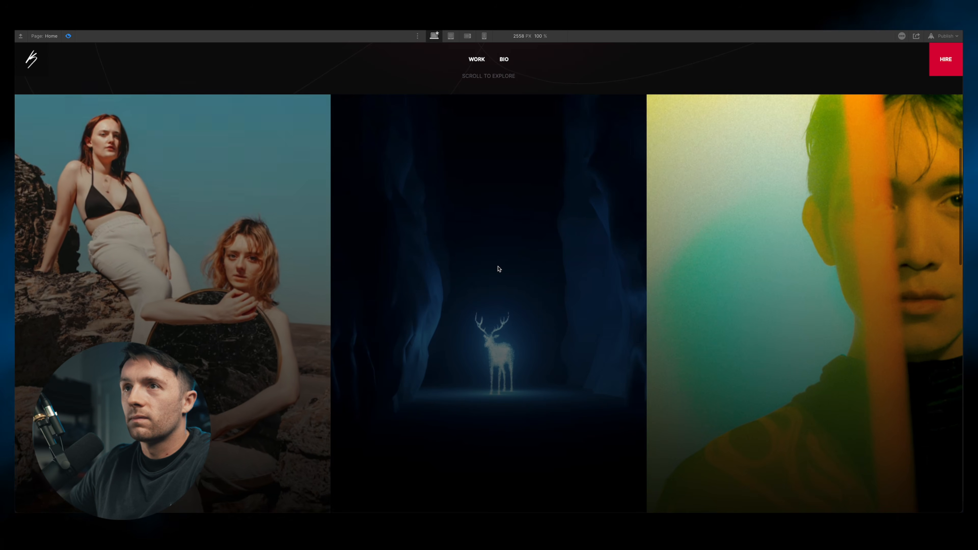
{"action": "scroll", "coordinate": [424, 269], "scroll_direction": "down", "scroll_amount": 3}
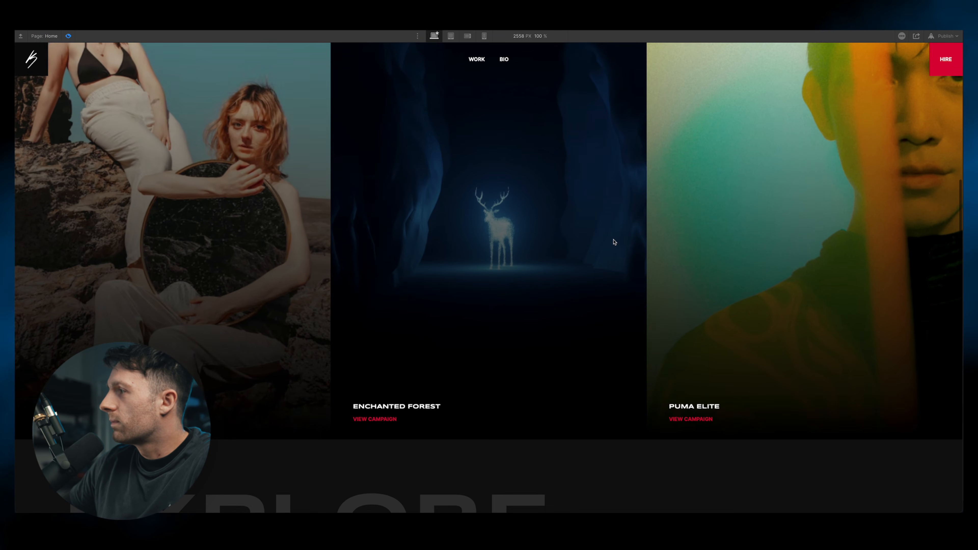
{"action": "left_click", "coordinate": [68, 35]}
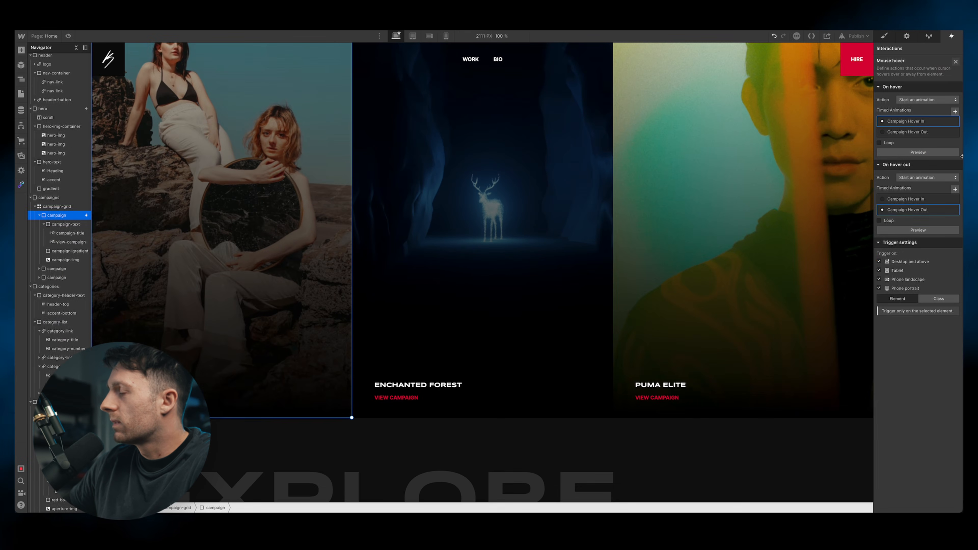
Remove the first campaign-img Scale action from the Campaign Hover Out animation and save it
{"action": "left_click", "coordinate": [908, 211]}
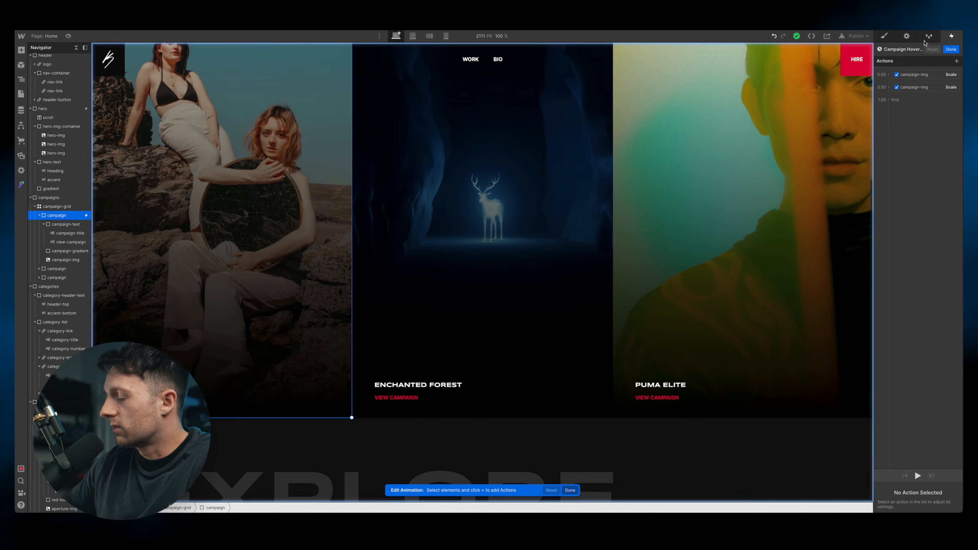
{"action": "left_click", "coordinate": [909, 77]}
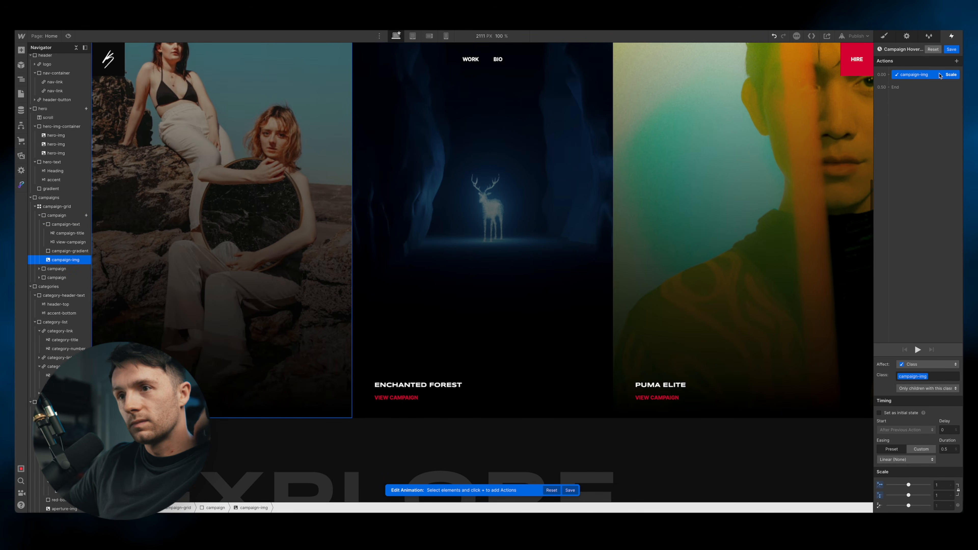
{"action": "left_click", "coordinate": [951, 49]}
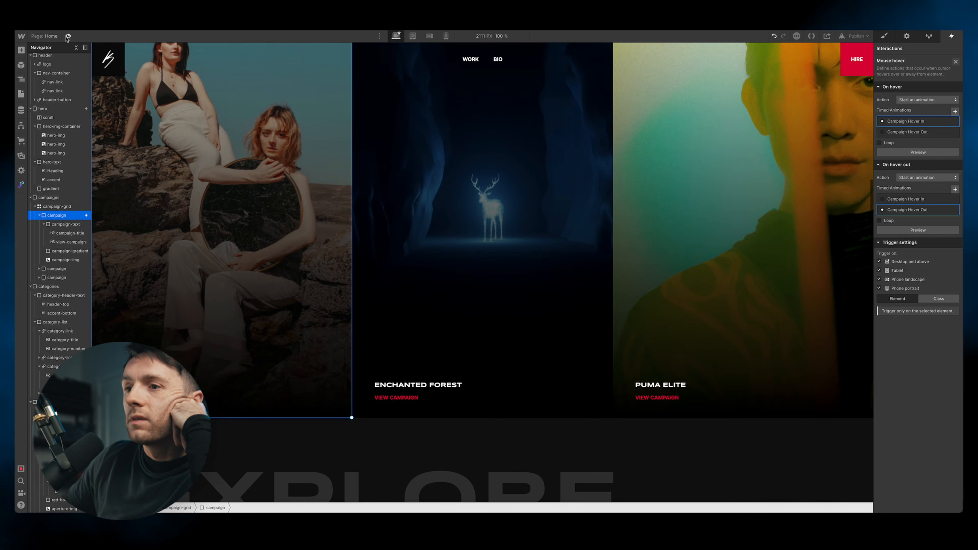
Preview the campaign section again to check how the first image zooms back out, and return to editing
{"action": "left_click", "coordinate": [69, 36]}
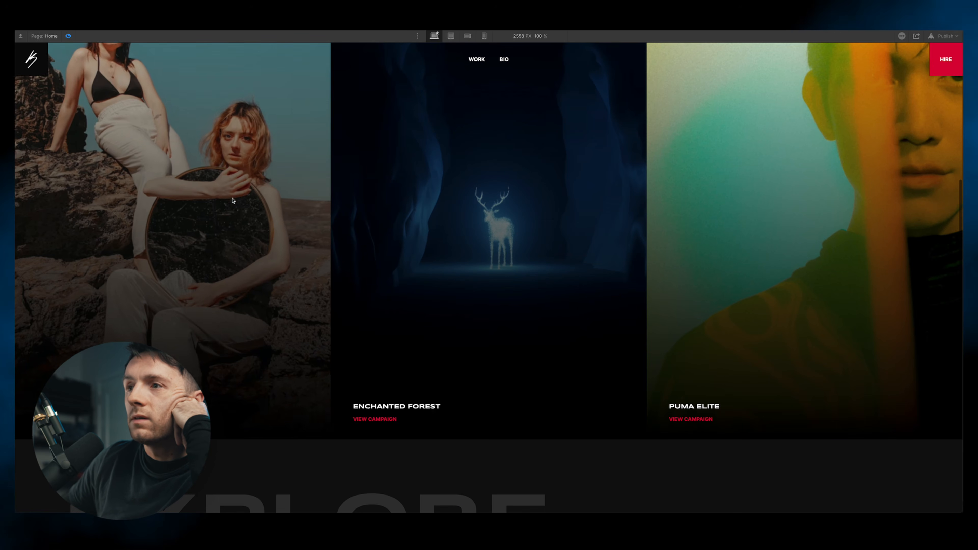
{"action": "scroll", "coordinate": [202, 218], "scroll_direction": "up", "scroll_amount": 5}
{"action": "scroll", "coordinate": [218, 390], "scroll_direction": "down", "scroll_amount": 5}
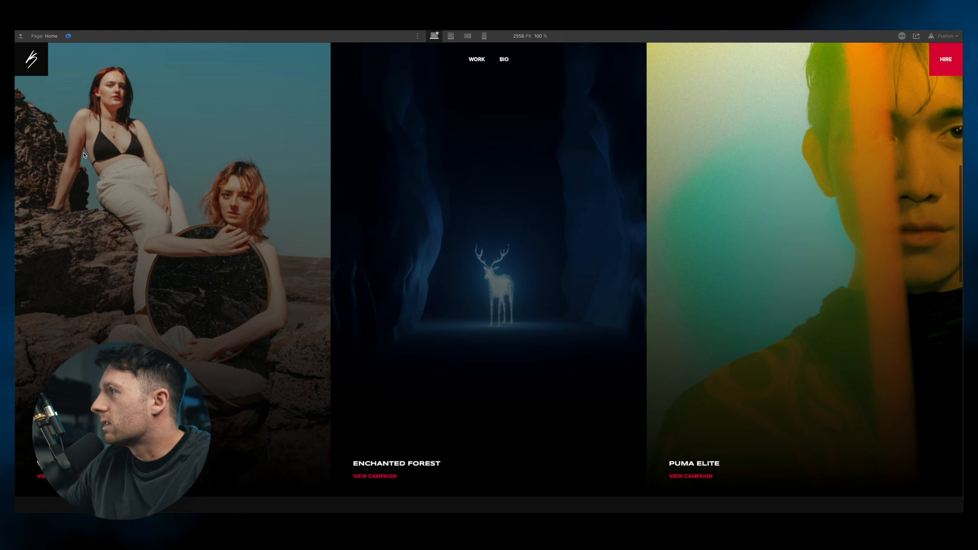
{"action": "left_click", "coordinate": [69, 36]}
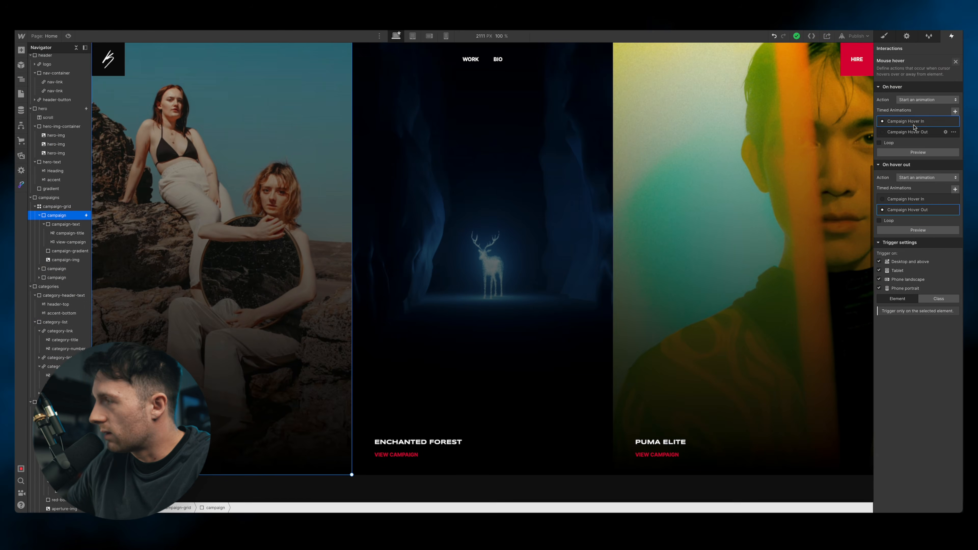
Delete the first campaign-img Scale action from the Campaign Hover In animation and save it
{"action": "left_click", "coordinate": [913, 122]}
{"action": "left_click", "coordinate": [914, 76]}
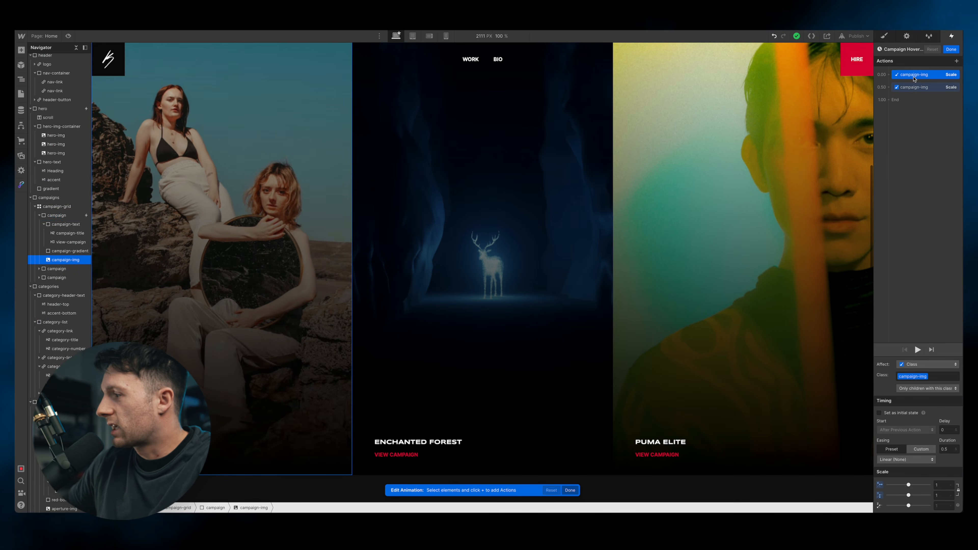
{"action": "key", "text": "Delete"}
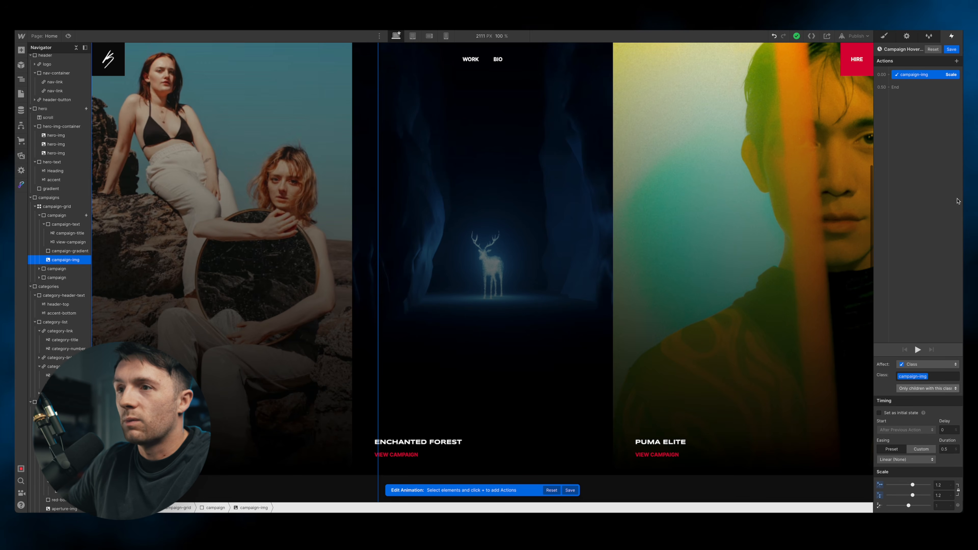
{"action": "left_click", "coordinate": [950, 49]}
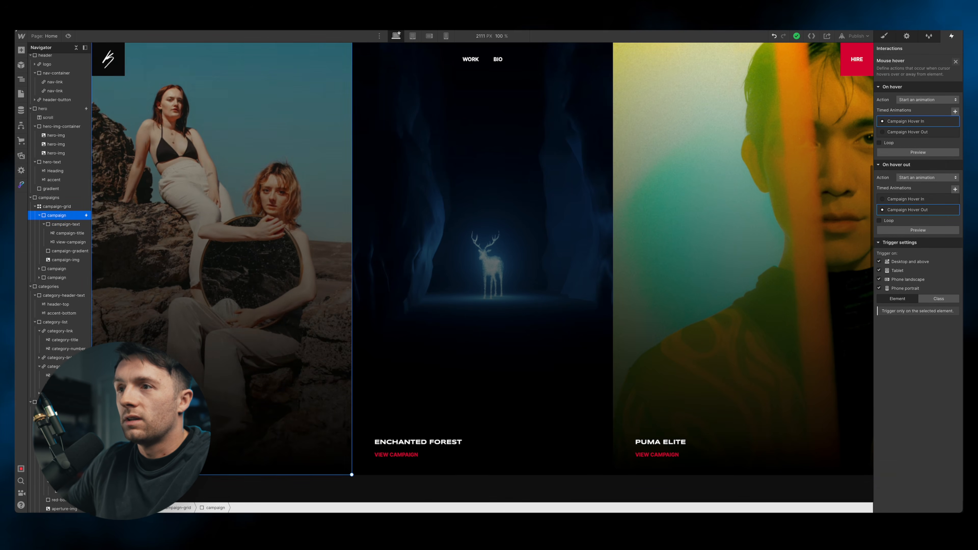
Preview the first campaign image to check the smoothness of its hover zoom in both directions, and return to editing
{"action": "left_click", "coordinate": [68, 36]}
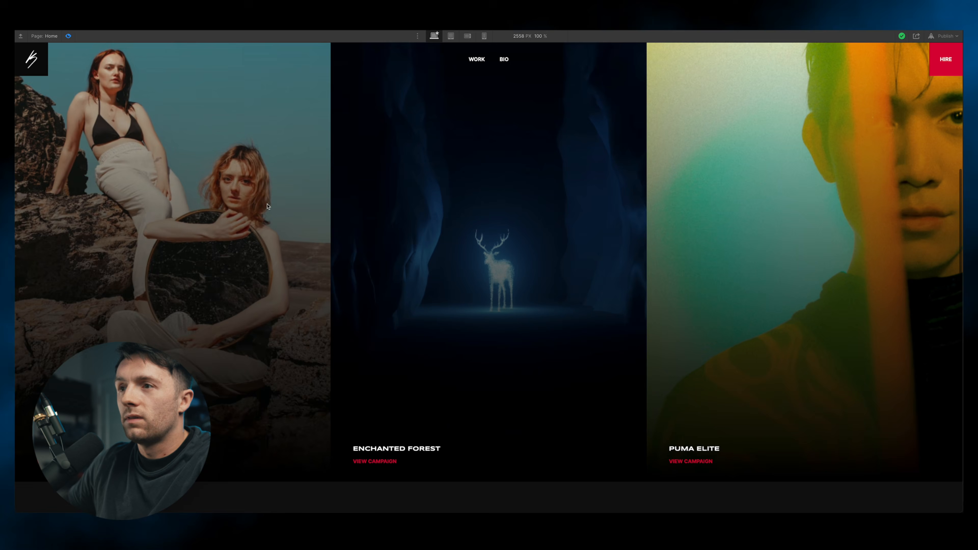
{"action": "scroll", "coordinate": [247, 203], "scroll_direction": "up", "scroll_amount": 3}
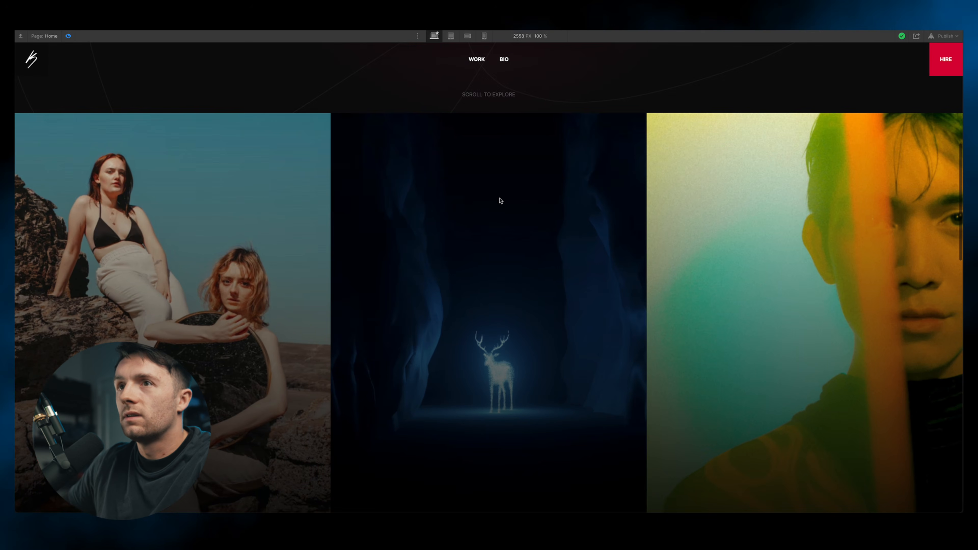
{"action": "scroll", "coordinate": [500, 201], "scroll_direction": "down", "scroll_amount": 3}
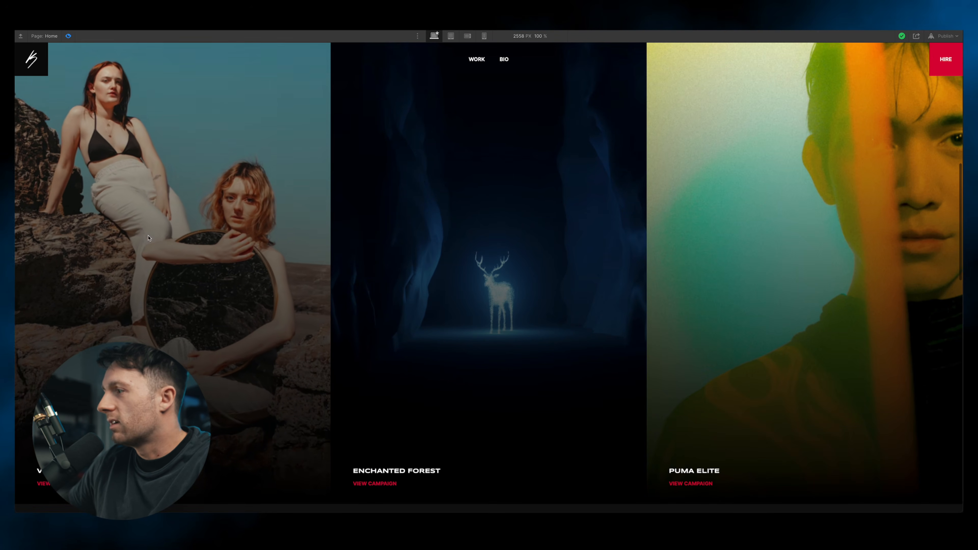
{"action": "left_click", "coordinate": [68, 36]}
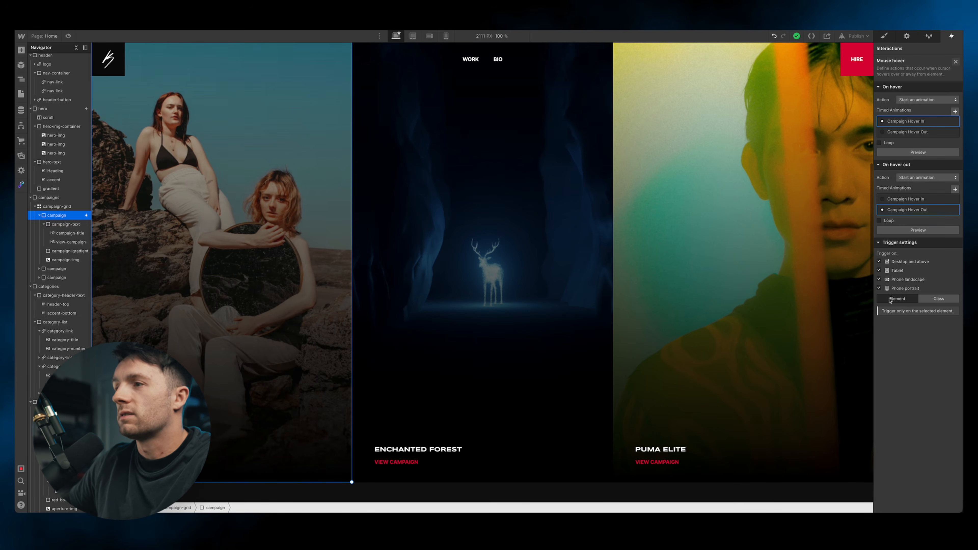
Trigger the hover interaction on all elements with the campaign class and preview the zoom across the campaign images
{"action": "left_click", "coordinate": [928, 300]}
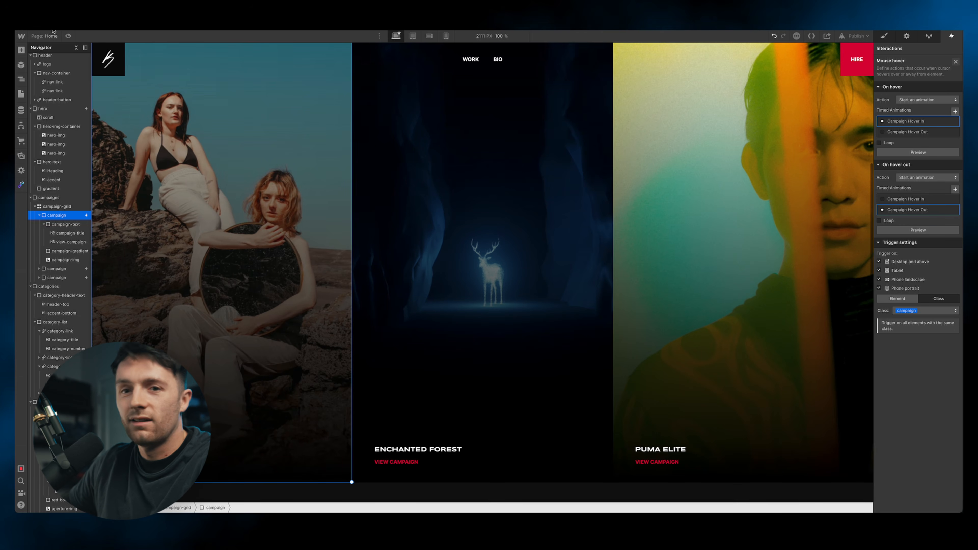
{"action": "left_click", "coordinate": [68, 36]}
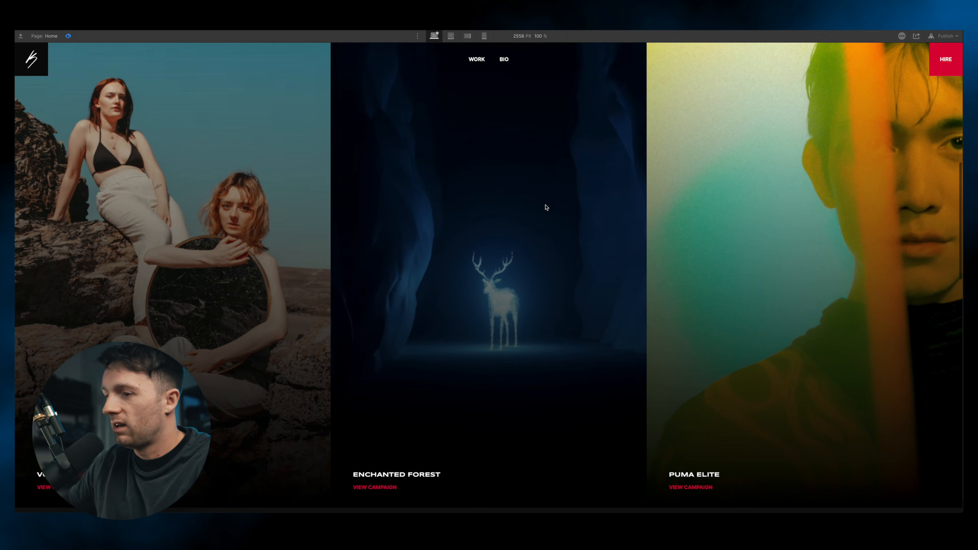
{"action": "scroll", "coordinate": [546, 208], "scroll_direction": "up", "scroll_amount": 3}
{"action": "scroll", "coordinate": [574, 224], "scroll_direction": "down", "scroll_amount": 10}
{"action": "scroll", "coordinate": [225, 191], "scroll_direction": "up", "scroll_amount": 5}
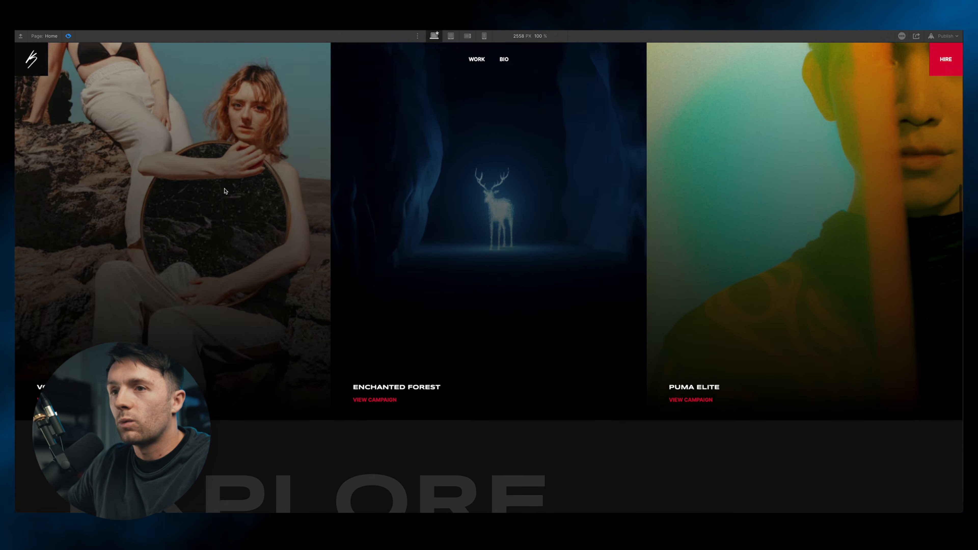
{"action": "scroll", "coordinate": [226, 191], "scroll_direction": "up", "scroll_amount": 2}
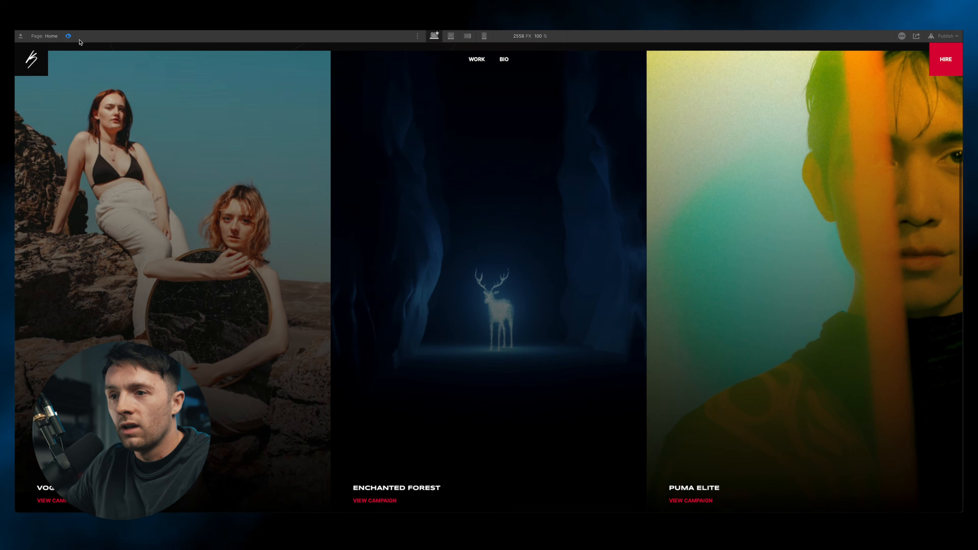
{"action": "left_click", "coordinate": [69, 35]}
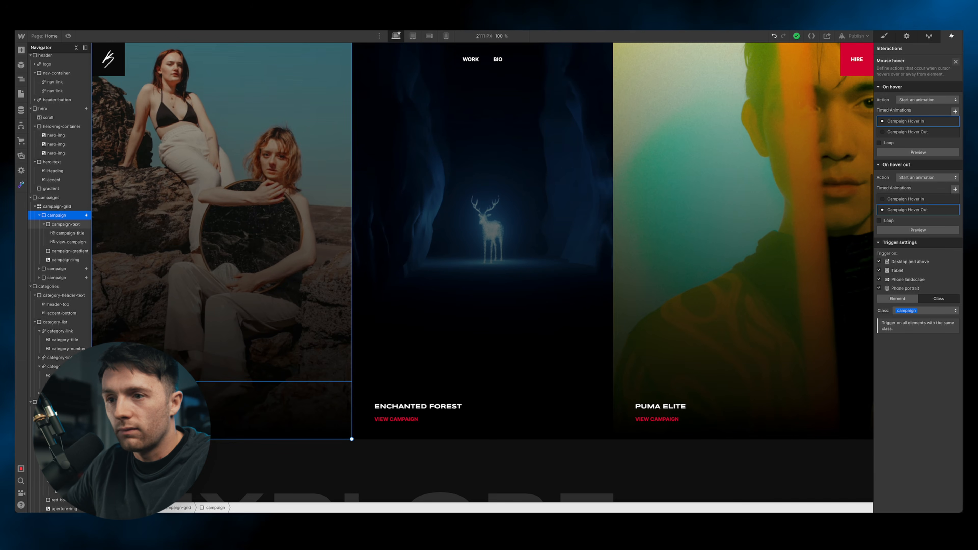
Delete the campaign class's Move transform and give campaign-text a Move transform with Y set to 100%
{"action": "left_click", "coordinate": [66, 224]}
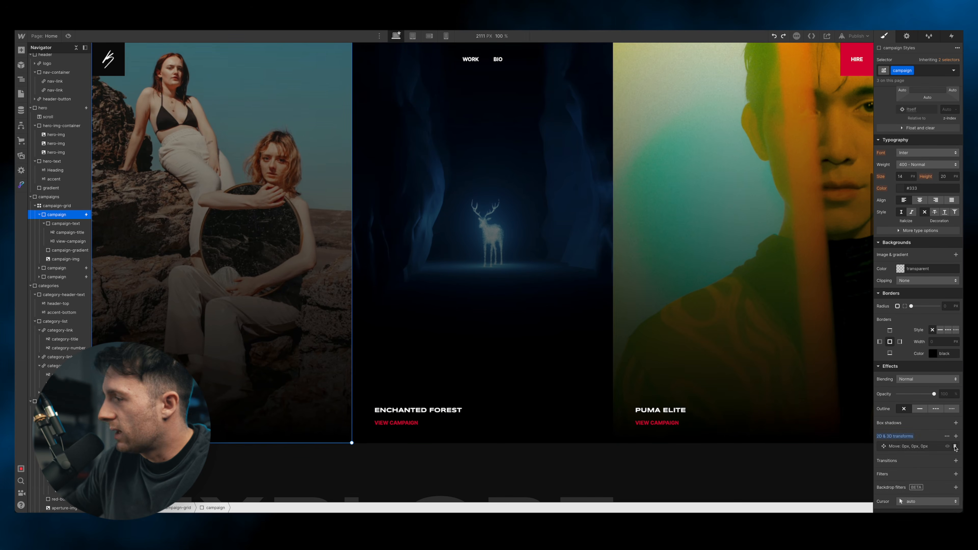
{"action": "left_click", "coordinate": [955, 447]}
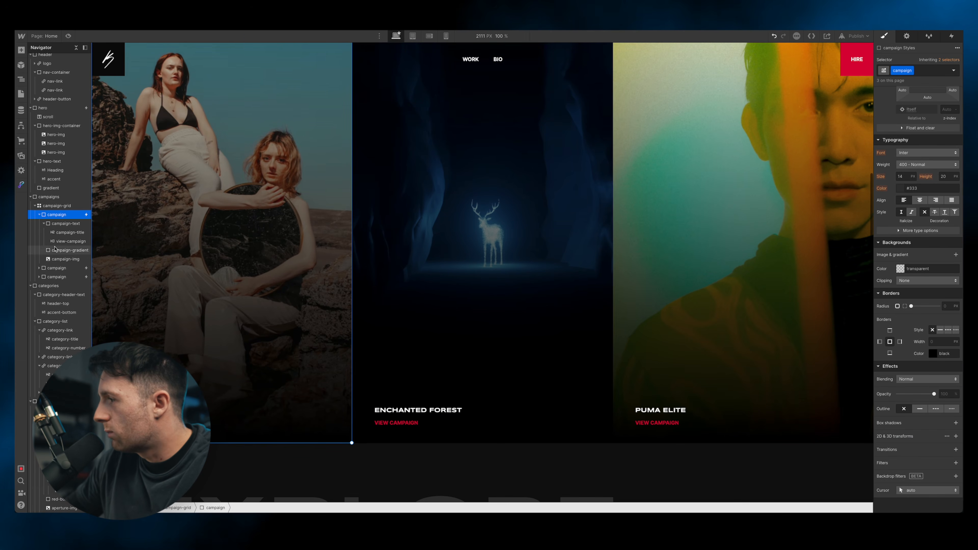
{"action": "left_click", "coordinate": [61, 224]}
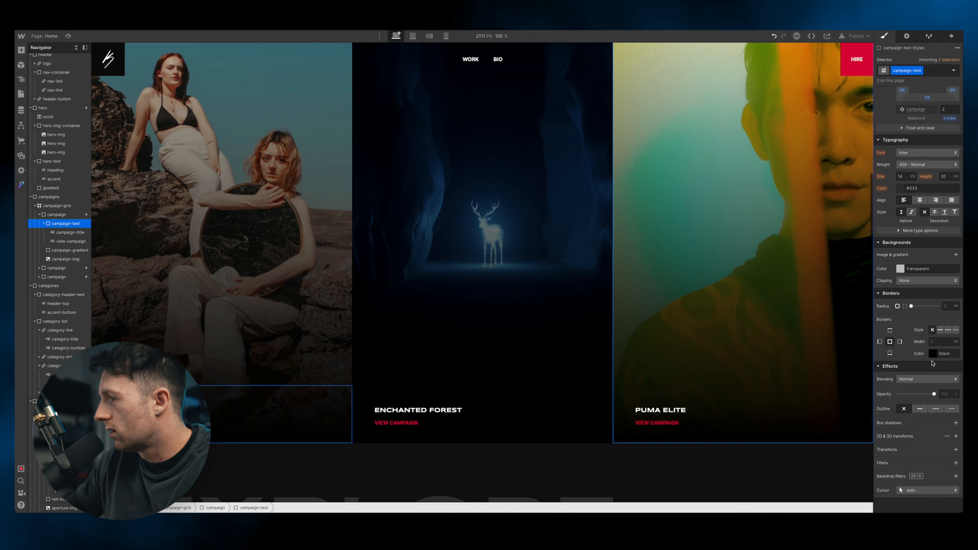
{"action": "left_click", "coordinate": [956, 436]}
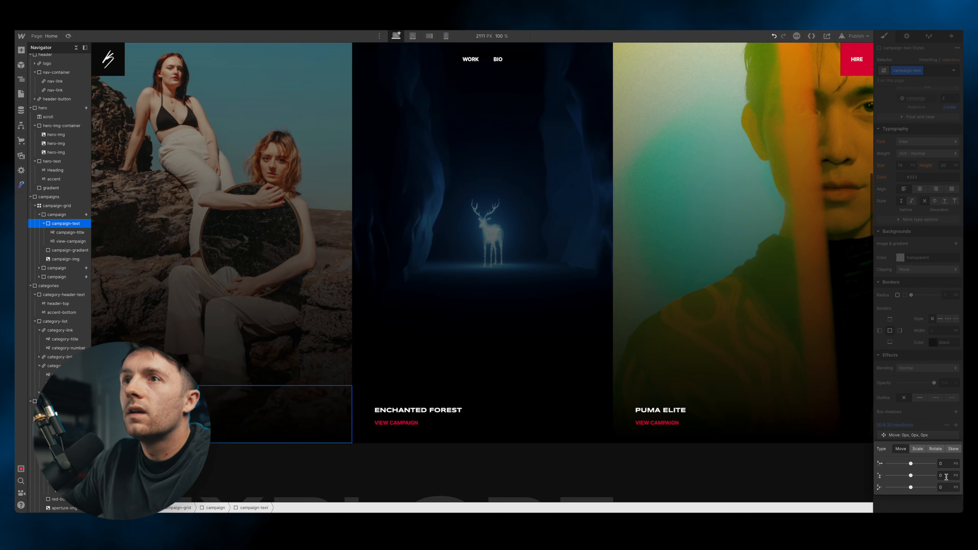
{"action": "key", "text": "Return"}
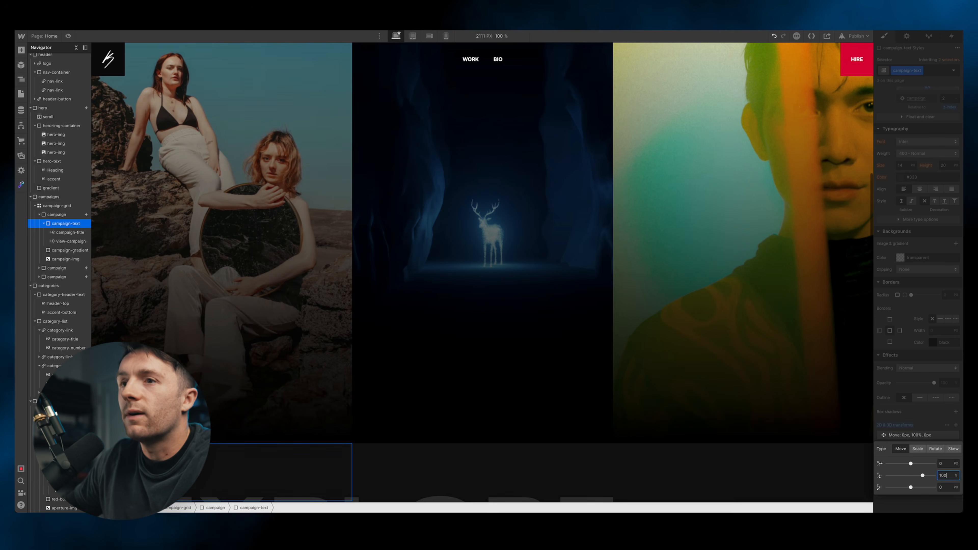
Set the Y value of the campaign-text Move action to 0% in the Campaign Hover In animation and save it
{"action": "left_click", "coordinate": [69, 36]}
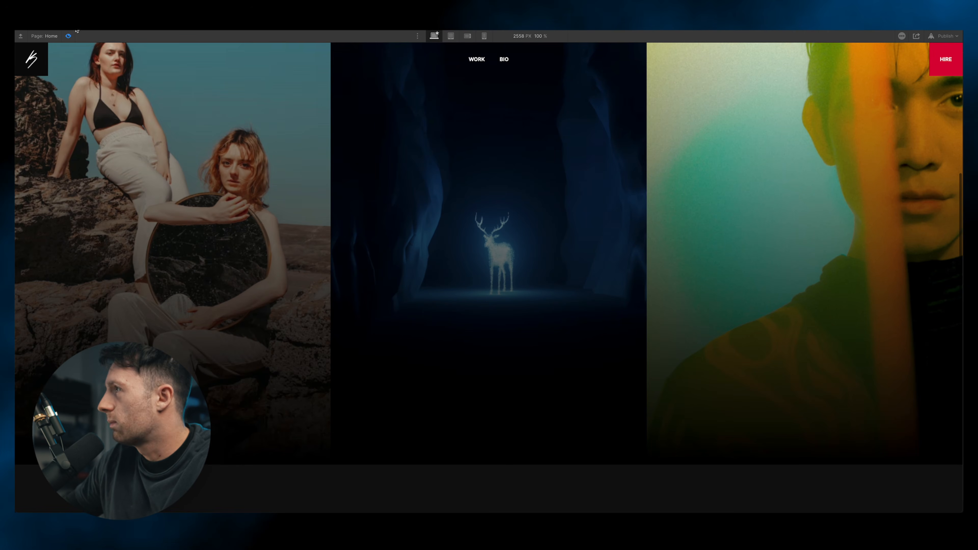
{"action": "key", "text": "super+shift+p"}
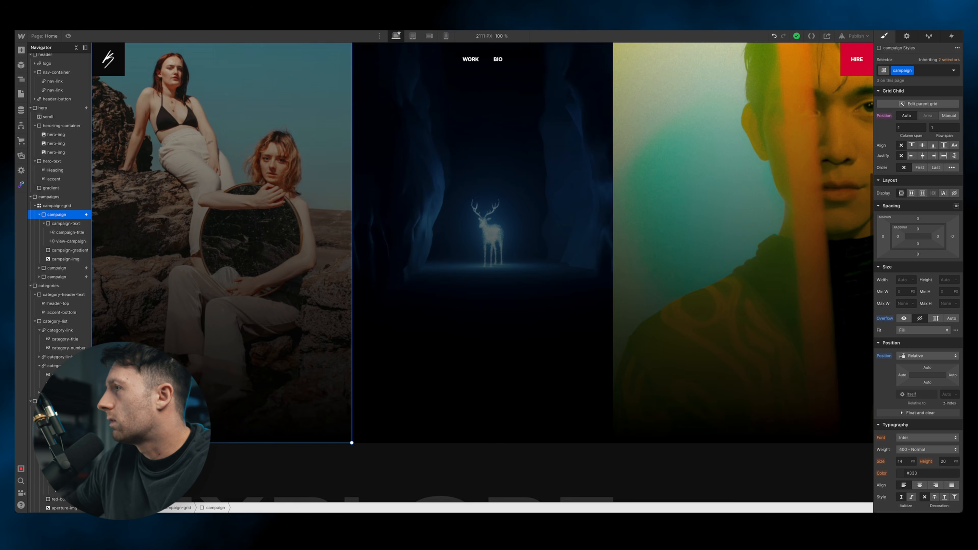
{"action": "left_click", "coordinate": [947, 39]}
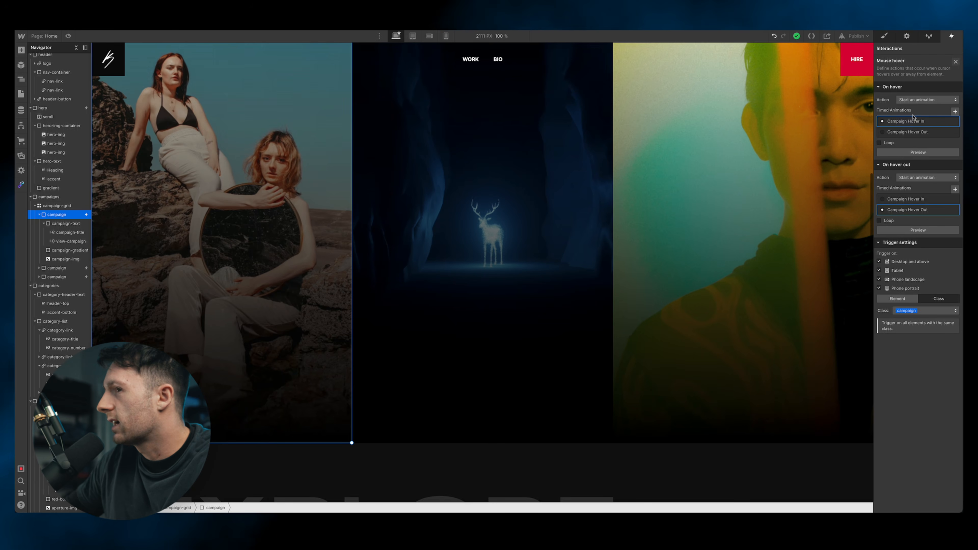
{"action": "left_click", "coordinate": [916, 124]}
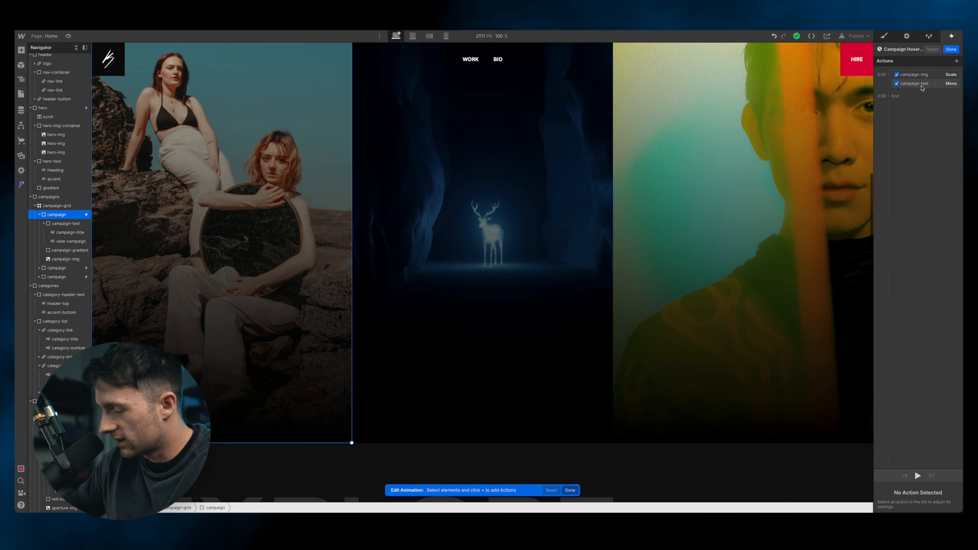
{"action": "left_click", "coordinate": [922, 84]}
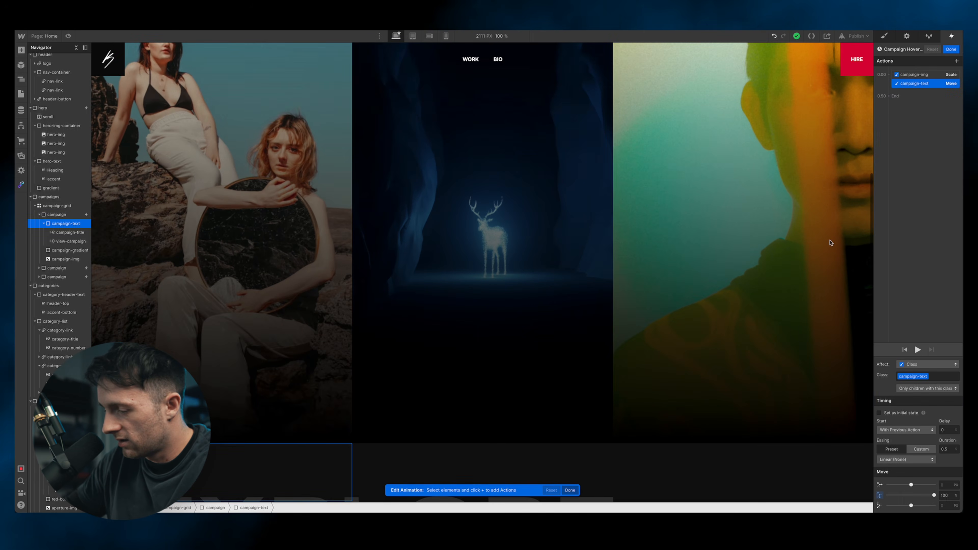
{"action": "left_click", "coordinate": [947, 495]}
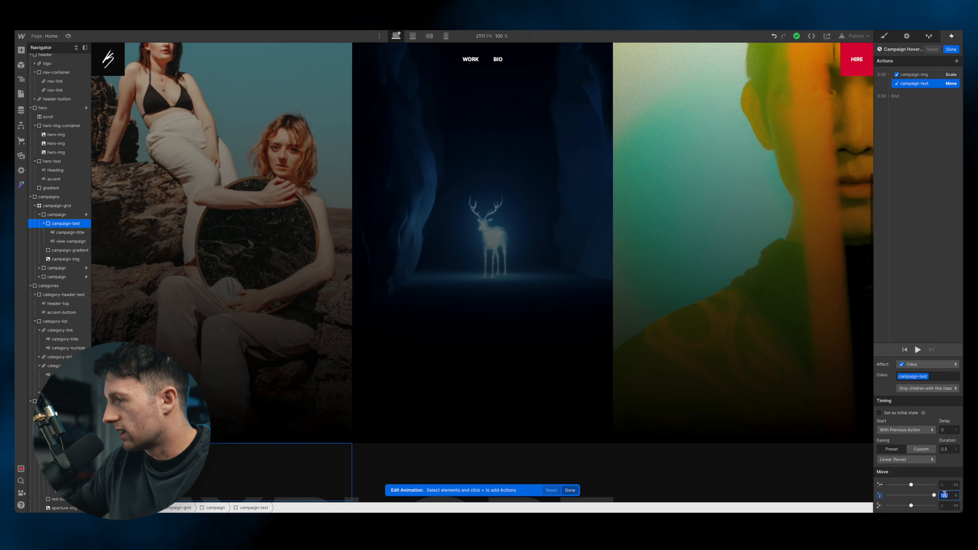
{"action": "key", "text": "Return"}
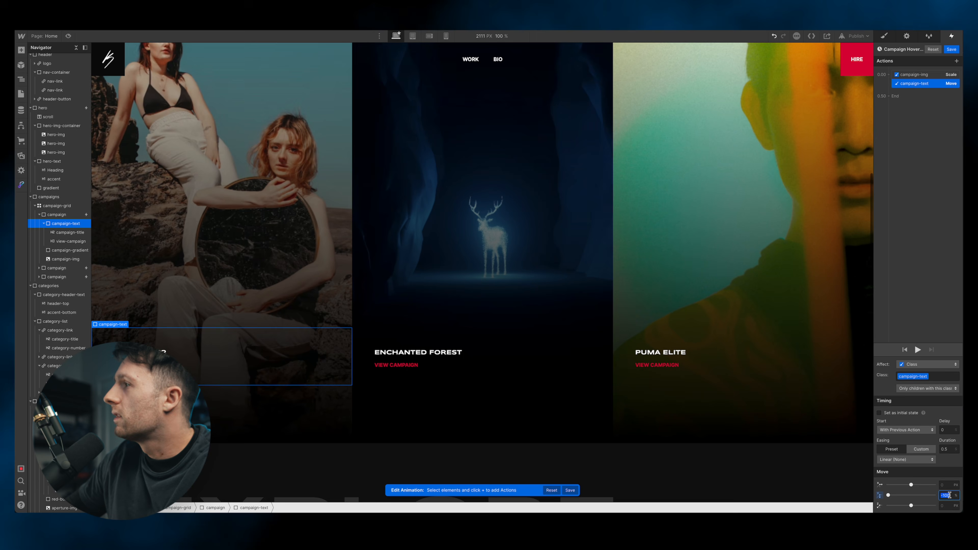
{"action": "type", "text": "0"}
{"action": "key", "text": "Return"}
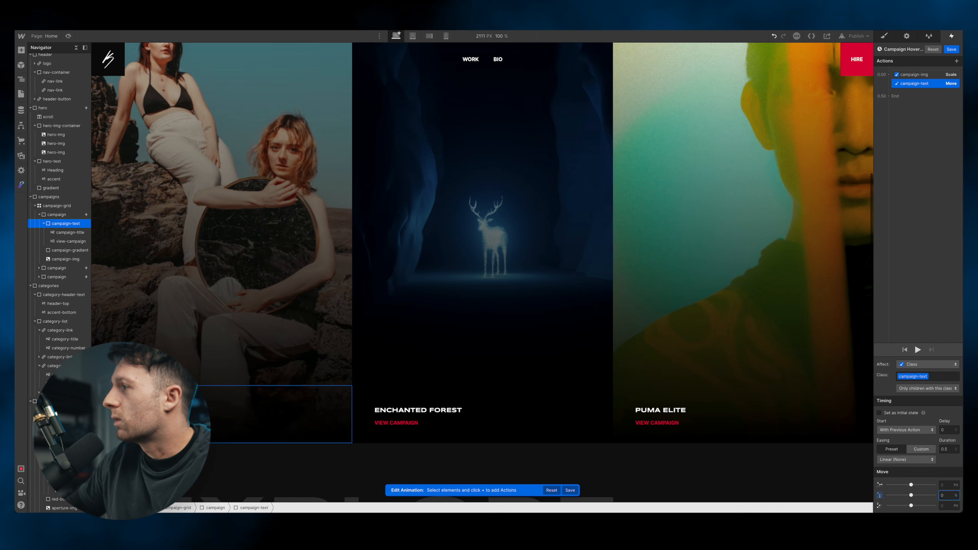
{"action": "left_click", "coordinate": [952, 49]}
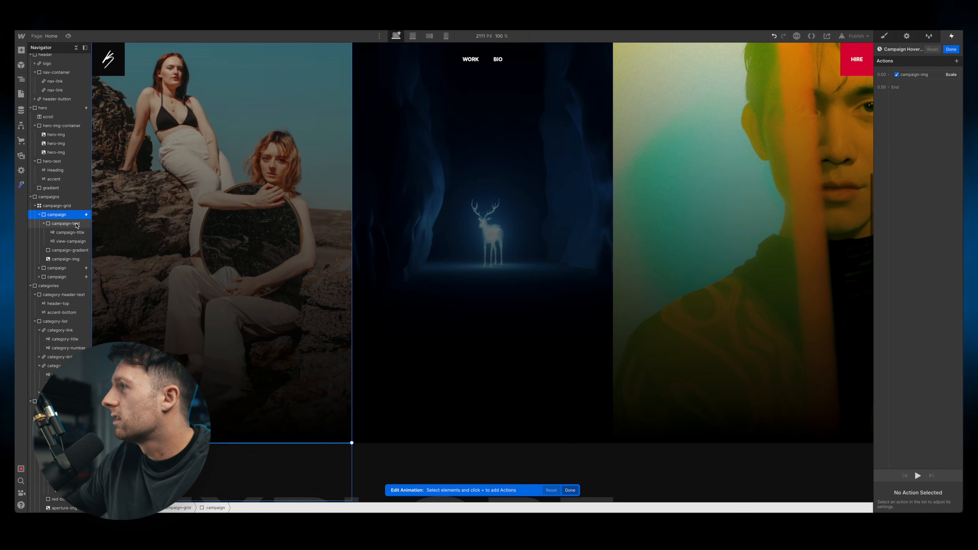
Add a Move action for campaign-text alongside the campaign-img Scale action in Campaign Hover Out, with Y set to 100%
{"action": "left_click", "coordinate": [66, 223]}
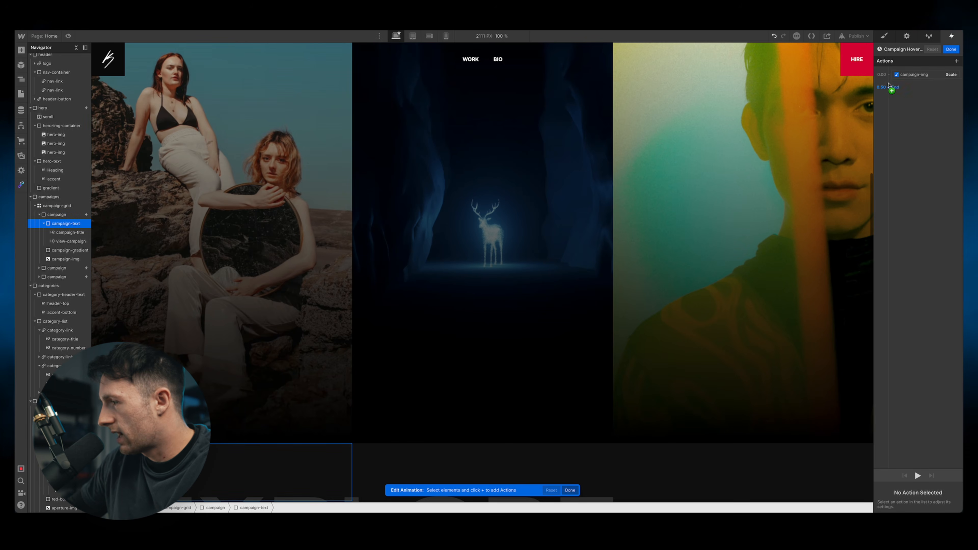
{"action": "left_click", "coordinate": [890, 75]}
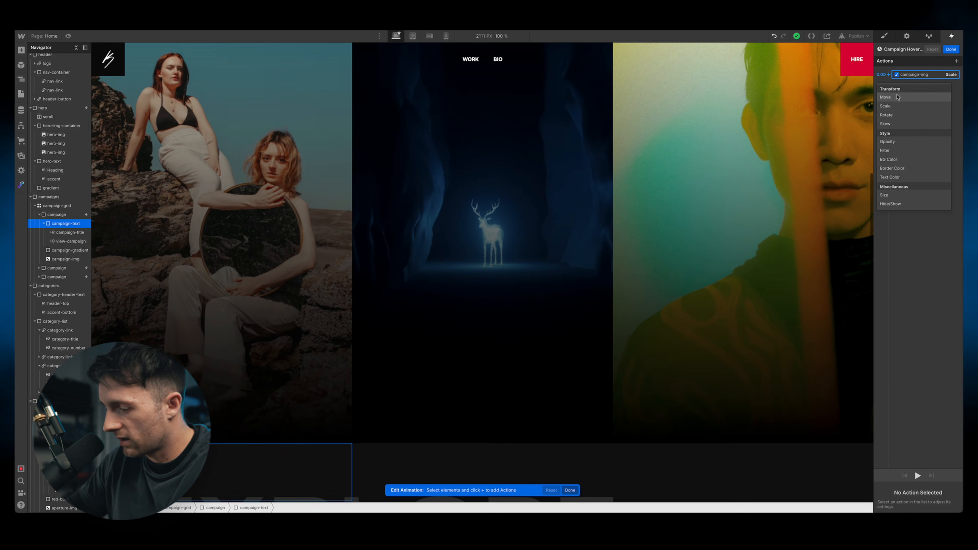
{"action": "left_click", "coordinate": [886, 97]}
{"action": "left_click", "coordinate": [947, 496]}
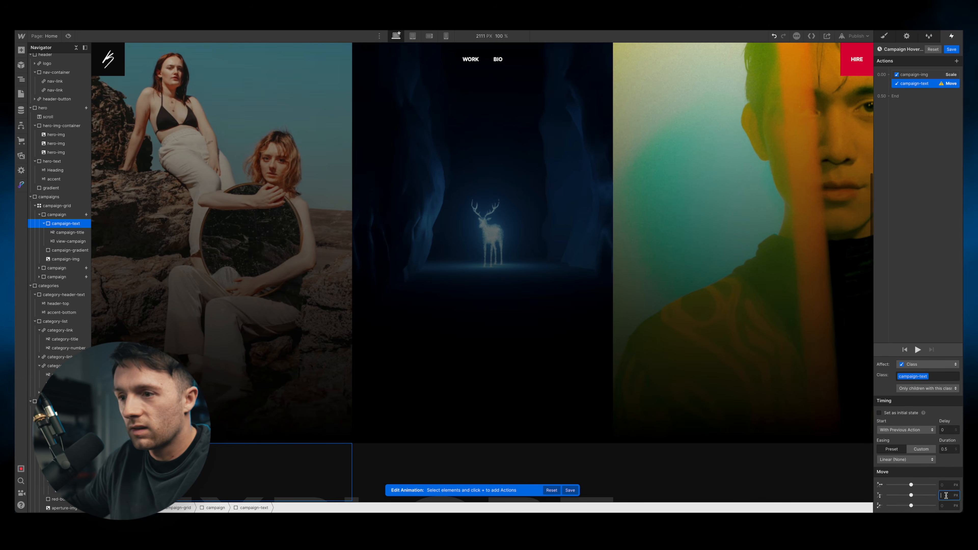
{"action": "type", "text": "10"}
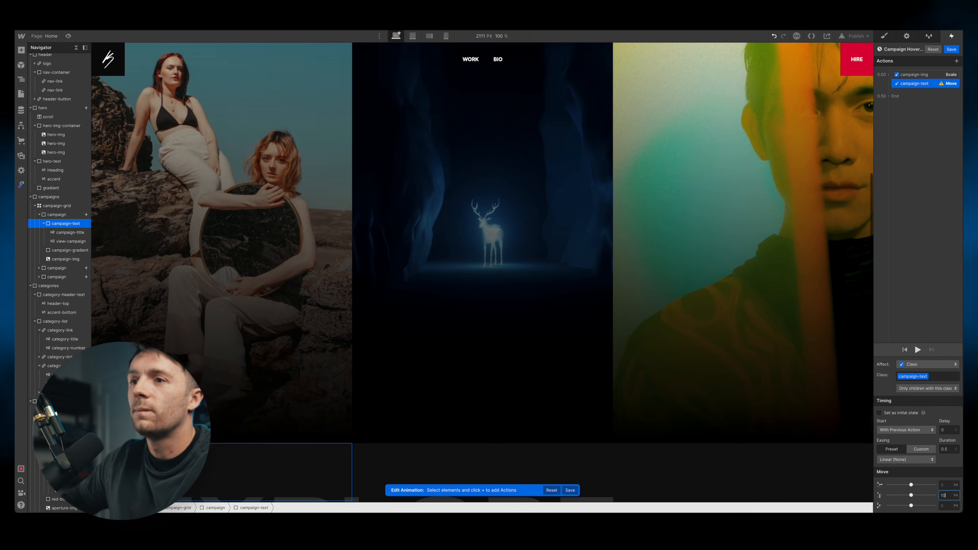
{"action": "type", "text": "0%"}
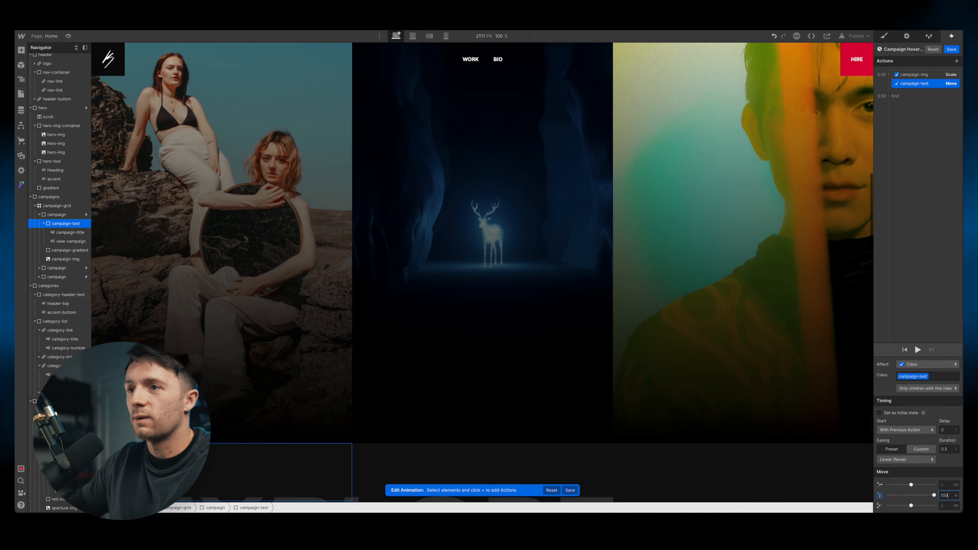
Preview the campaign text reveal across the campaign images on desktop and at the phone portrait breakpoint
{"action": "left_click", "coordinate": [69, 36]}
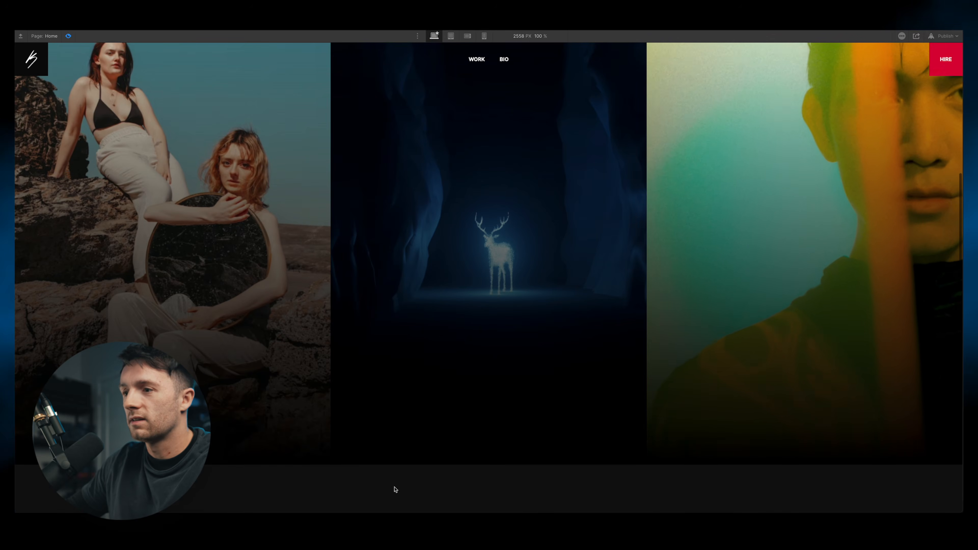
{"action": "scroll", "coordinate": [428, 493], "scroll_direction": "up", "scroll_amount": 3}
{"action": "scroll", "coordinate": [429, 495], "scroll_direction": "down", "scroll_amount": 3}
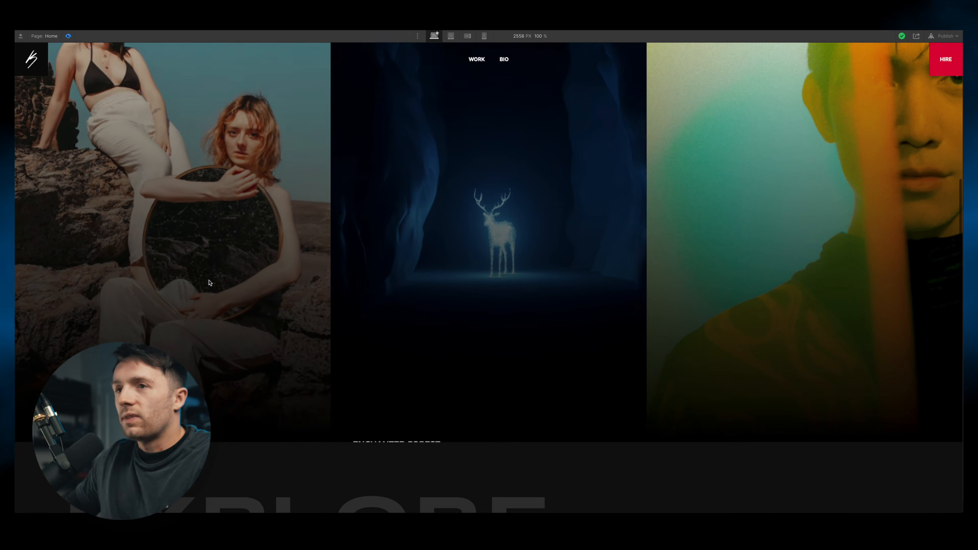
{"action": "scroll", "coordinate": [563, 354], "scroll_direction": "down", "scroll_amount": 3}
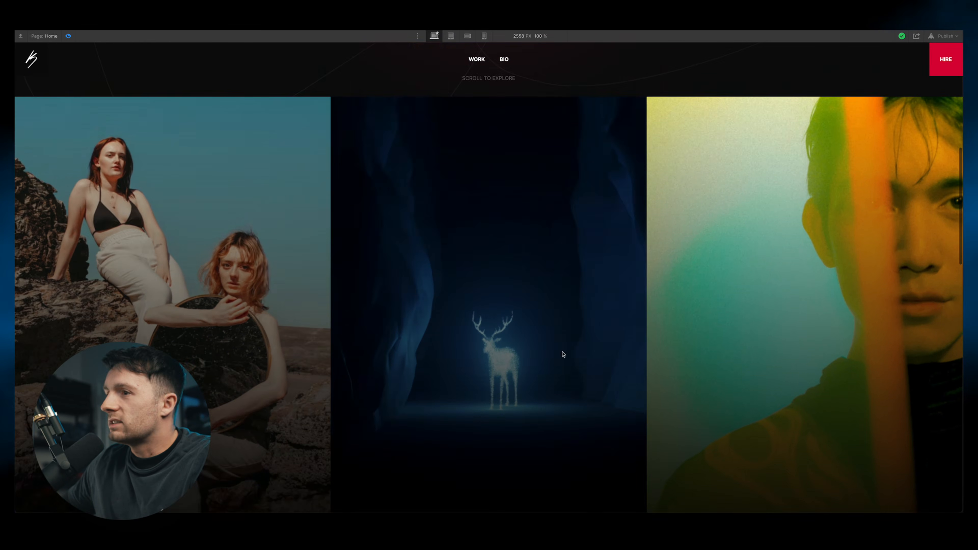
{"action": "scroll", "coordinate": [615, 300], "scroll_direction": "down", "scroll_amount": 3}
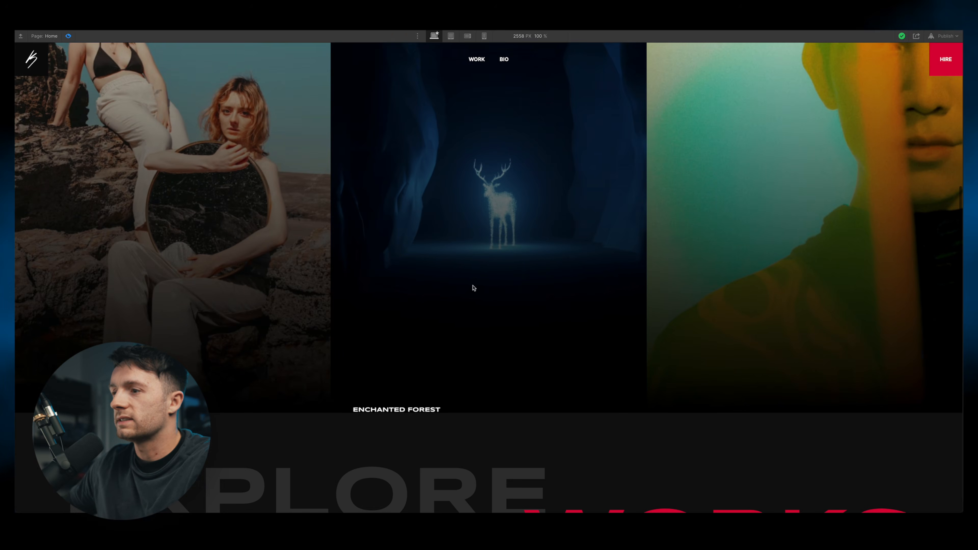
{"action": "left_click", "coordinate": [484, 36]}
{"action": "scroll", "coordinate": [526, 200], "scroll_direction": "up", "scroll_amount": 3}
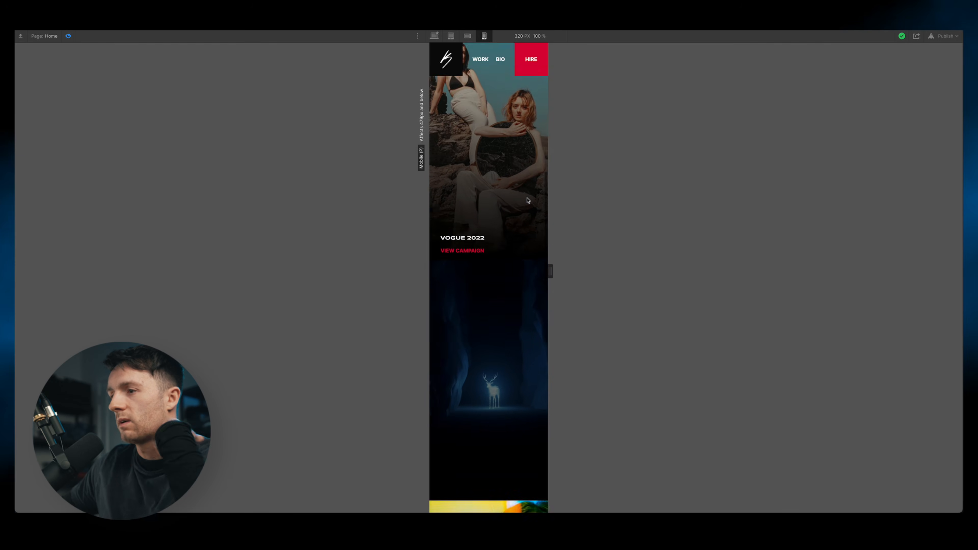
{"action": "scroll", "coordinate": [527, 203], "scroll_direction": "down", "scroll_amount": 10}
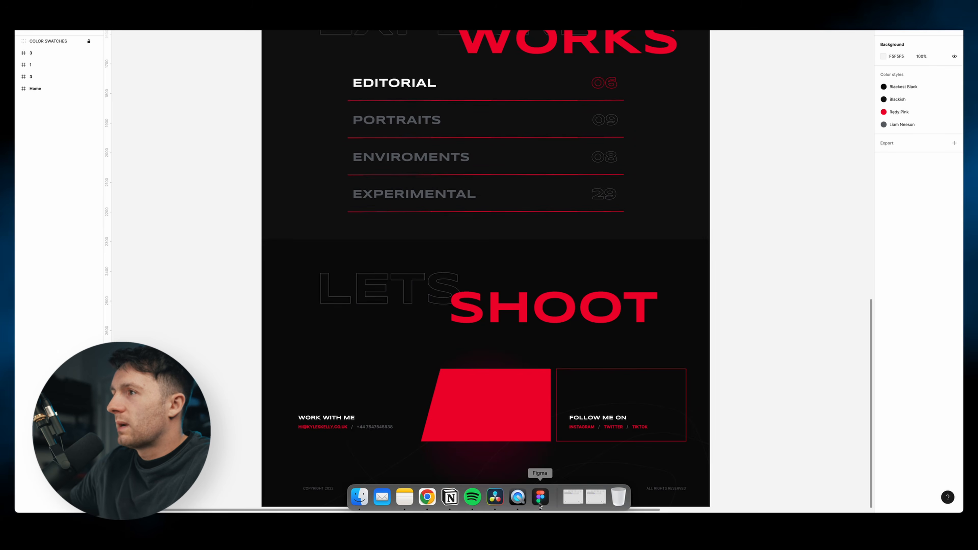
Switch to Figma and inspect the EDITORIAL title and its portrait image in the categories section, deferring the app update to next launch
{"action": "double_click", "coordinate": [410, 88]}
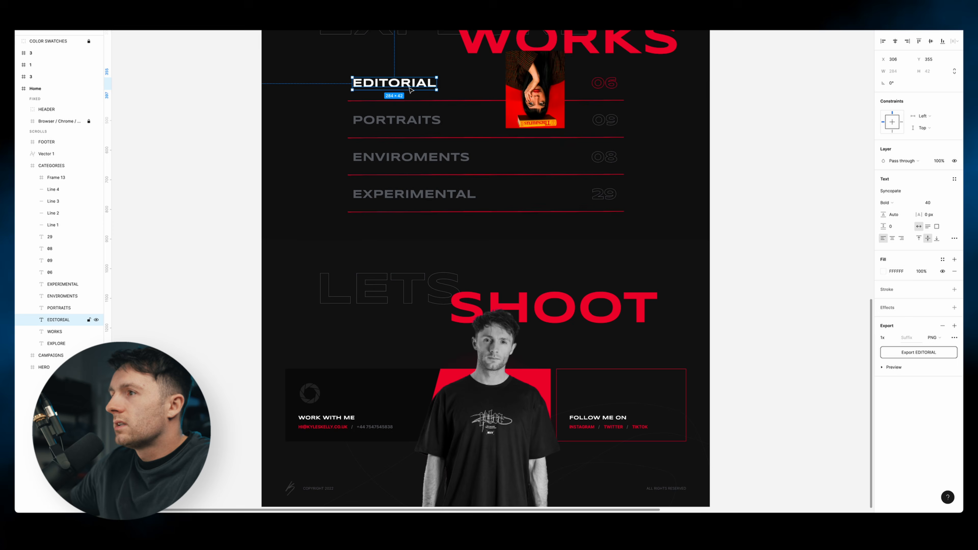
{"action": "left_click", "coordinate": [530, 90]}
{"action": "scroll", "coordinate": [789, 170], "scroll_direction": "up", "scroll_amount": 1}
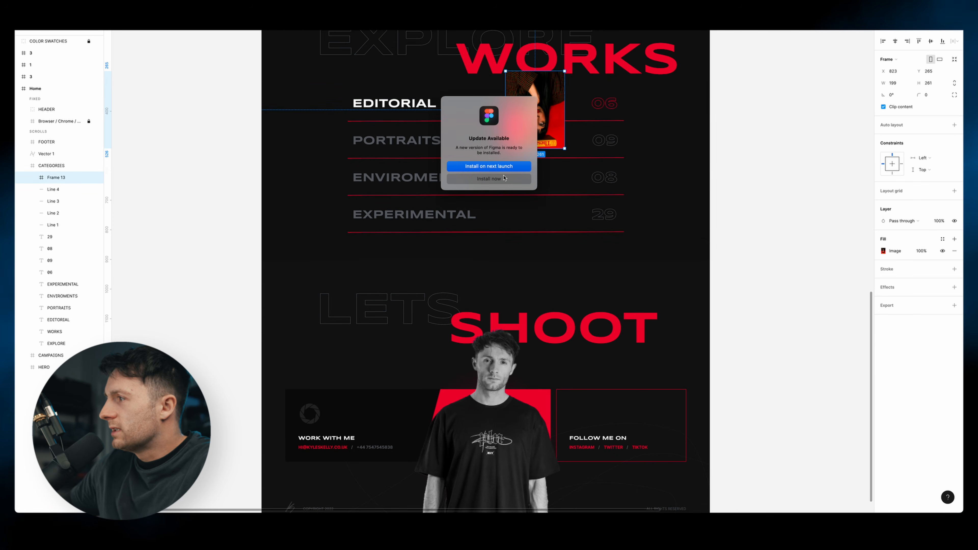
{"action": "left_click", "coordinate": [462, 167]}
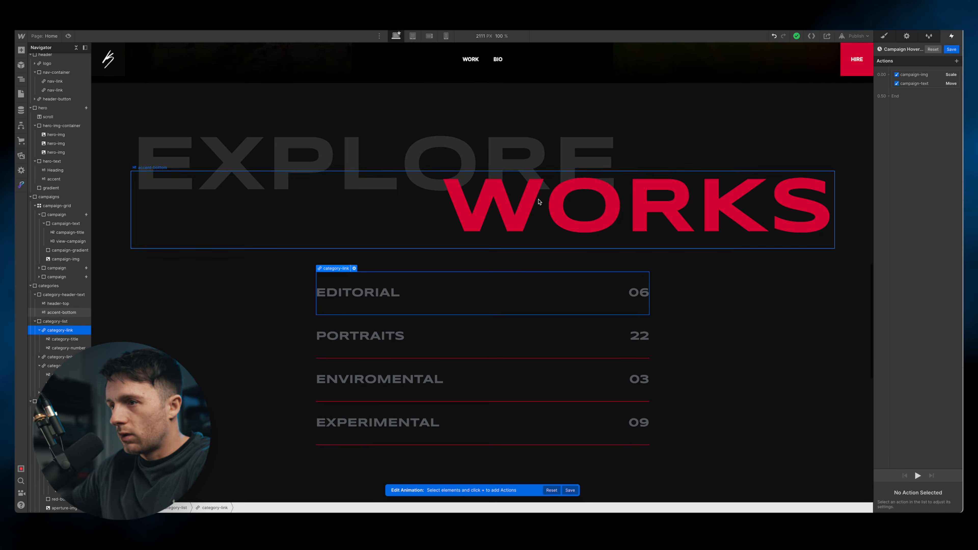
Return to Webflow and preview the category list in the Explore Works section
{"action": "scroll", "coordinate": [452, 193], "scroll_direction": "down", "scroll_amount": 1}
{"action": "key", "text": "ctrl+shift+p"}
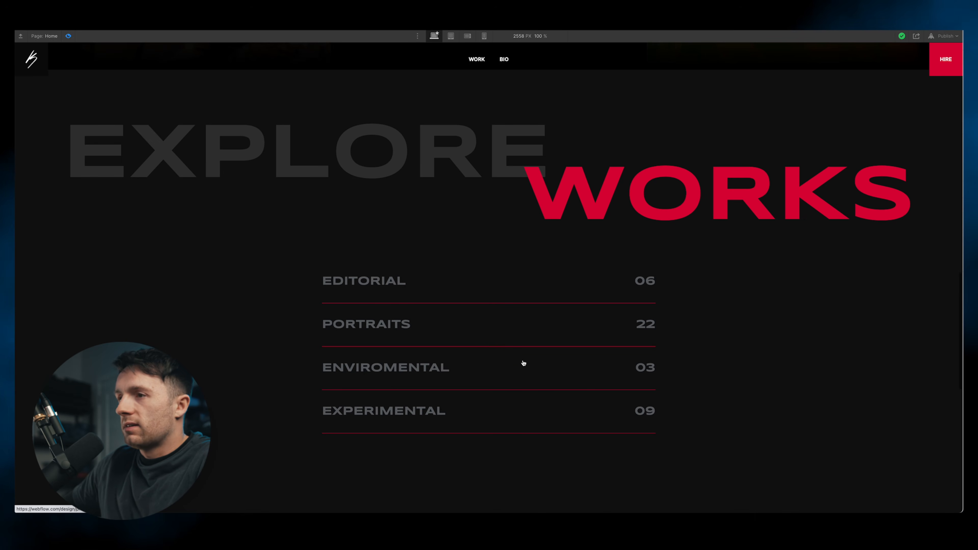
{"action": "key", "text": "ctrl+shift+p"}
Add an absolutely positioned image with the class category-img1 inside the first campaign-text, using the upside-down red portrait
{"action": "left_click", "coordinate": [379, 257]}
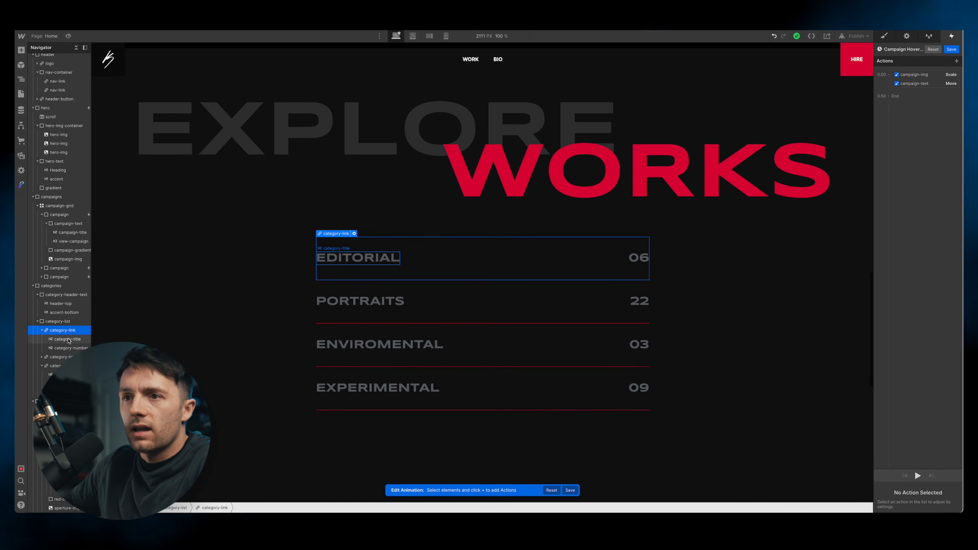
{"action": "left_click", "coordinate": [64, 330]}
{"action": "key", "text": "a"}
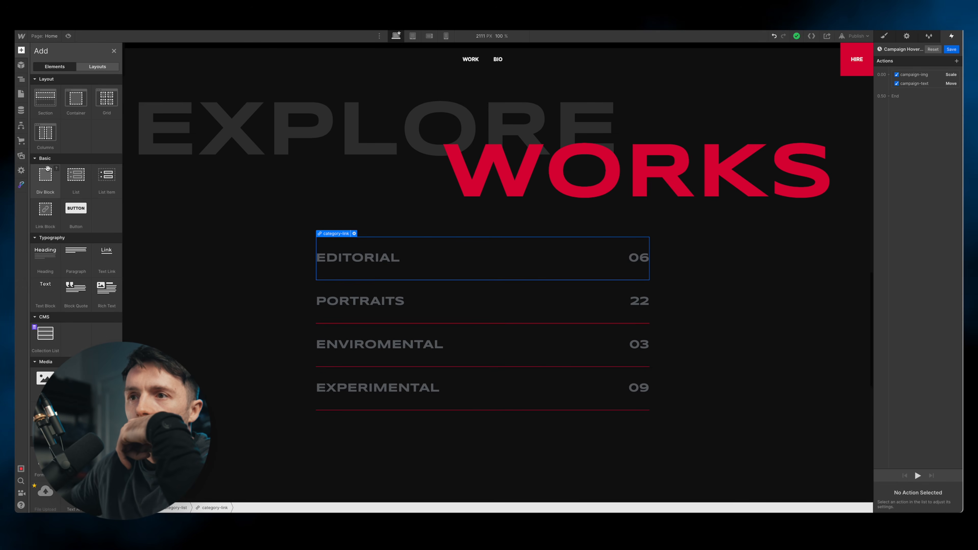
{"action": "left_click_drag", "start_coordinate": [44, 380], "coordinate": [70, 238]}
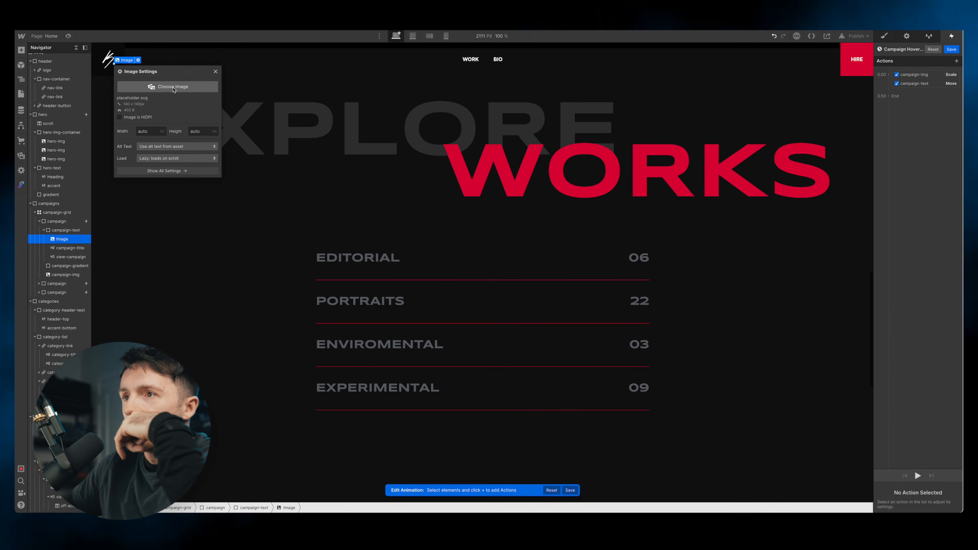
{"action": "left_click", "coordinate": [173, 87]}
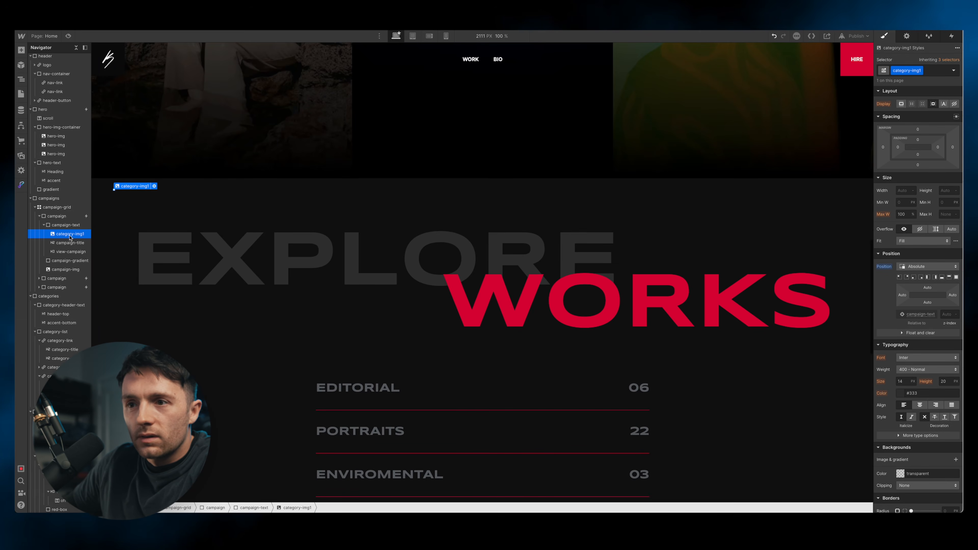
Move category-img1 into the first category-link and set the category-link position to Relative
{"action": "left_click_drag", "start_coordinate": [70, 233], "coordinate": [58, 344]}
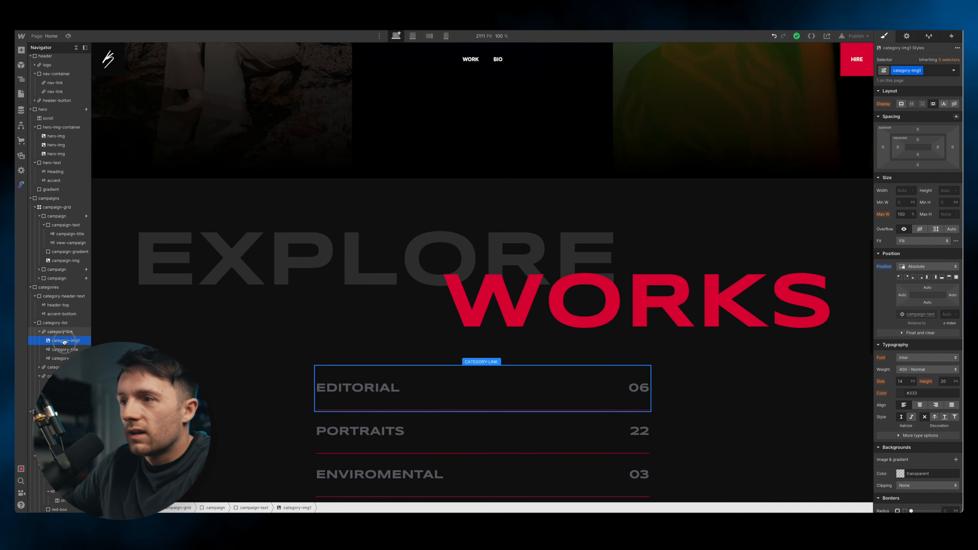
{"action": "scroll", "coordinate": [300, 257], "scroll_direction": "down", "scroll_amount": 3}
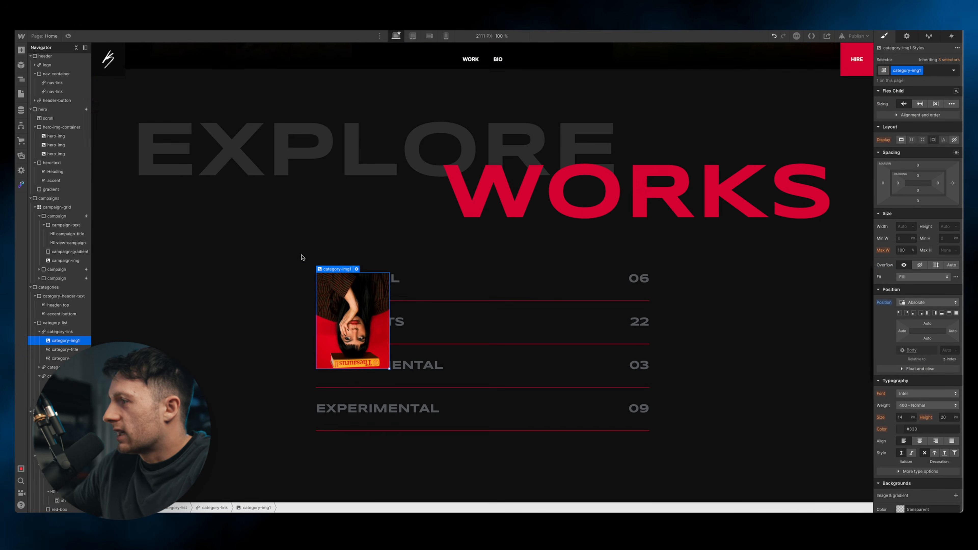
{"action": "left_click", "coordinate": [61, 332]}
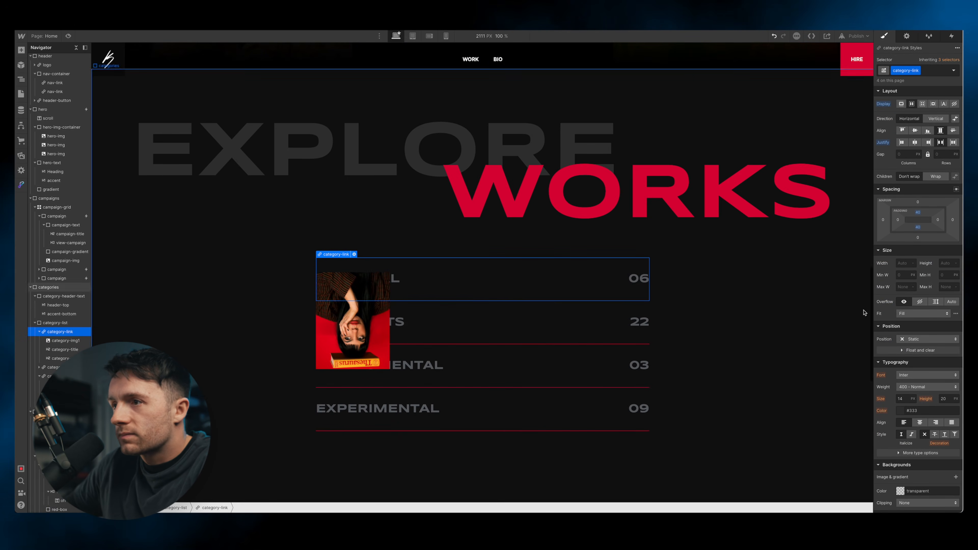
{"action": "left_click", "coordinate": [926, 339]}
{"action": "left_click", "coordinate": [924, 348]}
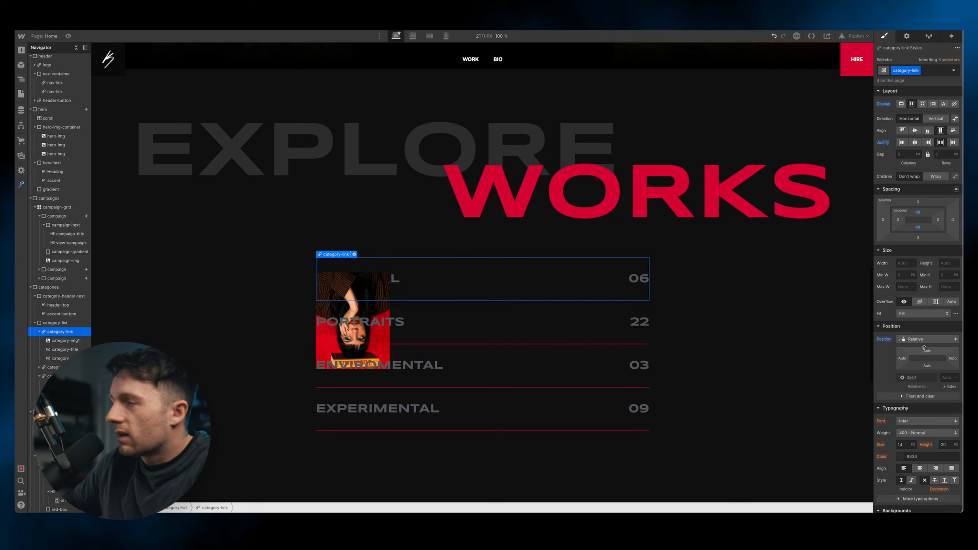
Set the right offset of category-img1 to 0% within its category-link
{"action": "left_click", "coordinate": [360, 293]}
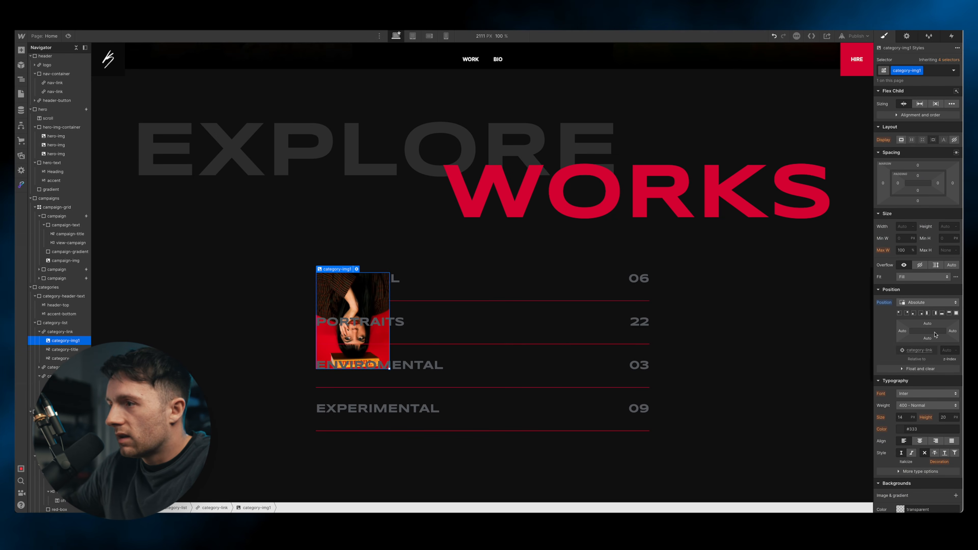
{"action": "left_click", "coordinate": [952, 331]}
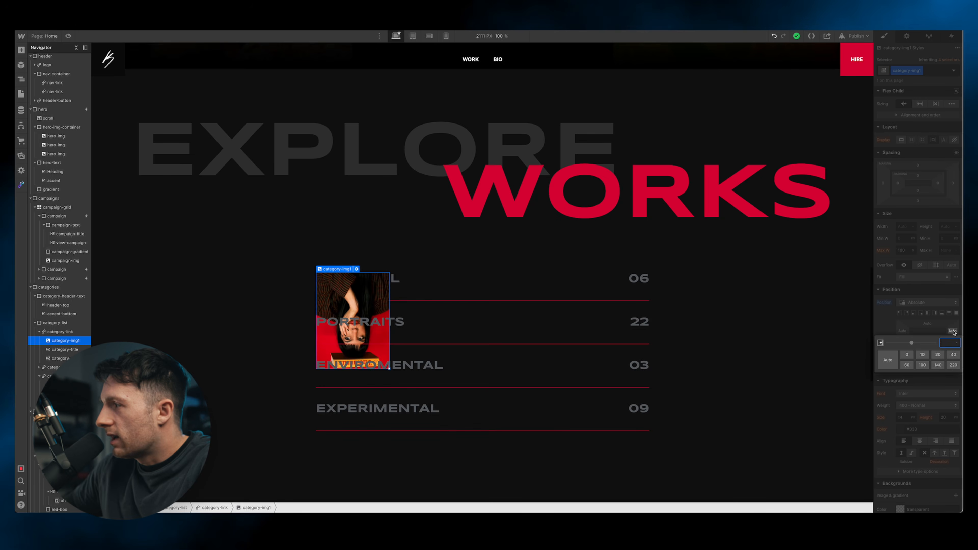
{"action": "key", "text": "Return"}
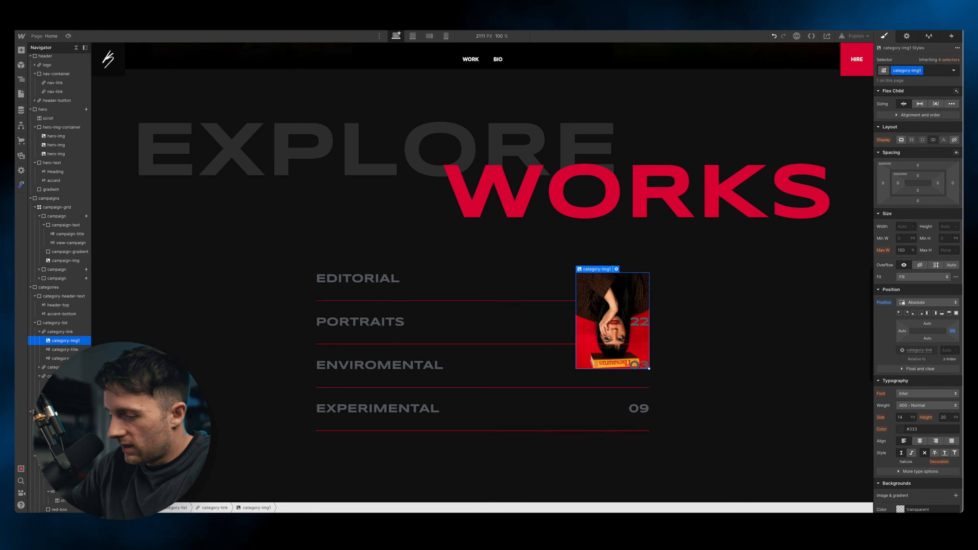
Set category-img1's right offset to 20% and its top offset to about -40%
{"action": "left_click", "coordinate": [953, 331]}
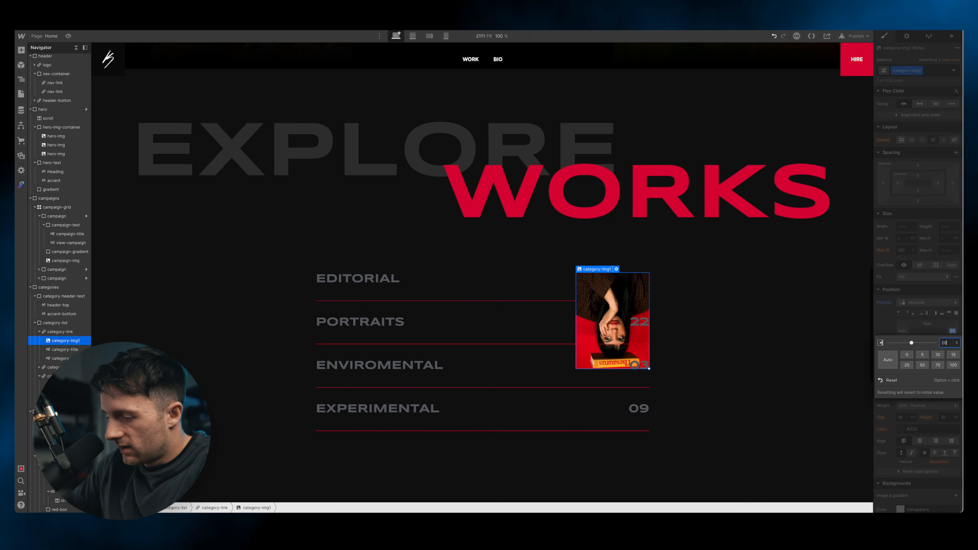
{"action": "key", "text": "Return"}
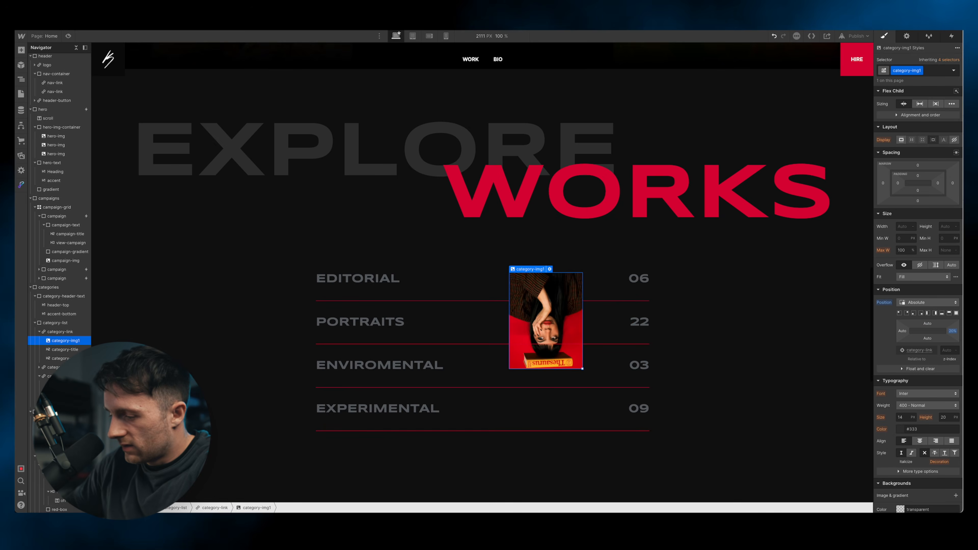
{"action": "left_click", "coordinate": [927, 323]}
{"action": "type", "text": "-5"}
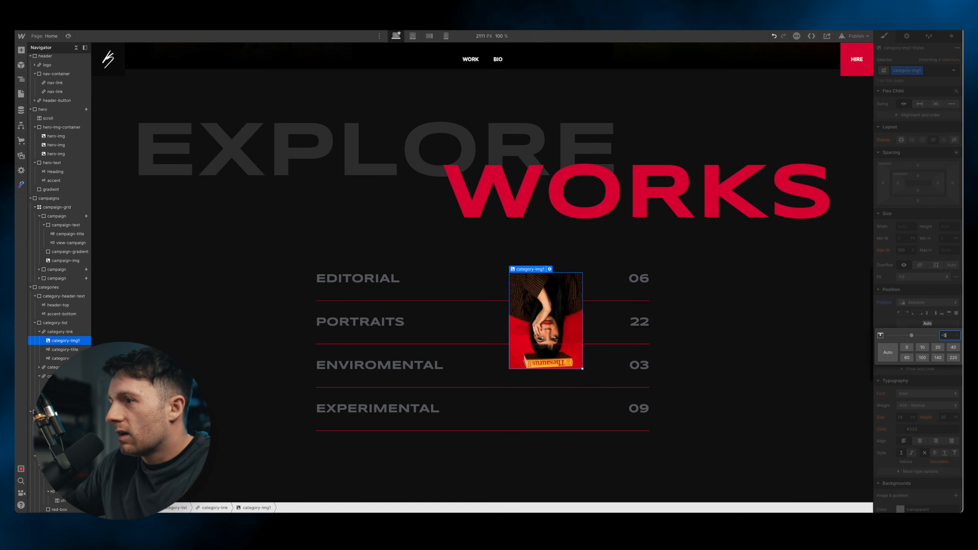
{"action": "type", "text": "%"}
{"action": "key", "text": "Return"}
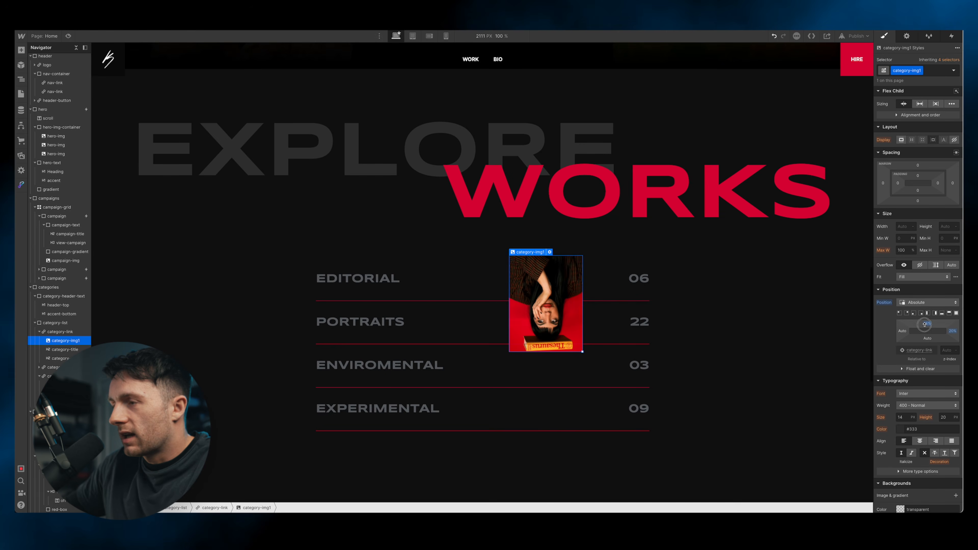
{"action": "left_click_drag", "start_coordinate": [924, 325], "coordinate": [962, 310]}
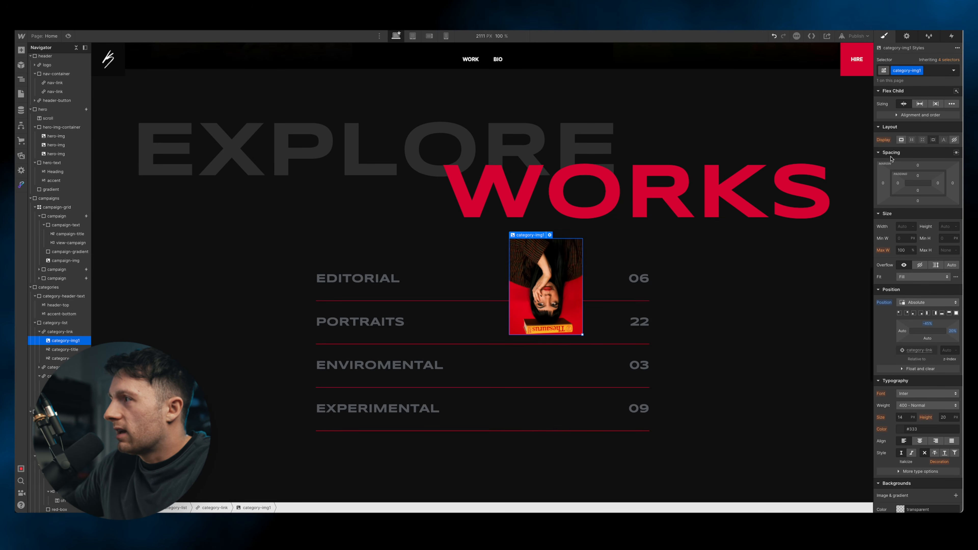
Hide the category image with display None and rename its class to category-img
{"action": "left_click", "coordinate": [954, 140]}
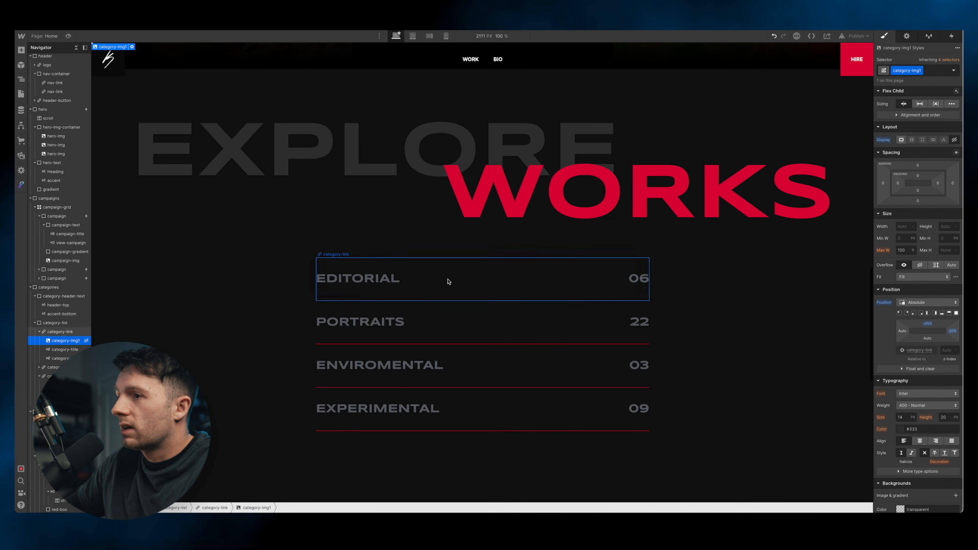
{"action": "left_click", "coordinate": [902, 140]}
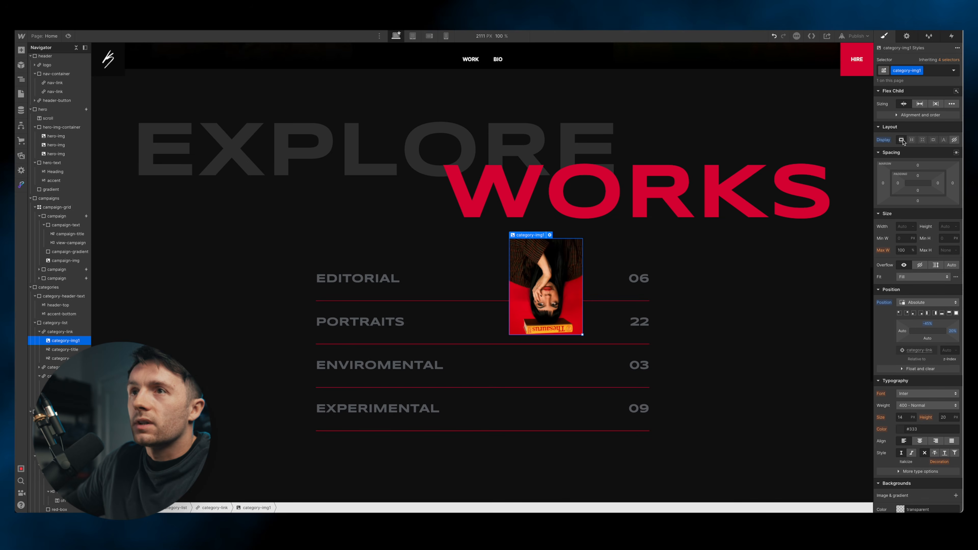
{"action": "left_click", "coordinate": [955, 141]}
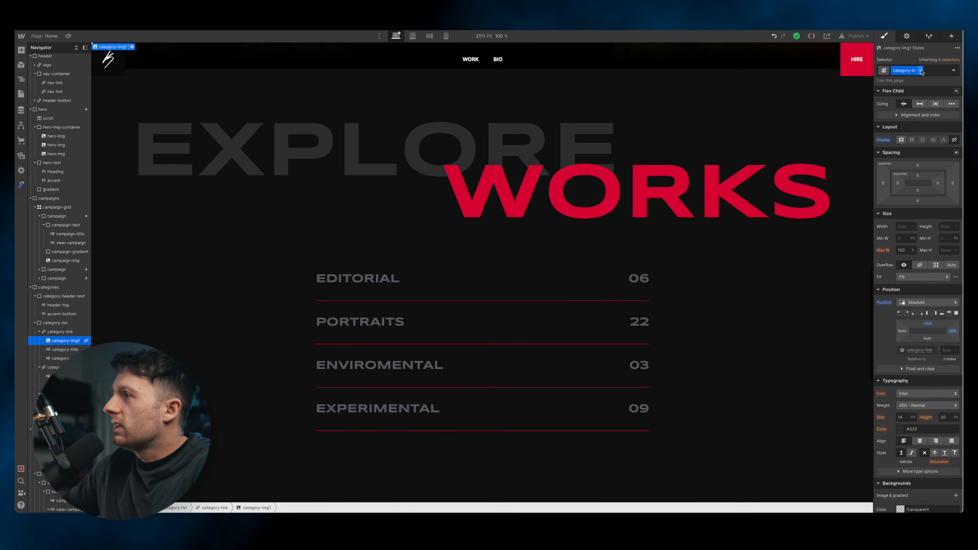
{"action": "left_click", "coordinate": [920, 70]}
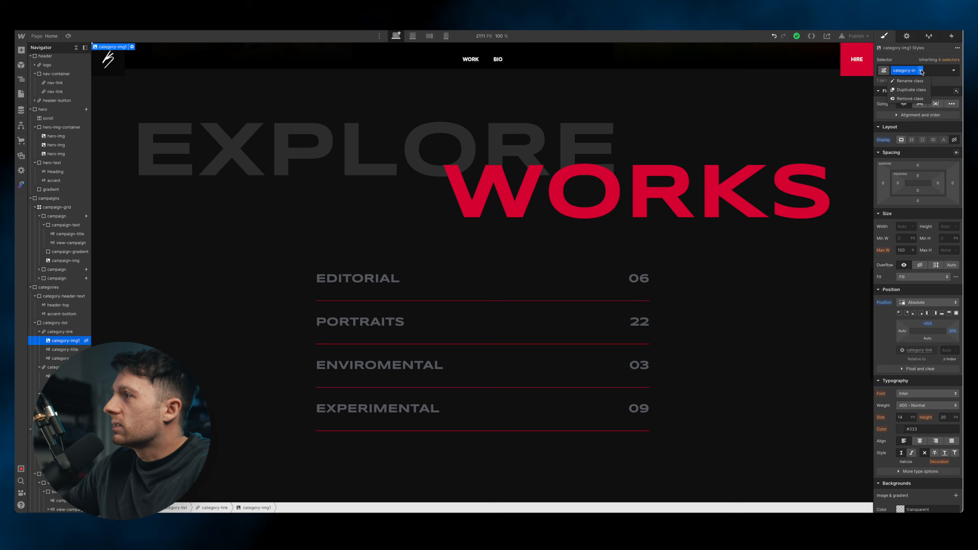
{"action": "left_click", "coordinate": [916, 86]}
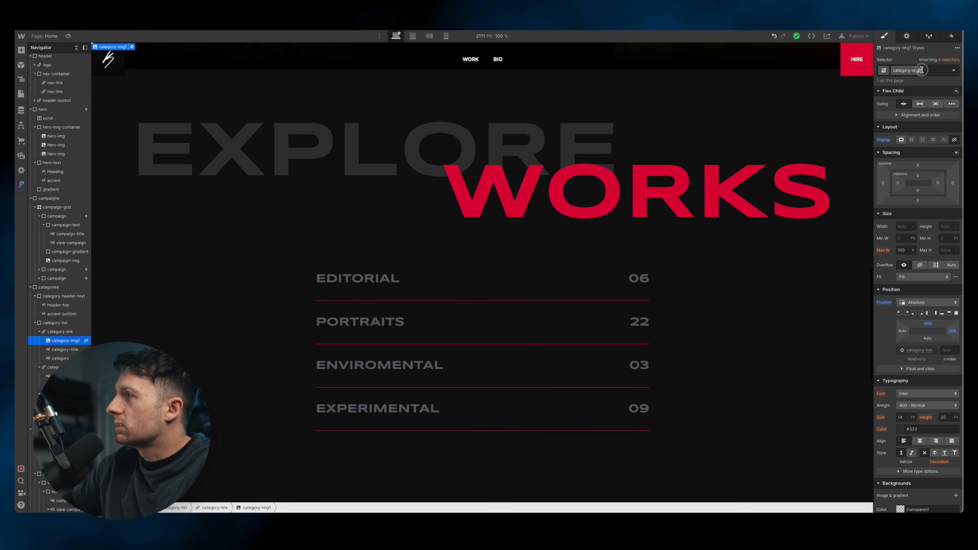
{"action": "key", "text": "Return"}
{"action": "key", "text": "Escape"}
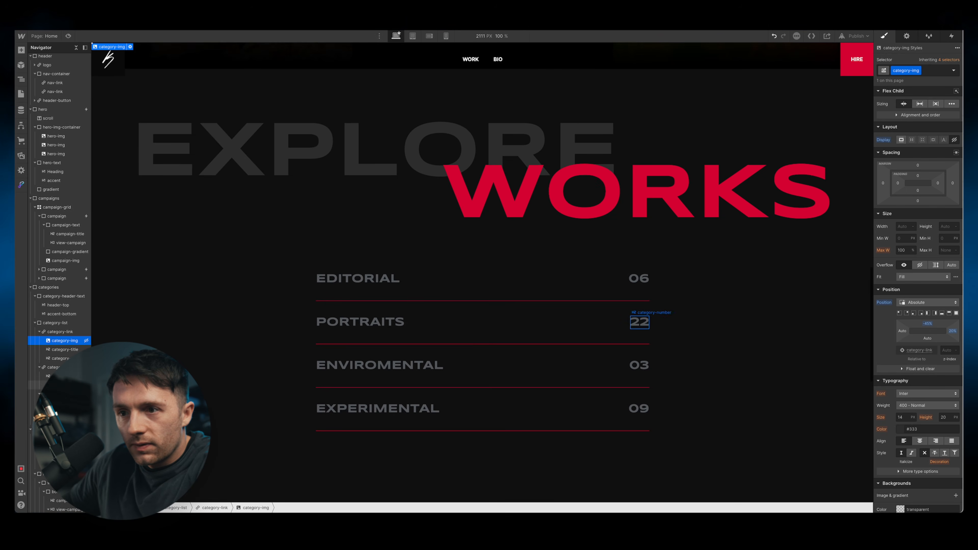
Paste copies of category-img into the Portraits, Enviromental and Experimental category-links, placing each above the link's title
{"action": "left_click", "coordinate": [48, 367]}
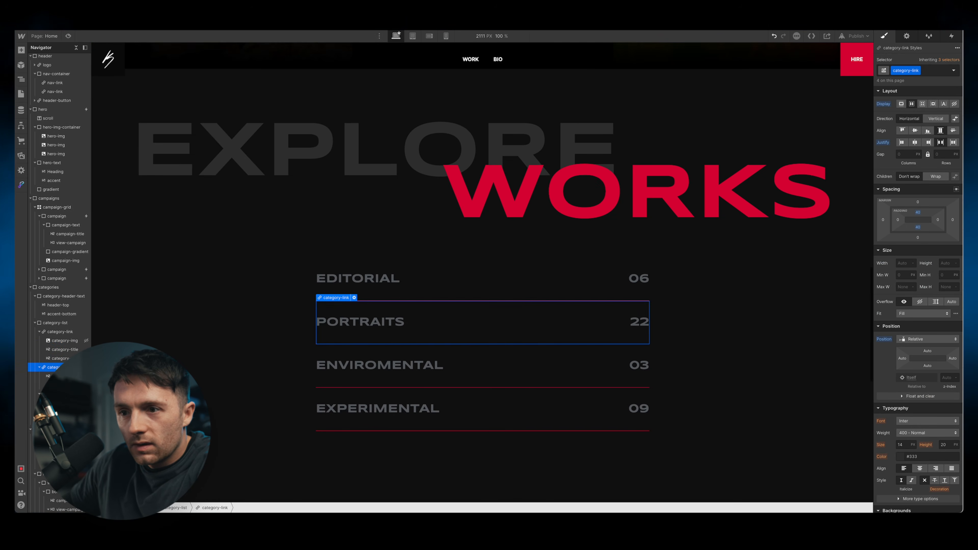
{"action": "left_click_drag", "start_coordinate": [58, 394], "coordinate": [58, 374]}
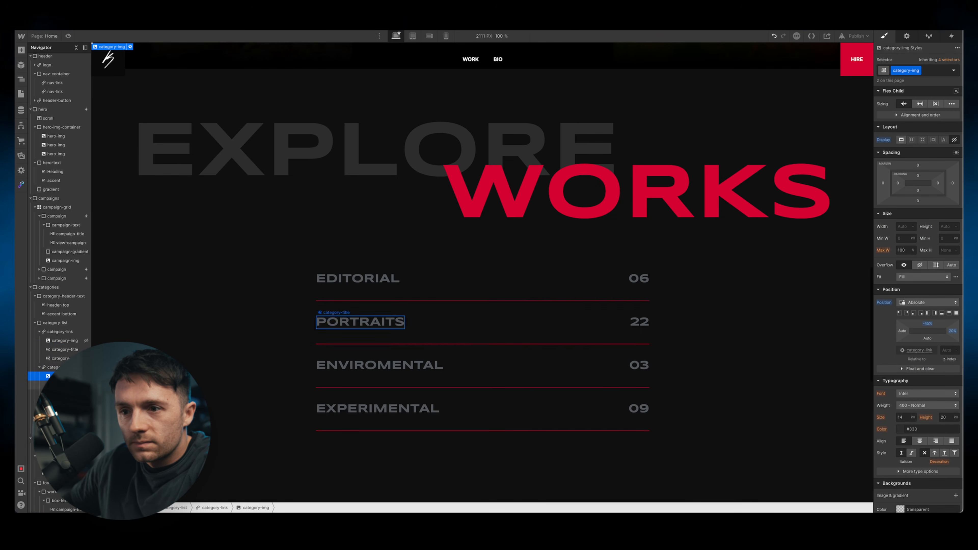
{"action": "left_click", "coordinate": [58, 402]}
{"action": "key", "text": "super+v"}
{"action": "left_click_drag", "start_coordinate": [57, 429], "coordinate": [58, 411]}
{"action": "left_click", "coordinate": [40, 439]}
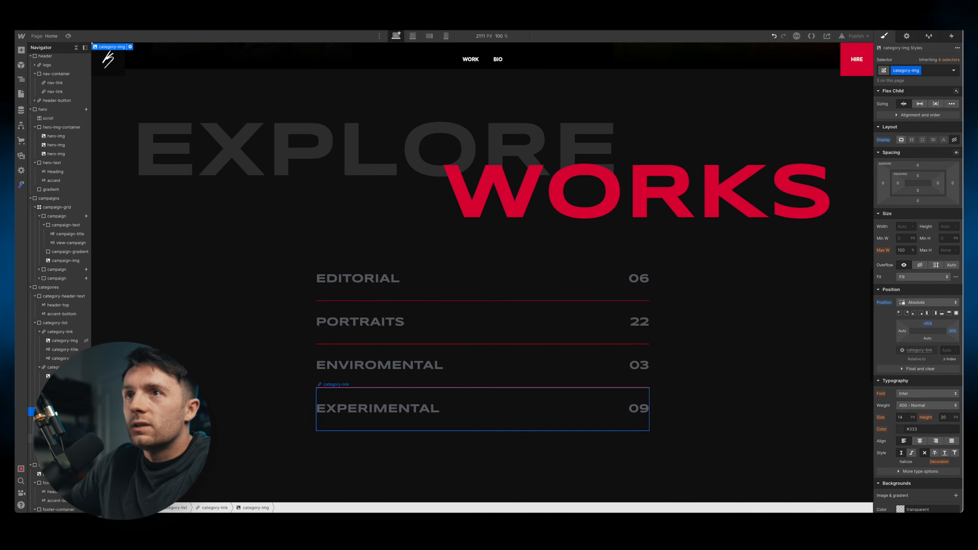
{"action": "left_click", "coordinate": [58, 438]}
{"action": "key", "text": "super+v"}
{"action": "left_click_drag", "start_coordinate": [58, 464], "coordinate": [58, 447]}
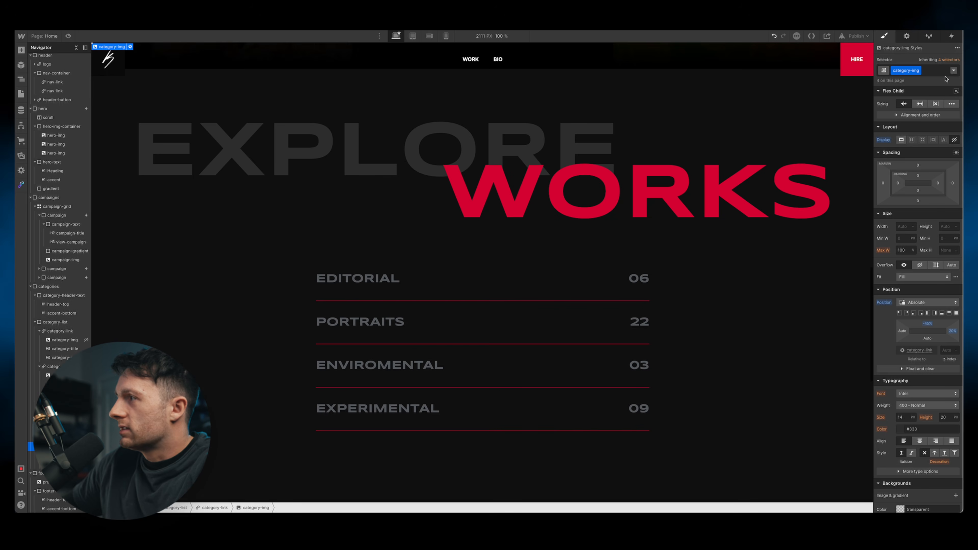
Add a mouse hover trigger to the Editorial category-link that starts a new custom animation named Category Hover In
{"action": "left_click", "coordinate": [901, 140]}
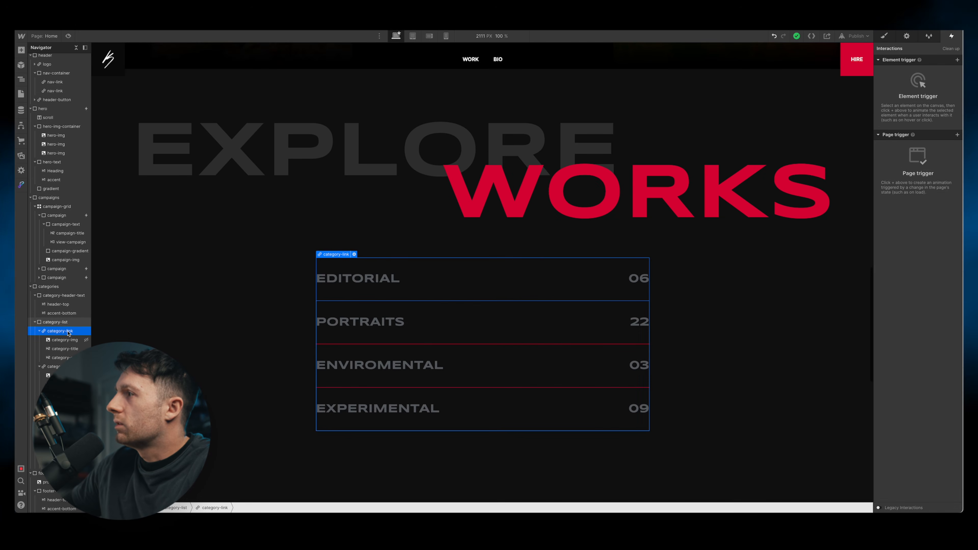
{"action": "left_click", "coordinate": [958, 60]}
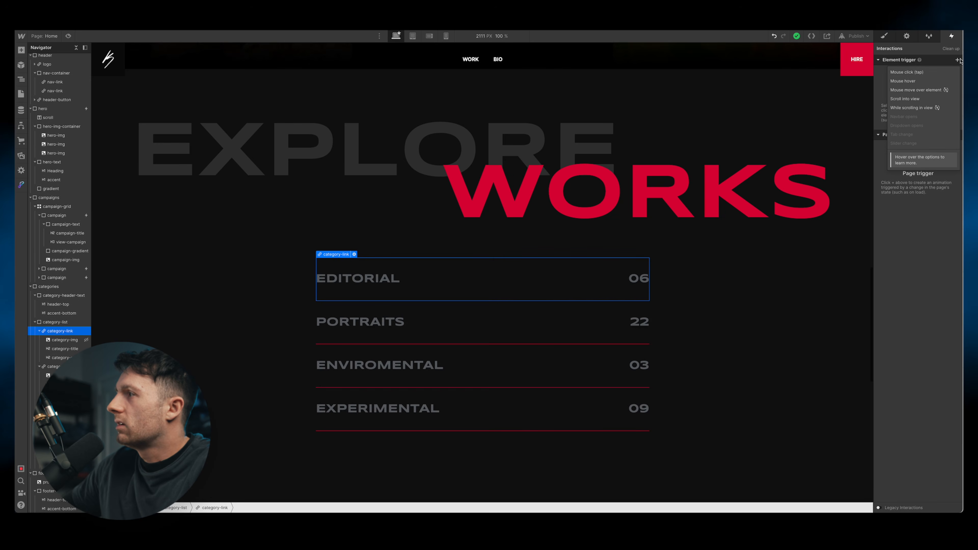
{"action": "left_click", "coordinate": [905, 81]}
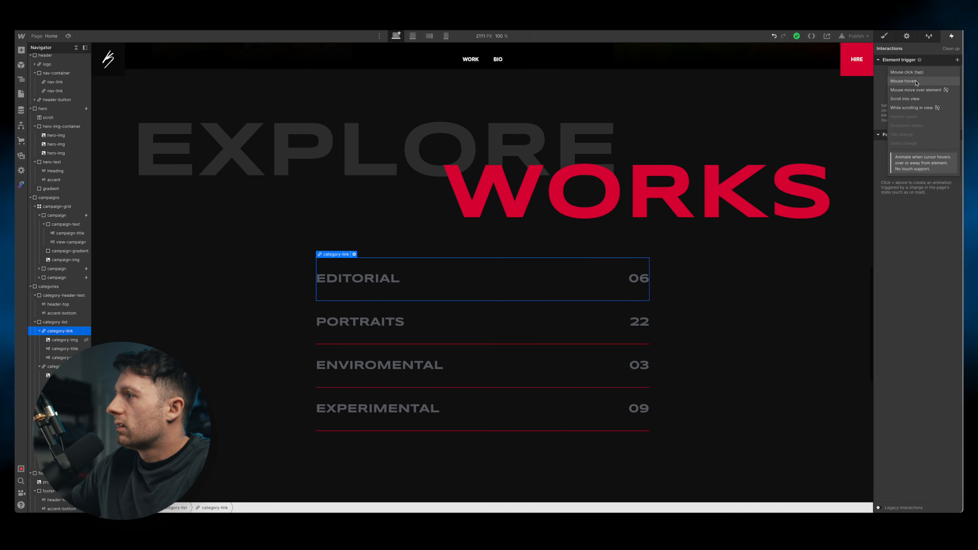
{"action": "left_click", "coordinate": [920, 100]}
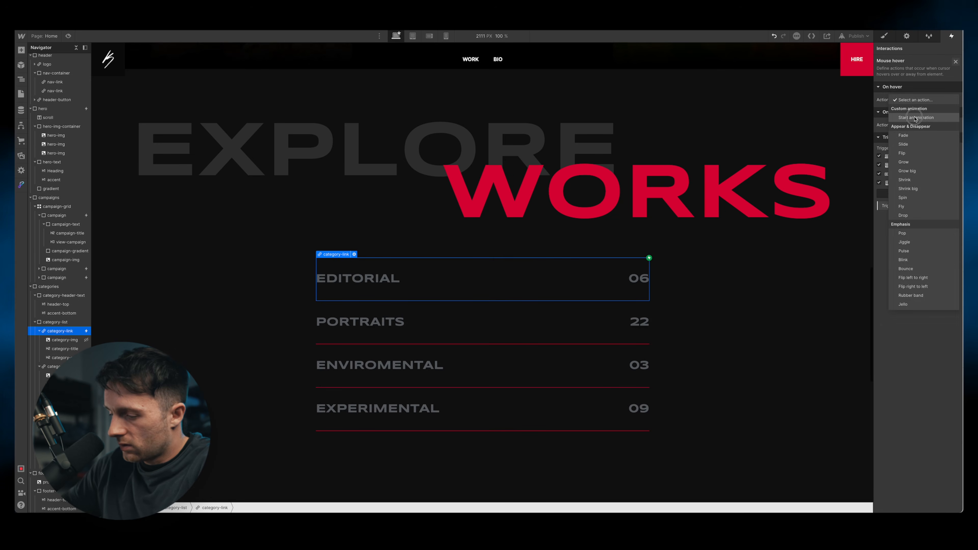
{"action": "left_click", "coordinate": [916, 117]}
{"action": "left_click", "coordinate": [956, 111]}
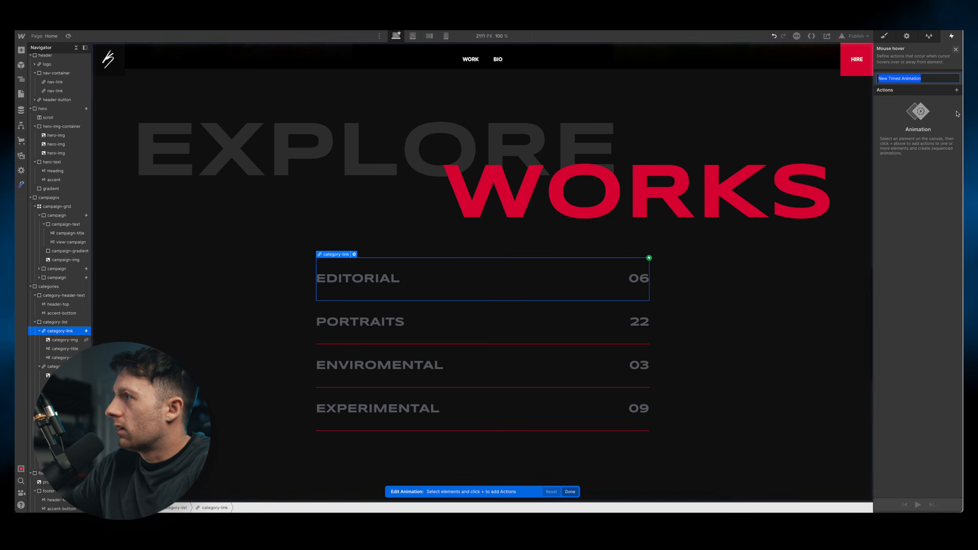
{"action": "type", "text": "Category Hover In"}
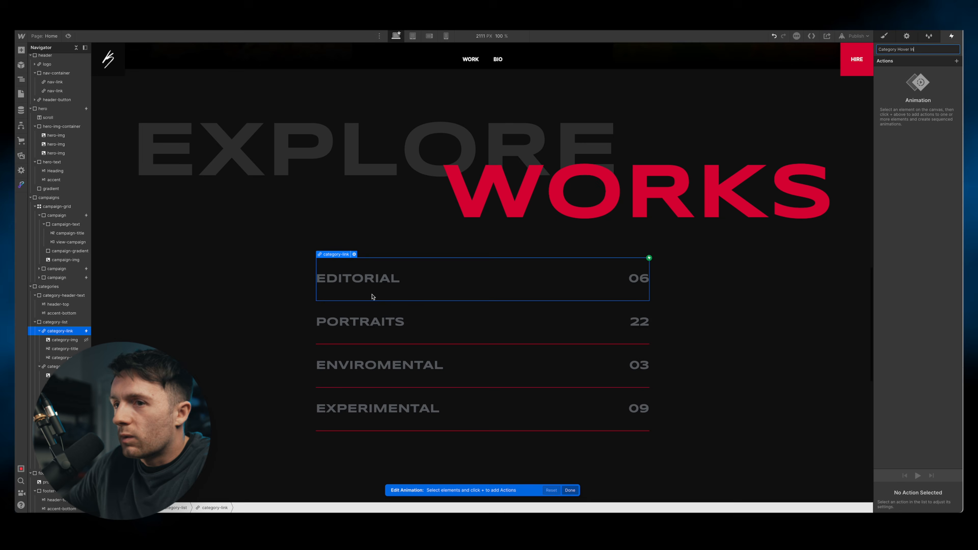
Add a Text Color action for the Editorial category-title to the hover animation and set the color to white
{"action": "left_click", "coordinate": [380, 281]}
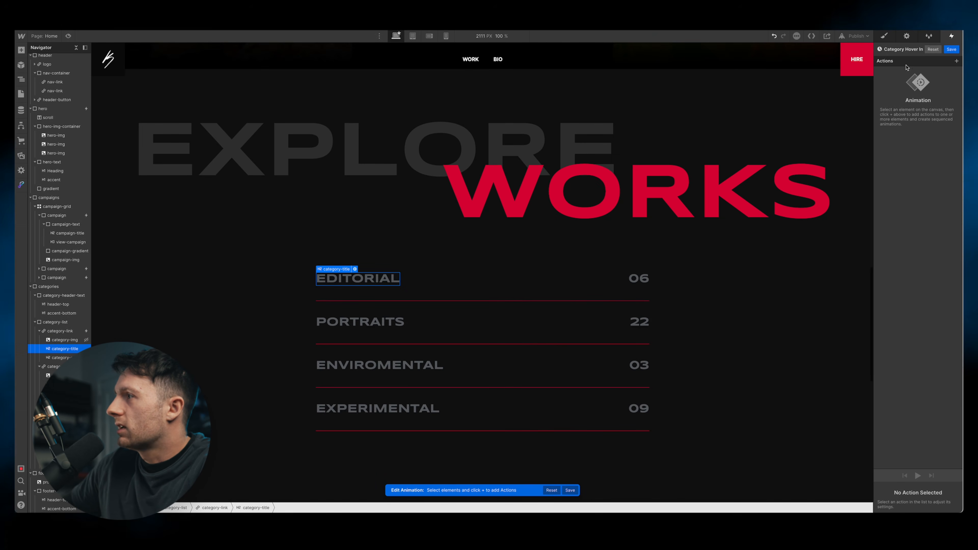
{"action": "left_click", "coordinate": [957, 61]}
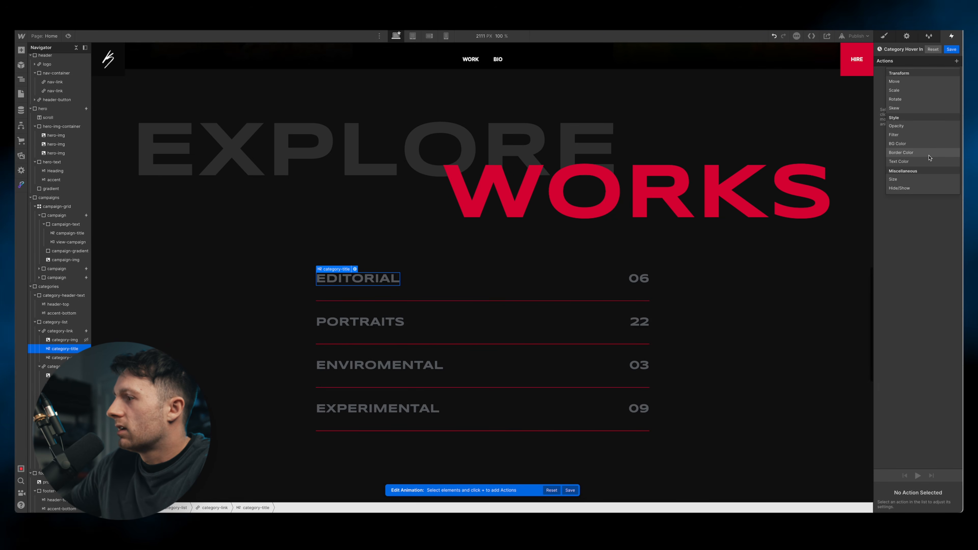
{"action": "left_click", "coordinate": [916, 162]}
{"action": "left_click", "coordinate": [889, 75]}
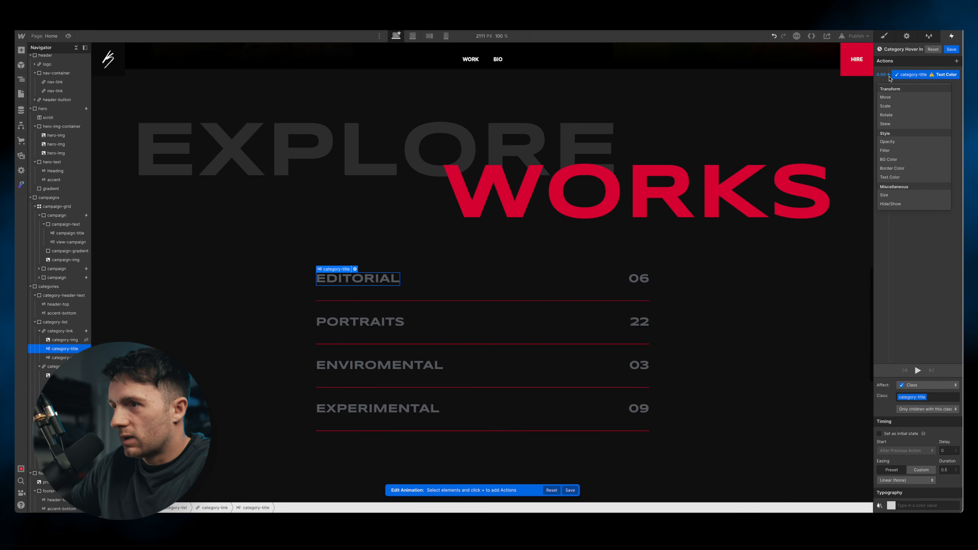
{"action": "left_click", "coordinate": [909, 75]}
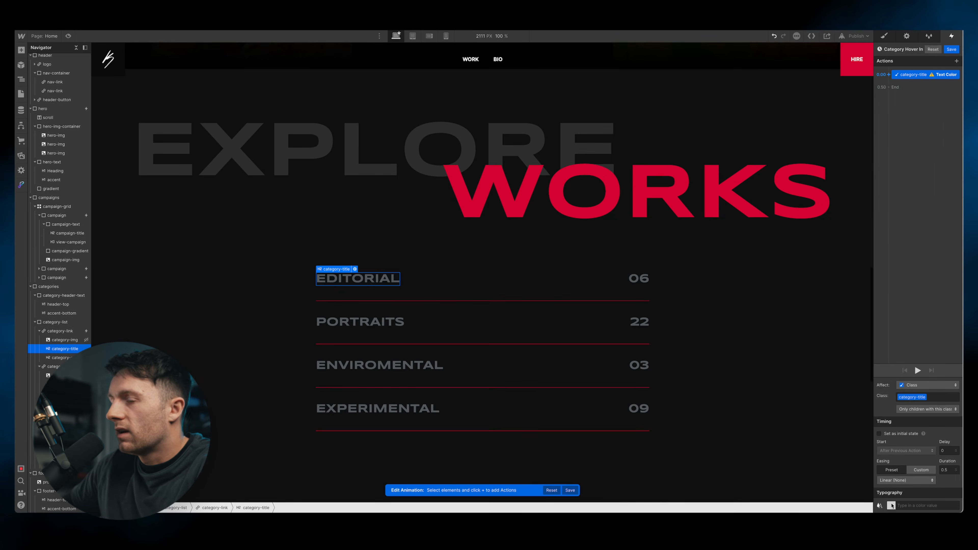
{"action": "left_click", "coordinate": [891, 505]}
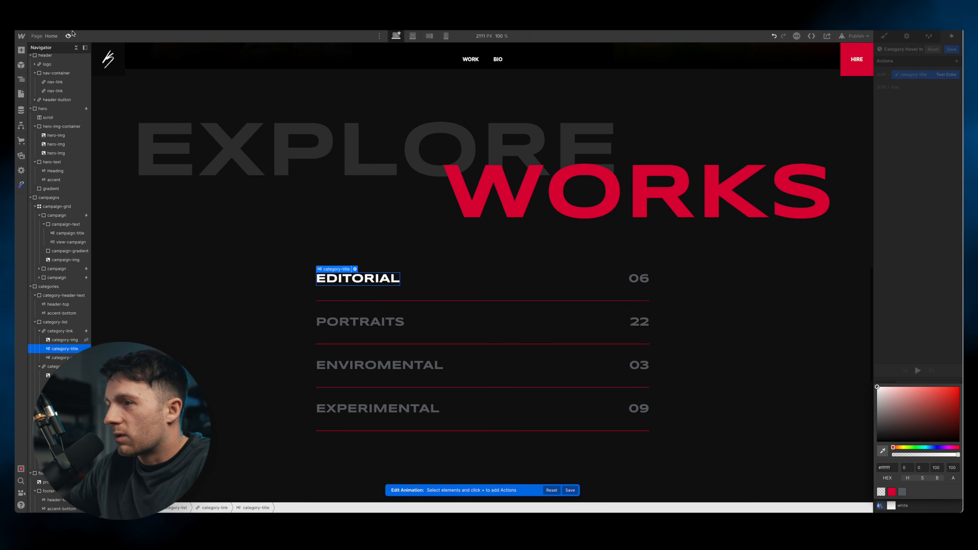
Add a Text Color action for the Editorial category-number at the same time point, set it to crimson, and preview the page
{"action": "left_click", "coordinate": [636, 282]}
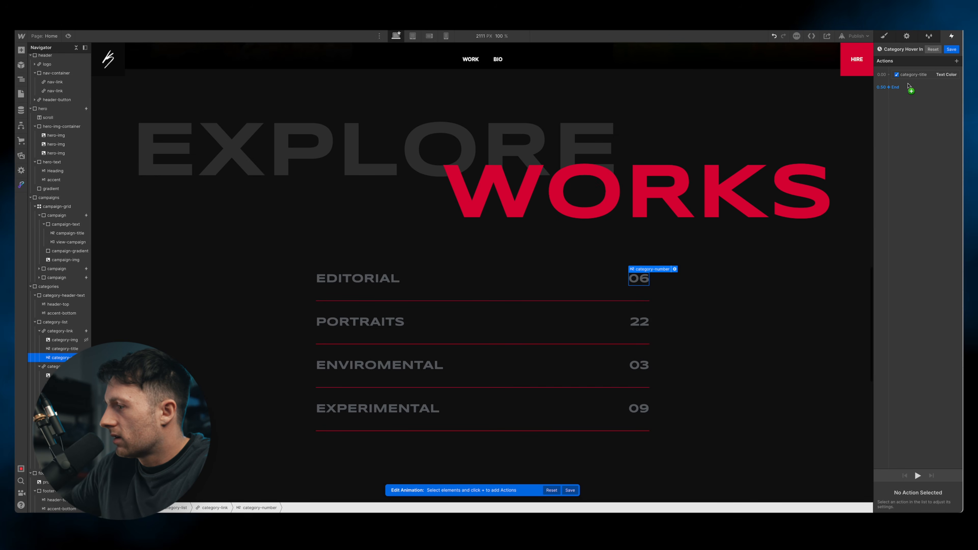
{"action": "left_click", "coordinate": [909, 87]}
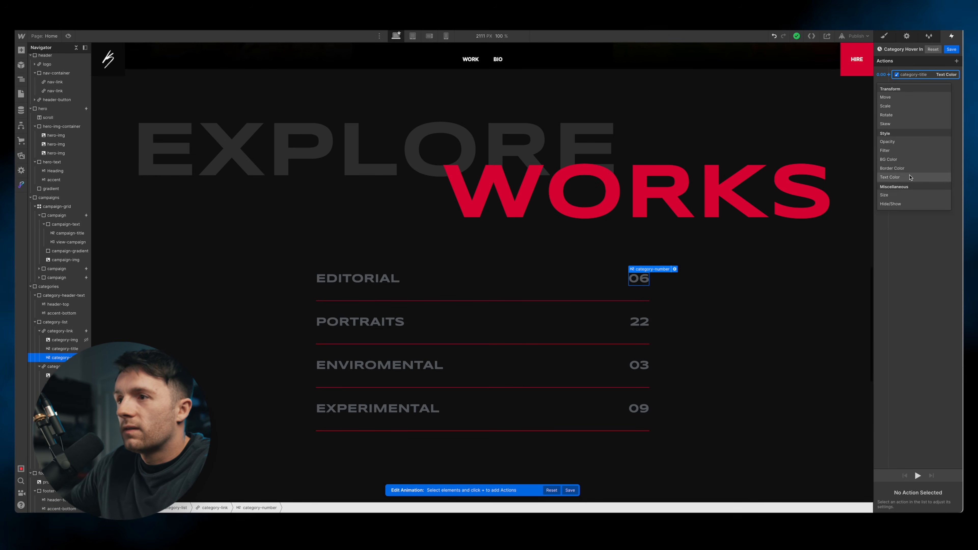
{"action": "left_click", "coordinate": [911, 178]}
{"action": "left_click", "coordinate": [893, 502]}
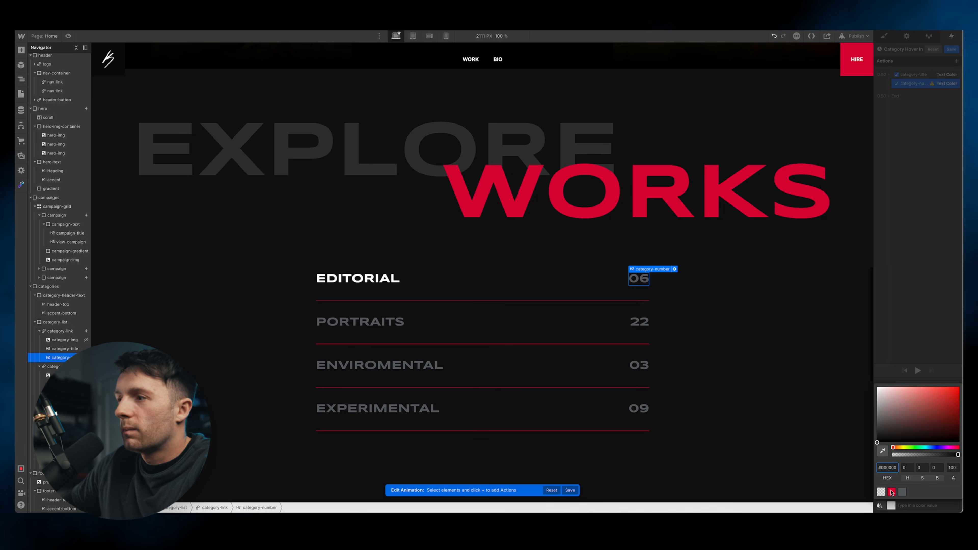
{"action": "left_click", "coordinate": [892, 492]}
{"action": "left_click", "coordinate": [68, 36]}
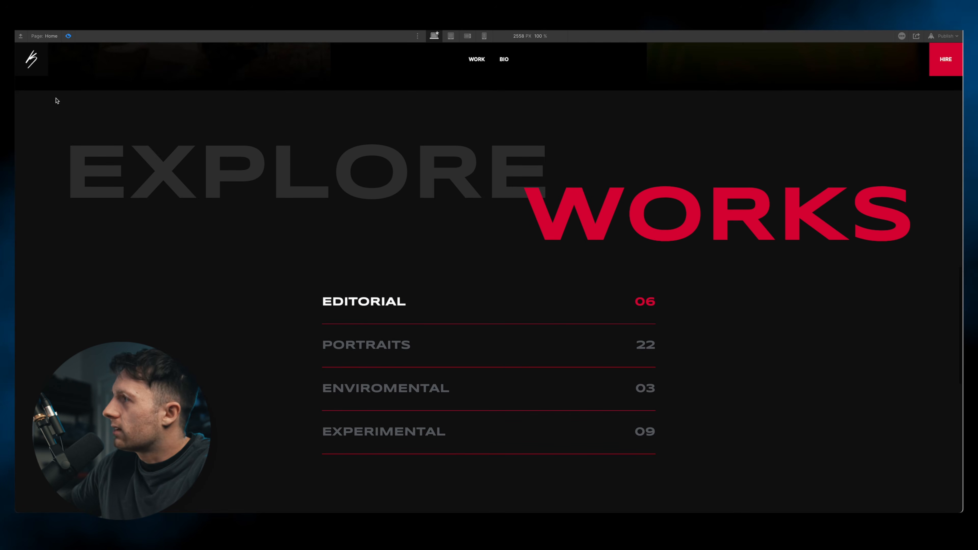
{"action": "left_click", "coordinate": [68, 36]}
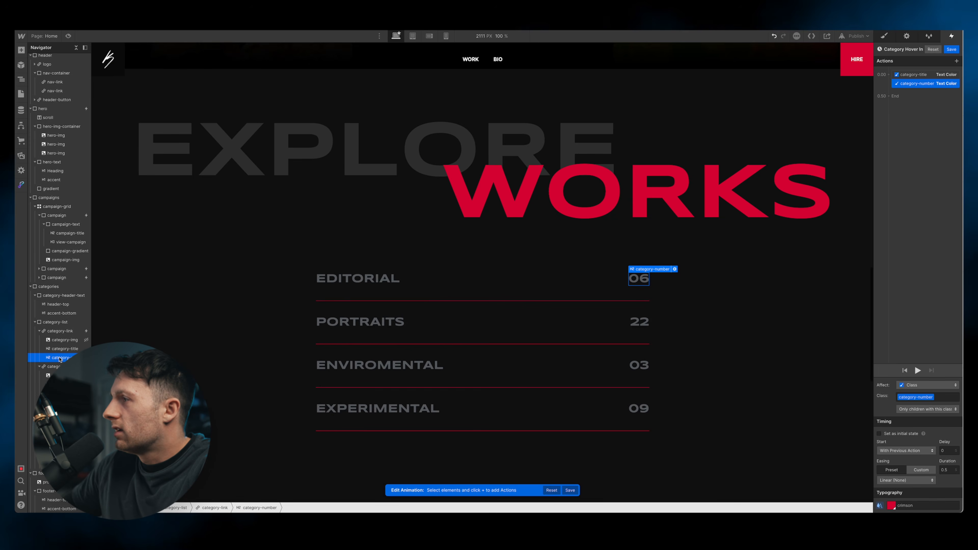
Add a Hide/Show action for the Editorial category-img alongside the text color actions, with display set to Block
{"action": "left_click", "coordinate": [65, 340]}
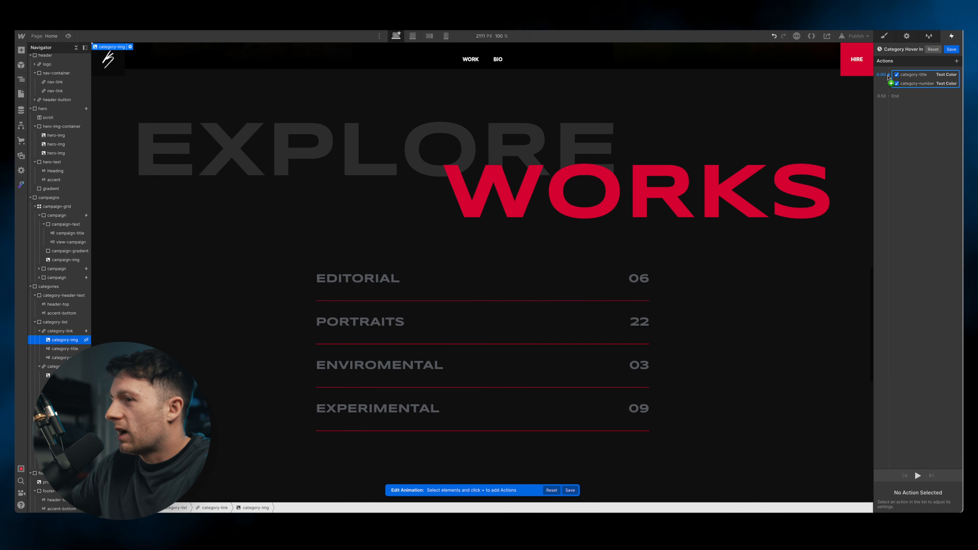
{"action": "left_click", "coordinate": [889, 76]}
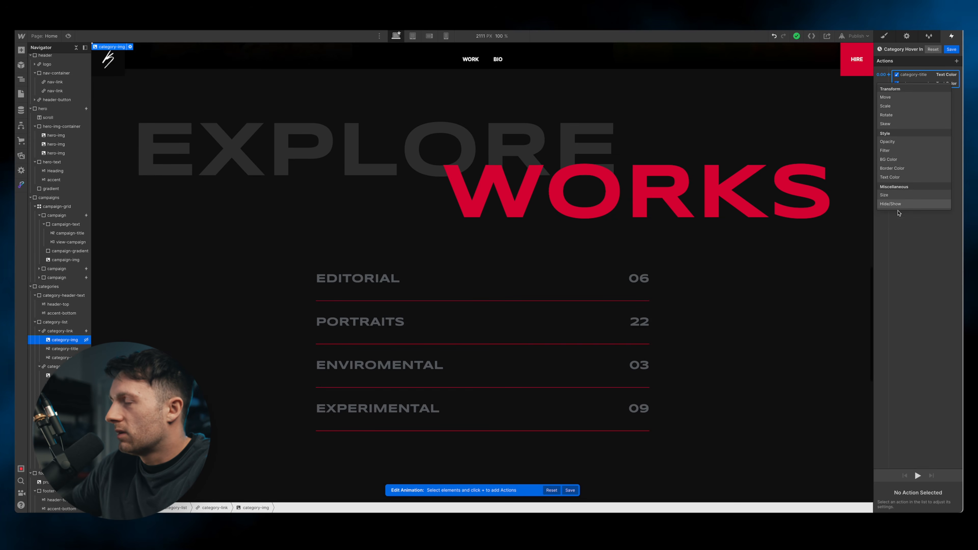
{"action": "left_click", "coordinate": [891, 204]}
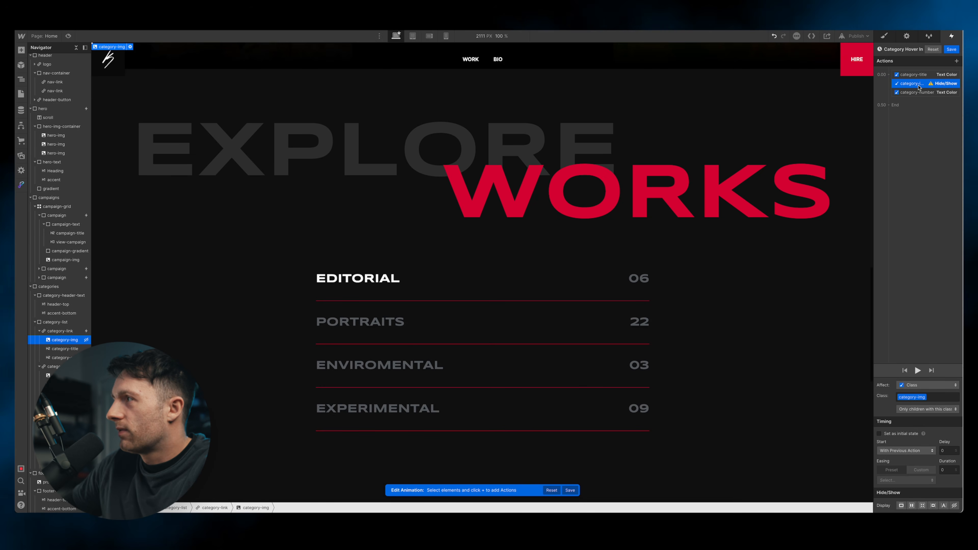
{"action": "left_click", "coordinate": [902, 505]}
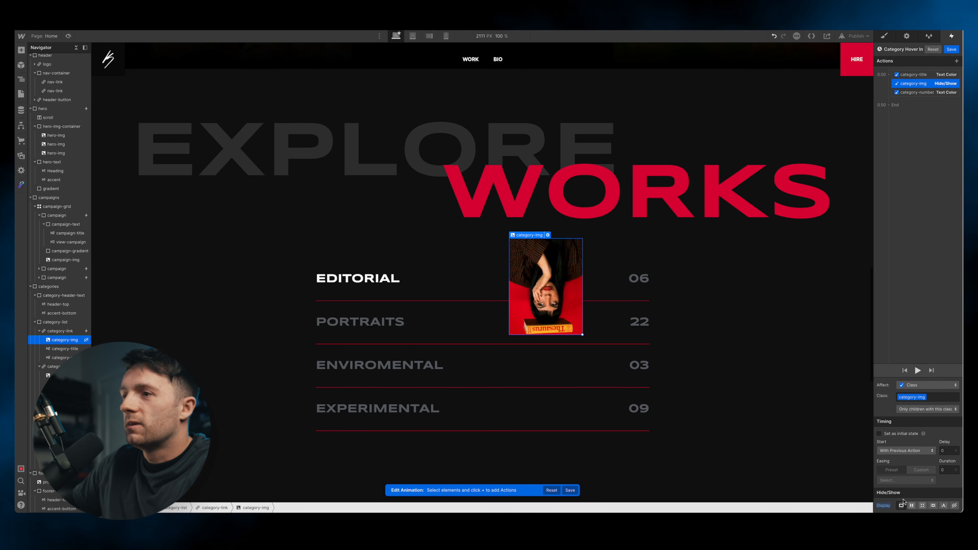
Save the Category Hover In animation and preview the hover effect on the Editorial link
{"action": "left_click", "coordinate": [952, 49]}
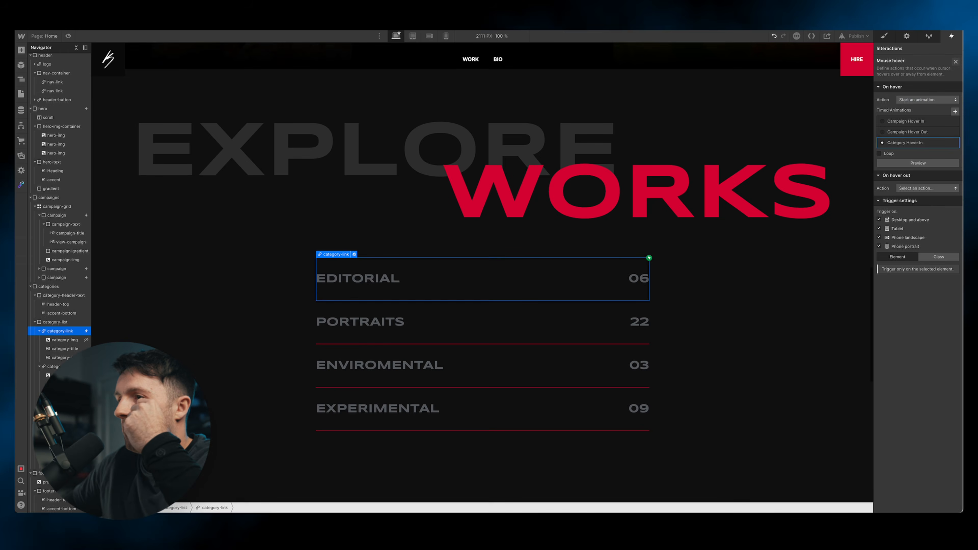
{"action": "left_click", "coordinate": [68, 36]}
{"action": "mouse_move", "coordinate": [381, 304]}
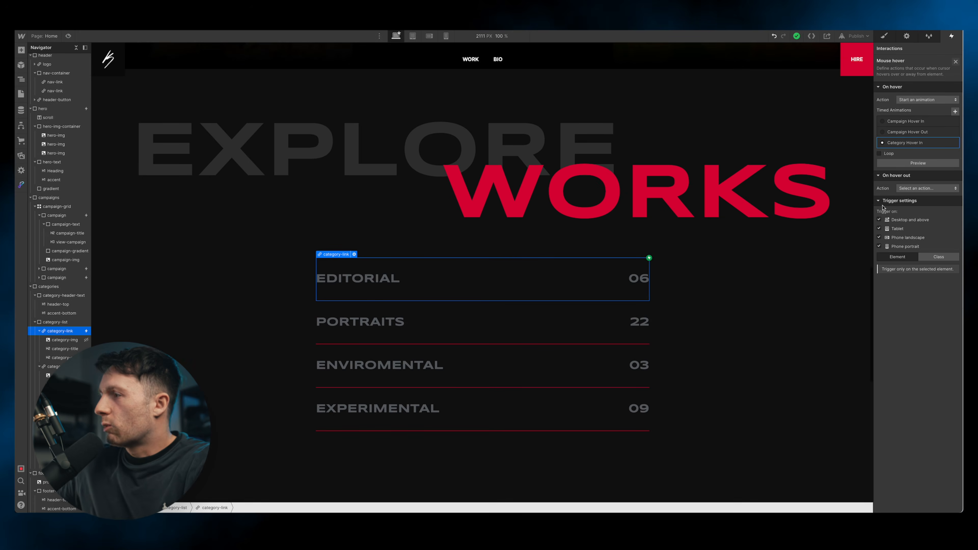
Set the hover-out action of the Editorial category-link to start a new custom animation named Category Hover Out
{"action": "left_click", "coordinate": [927, 187]}
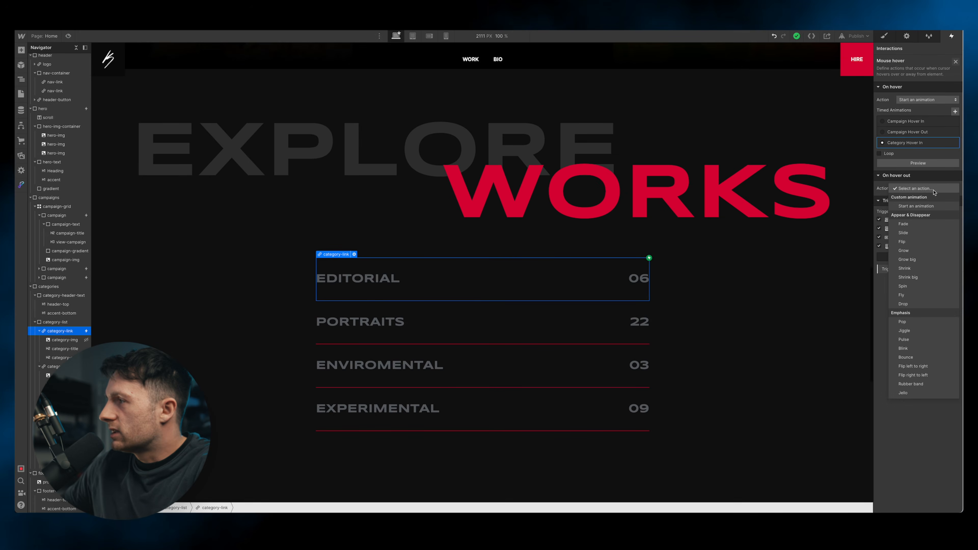
{"action": "left_click", "coordinate": [934, 207]}
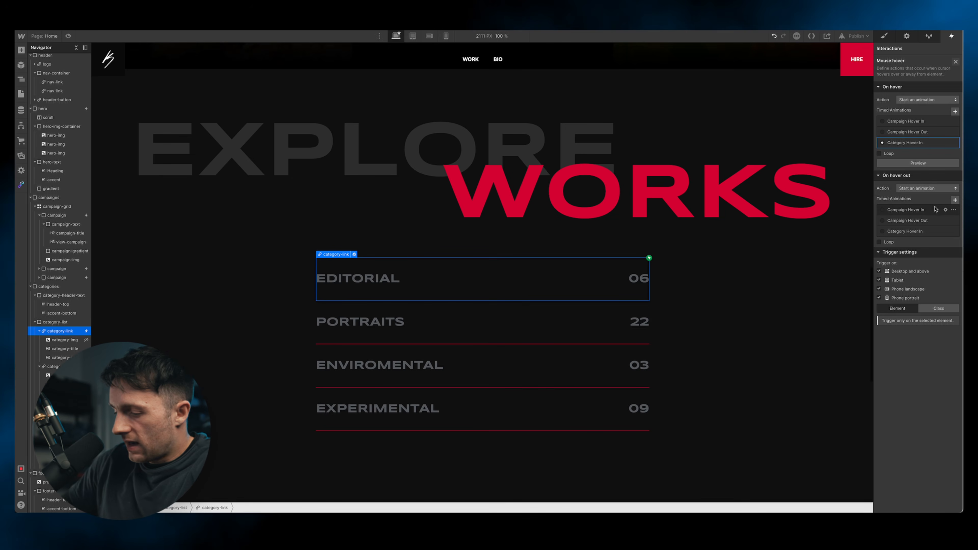
{"action": "left_click", "coordinate": [955, 200]}
{"action": "type", "text": "Category Hover Out"}
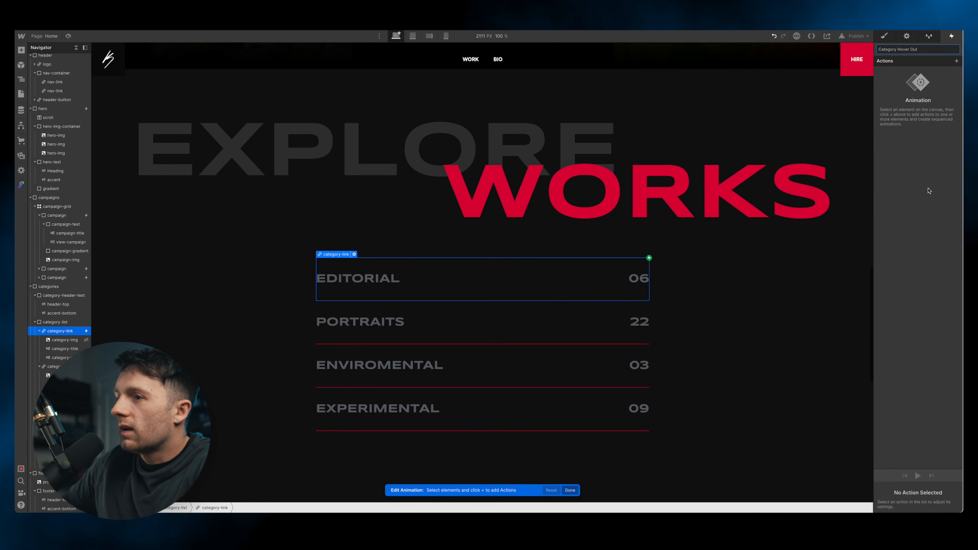
Add a Text Color action for the Editorial category-title to the hover-out animation and set the color to Dim Grey
{"action": "left_click", "coordinate": [382, 283]}
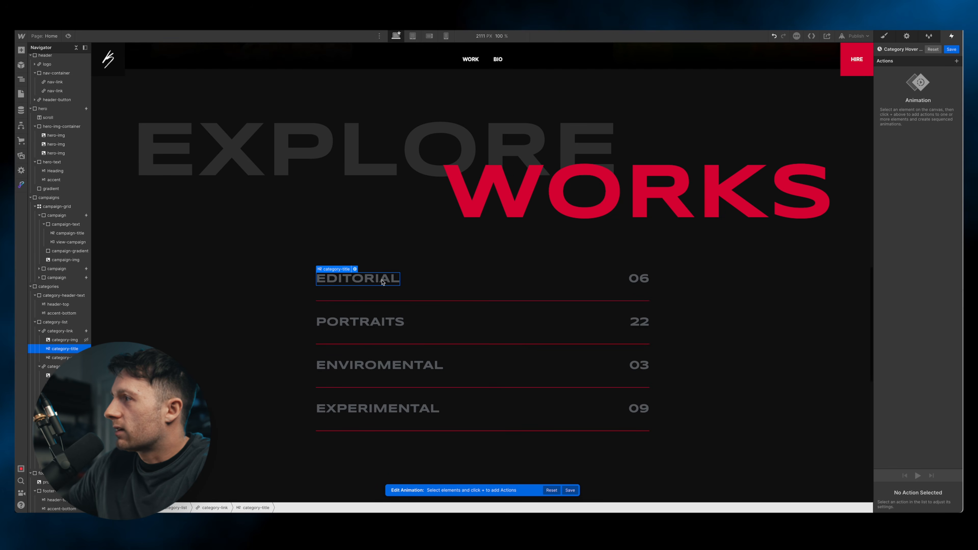
{"action": "left_click", "coordinate": [957, 61]}
{"action": "left_click", "coordinate": [910, 162]}
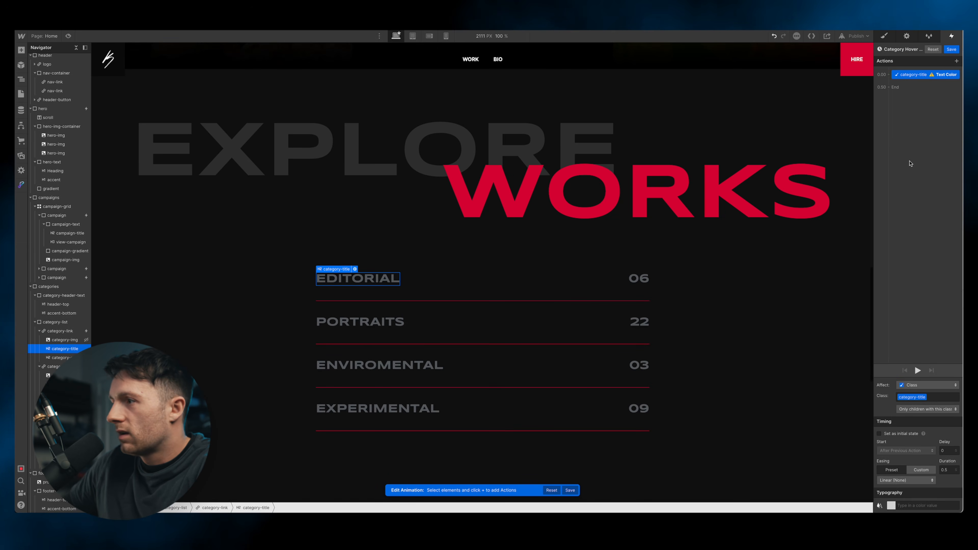
{"action": "left_click", "coordinate": [891, 505]}
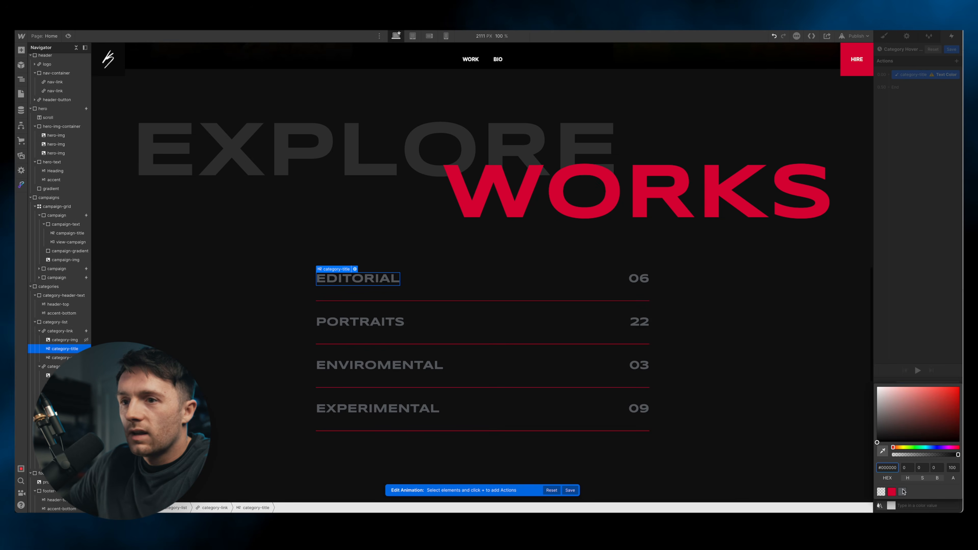
{"action": "left_click", "coordinate": [932, 345]}
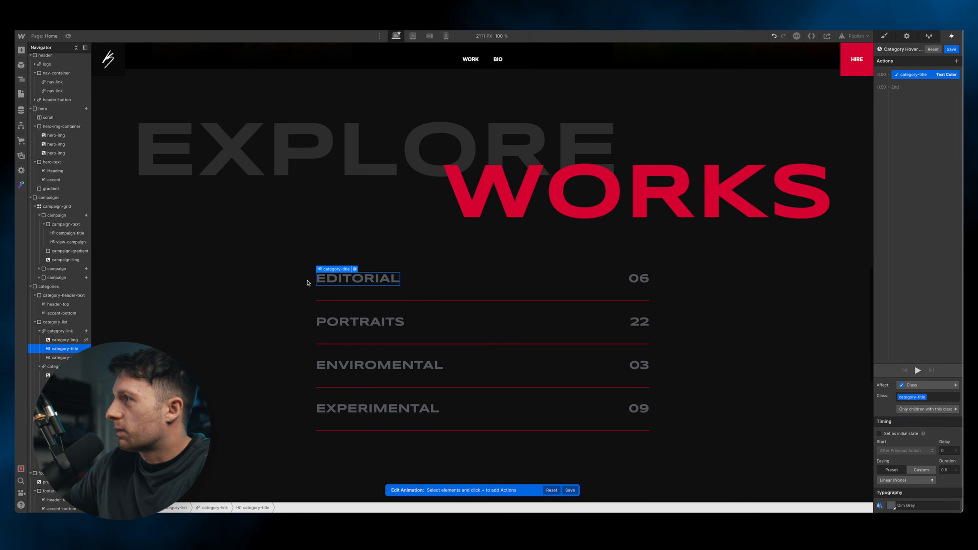
Add a Text Color action for the Editorial category-number at the same time point and set it to Dim Grey
{"action": "left_click", "coordinate": [63, 358]}
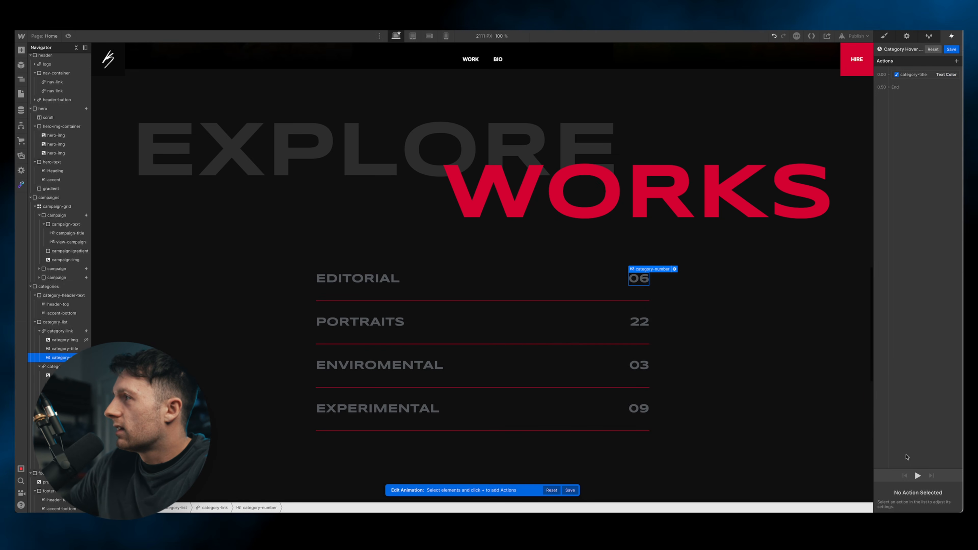
{"action": "left_click", "coordinate": [889, 74]}
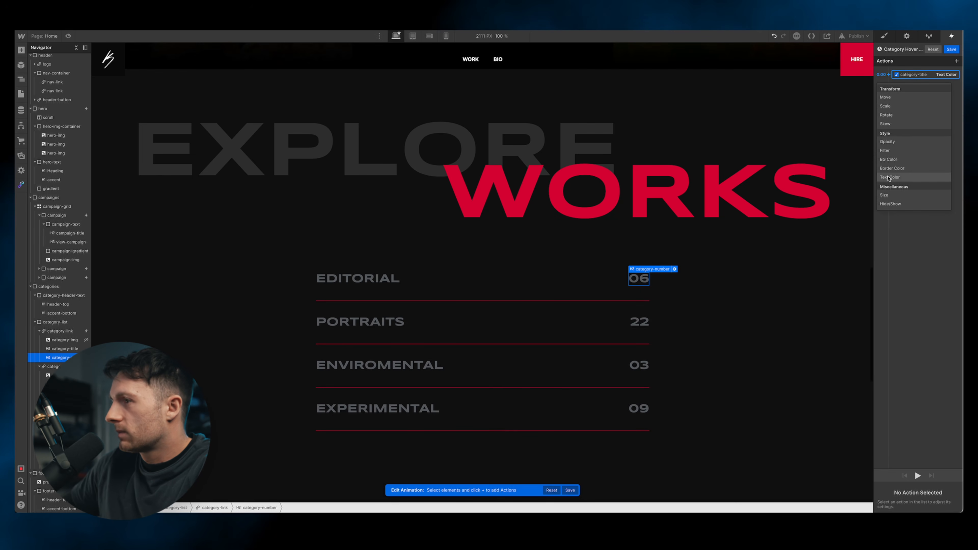
{"action": "left_click", "coordinate": [889, 177]}
{"action": "left_click", "coordinate": [890, 508]}
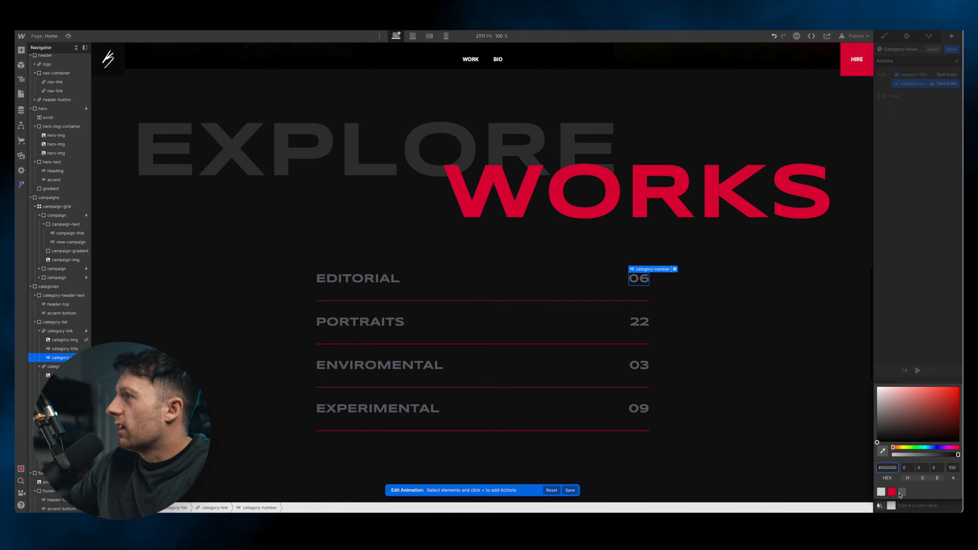
{"action": "left_click", "coordinate": [900, 493]}
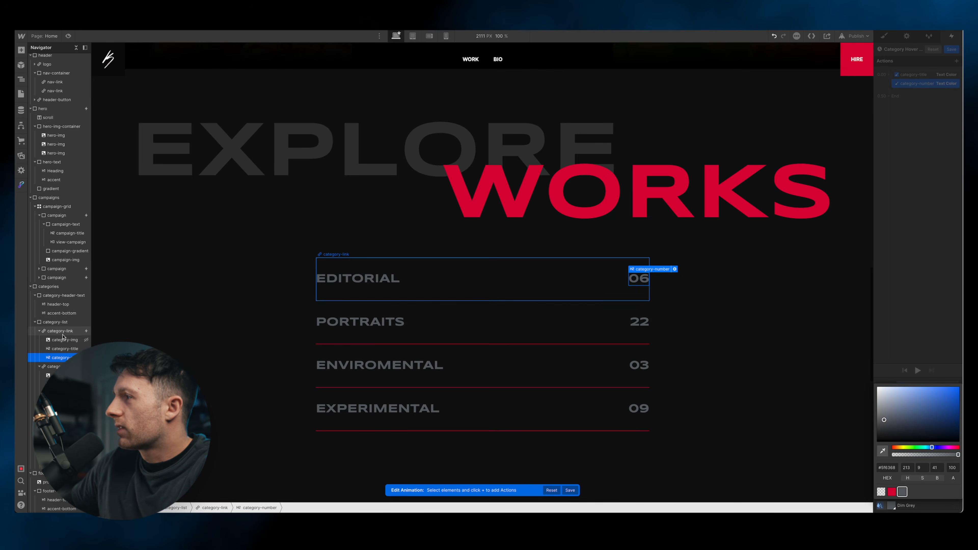
Add a Hide/Show action for the Editorial category-img alongside the text color actions, with display set to None
{"action": "left_click", "coordinate": [62, 339]}
{"action": "left_click", "coordinate": [889, 74]}
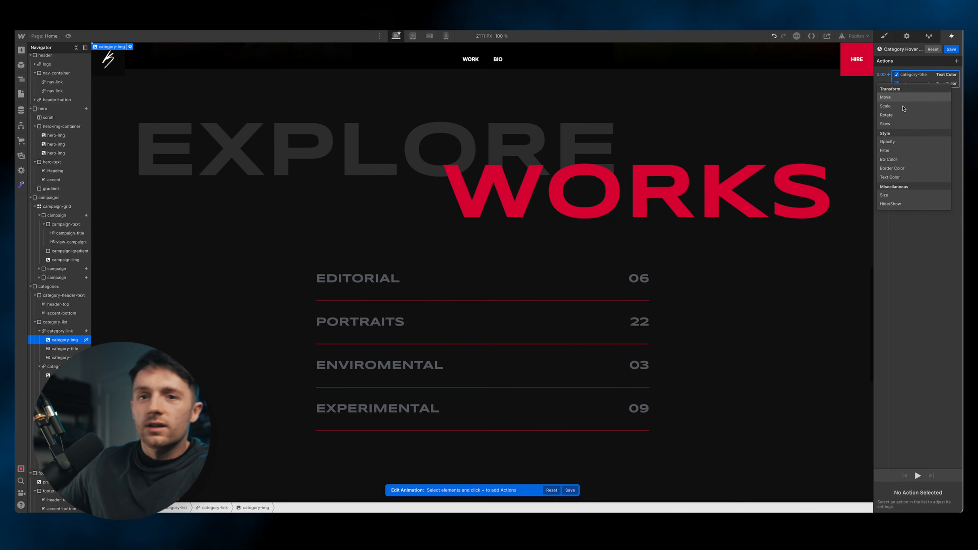
{"action": "left_click", "coordinate": [891, 205]}
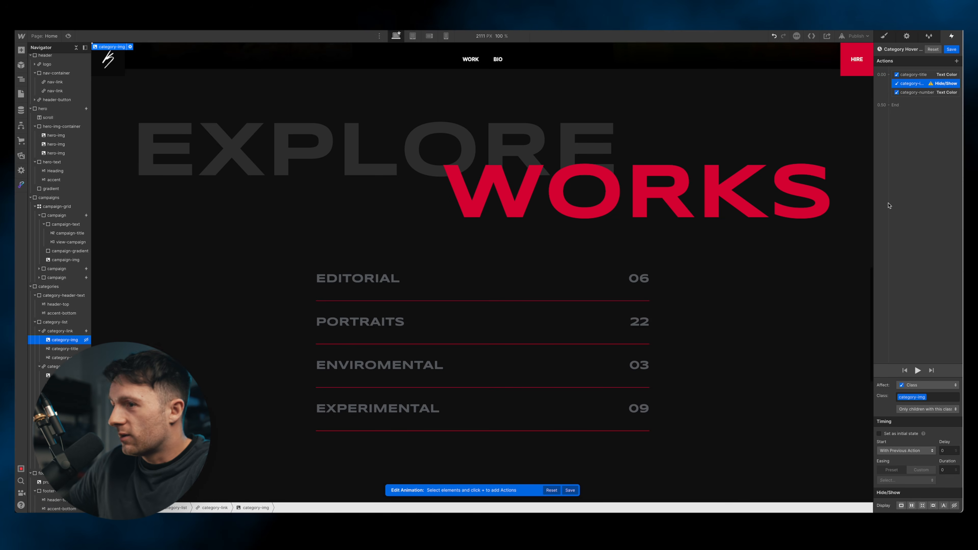
{"action": "key", "text": "F4"}
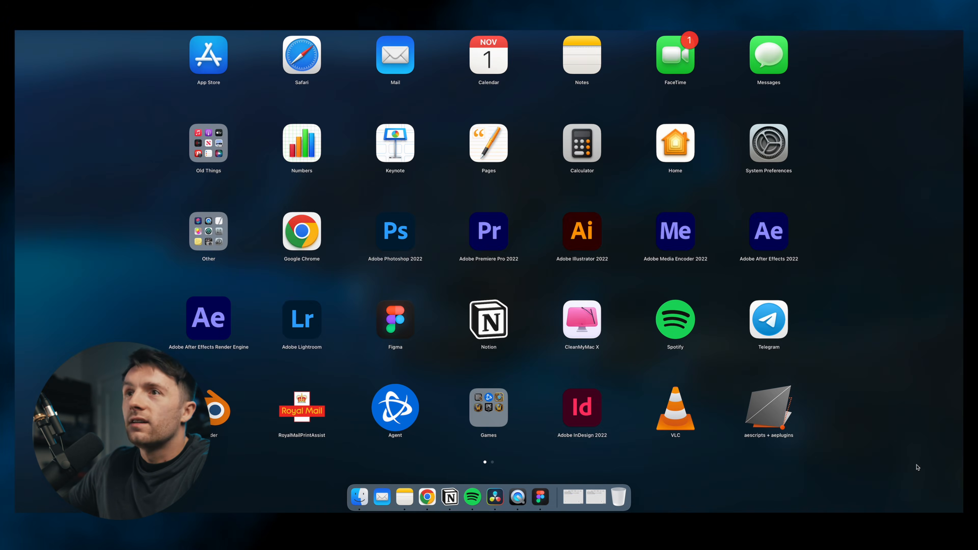
{"action": "left_click", "coordinate": [916, 465]}
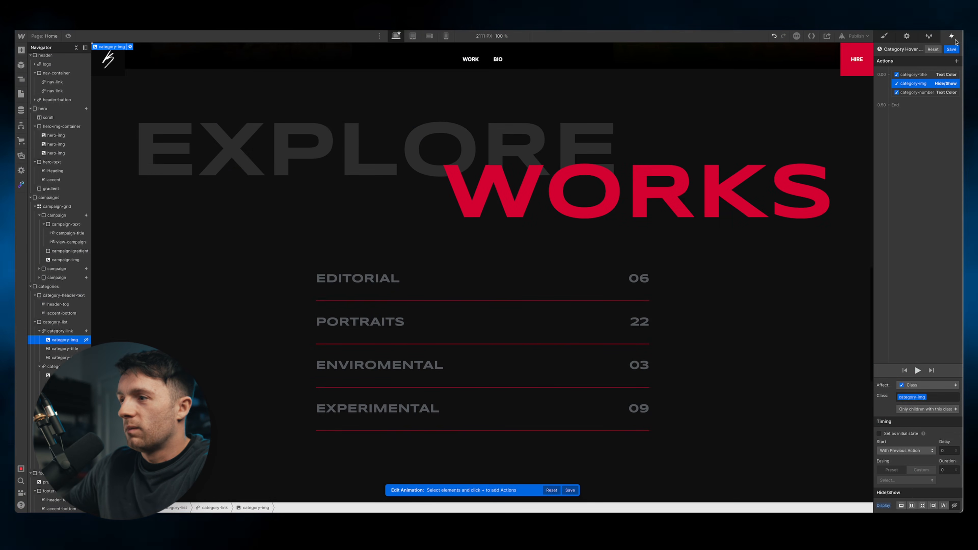
Save the Category Hover Out animation and check the category links' hover behavior in preview
{"action": "left_click", "coordinate": [952, 49]}
{"action": "left_click", "coordinate": [69, 36]}
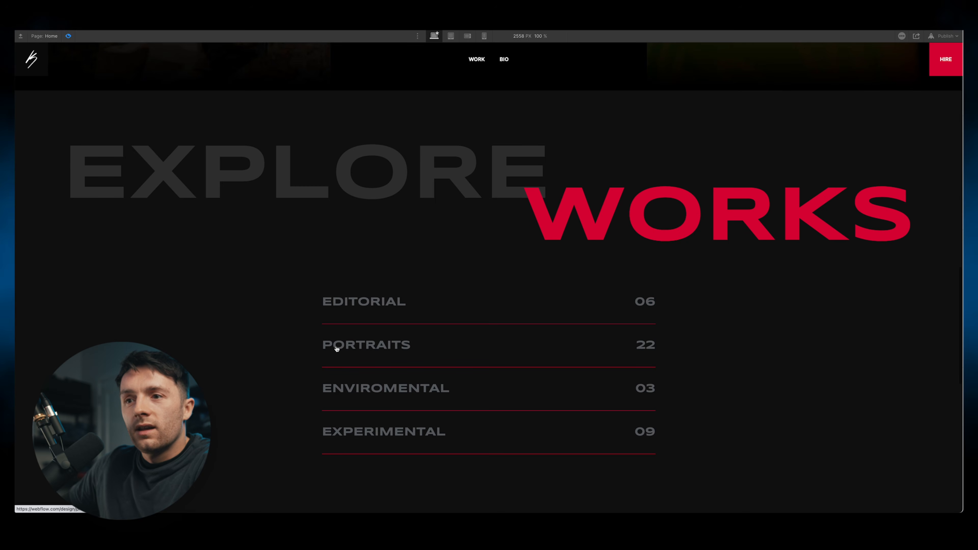
{"action": "left_click", "coordinate": [68, 36]}
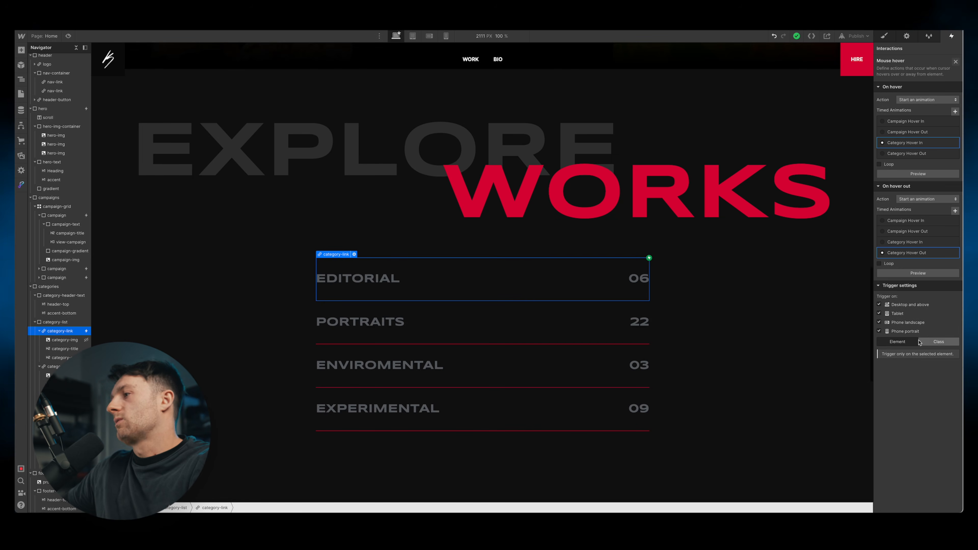
Apply the hover trigger to every element with the category-link class and preview it on the other category links
{"action": "left_click", "coordinate": [932, 342]}
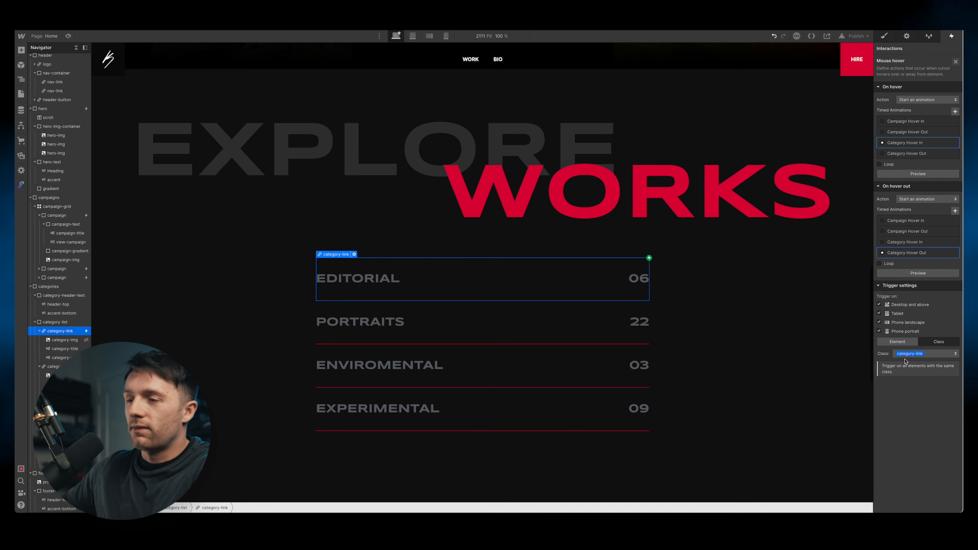
{"action": "left_click", "coordinate": [68, 35]}
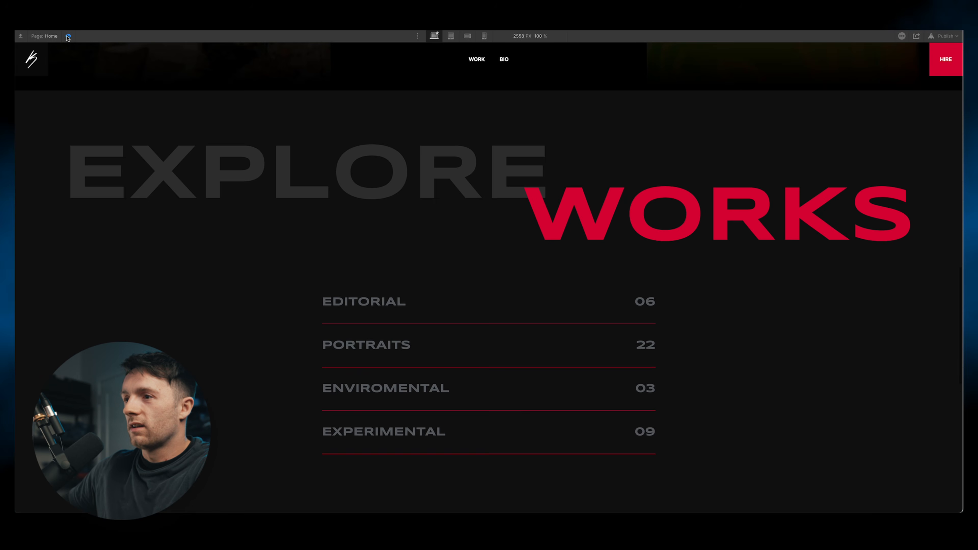
{"action": "scroll", "coordinate": [99, 214], "scroll_direction": "down", "scroll_amount": 3}
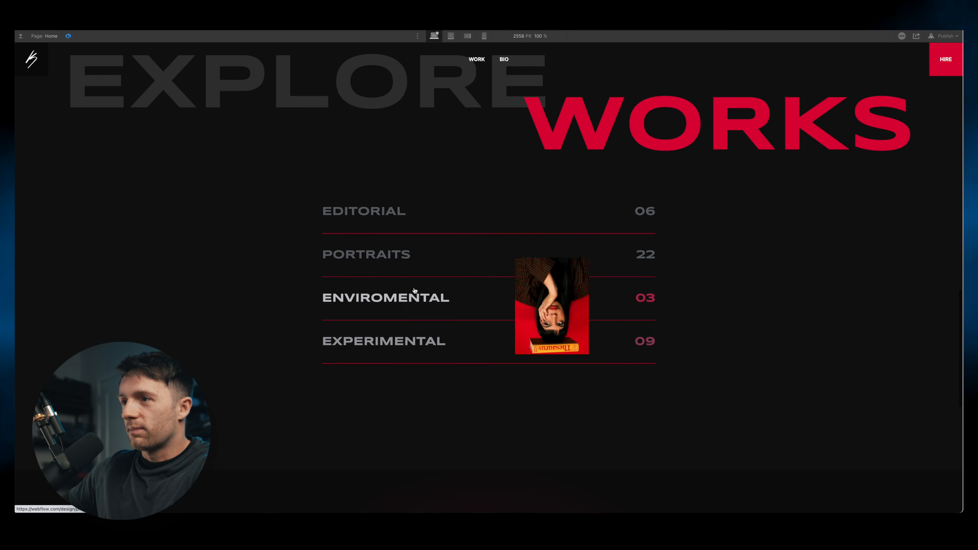
{"action": "scroll", "coordinate": [459, 225], "scroll_direction": "down", "scroll_amount": 1}
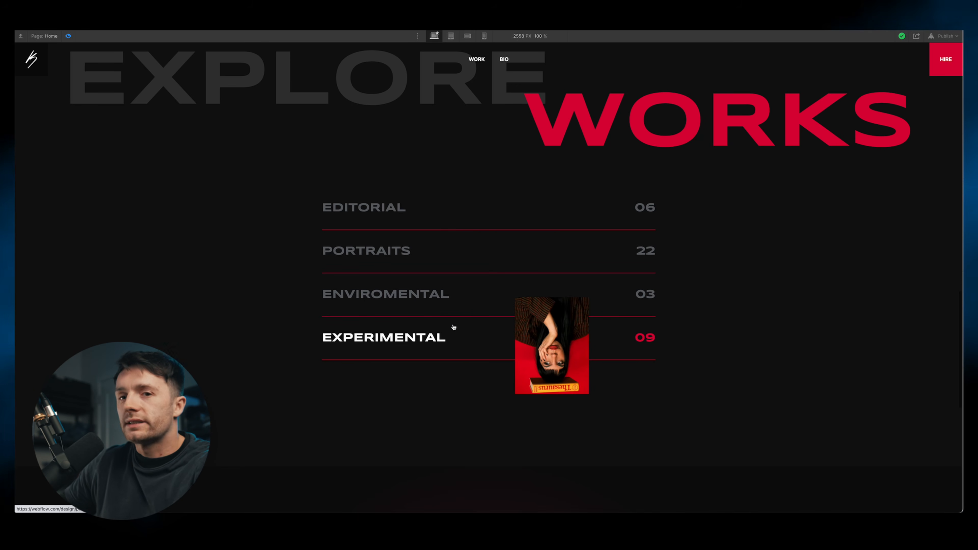
Review the page's scroll and hover animations in preview, from the hero through the campaigns and categories to the footer
{"action": "scroll", "coordinate": [454, 327], "scroll_direction": "up", "scroll_amount": 3}
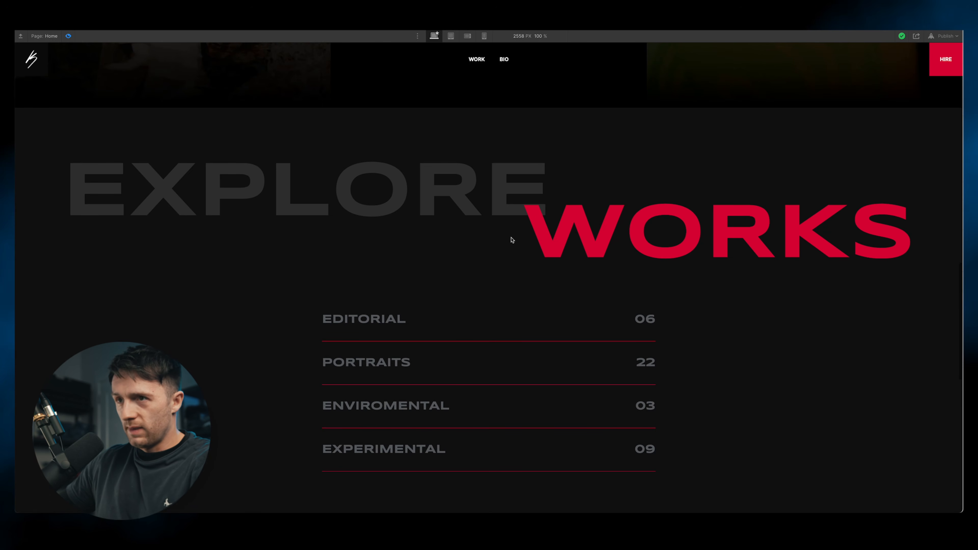
{"action": "scroll", "coordinate": [505, 247], "scroll_direction": "up", "scroll_amount": 5}
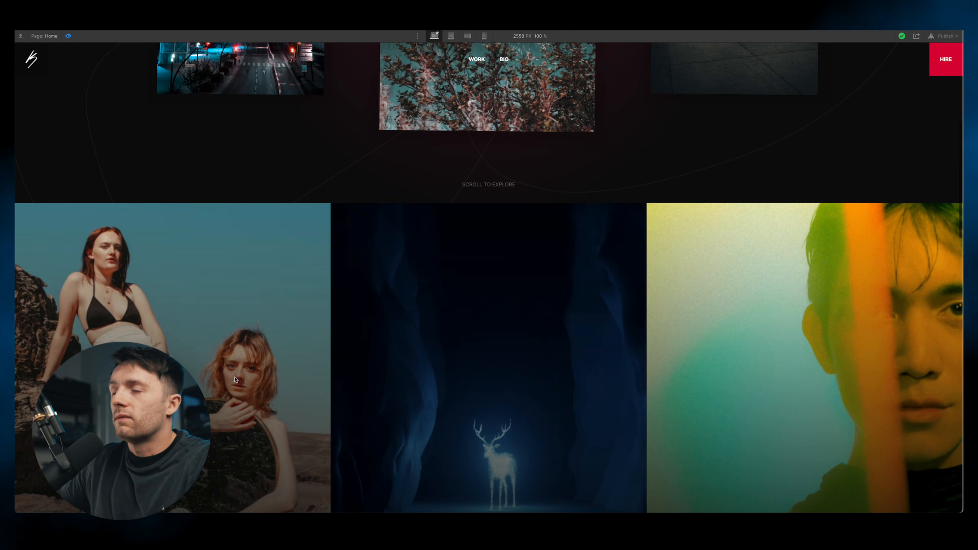
{"action": "scroll", "coordinate": [271, 256], "scroll_direction": "up", "scroll_amount": 3}
{"action": "scroll", "coordinate": [271, 256], "scroll_direction": "up", "scroll_amount": 3}
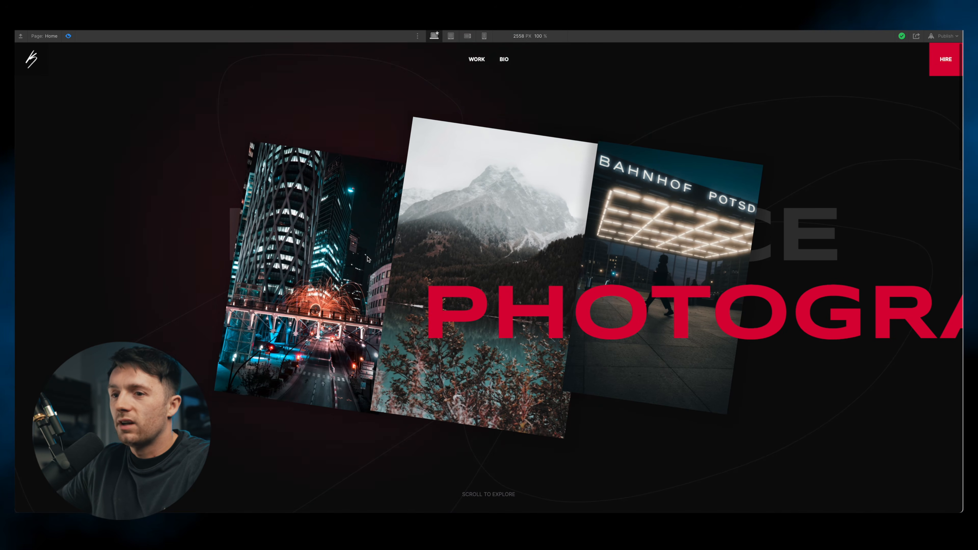
{"action": "scroll", "coordinate": [317, 348], "scroll_direction": "down", "scroll_amount": 5}
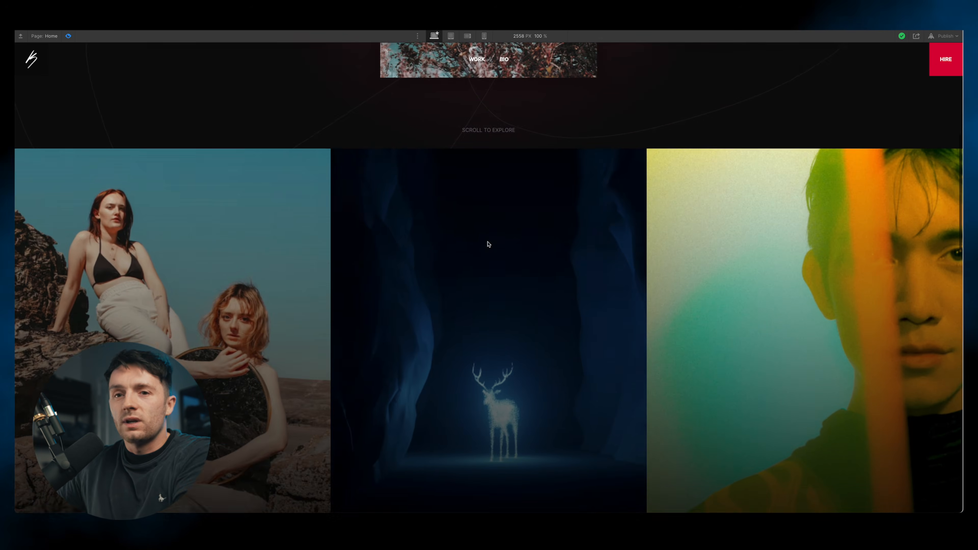
{"action": "scroll", "coordinate": [240, 328], "scroll_direction": "up", "scroll_amount": 1}
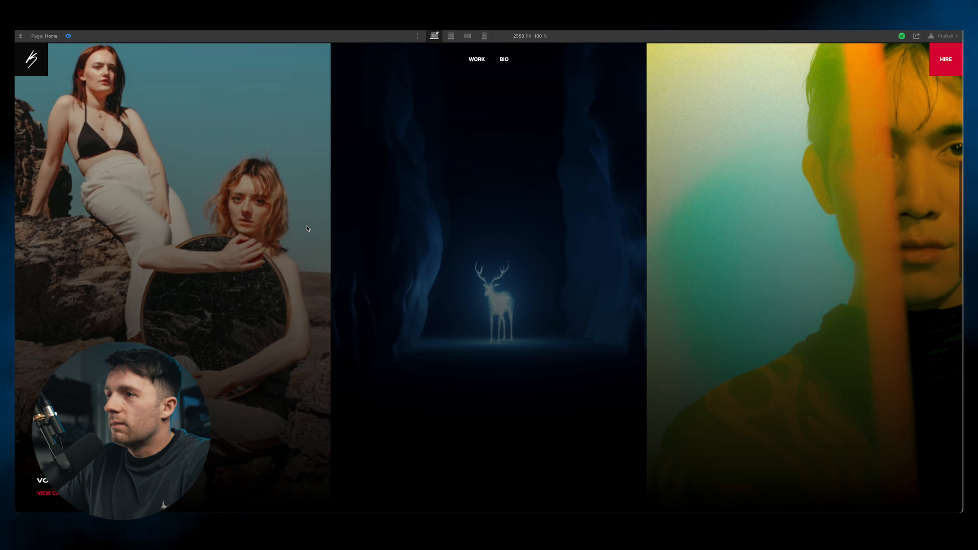
{"action": "scroll", "coordinate": [492, 242], "scroll_direction": "up", "scroll_amount": 1}
{"action": "scroll", "coordinate": [492, 243], "scroll_direction": "down", "scroll_amount": 8}
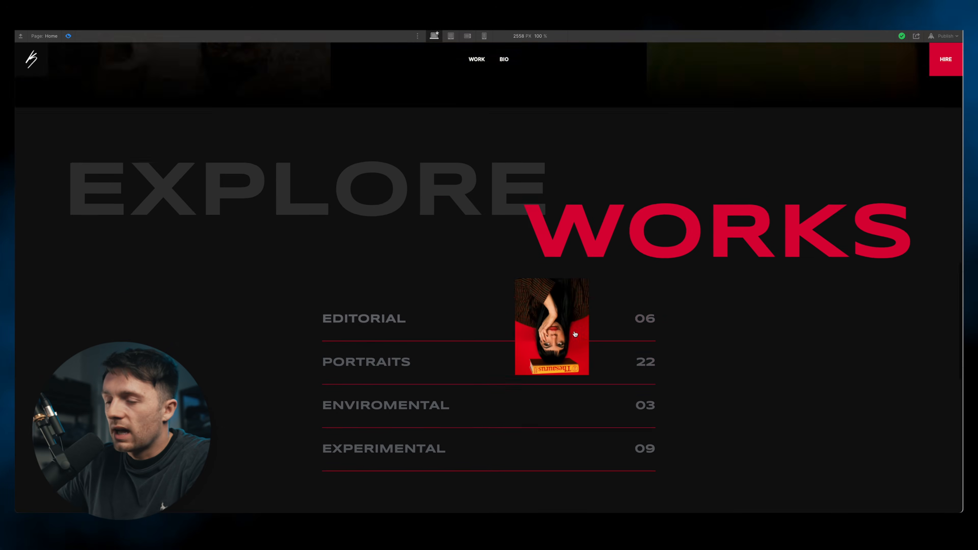
{"action": "scroll", "coordinate": [575, 334], "scroll_direction": "down", "scroll_amount": 3}
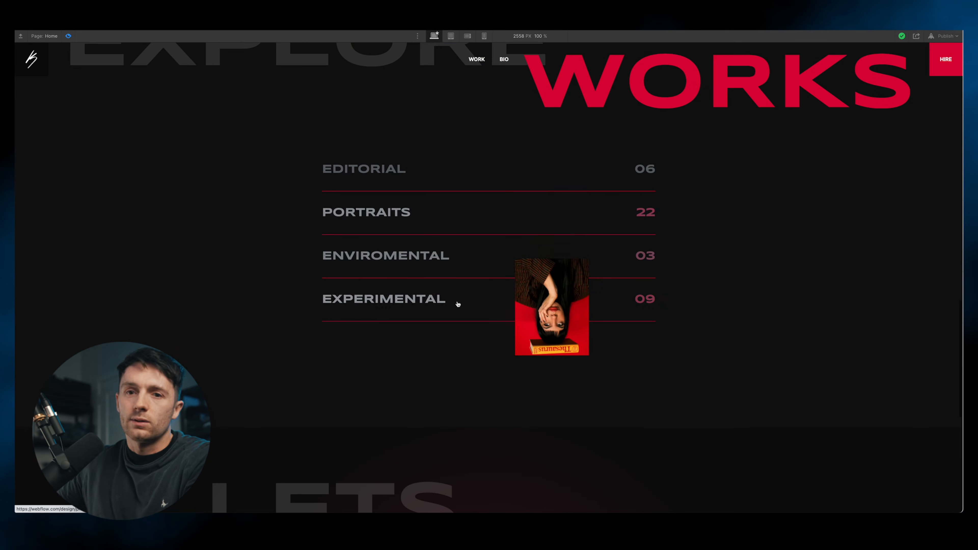
{"action": "scroll", "coordinate": [480, 254], "scroll_direction": "down", "scroll_amount": 7}
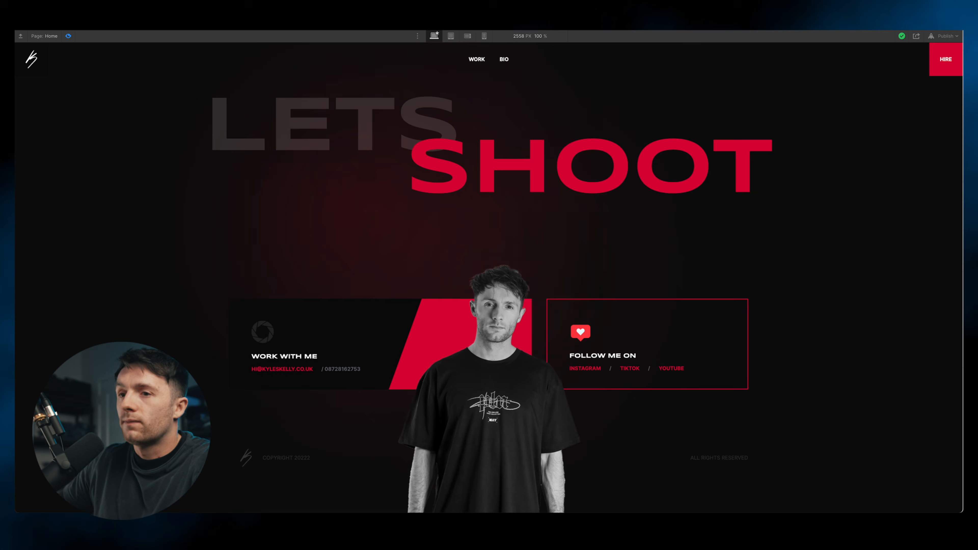
{"action": "left_click", "coordinate": [68, 36]}
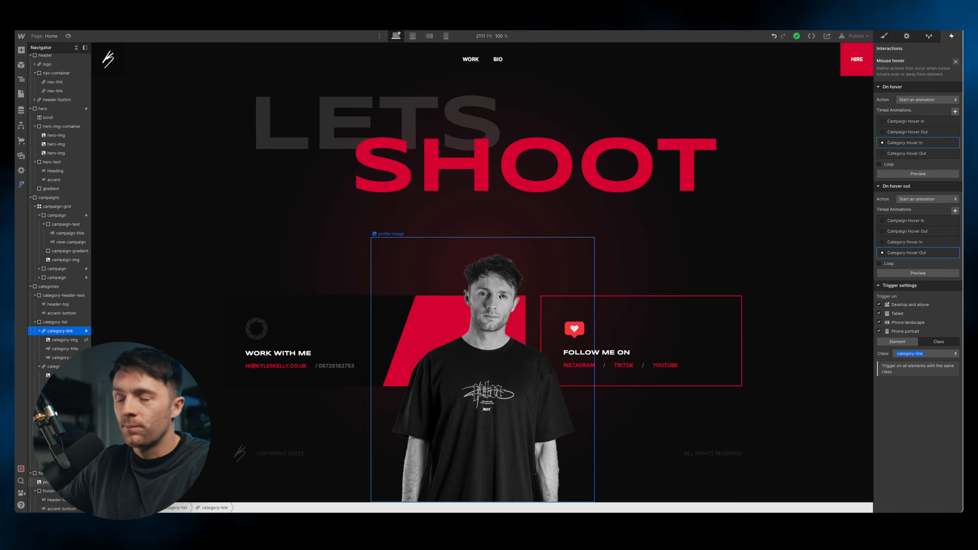
Inspect the Lets Shoot footer section and its profile-image in the editor and in preview
{"action": "left_click", "coordinate": [276, 272]}
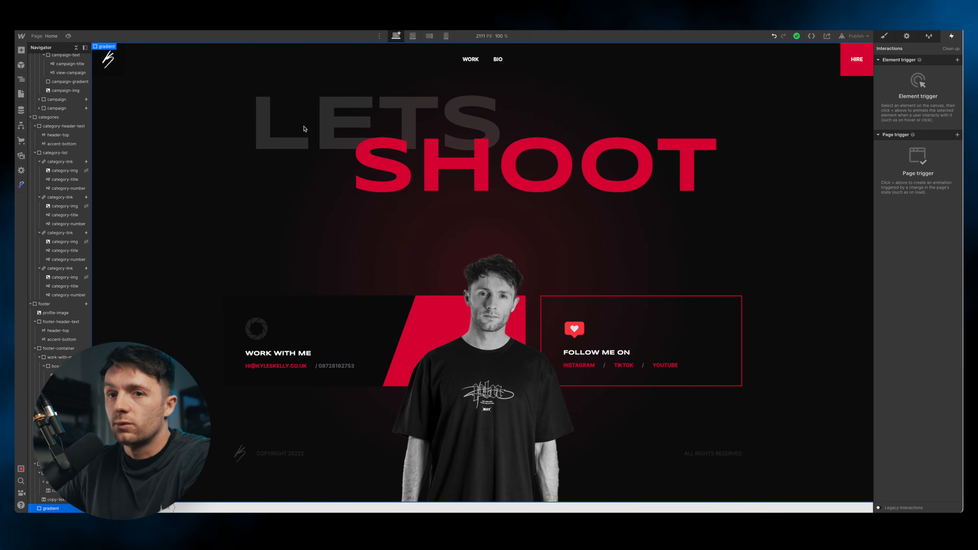
{"action": "left_click", "coordinate": [68, 35]}
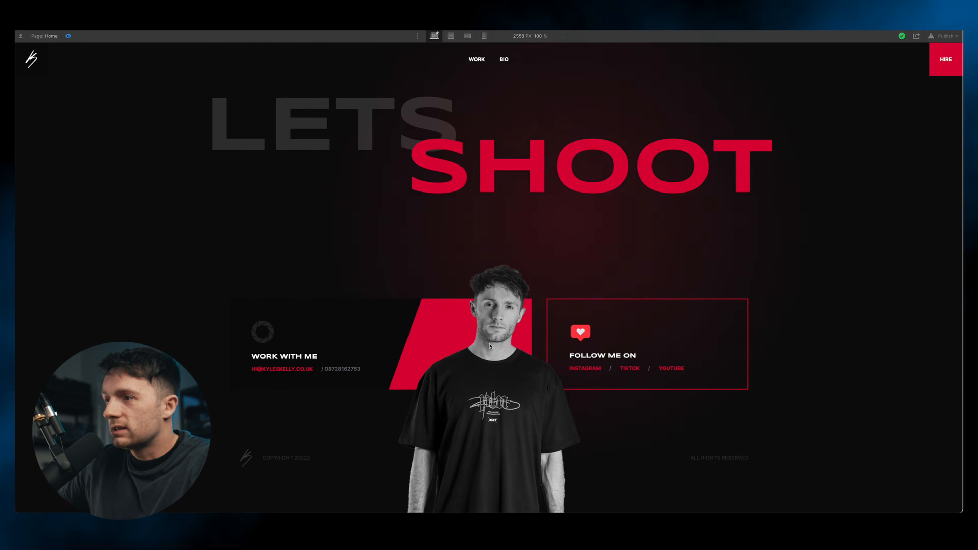
{"action": "left_click", "coordinate": [68, 36]}
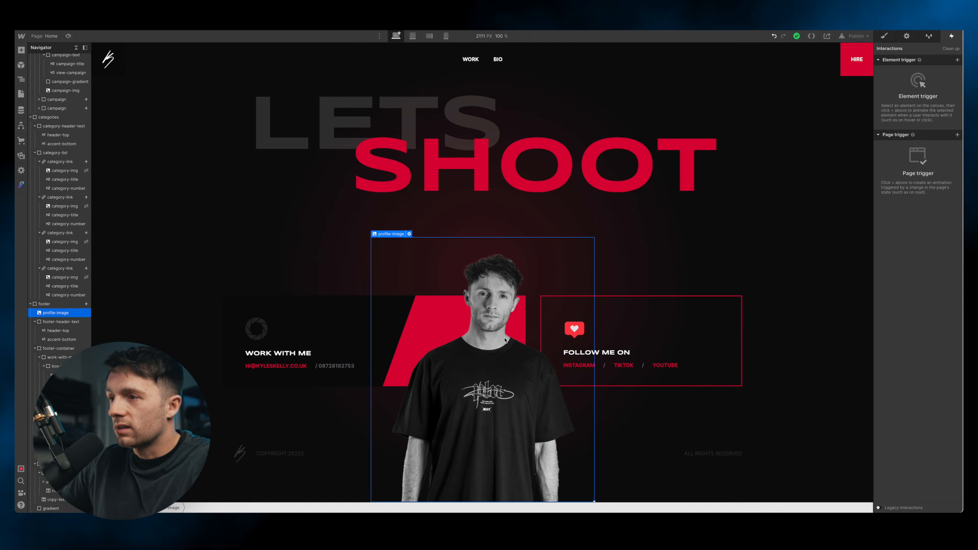
Give the footer's profile-image a scroll-into-view interaction with the Slide action, sliding in from the bottom
{"action": "scroll", "coordinate": [458, 239], "scroll_direction": "up", "scroll_amount": 1}
{"action": "scroll", "coordinate": [457, 231], "scroll_direction": "up", "scroll_amount": 1}
{"action": "scroll", "coordinate": [451, 201], "scroll_direction": "down", "scroll_amount": 1}
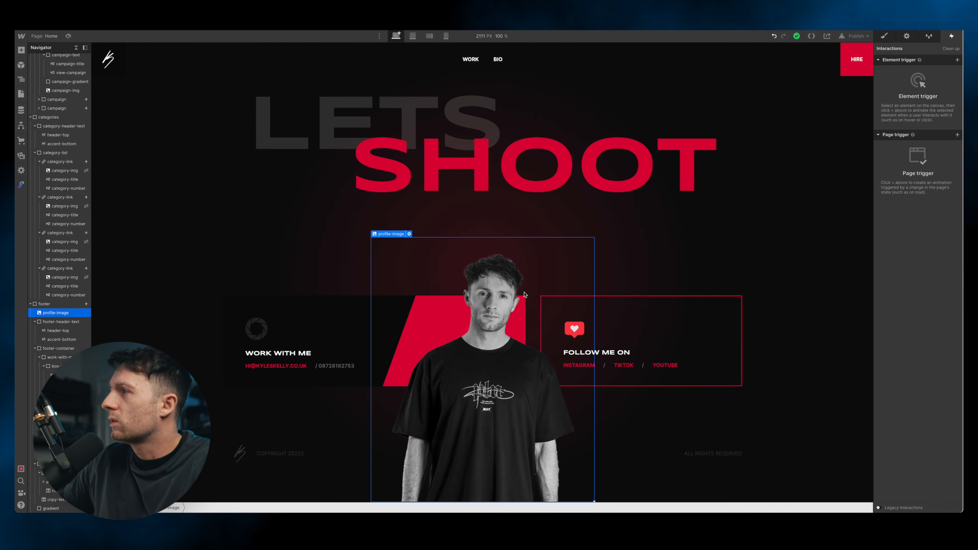
{"action": "left_click", "coordinate": [958, 61]}
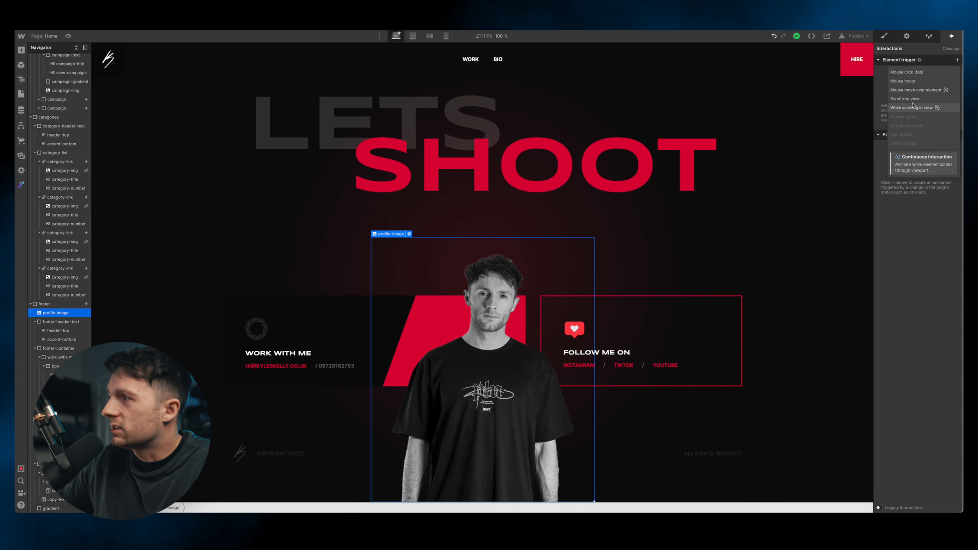
{"action": "left_click", "coordinate": [901, 111]}
{"action": "left_click", "coordinate": [918, 101]}
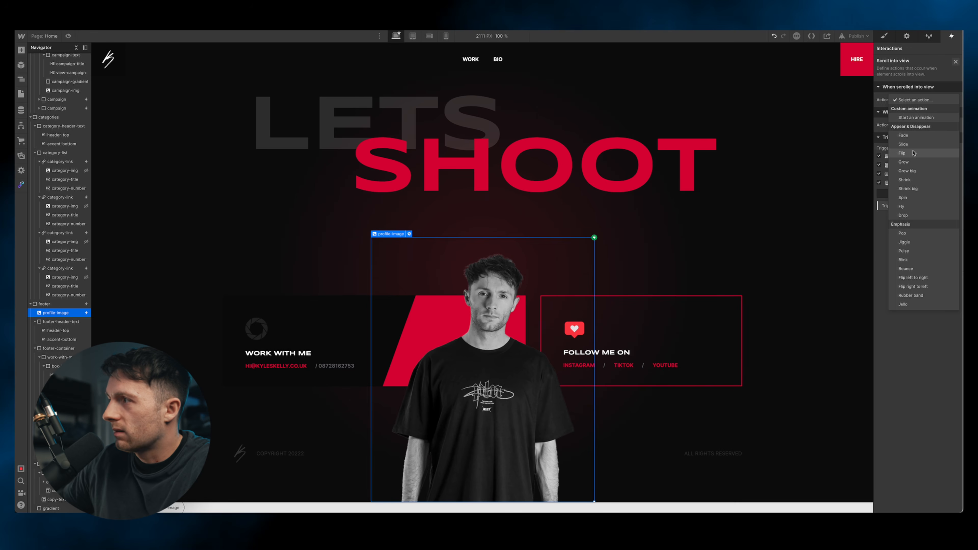
{"action": "left_click", "coordinate": [919, 144]}
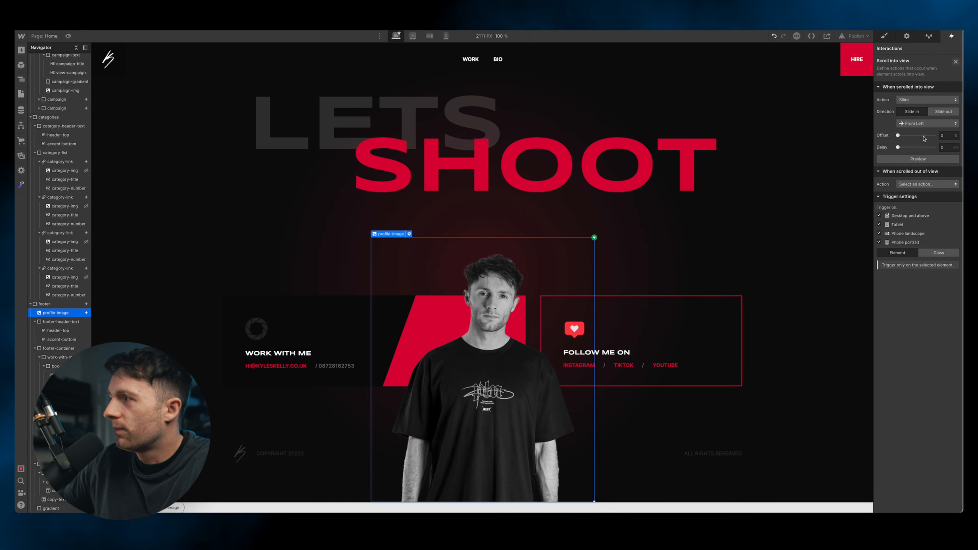
{"action": "left_click", "coordinate": [927, 127]}
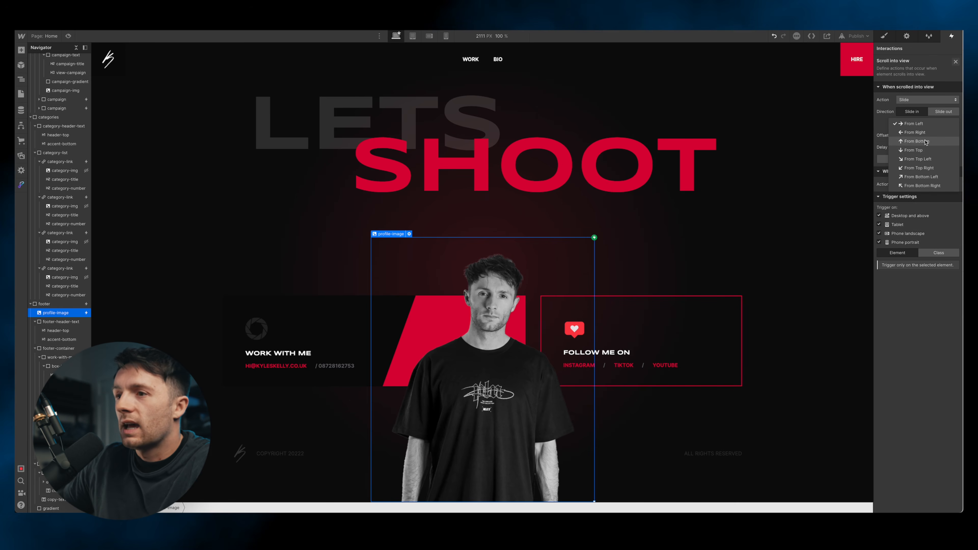
{"action": "left_click", "coordinate": [926, 142]}
{"action": "left_click", "coordinate": [924, 160]}
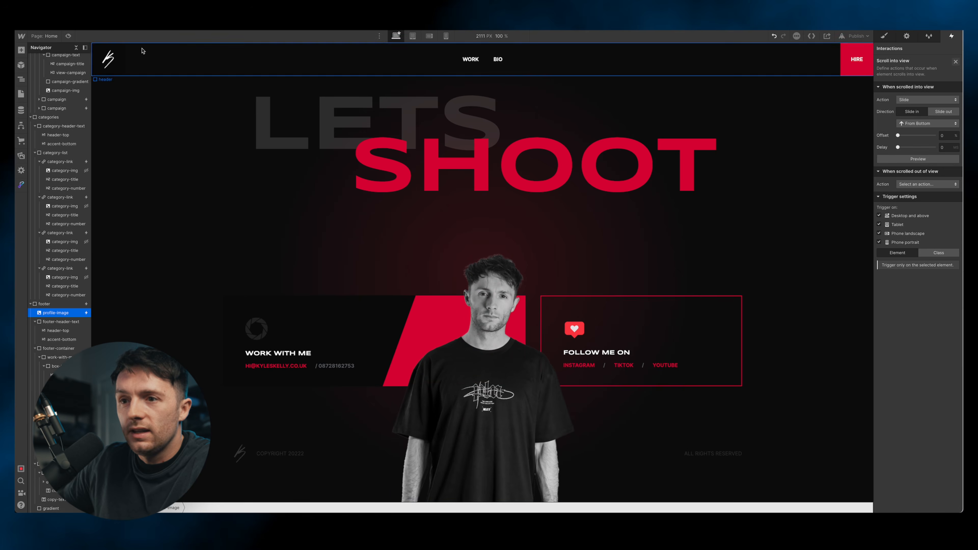
Give the footer-container a scroll-into-view Slide action, sliding in from the bottom with a 500 ms delay
{"action": "left_click", "coordinate": [307, 316]}
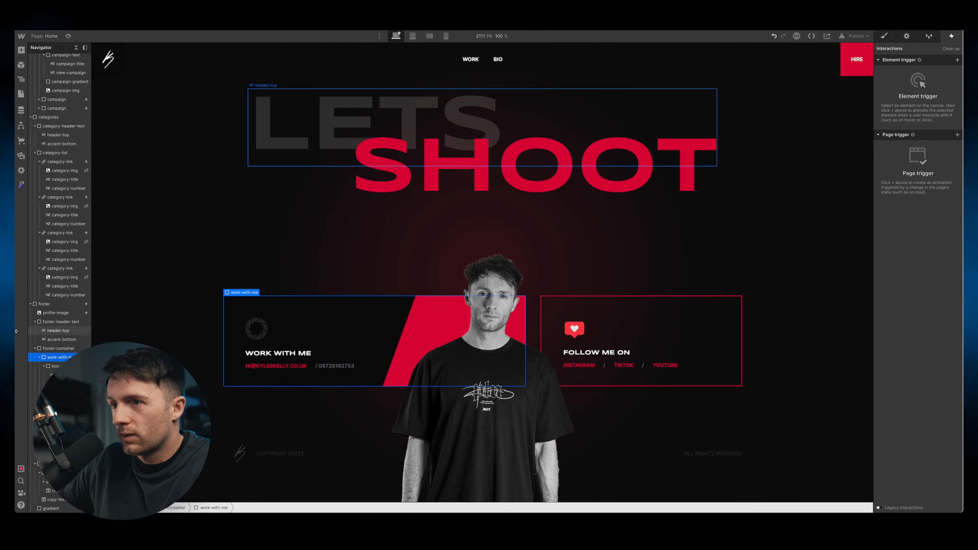
{"action": "left_click", "coordinate": [73, 349]}
{"action": "left_click", "coordinate": [70, 349]}
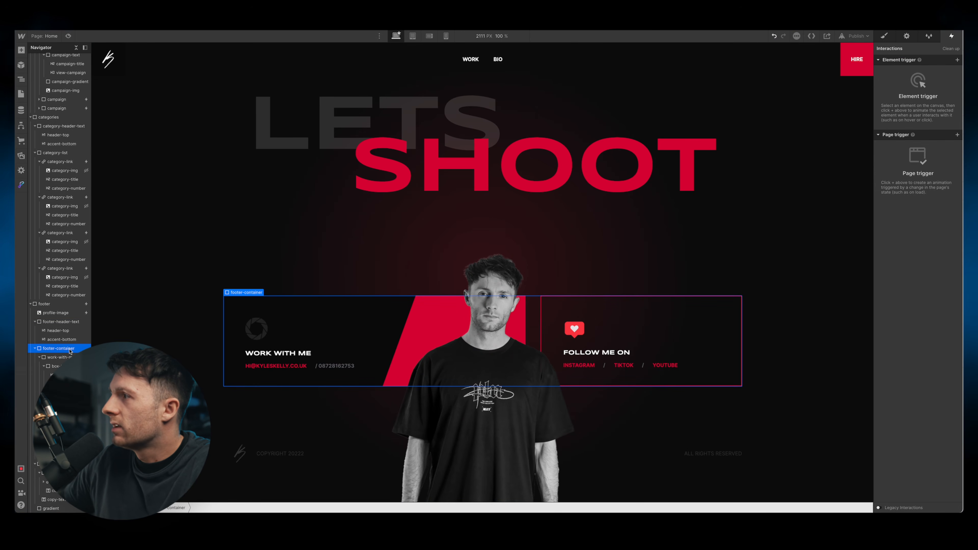
{"action": "left_click", "coordinate": [958, 61]}
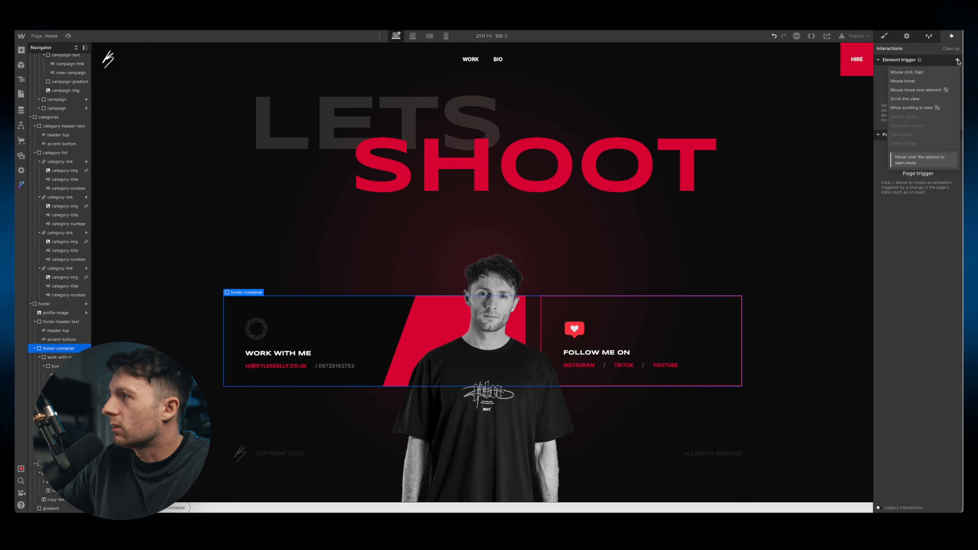
{"action": "left_click", "coordinate": [916, 99]}
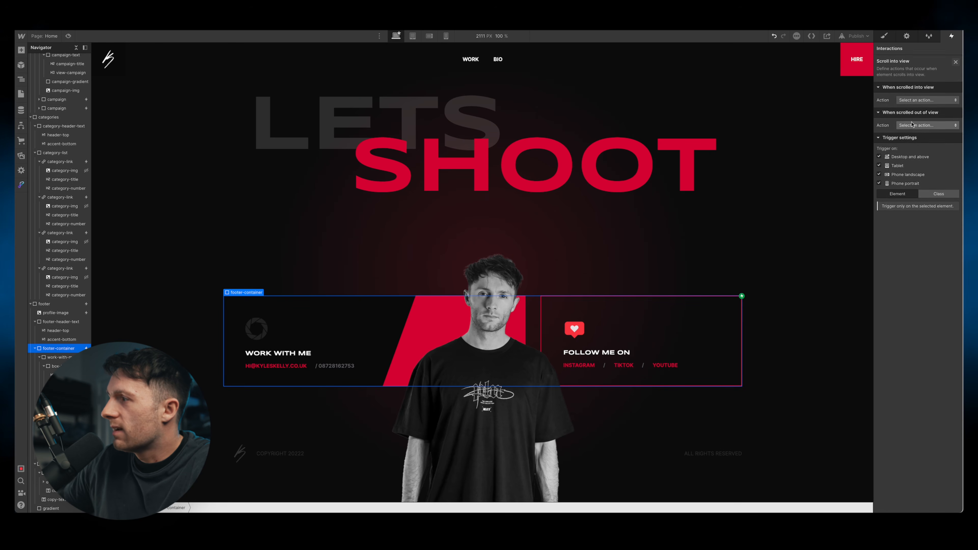
{"action": "left_click", "coordinate": [921, 99]}
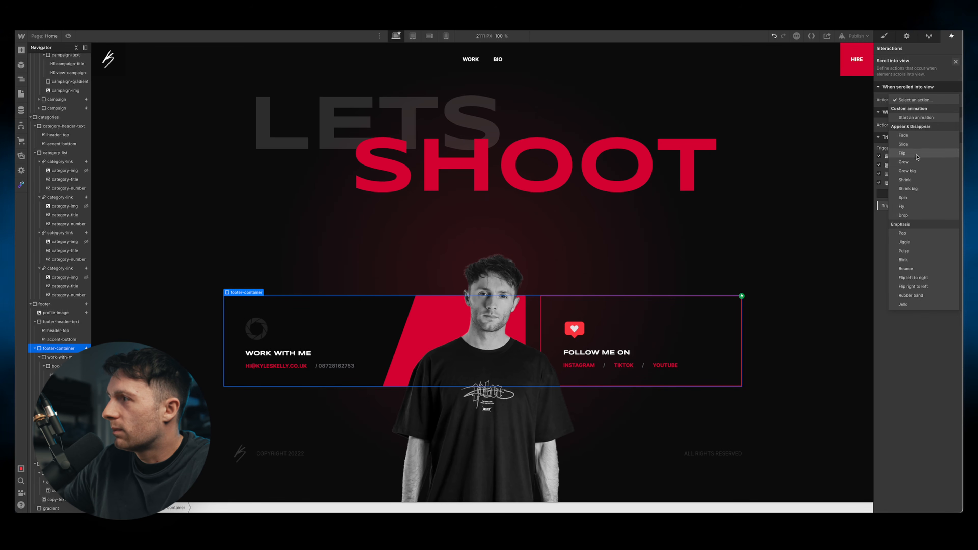
{"action": "left_click", "coordinate": [914, 145]}
{"action": "left_click", "coordinate": [936, 124]}
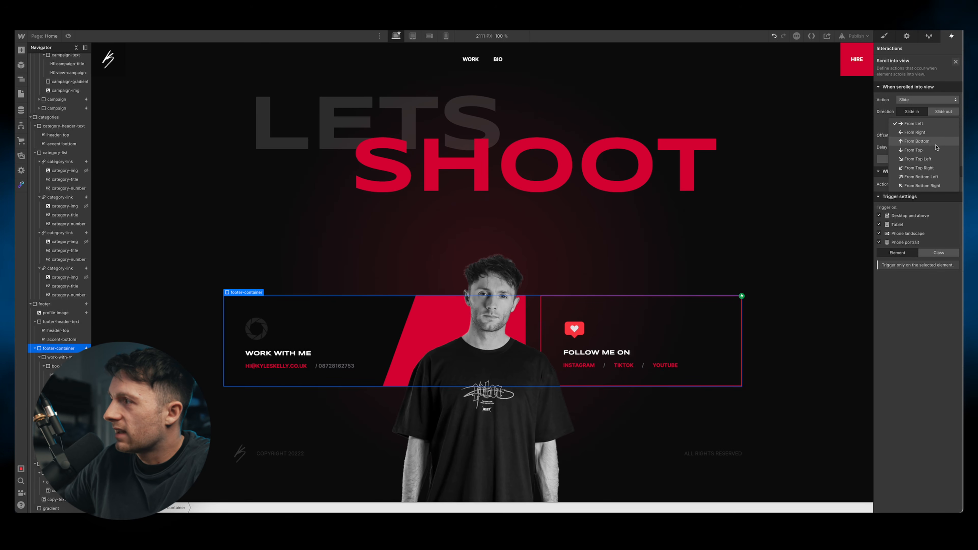
{"action": "left_click", "coordinate": [937, 142]}
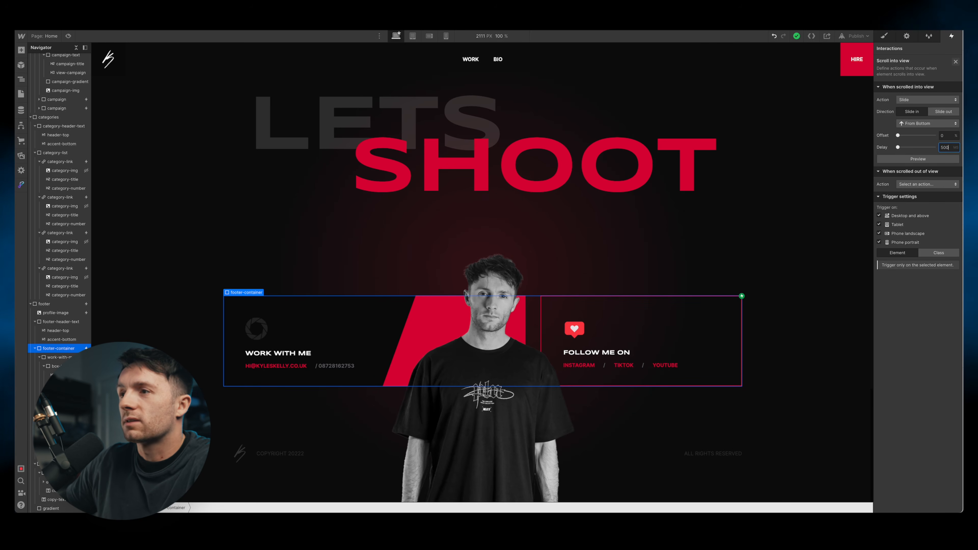
Check the slide-in animations of the footer's profile image and contact boxes in preview, and return to the editor
{"action": "scroll", "coordinate": [293, 173], "scroll_direction": "up", "scroll_amount": 15}
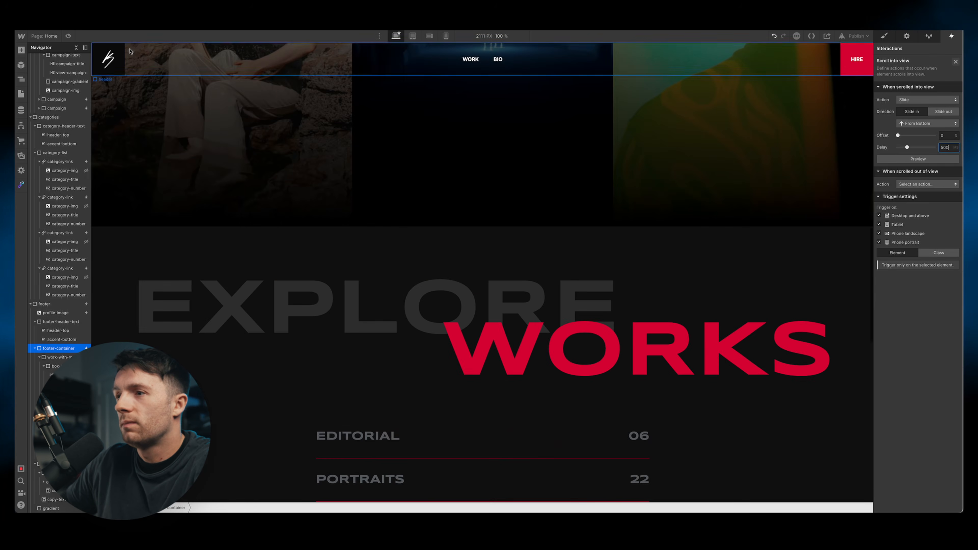
{"action": "left_click", "coordinate": [68, 36]}
{"action": "scroll", "coordinate": [575, 196], "scroll_direction": "down", "scroll_amount": 10}
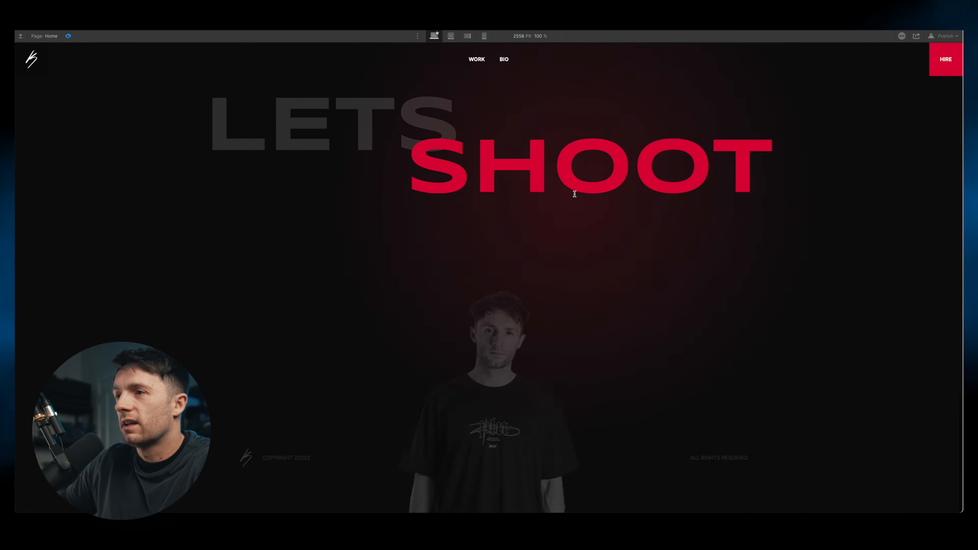
{"action": "scroll", "coordinate": [479, 148], "scroll_direction": "up", "scroll_amount": 8}
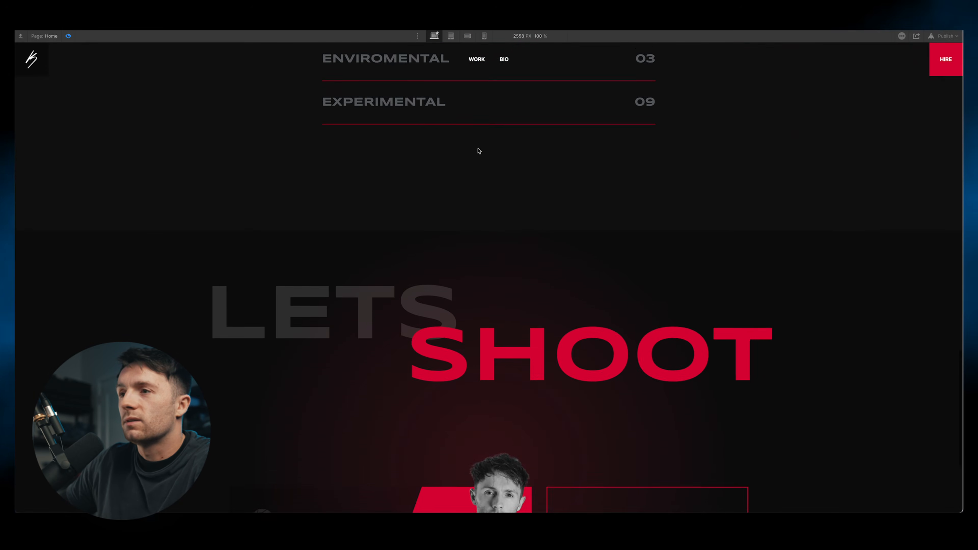
{"action": "scroll", "coordinate": [478, 148], "scroll_direction": "down", "scroll_amount": 8}
{"action": "left_click", "coordinate": [68, 36]}
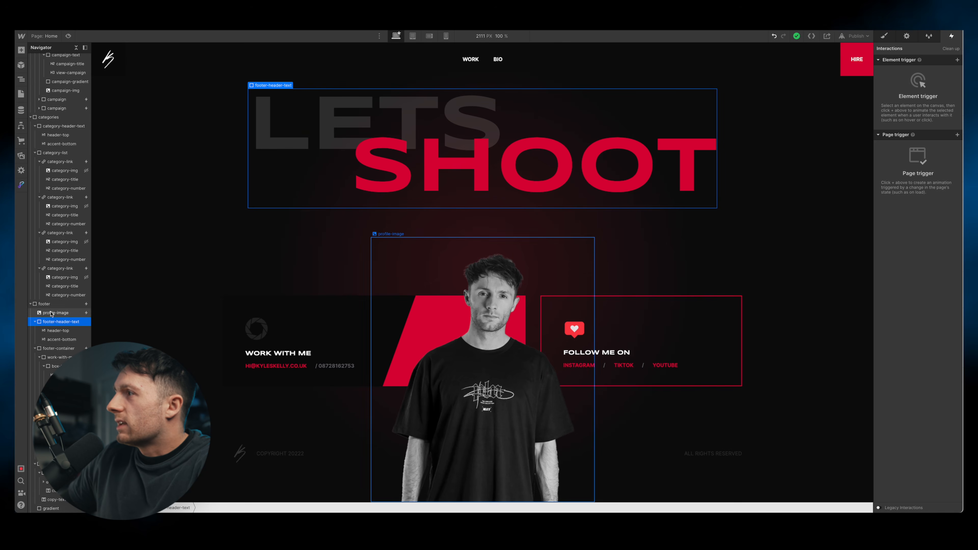
Give the footer-header-text a scroll-into-view interaction with the Grow action set to grow in
{"action": "left_click", "coordinate": [957, 60]}
{"action": "left_click", "coordinate": [926, 99]}
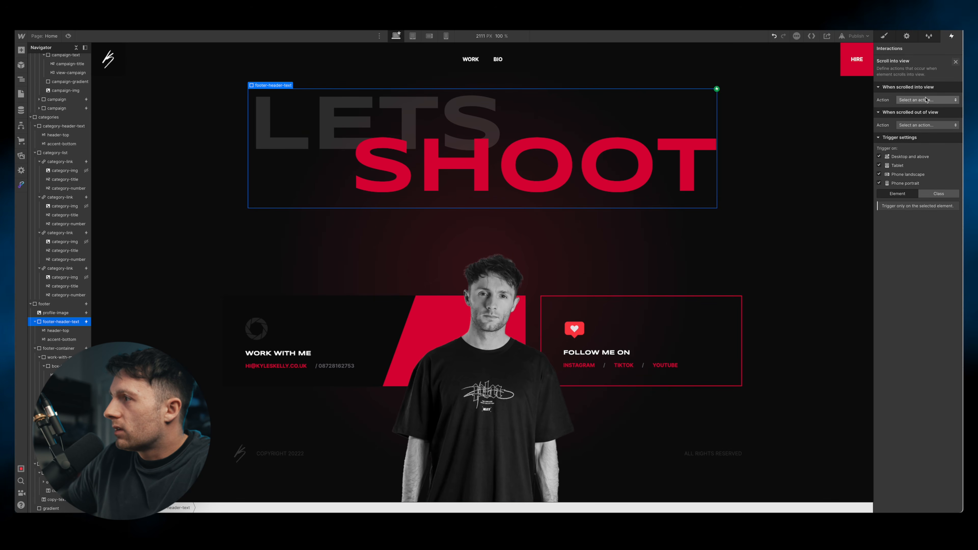
{"action": "left_click", "coordinate": [926, 99]}
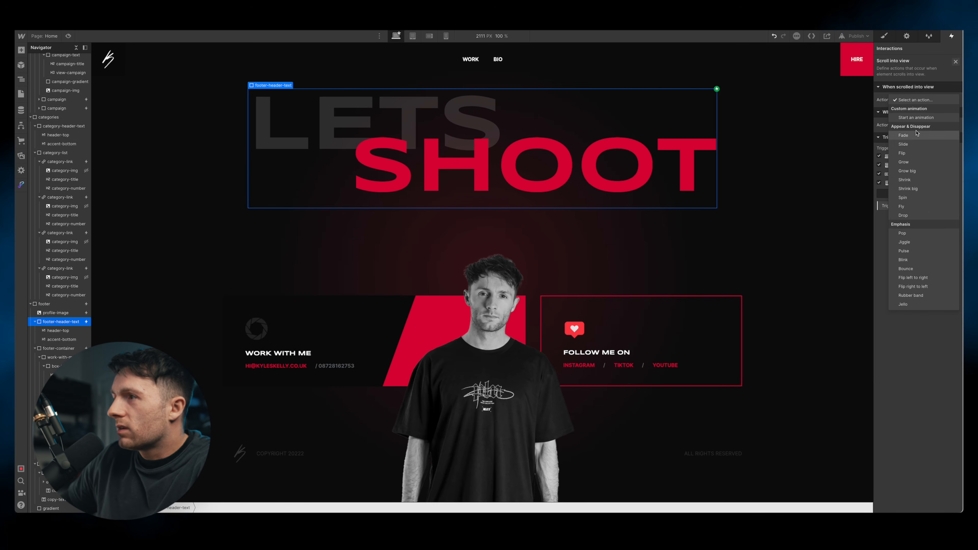
{"action": "left_click", "coordinate": [918, 164]}
{"action": "left_click", "coordinate": [918, 147]}
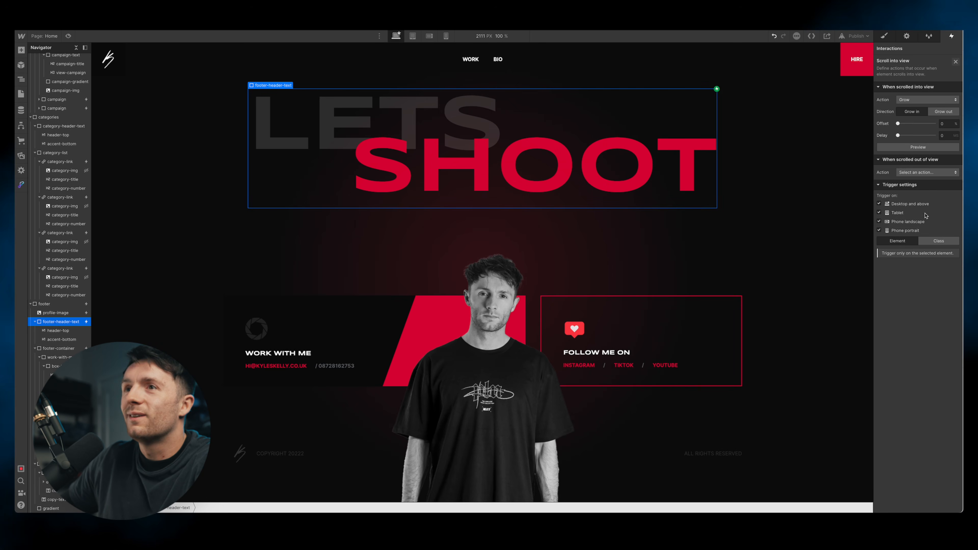
Preview the hero's scroll animation at desktop size and the page down to the footer at the tablet breakpoint
{"action": "left_click", "coordinate": [68, 36]}
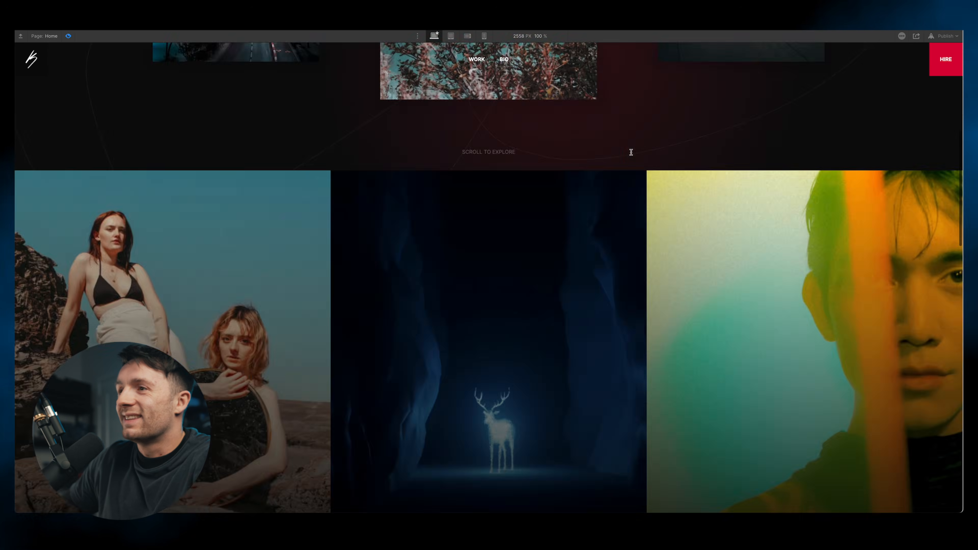
{"action": "scroll", "coordinate": [631, 152], "scroll_direction": "up", "scroll_amount": 9}
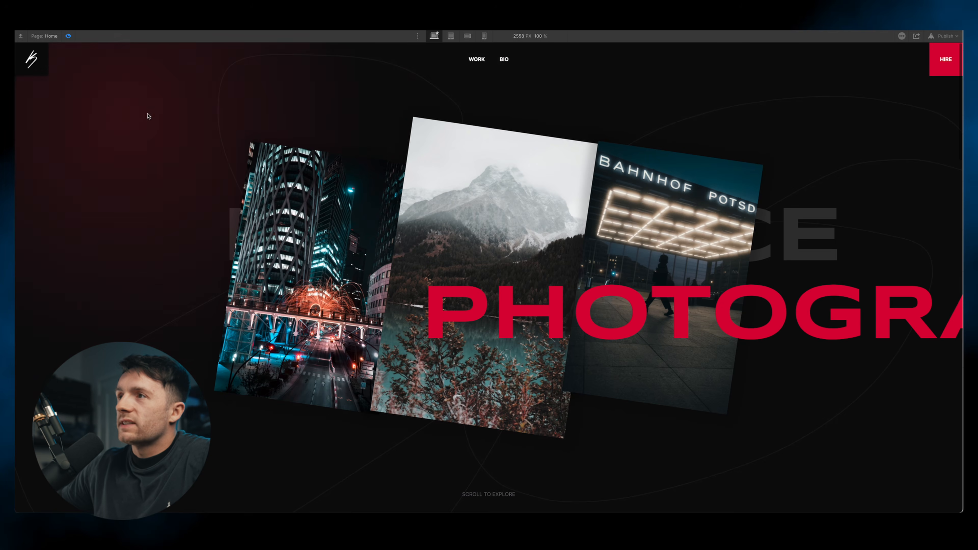
{"action": "scroll", "coordinate": [439, 127], "scroll_direction": "down", "scroll_amount": 5}
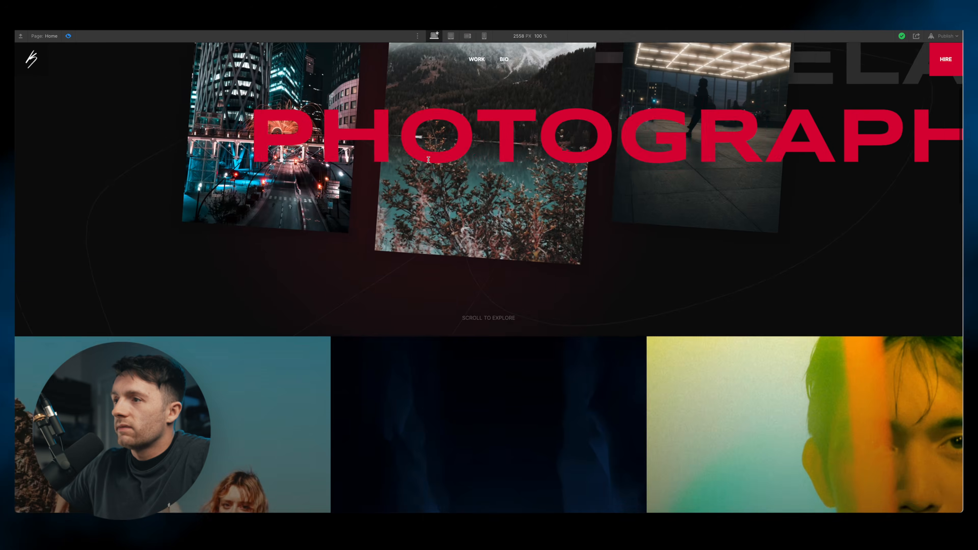
{"action": "scroll", "coordinate": [428, 159], "scroll_direction": "up", "scroll_amount": 5}
{"action": "left_click", "coordinate": [450, 36]}
{"action": "scroll", "coordinate": [489, 181], "scroll_direction": "down", "scroll_amount": 10}
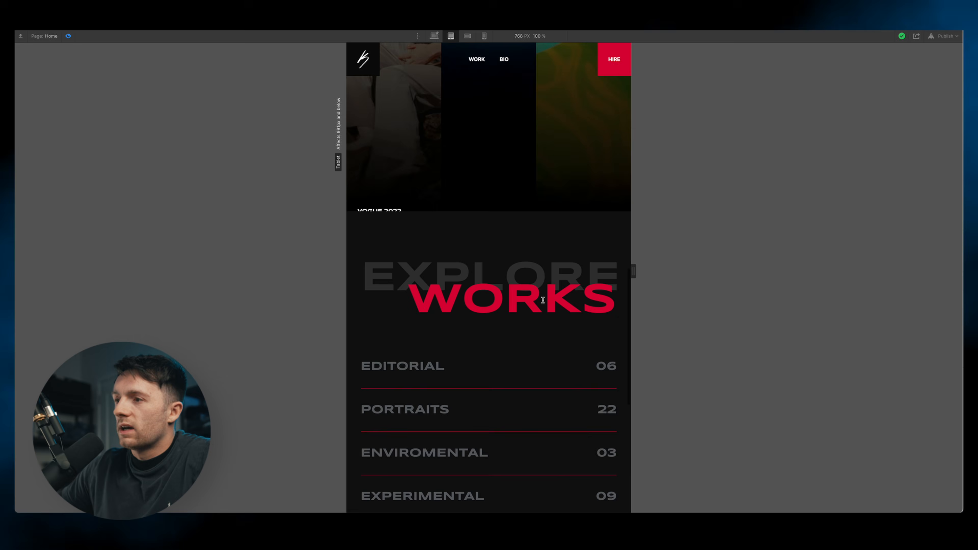
{"action": "scroll", "coordinate": [543, 302], "scroll_direction": "down", "scroll_amount": 10}
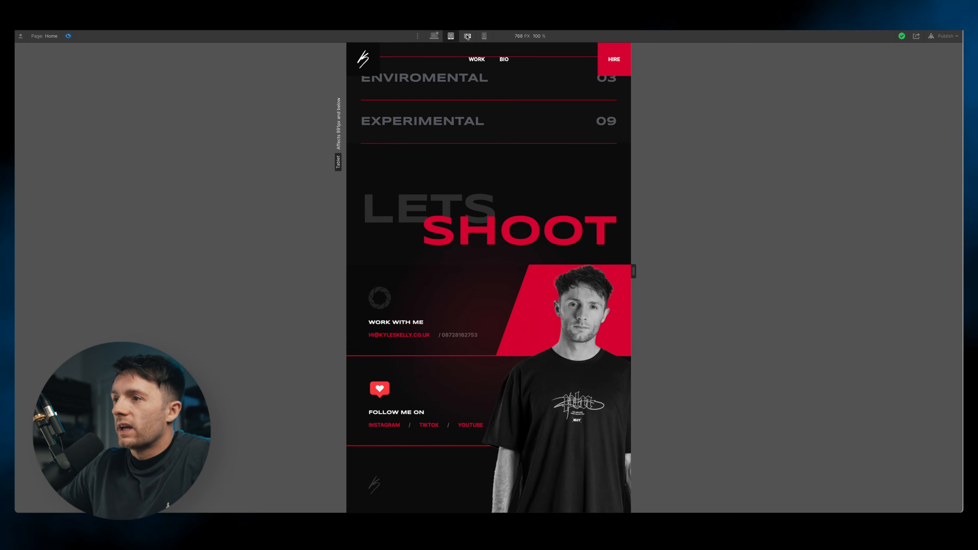
Review the whole page at the mobile landscape breakpoint, including the campaigns, category links and footer
{"action": "left_click", "coordinate": [467, 36]}
{"action": "scroll", "coordinate": [521, 471], "scroll_direction": "down", "scroll_amount": 5}
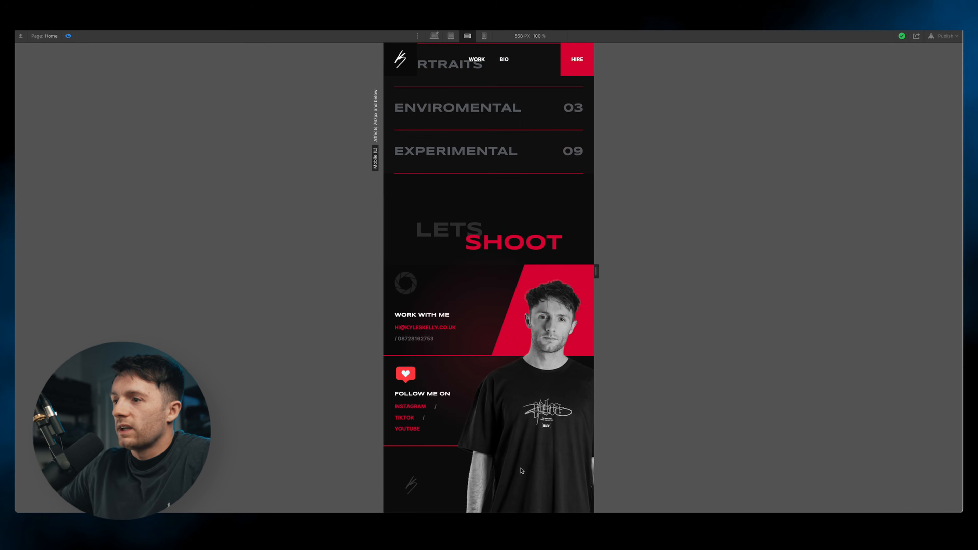
{"action": "scroll", "coordinate": [525, 330], "scroll_direction": "up", "scroll_amount": 20}
{"action": "scroll", "coordinate": [496, 192], "scroll_direction": "down", "scroll_amount": 15}
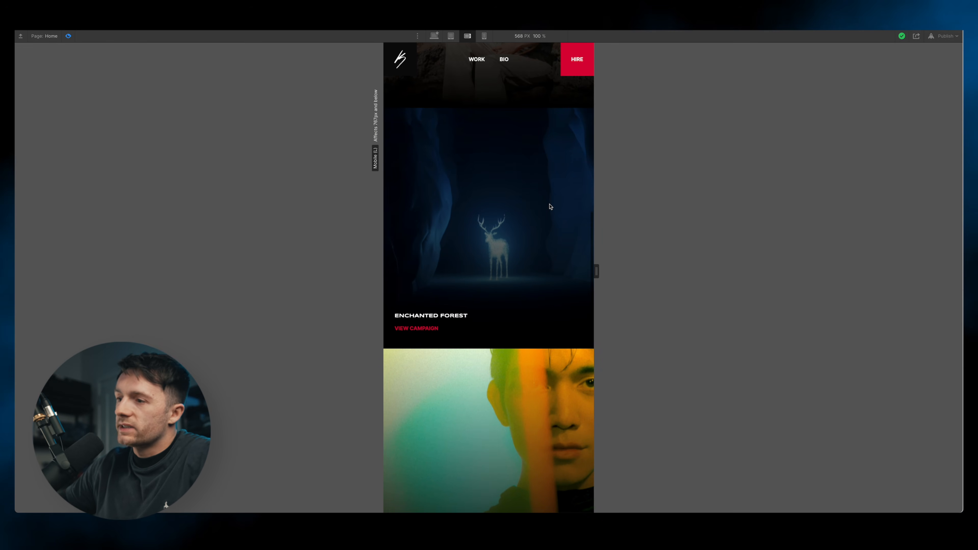
{"action": "scroll", "coordinate": [550, 206], "scroll_direction": "up", "scroll_amount": 2}
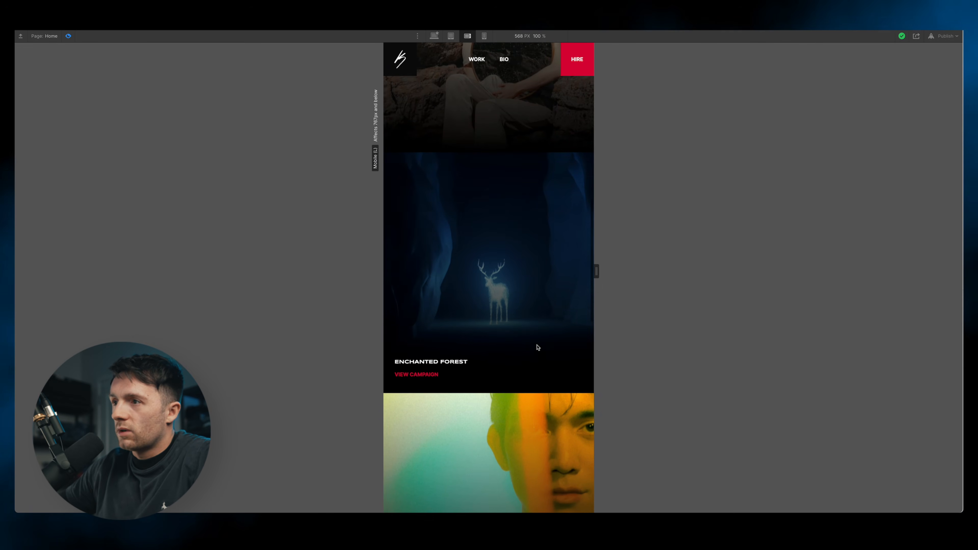
{"action": "scroll", "coordinate": [505, 227], "scroll_direction": "down", "scroll_amount": 15}
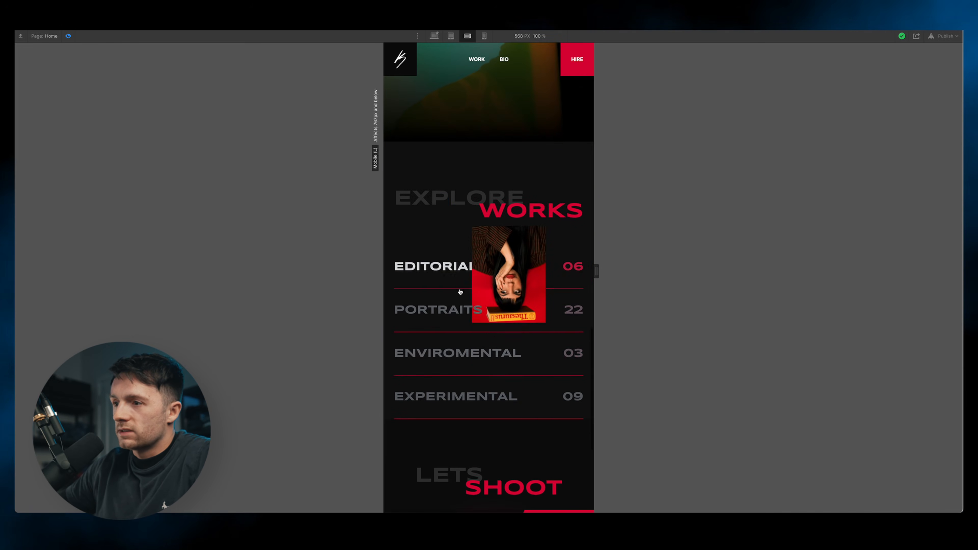
{"action": "scroll", "coordinate": [543, 221], "scroll_direction": "down", "scroll_amount": 5}
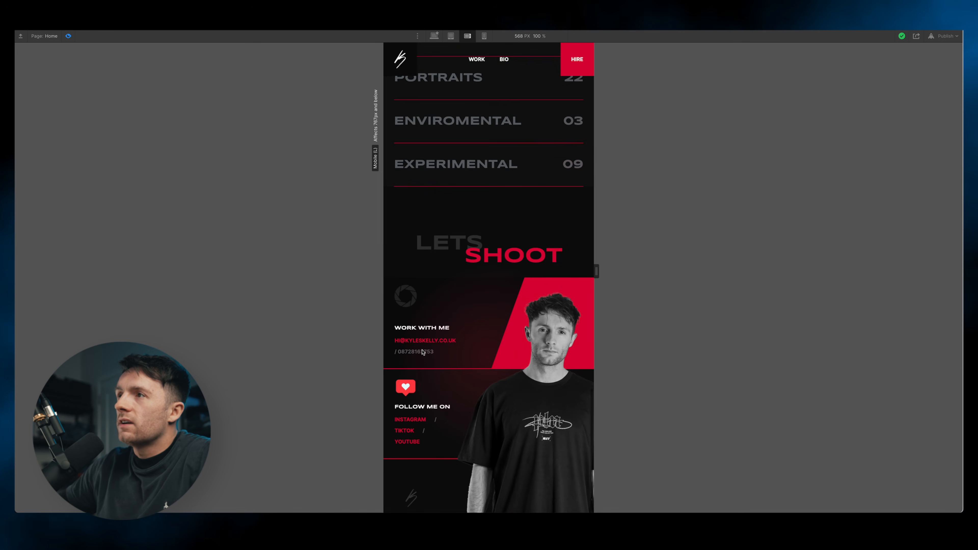
{"action": "scroll", "coordinate": [423, 352], "scroll_direction": "down", "scroll_amount": 1}
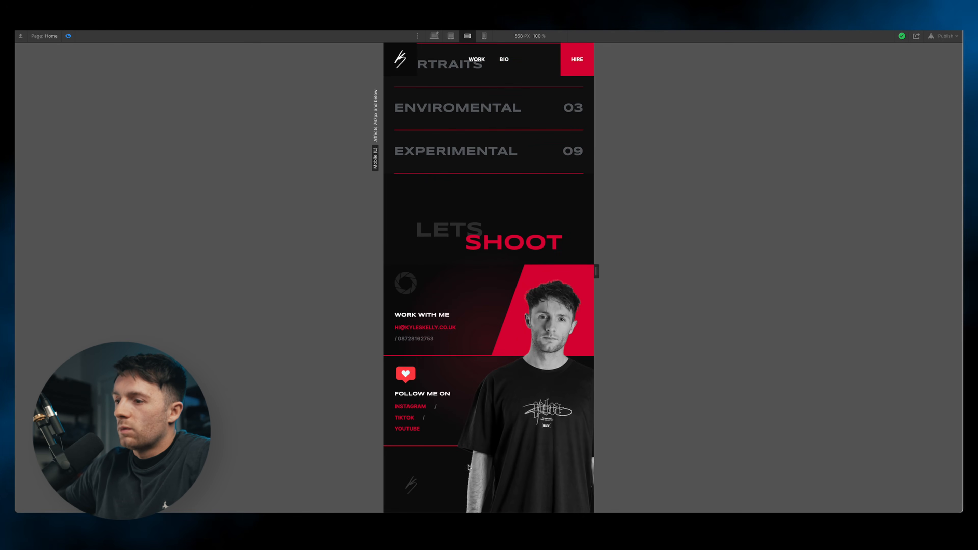
Check the footer and hero at the mobile portrait breakpoint, and switch the preview back to desktop size
{"action": "left_click", "coordinate": [482, 36]}
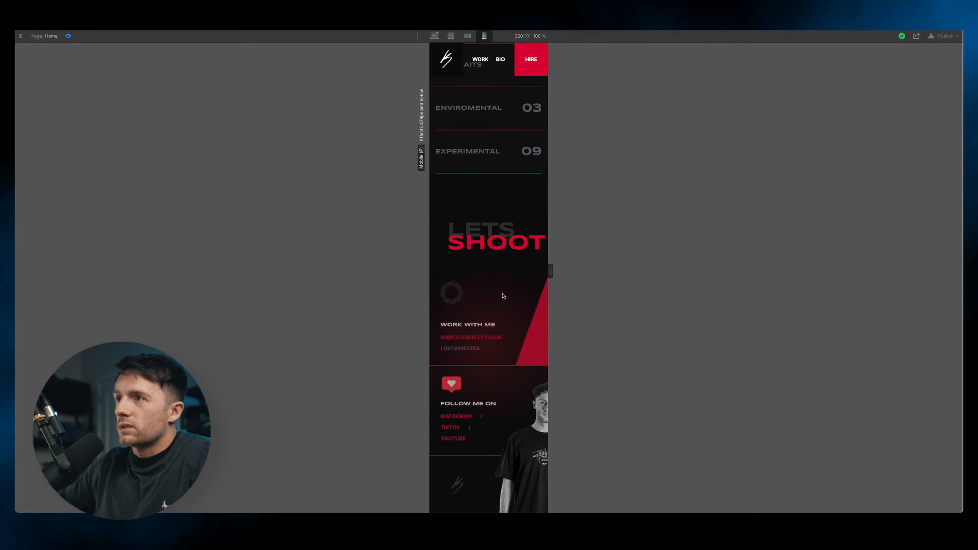
{"action": "scroll", "coordinate": [502, 297], "scroll_direction": "up", "scroll_amount": 20}
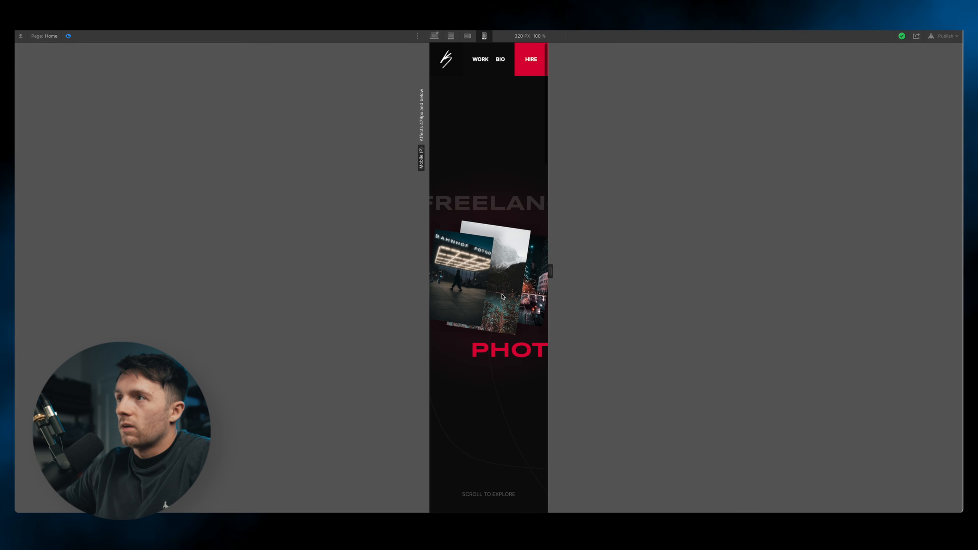
{"action": "left_click", "coordinate": [433, 37]}
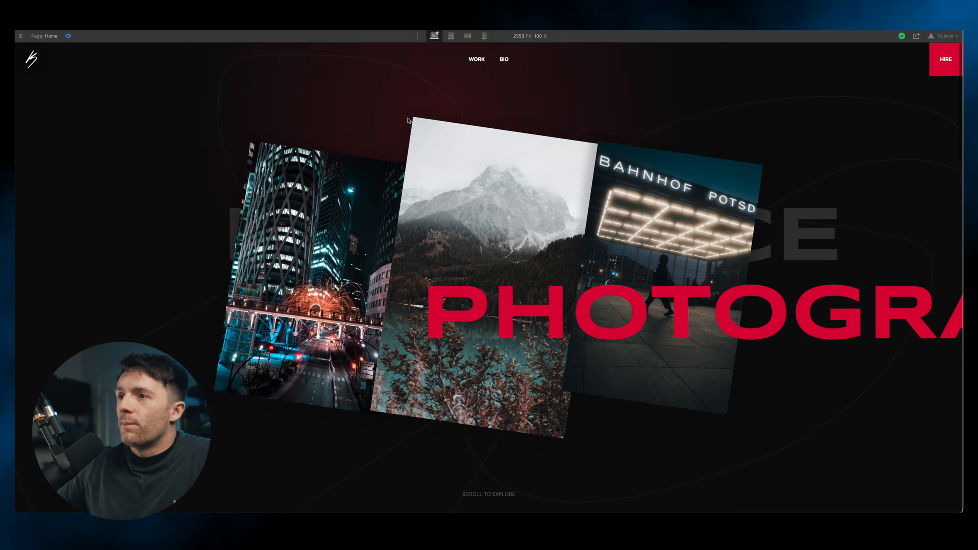
{"action": "scroll", "coordinate": [285, 256], "scroll_direction": "down", "scroll_amount": 5}
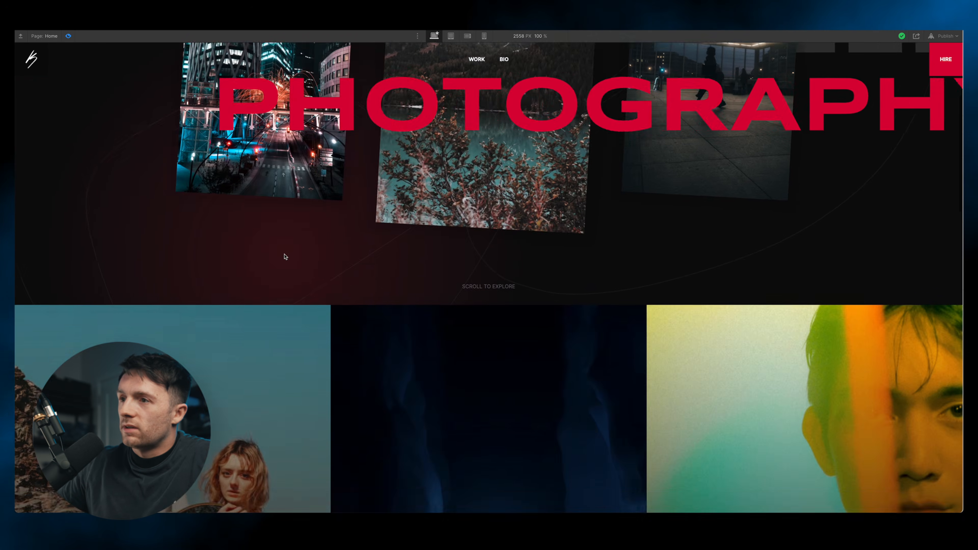
Examine the hero's scroll animation at desktop size, watching how the headline and the three photos move in both scroll directions
{"action": "scroll", "coordinate": [285, 257], "scroll_direction": "up", "scroll_amount": 5}
{"action": "scroll", "coordinate": [285, 256], "scroll_direction": "down", "scroll_amount": 3}
{"action": "scroll", "coordinate": [285, 256], "scroll_direction": "up", "scroll_amount": 3}
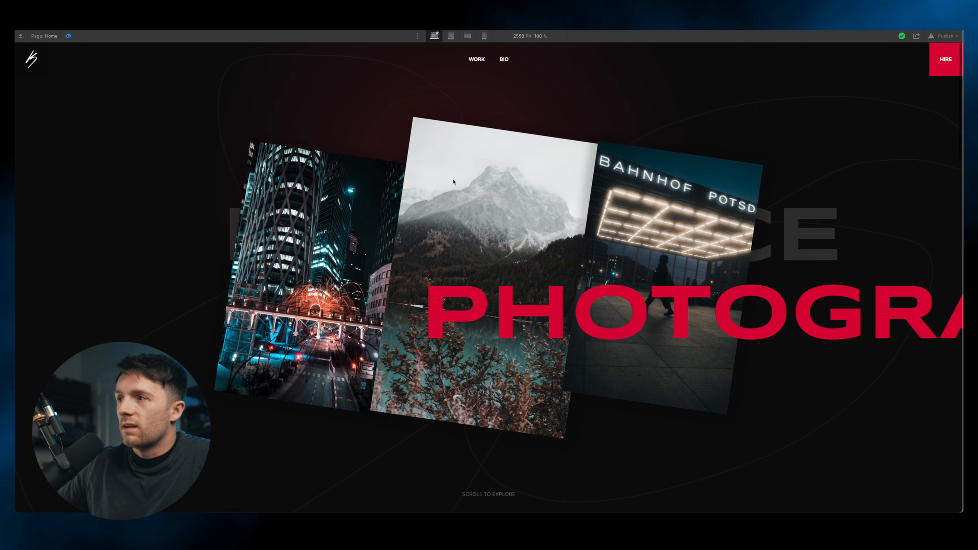
{"action": "scroll", "coordinate": [454, 182], "scroll_direction": "down", "scroll_amount": 3}
{"action": "scroll", "coordinate": [453, 181], "scroll_direction": "up", "scroll_amount": 3}
{"action": "scroll", "coordinate": [451, 179], "scroll_direction": "down", "scroll_amount": 3}
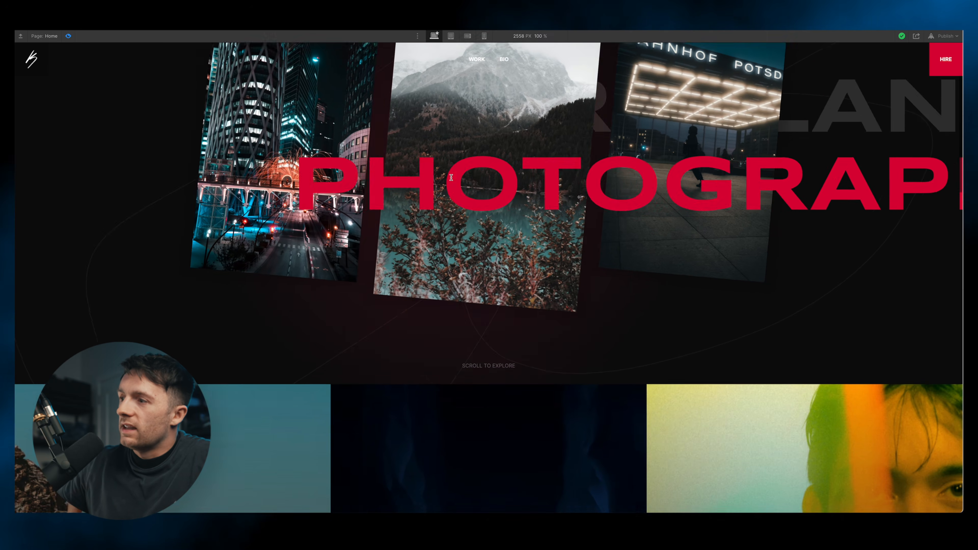
{"action": "scroll", "coordinate": [451, 178], "scroll_direction": "down", "scroll_amount": 3}
{"action": "scroll", "coordinate": [518, 176], "scroll_direction": "up", "scroll_amount": 5}
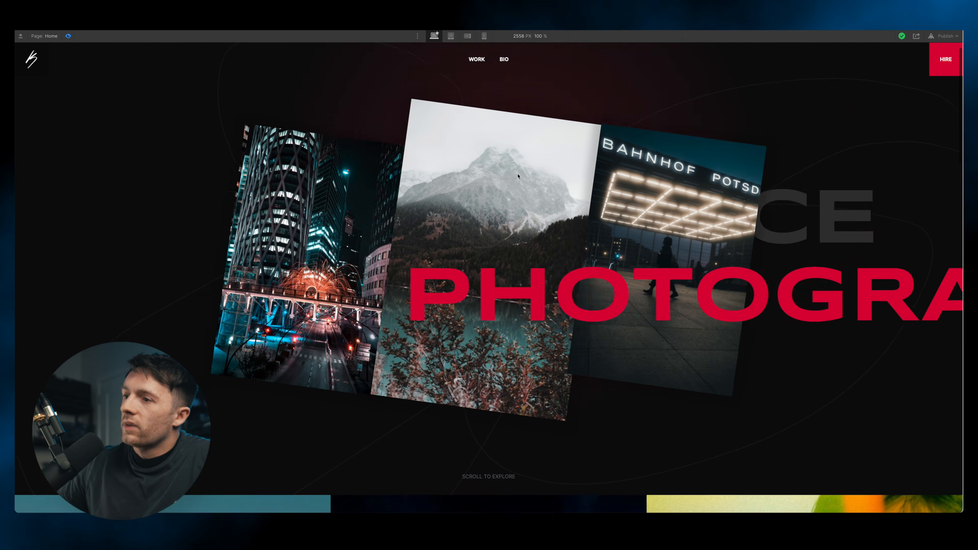
{"action": "scroll", "coordinate": [623, 285], "scroll_direction": "down", "scroll_amount": 1}
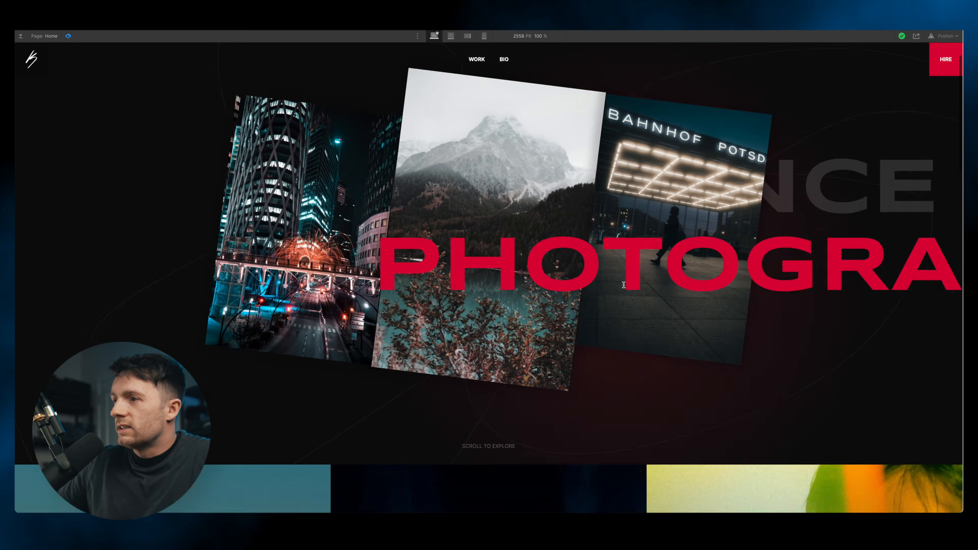
Review the rest of the desktop page from the campaign images through the Explore Works category links to the Lets Shoot footer
{"action": "scroll", "coordinate": [624, 284], "scroll_direction": "down", "scroll_amount": 5}
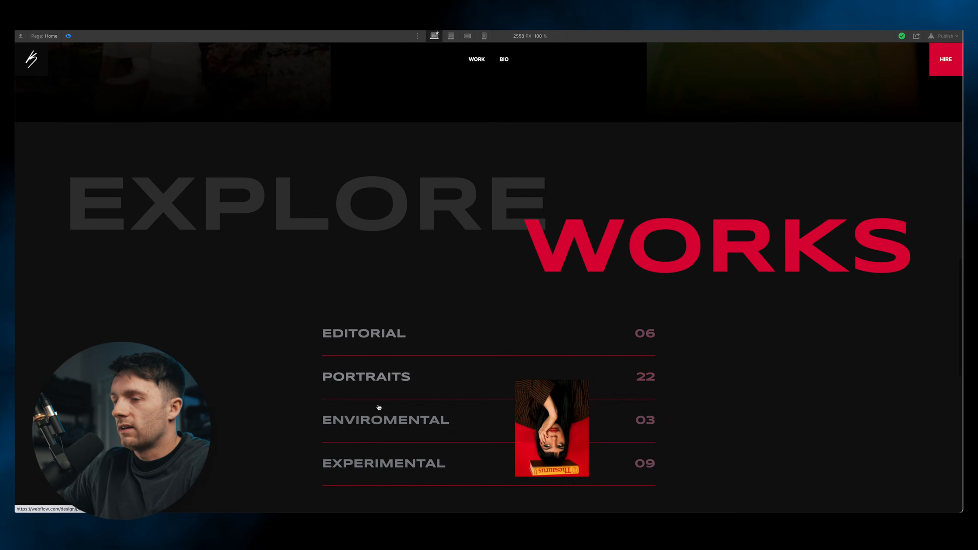
{"action": "scroll", "coordinate": [403, 423], "scroll_direction": "down", "scroll_amount": 4}
{"action": "scroll", "coordinate": [403, 422], "scroll_direction": "down", "scroll_amount": 9}
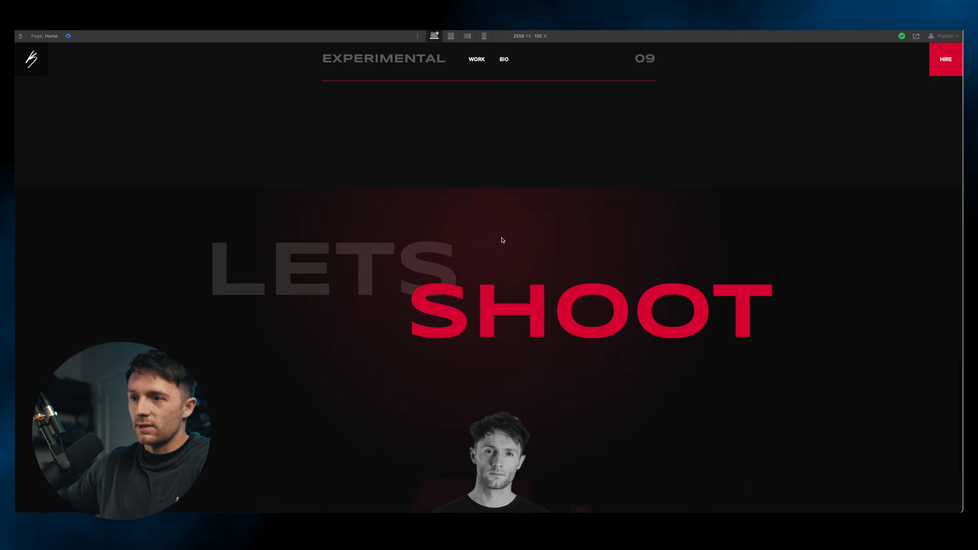